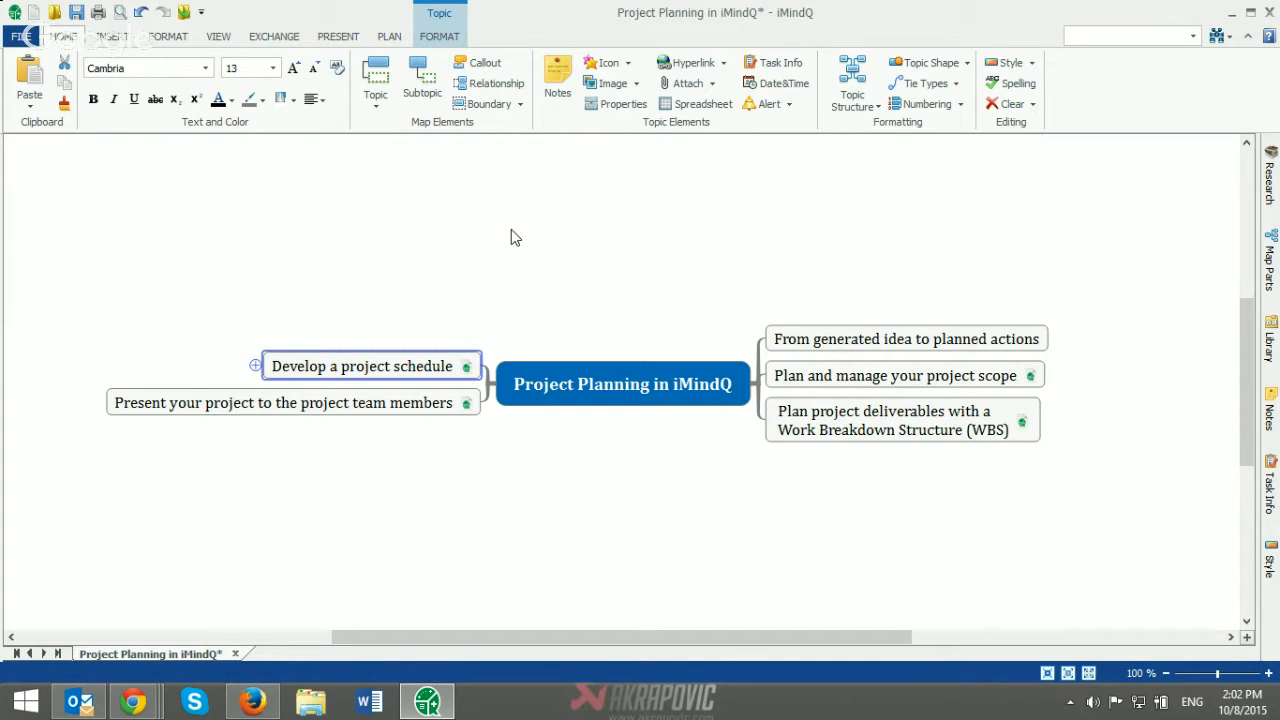
Step: Create a new map of the Organic Mind Map type
click(24, 38)
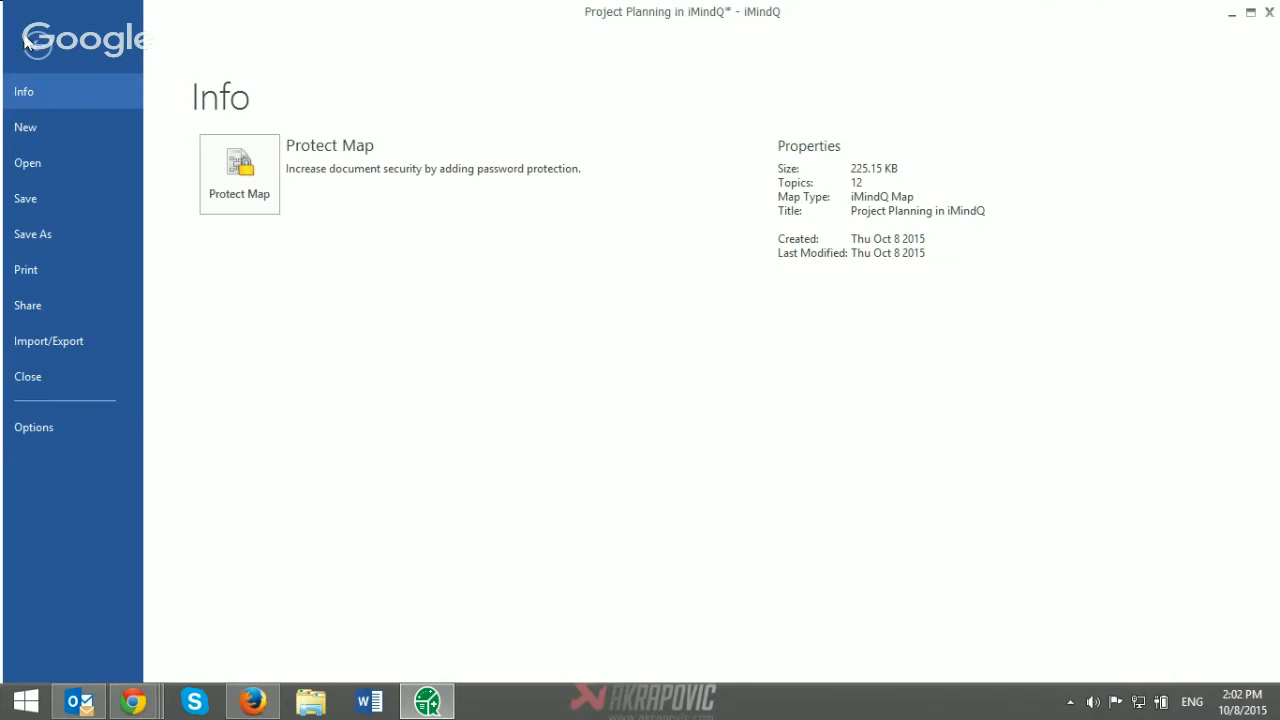
click(39, 125)
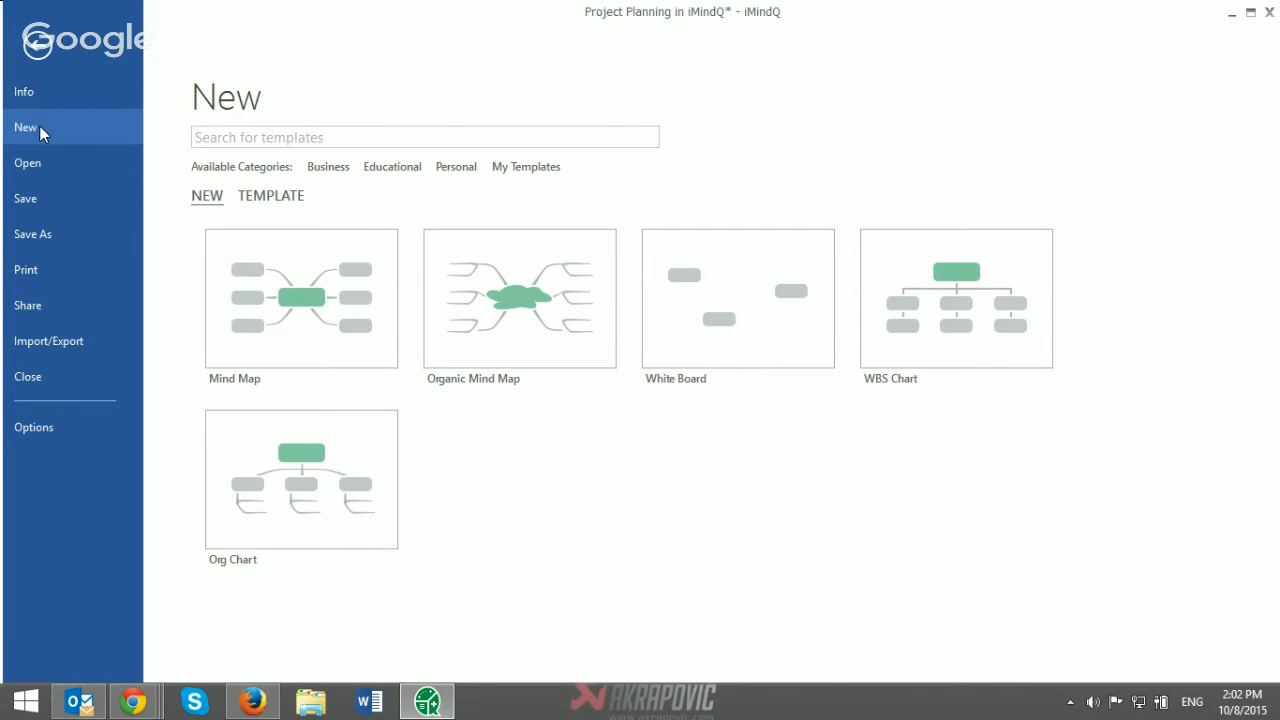
click(510, 284)
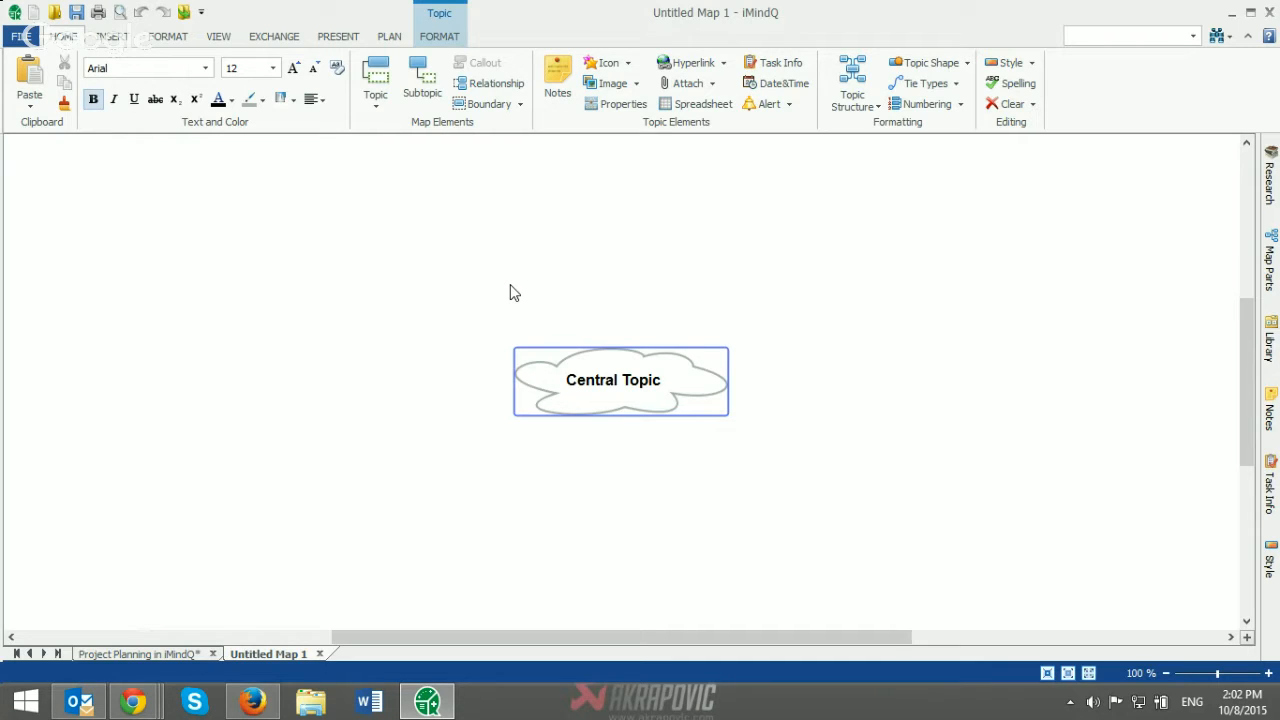
Step: Add two floating topics above the central topic, named "Idea 1" and "Idea 2"
double_click(307, 229)
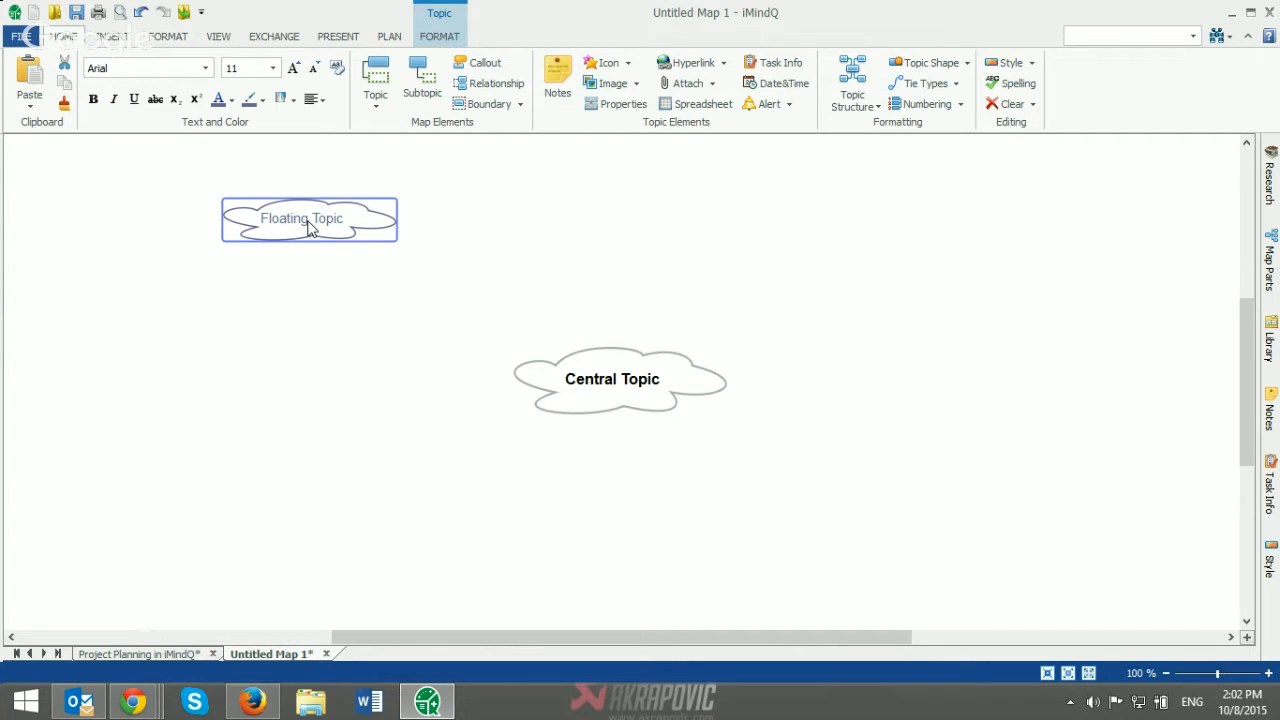
text(Idea 1)
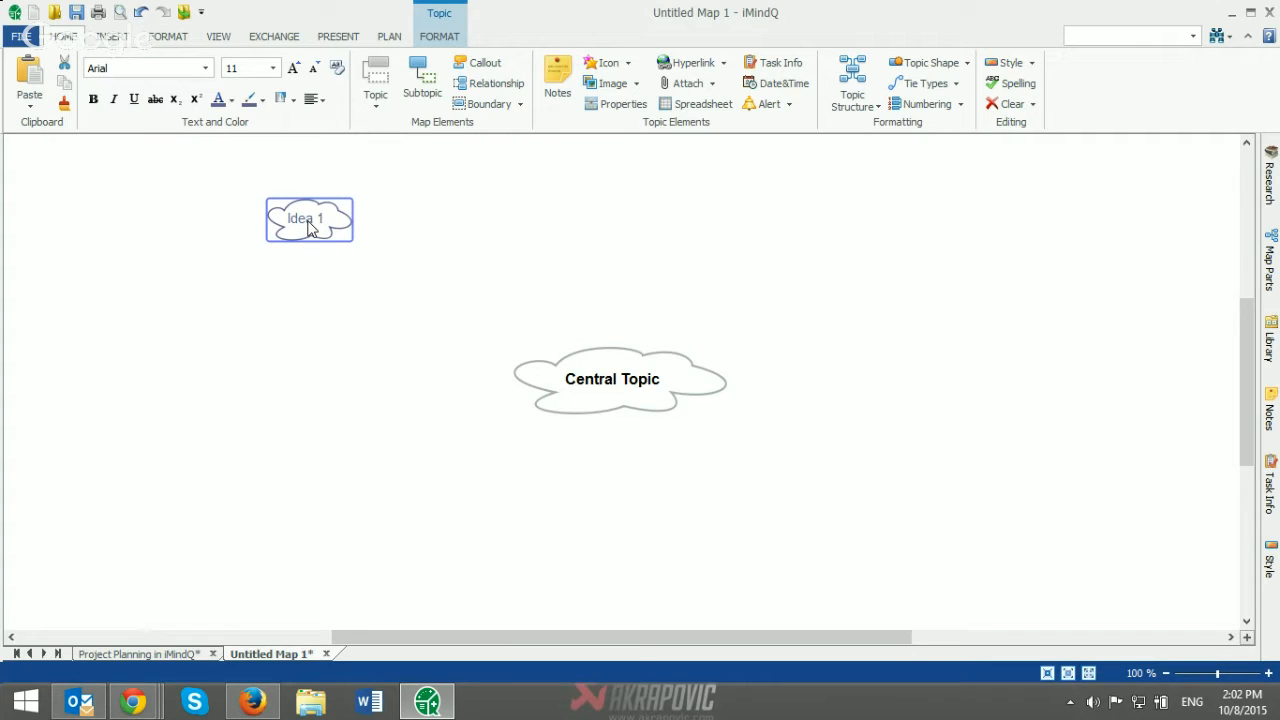
double_click(651, 237)
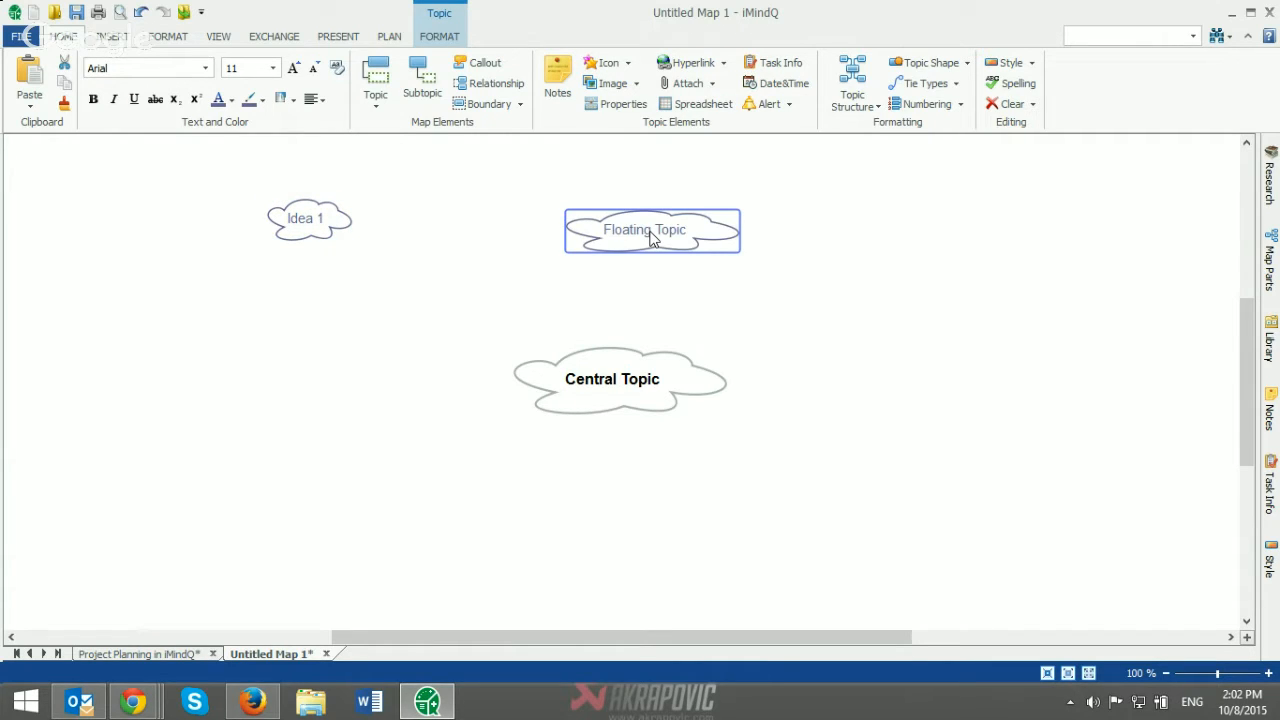
text(Idea 2)
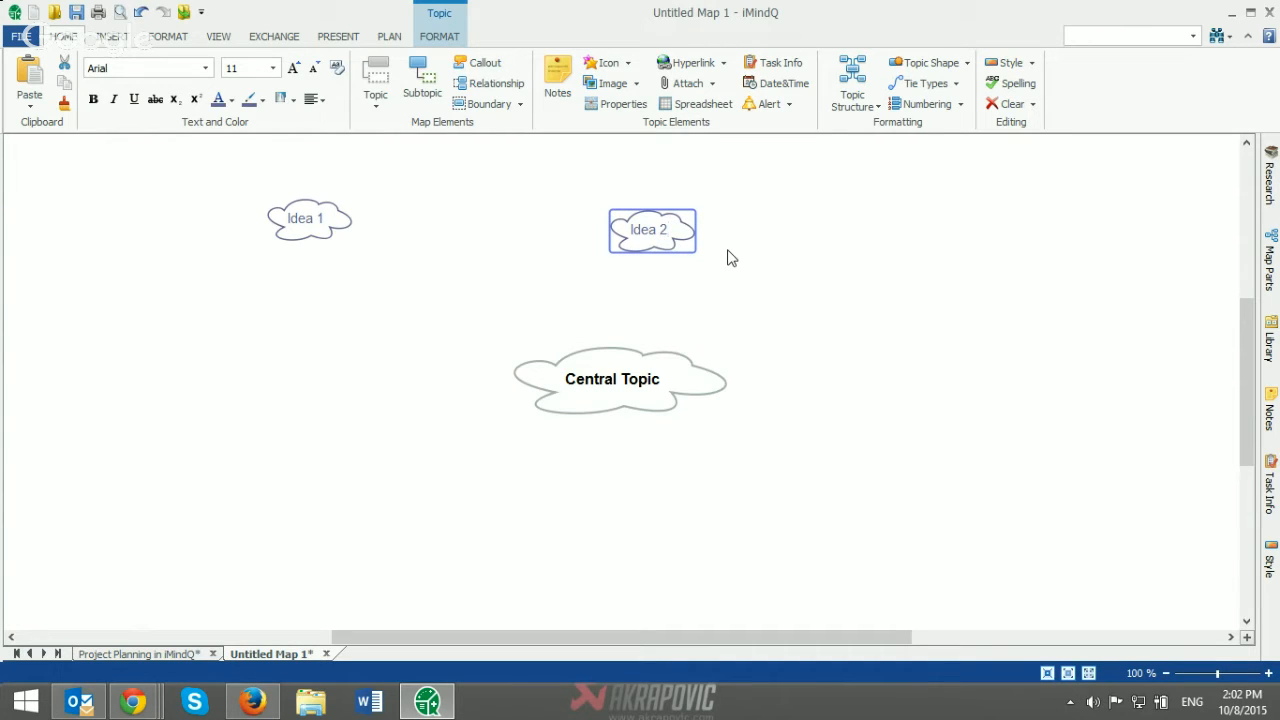
Step: Insert the Idea map part from the Brainstorming category as a floating topic to the right of Idea 2
double_click(800, 270)
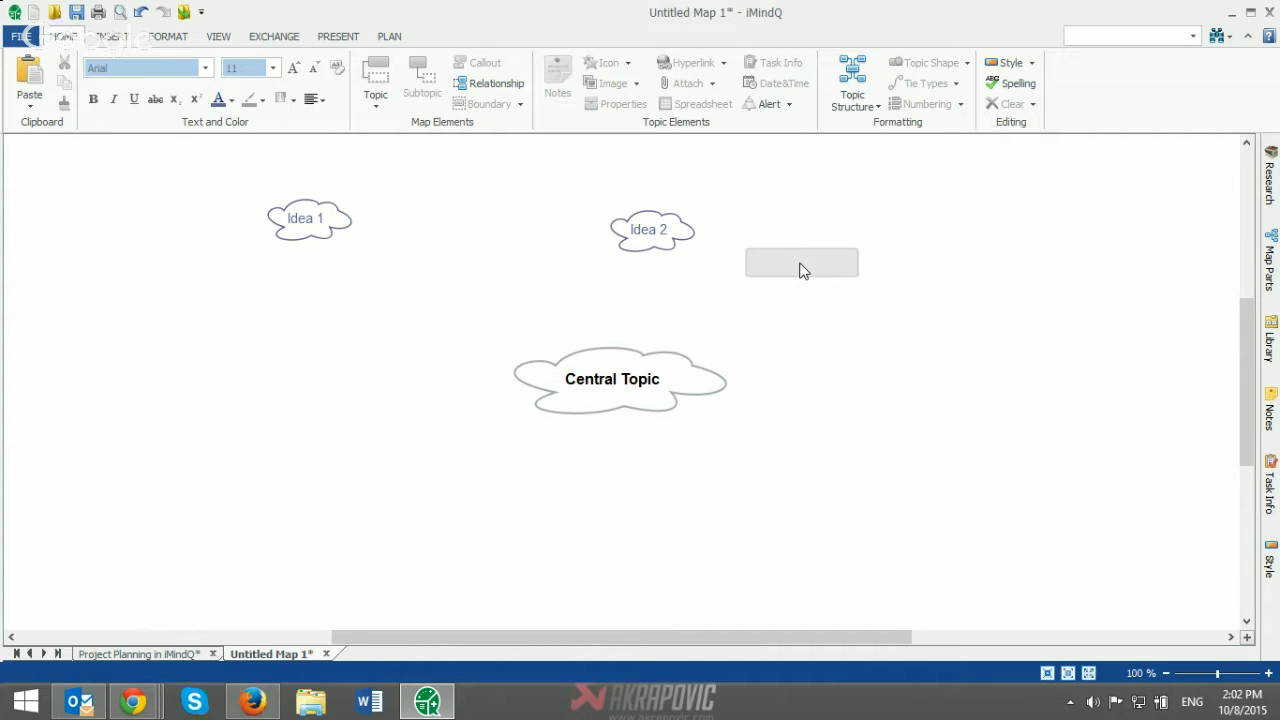
click(1268, 270)
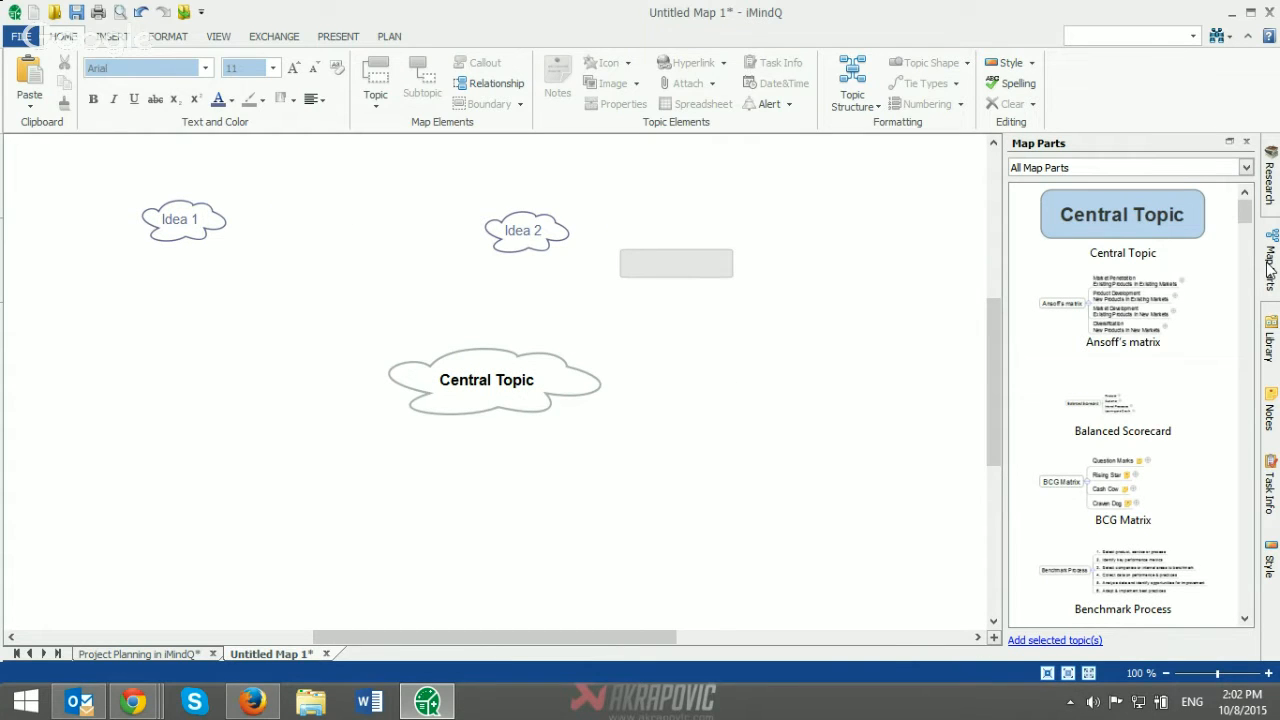
click(1246, 169)
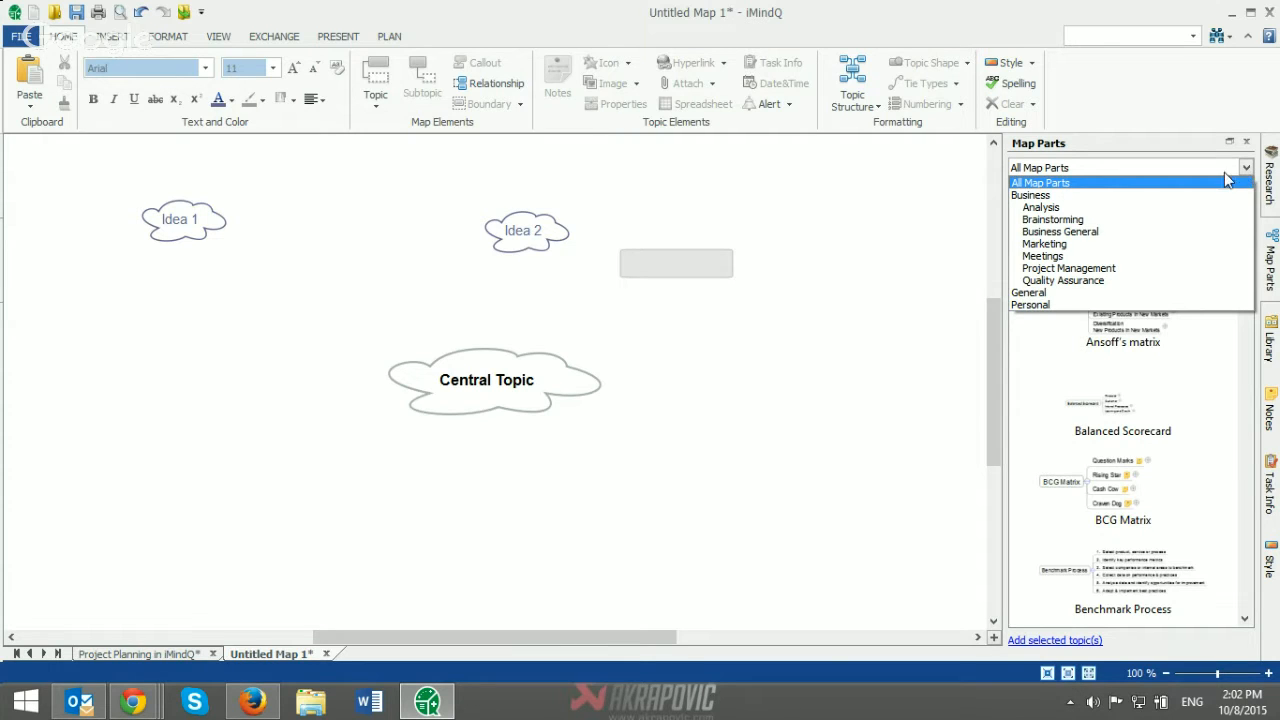
click(1123, 220)
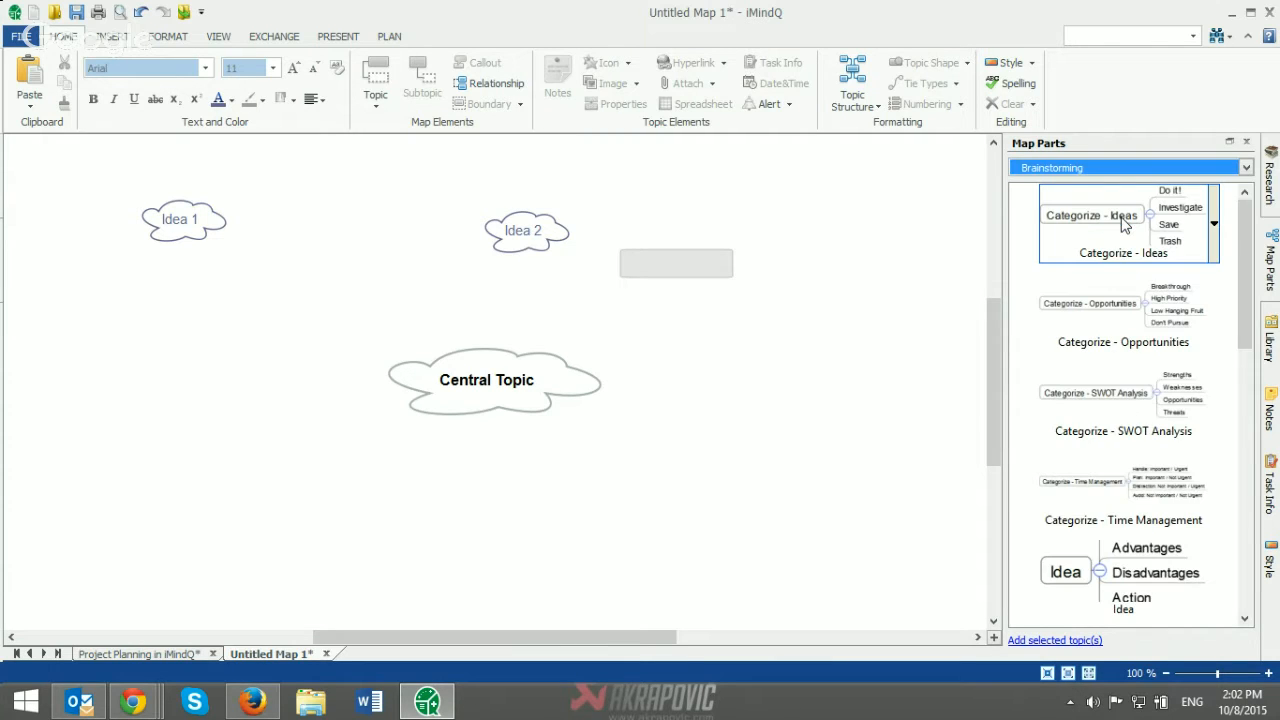
drag(1245, 228, 1241, 292)
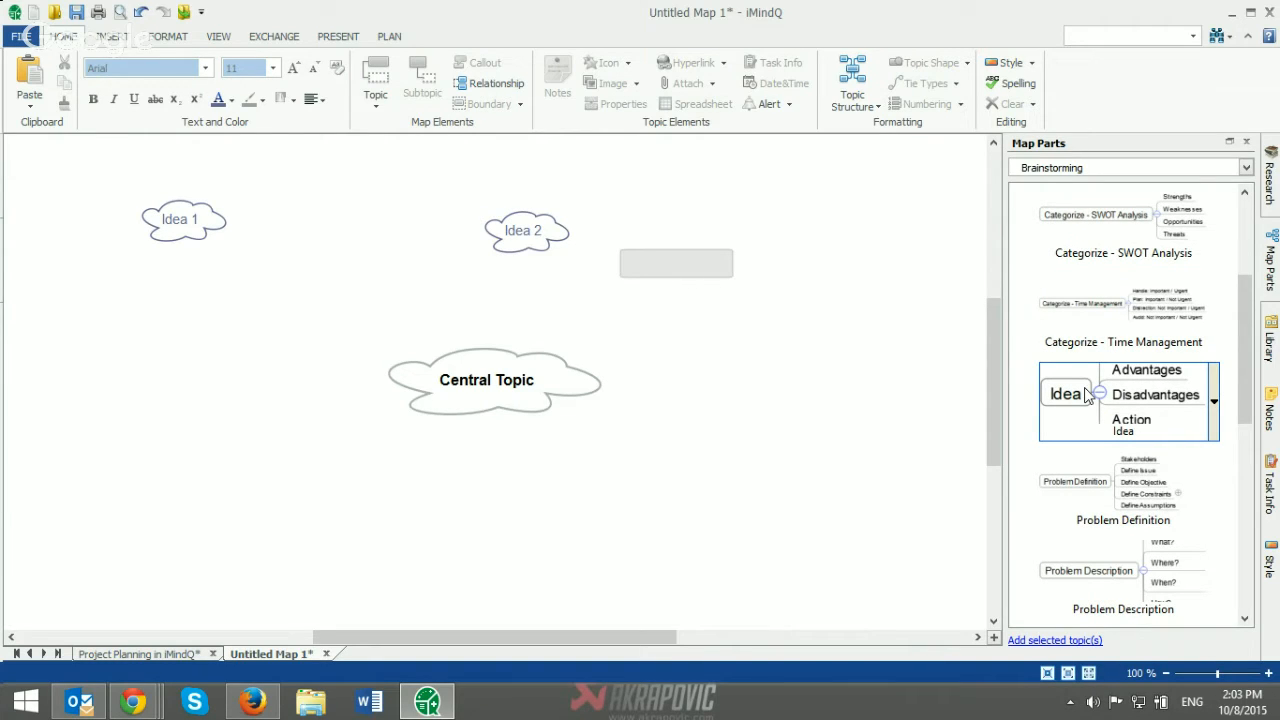
drag(1088, 396, 791, 243)
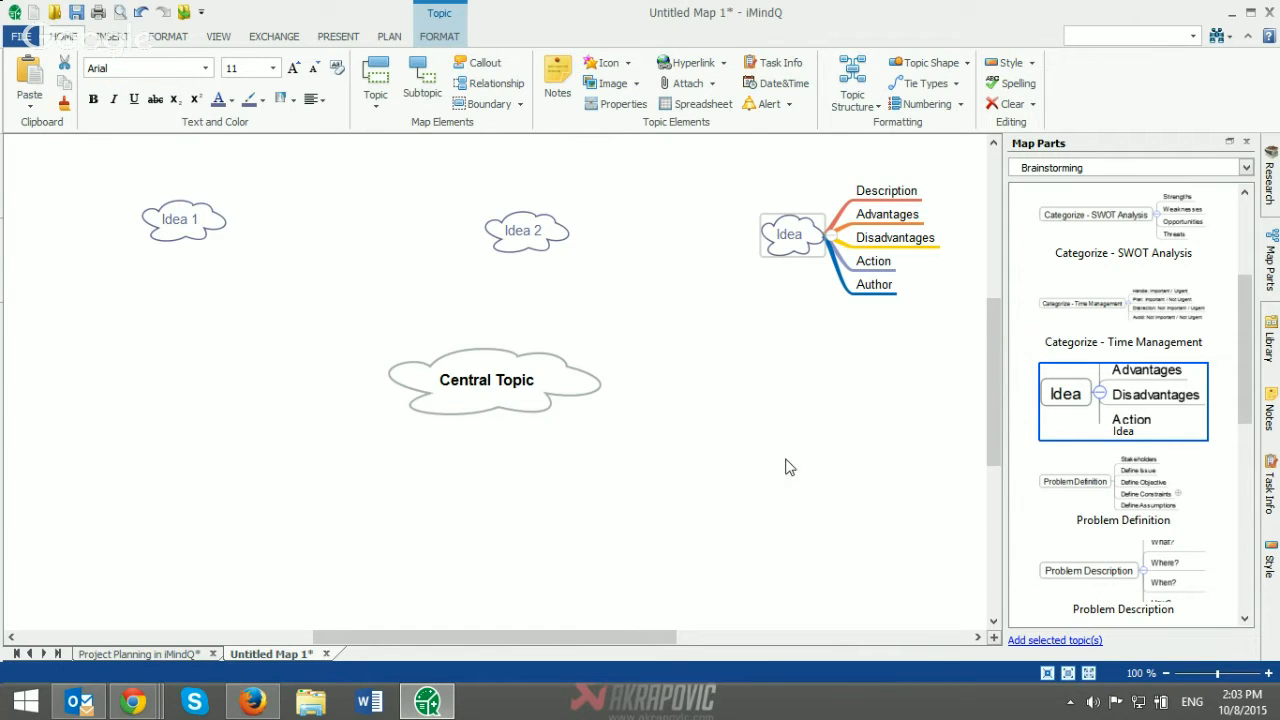
Step: Add a subtopic named "Action 1" to the Action topic of the inserted Idea branch
drag(647, 641, 758, 643)
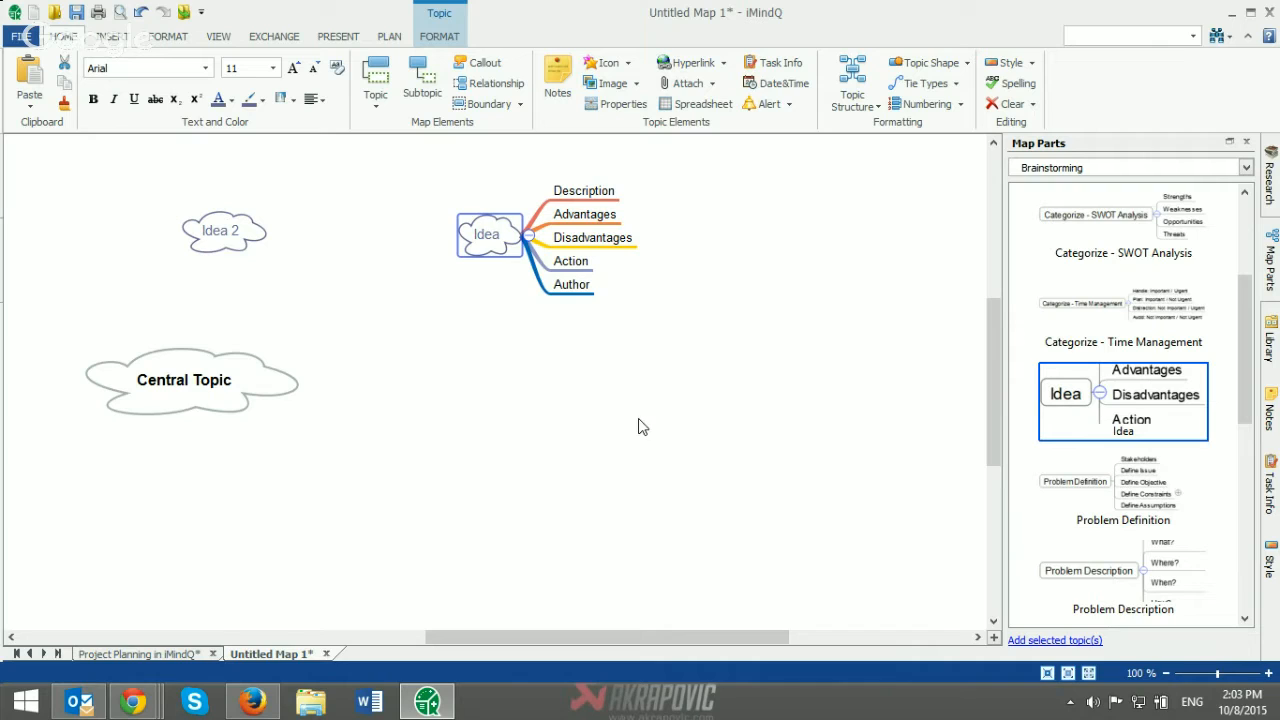
click(580, 263)
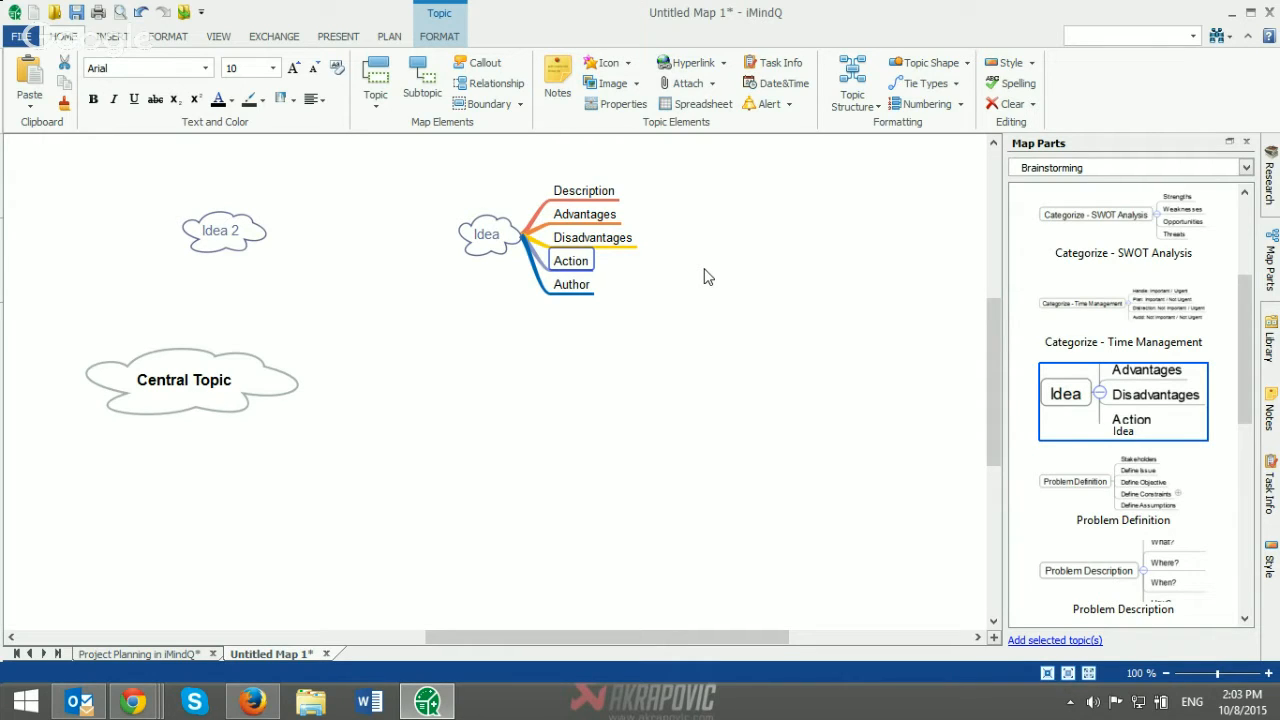
key(Insert)
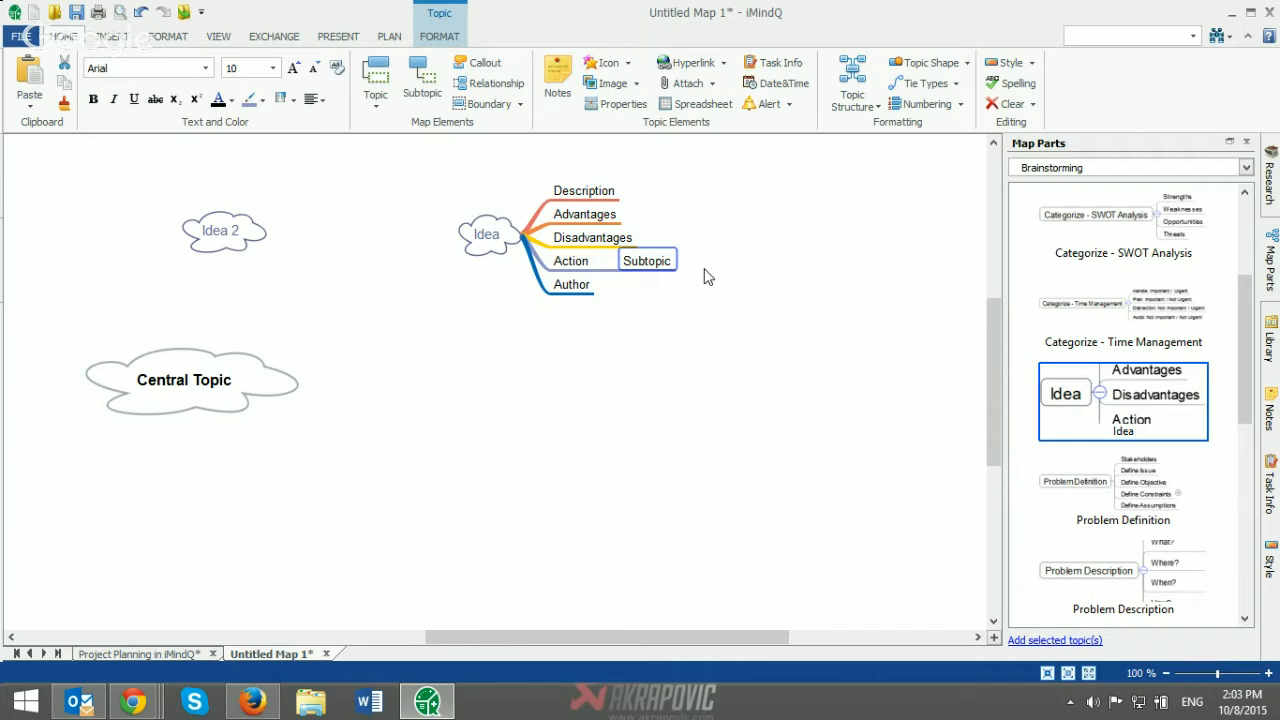
text(Ac)
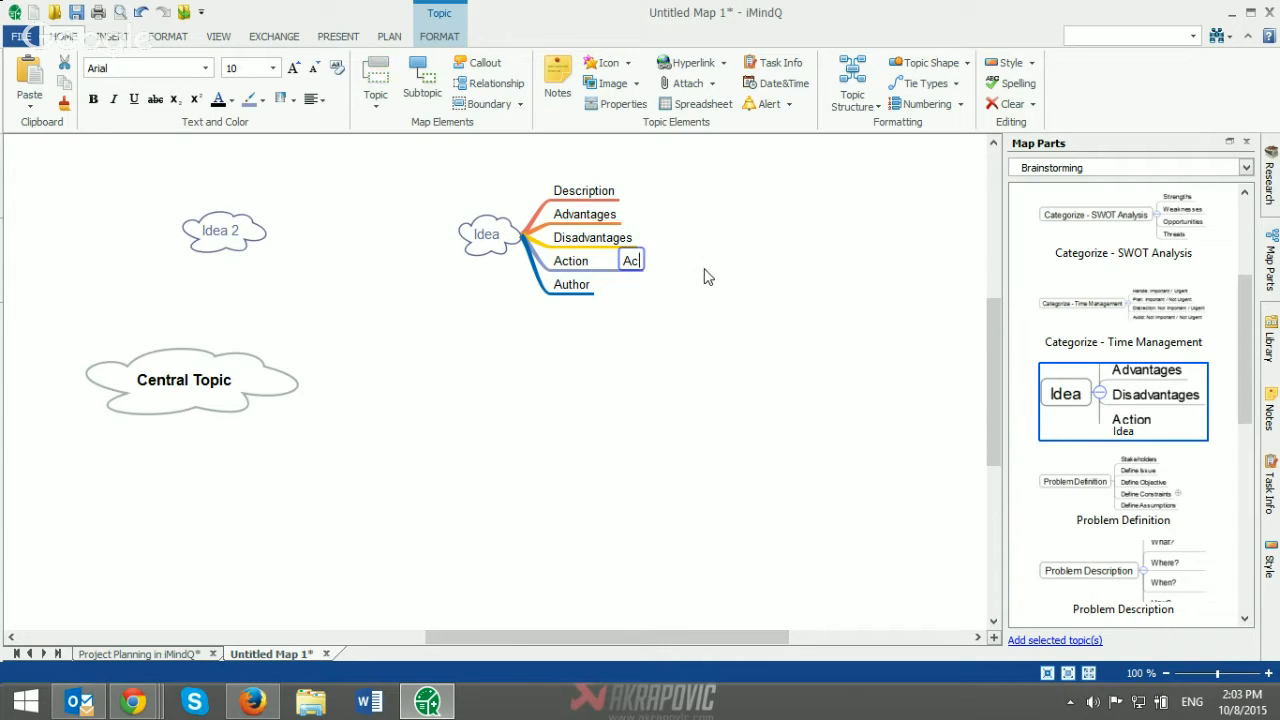
text(tion 1)
key(Return)
key(Return)
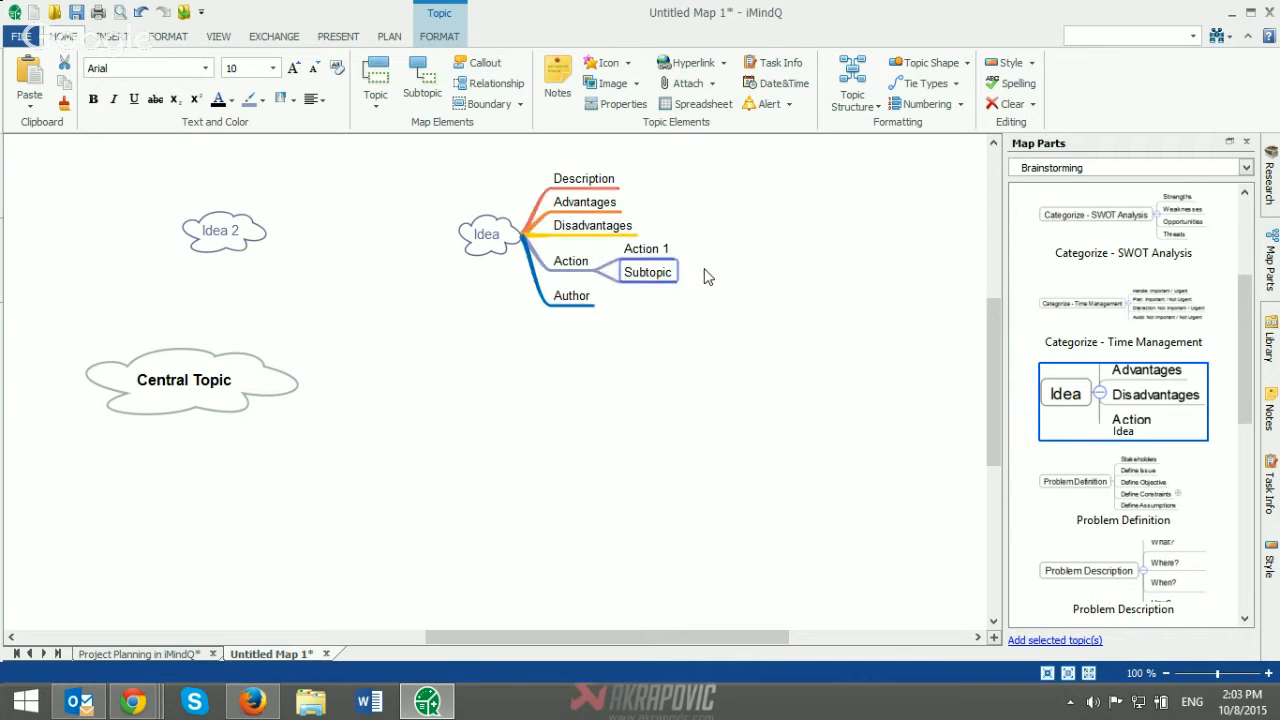
Step: Add two more subtopics below Action 1, named "Action 2" and "Action 3"
text(Action 2)
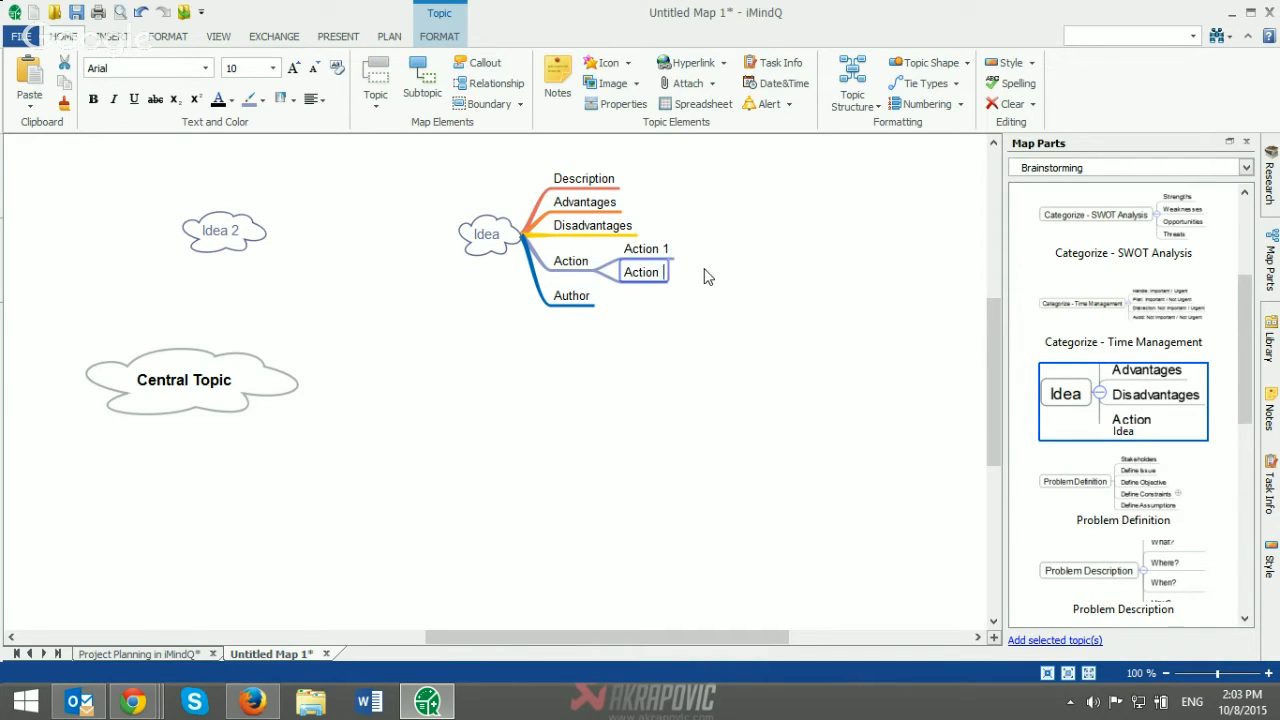
key(Return)
key(Return)
text(Actio)
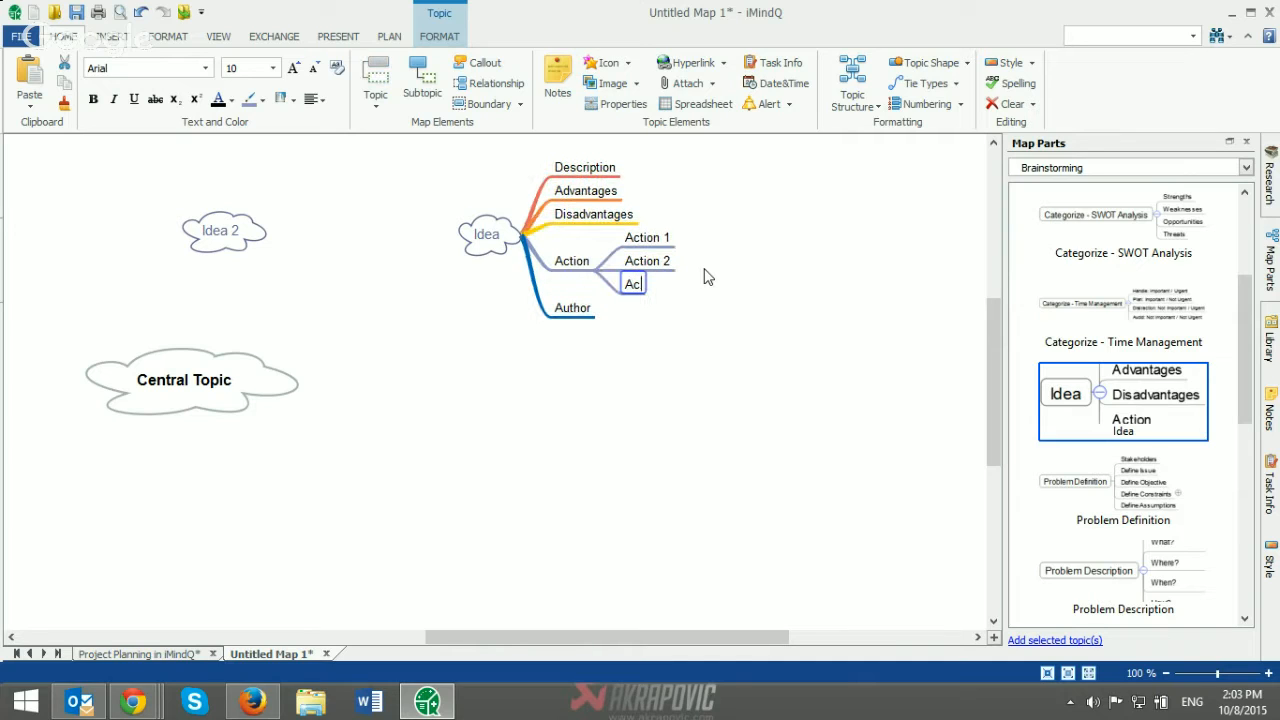
text(3)
key(Return)
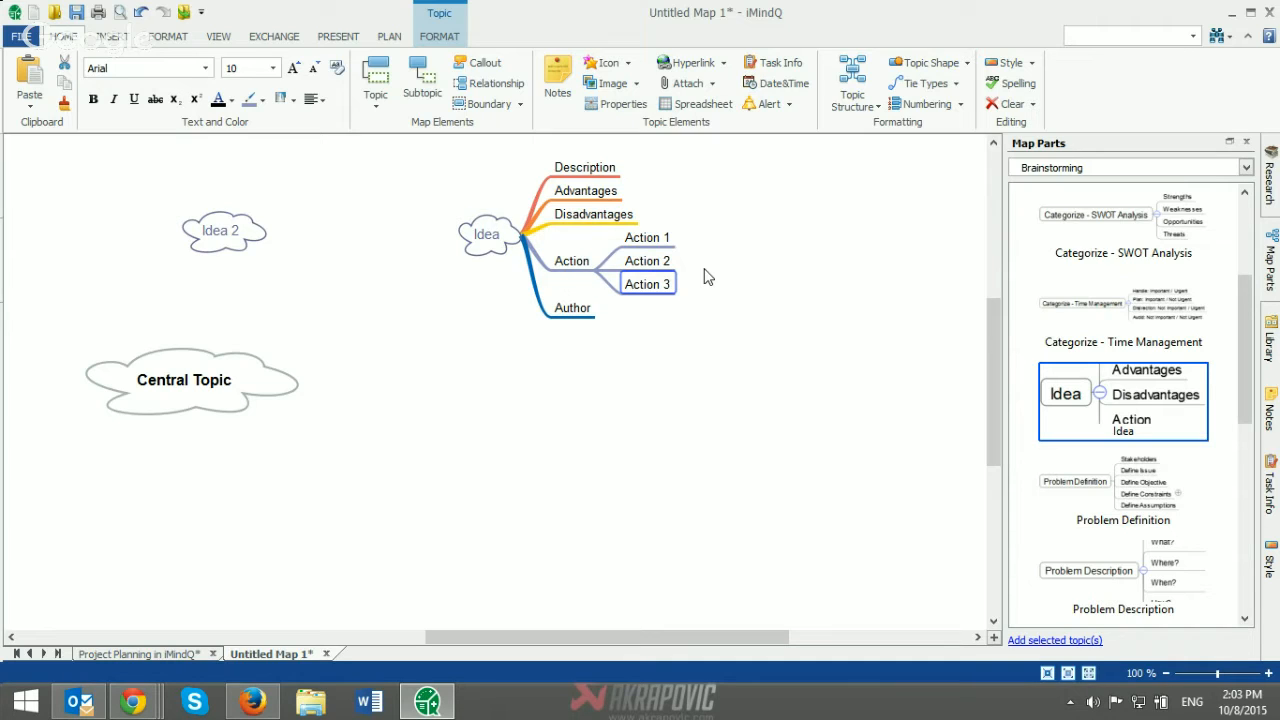
Step: Turn the Action topic with its three subtopics into a project branch
click(570, 264)
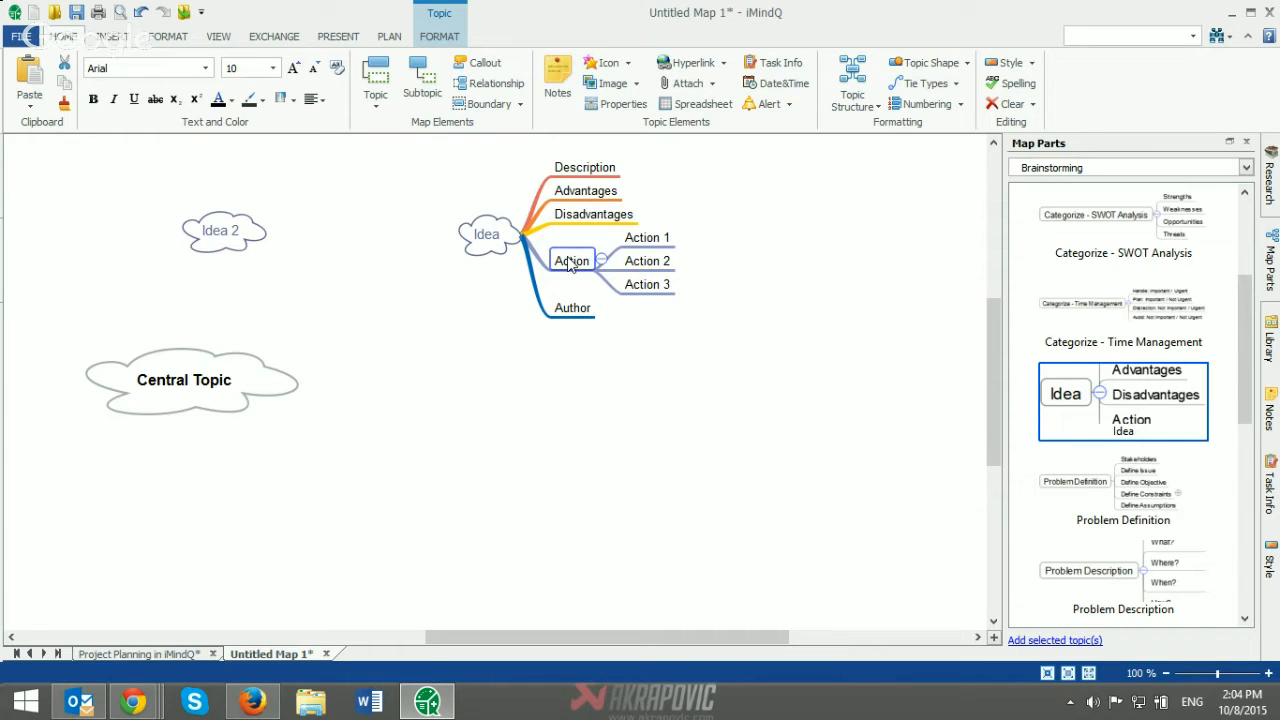
click(392, 36)
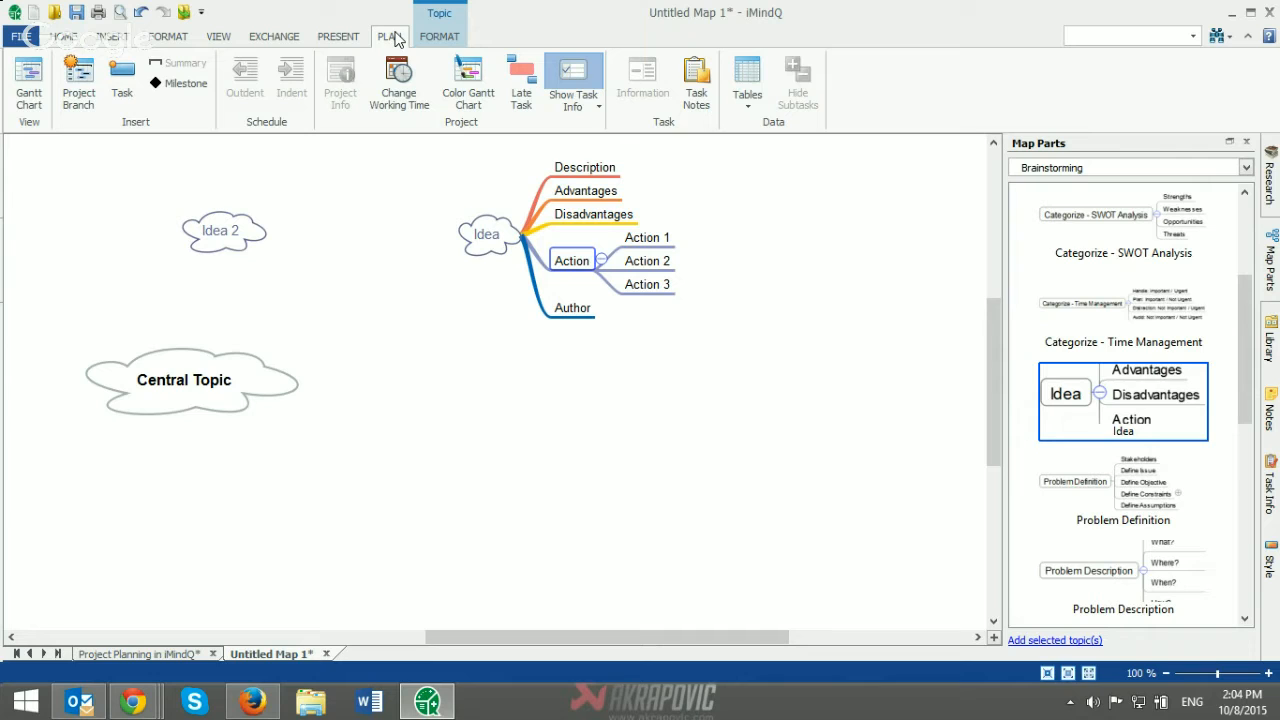
click(80, 84)
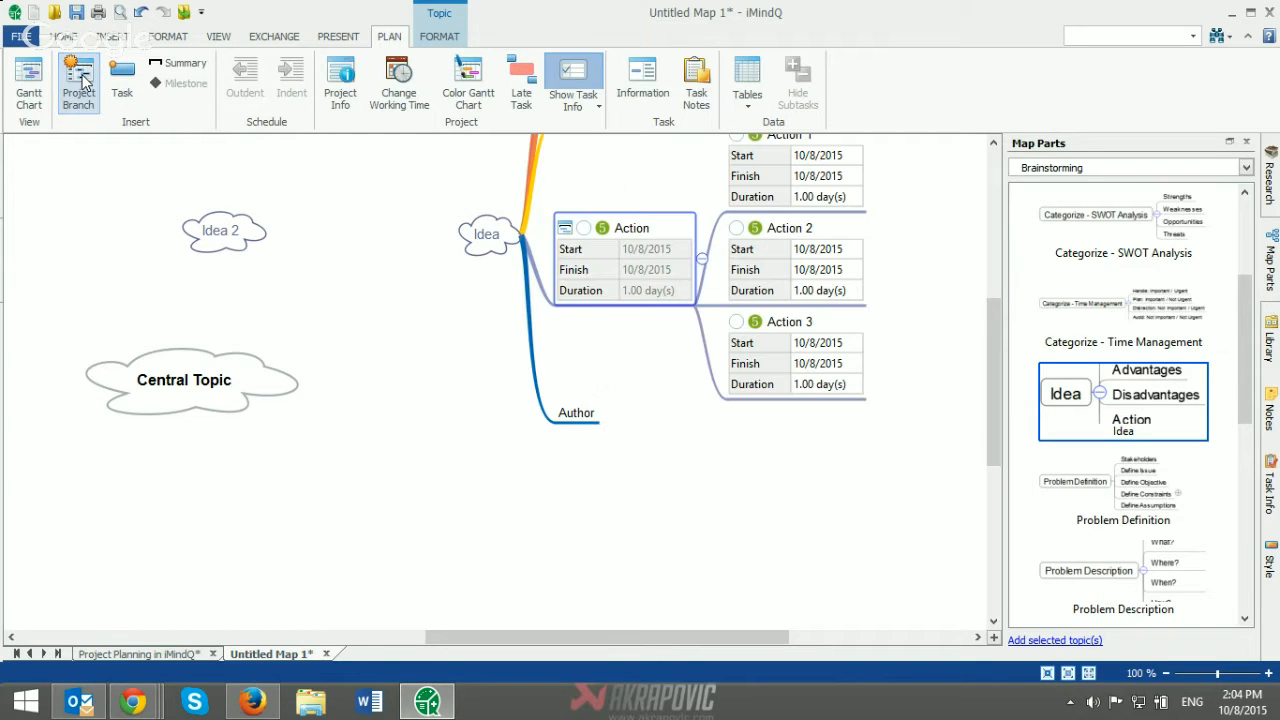
Step: Link Action 1 to Action 2 with a Finish To Start relationship
drag(548, 637, 627, 641)
drag(995, 399, 990, 369)
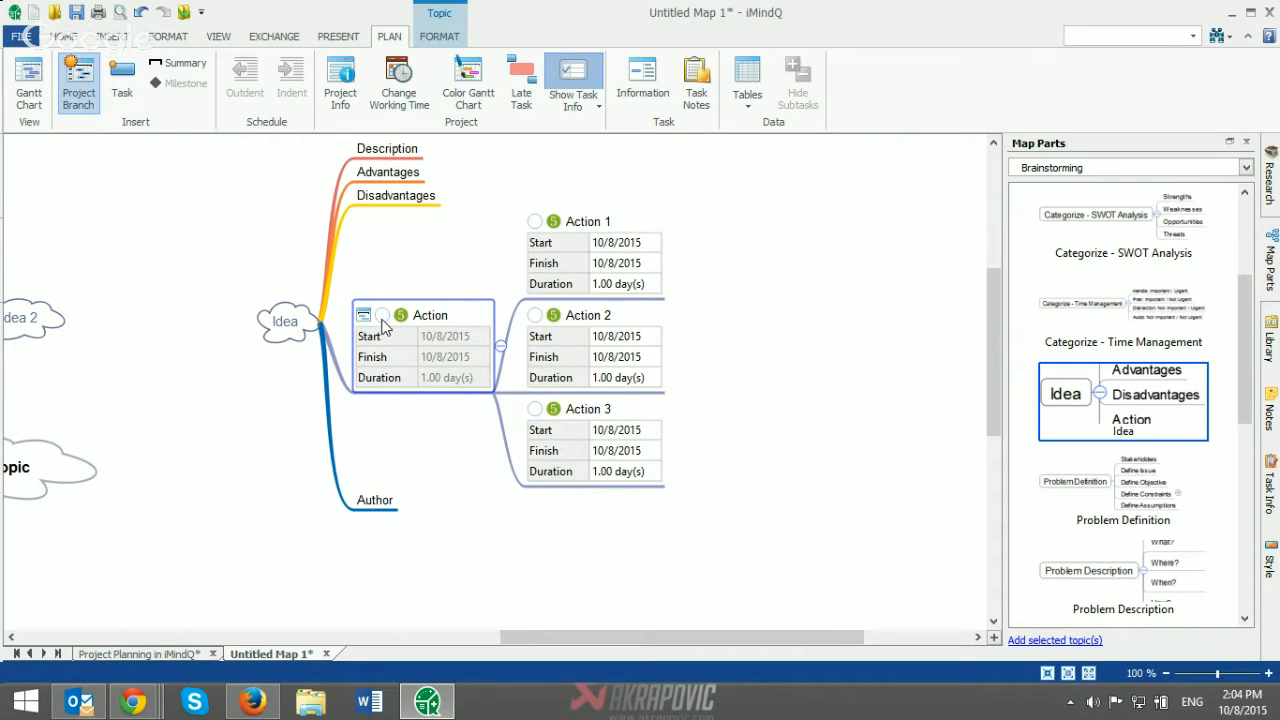
click(650, 248)
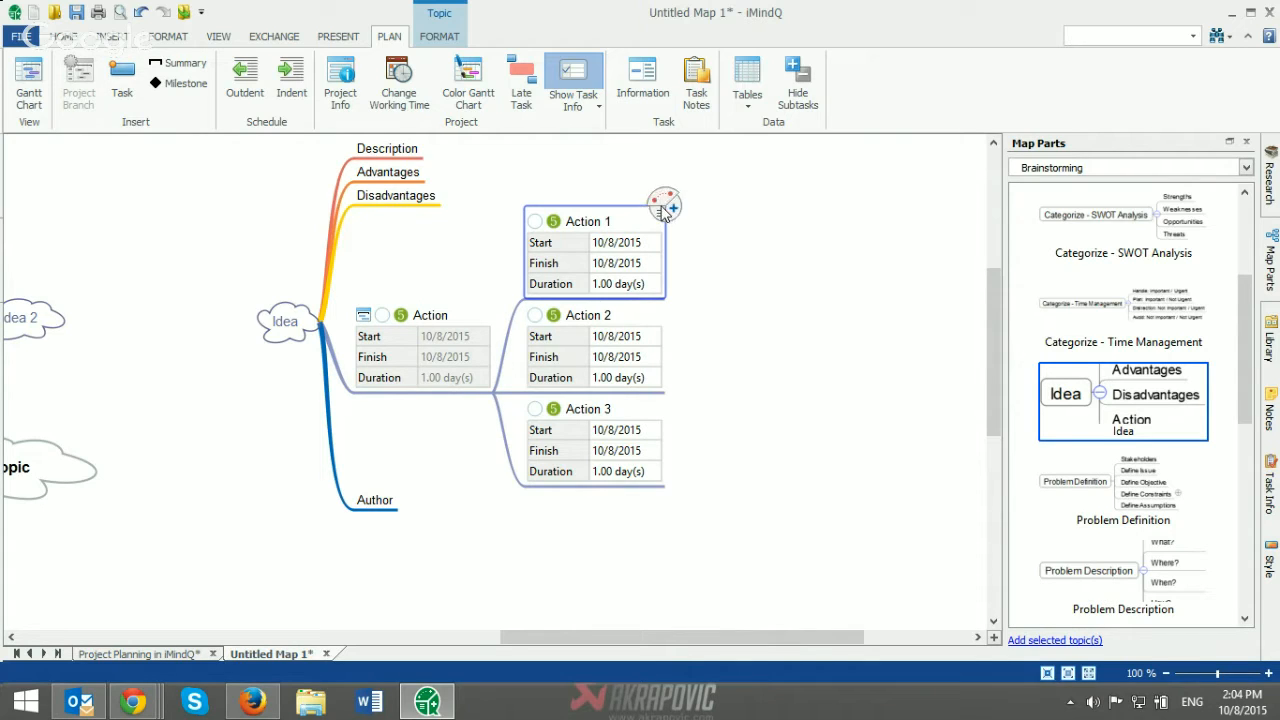
drag(667, 196, 655, 337)
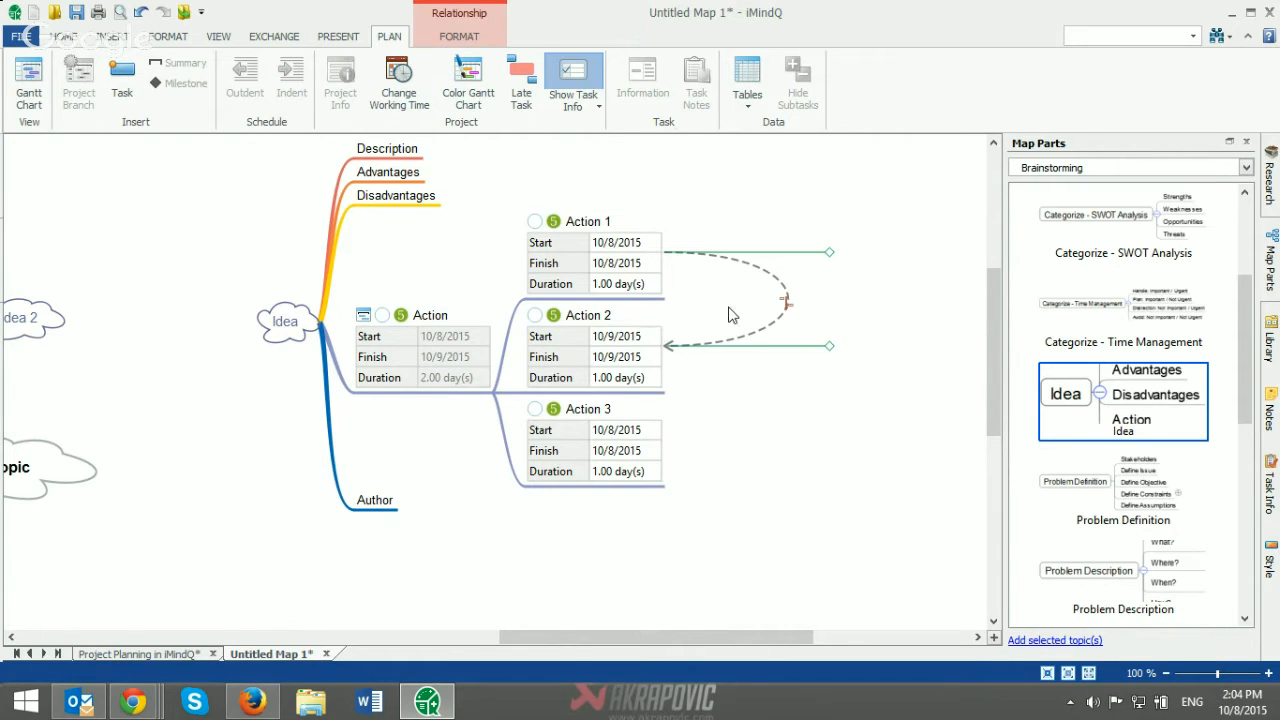
Step: Cycle the relationship between Action 1 and Action 2 through its dependency types back to Finish To Start
click(786, 306)
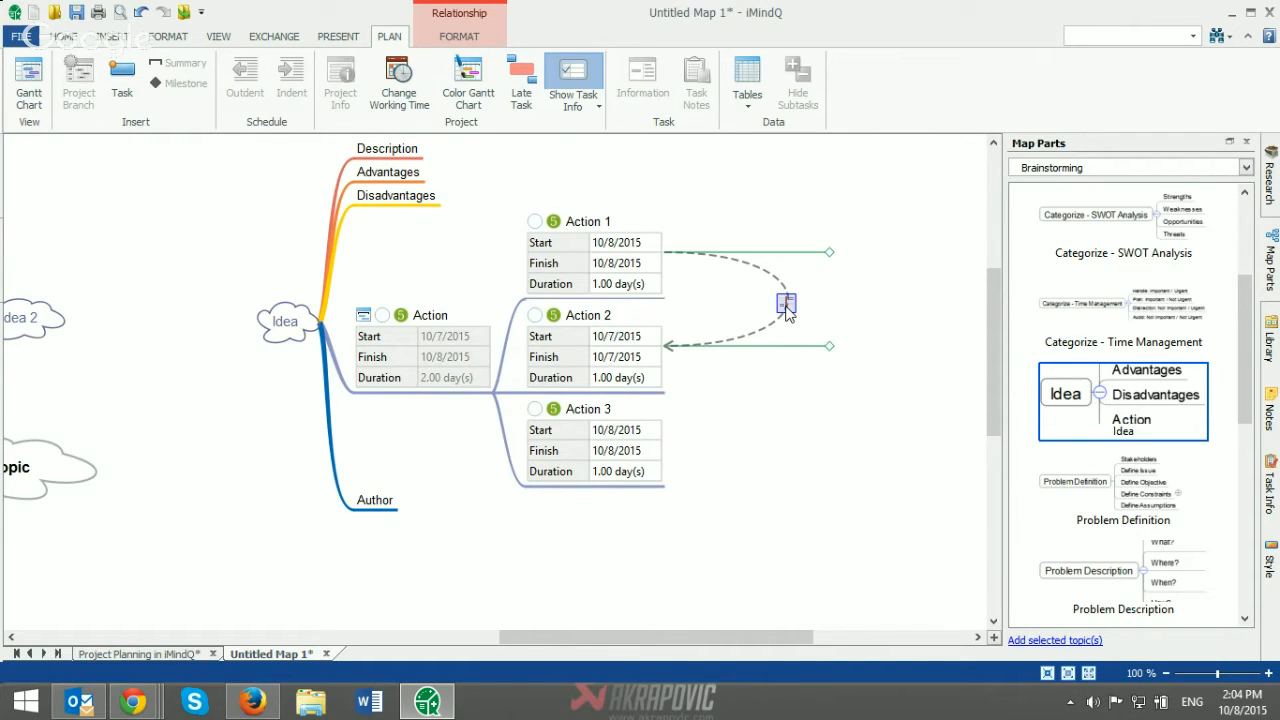
click(786, 306)
click(786, 307)
click(786, 306)
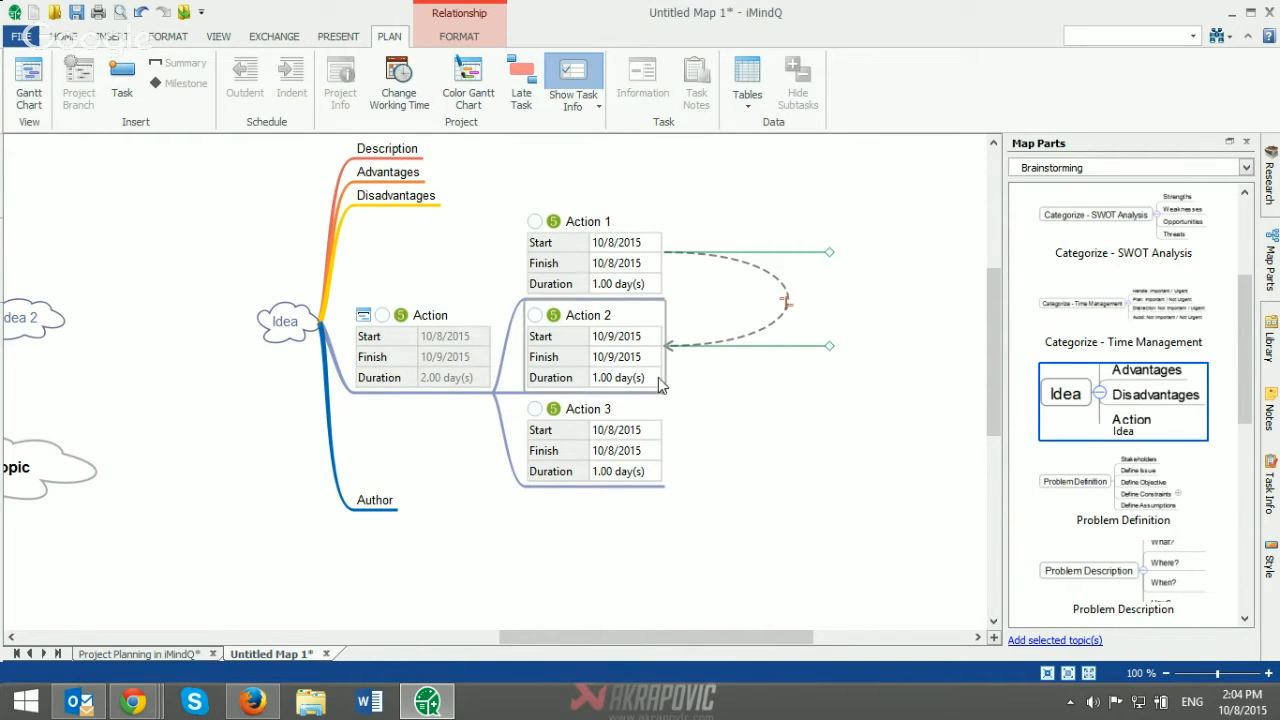
Step: Show the Gantt chart, examine the schedule and dependency of the Action tasks against the map, and hide the chart again
click(29, 97)
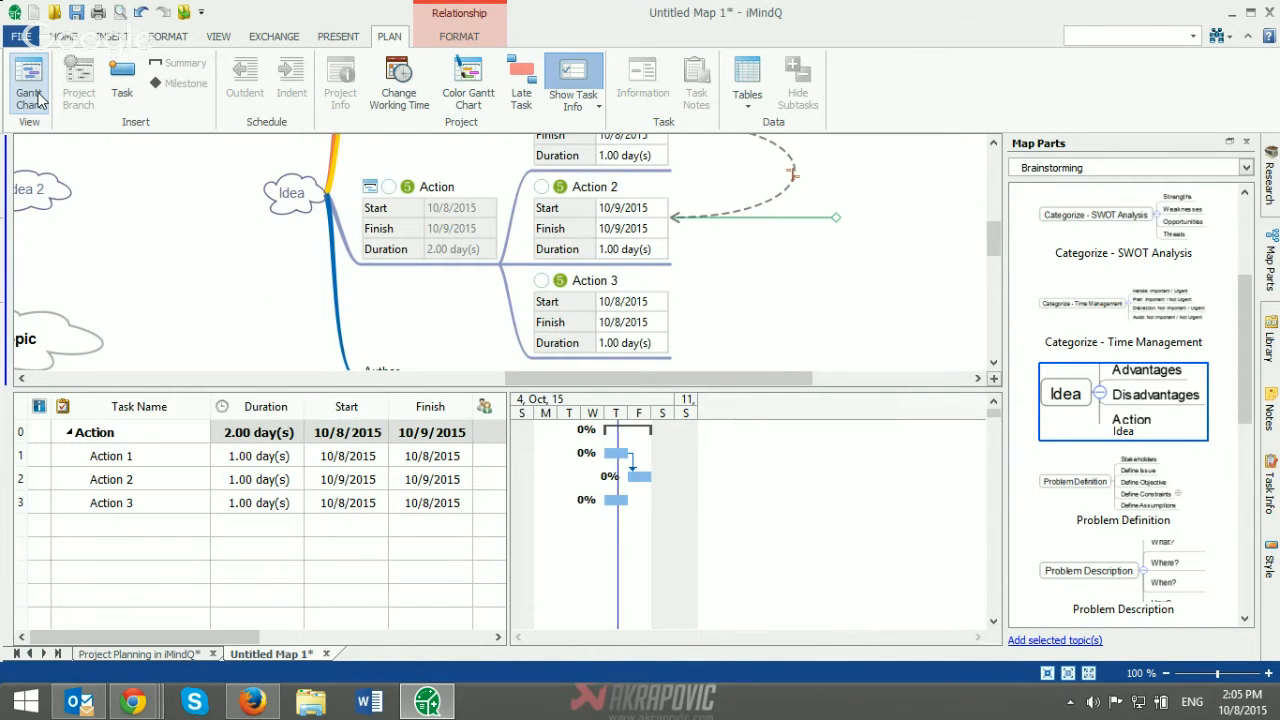
drag(720, 377, 765, 377)
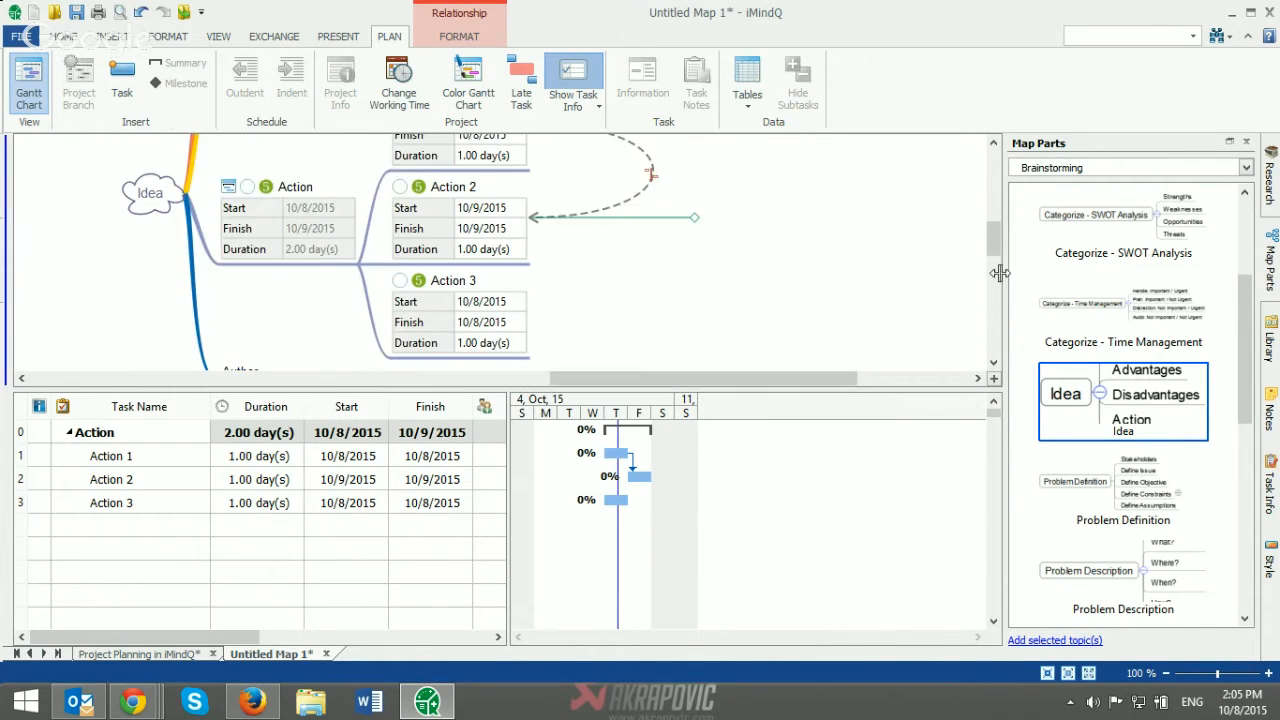
drag(997, 249, 994, 234)
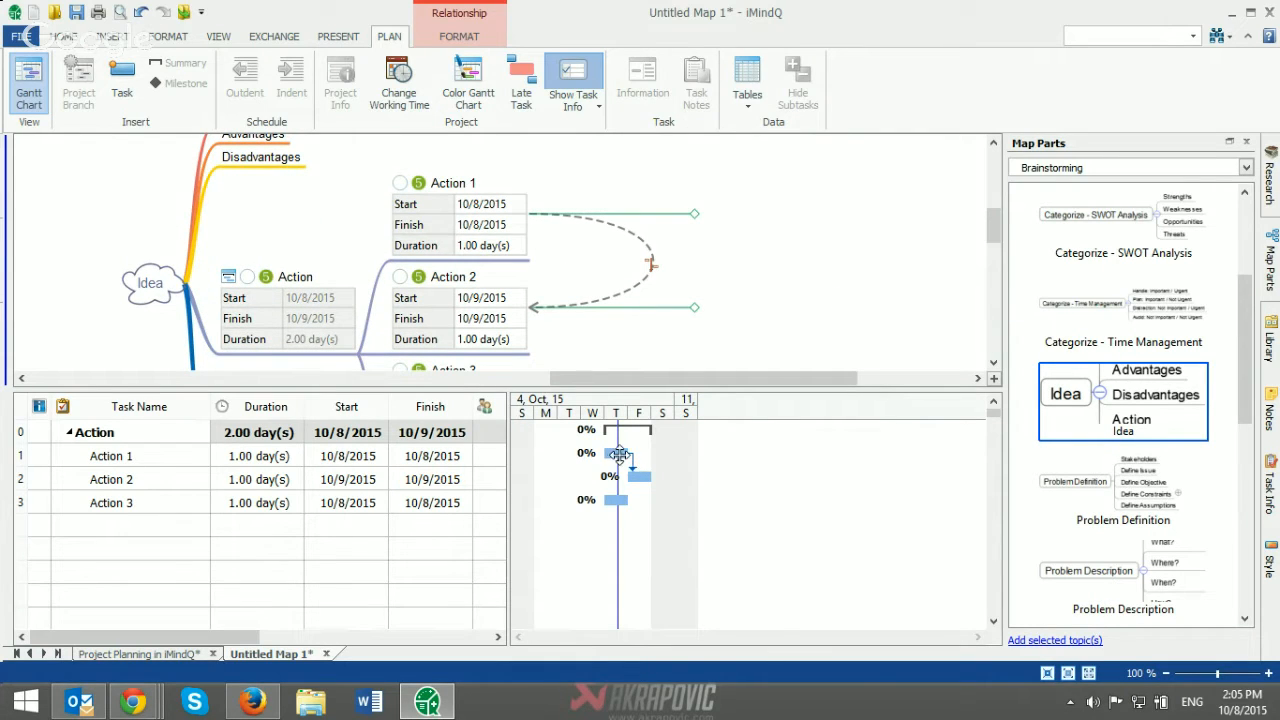
drag(616, 453, 645, 472)
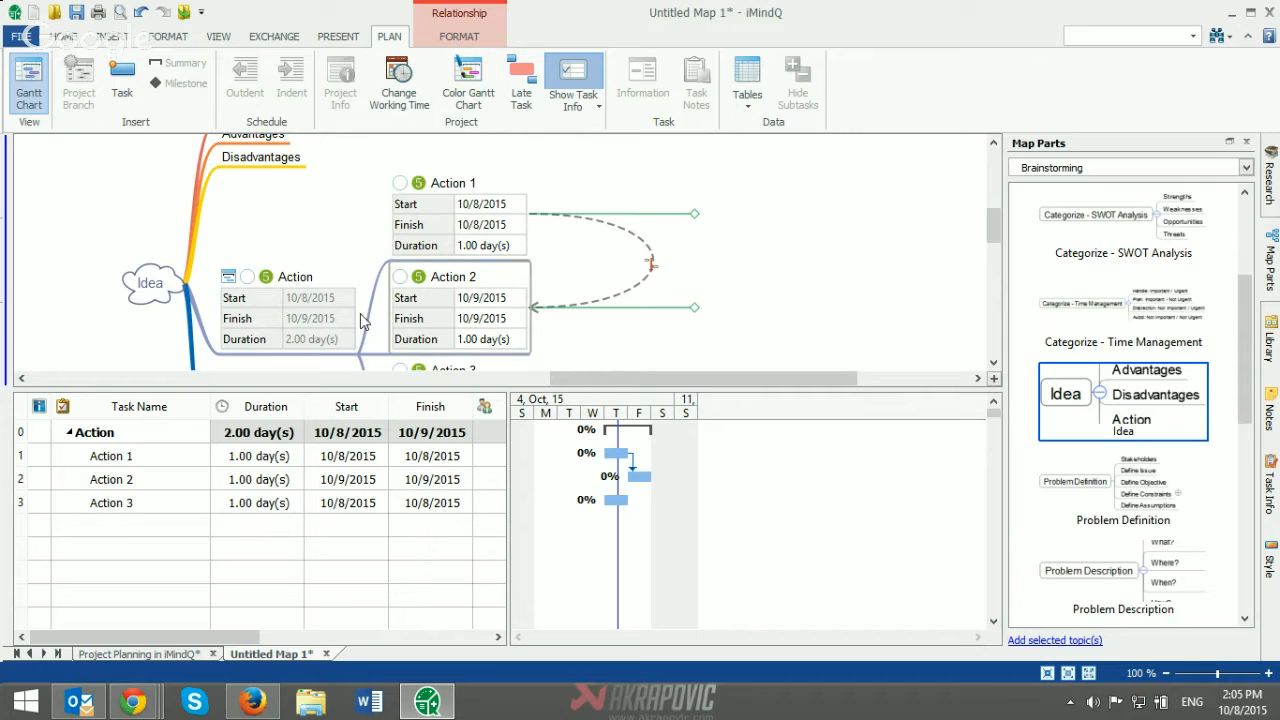
drag(992, 226, 990, 248)
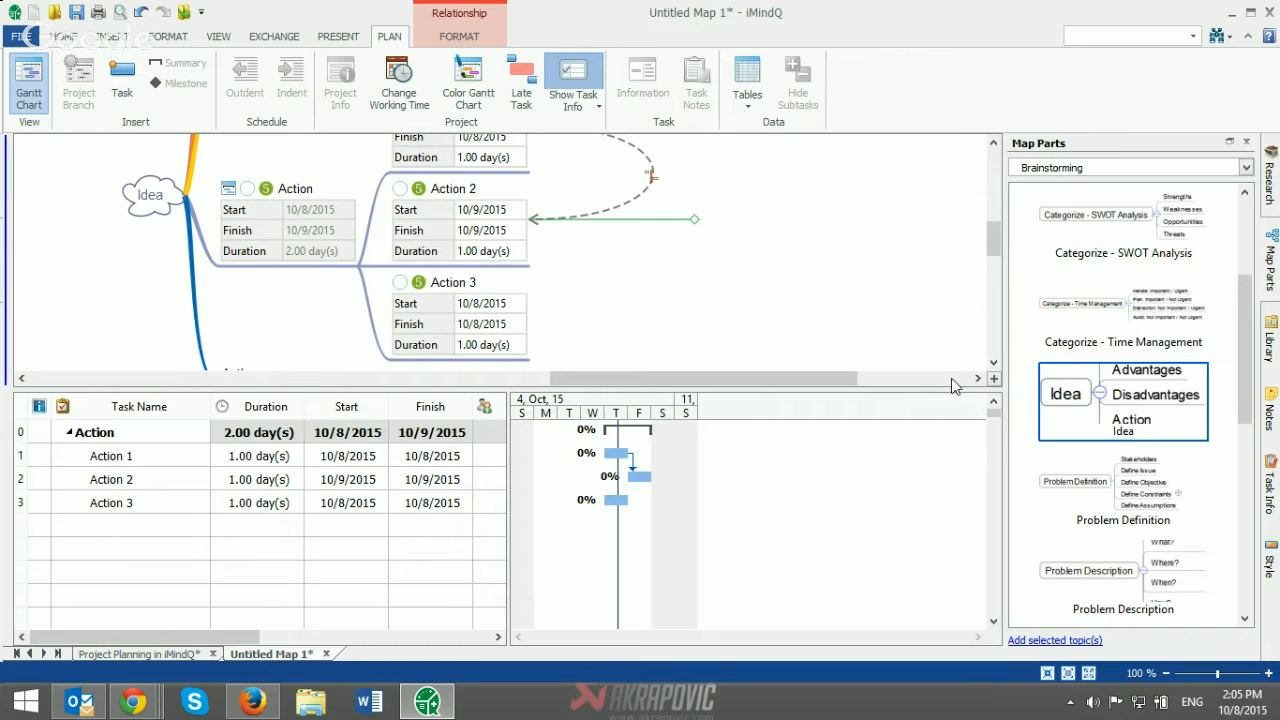
click(28, 85)
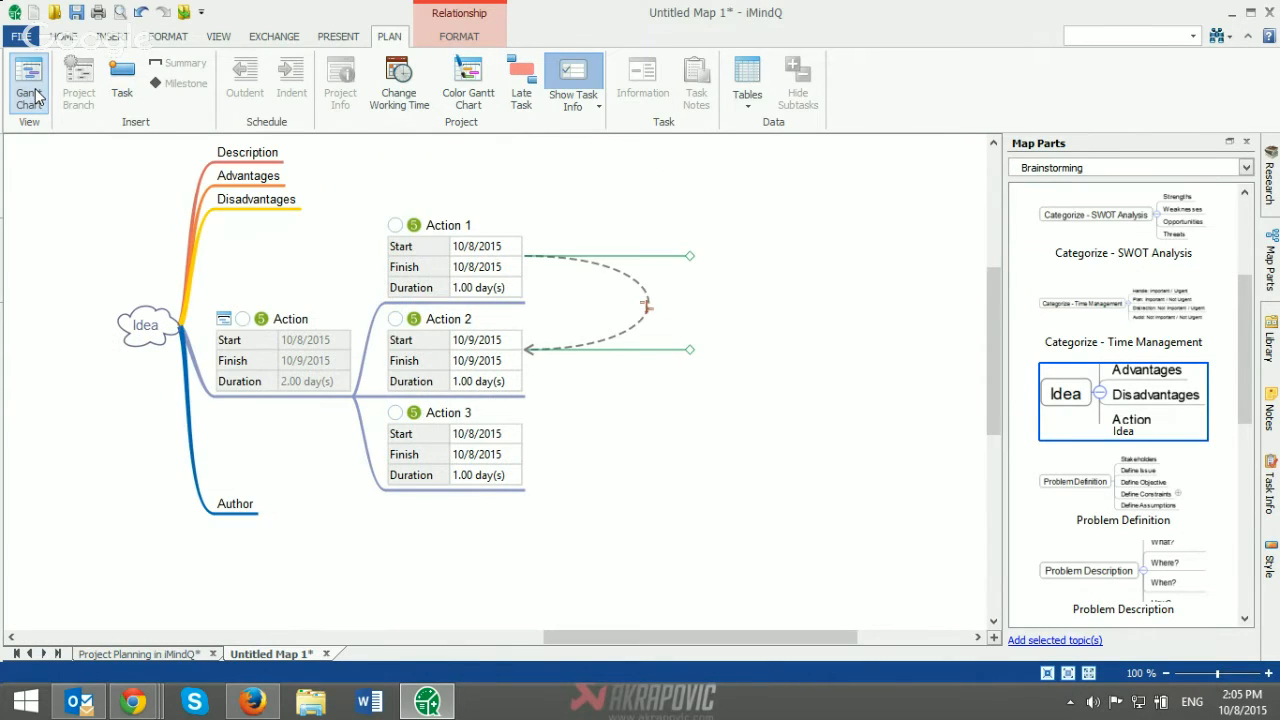
Step: Add the Problem Description map part from the Brainstorming category as a floating topic on the empty canvas beside the Action tasks
drag(652, 637, 686, 641)
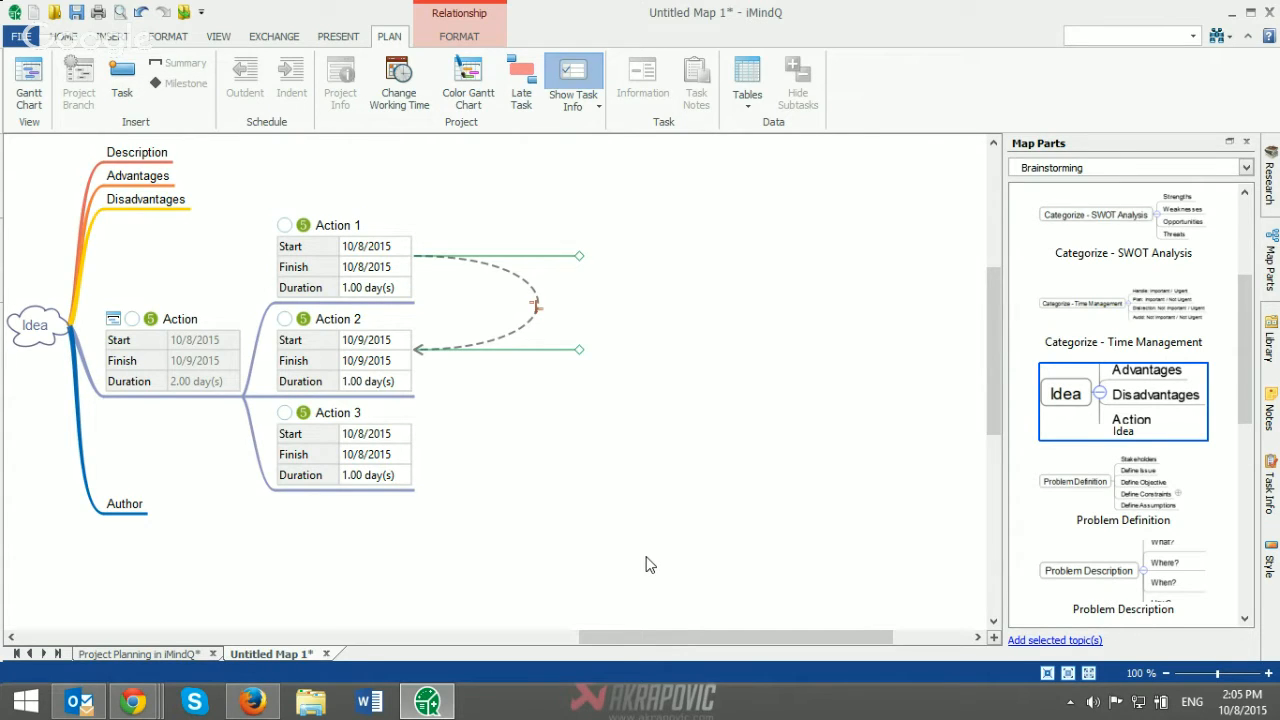
drag(1244, 404, 1243, 466)
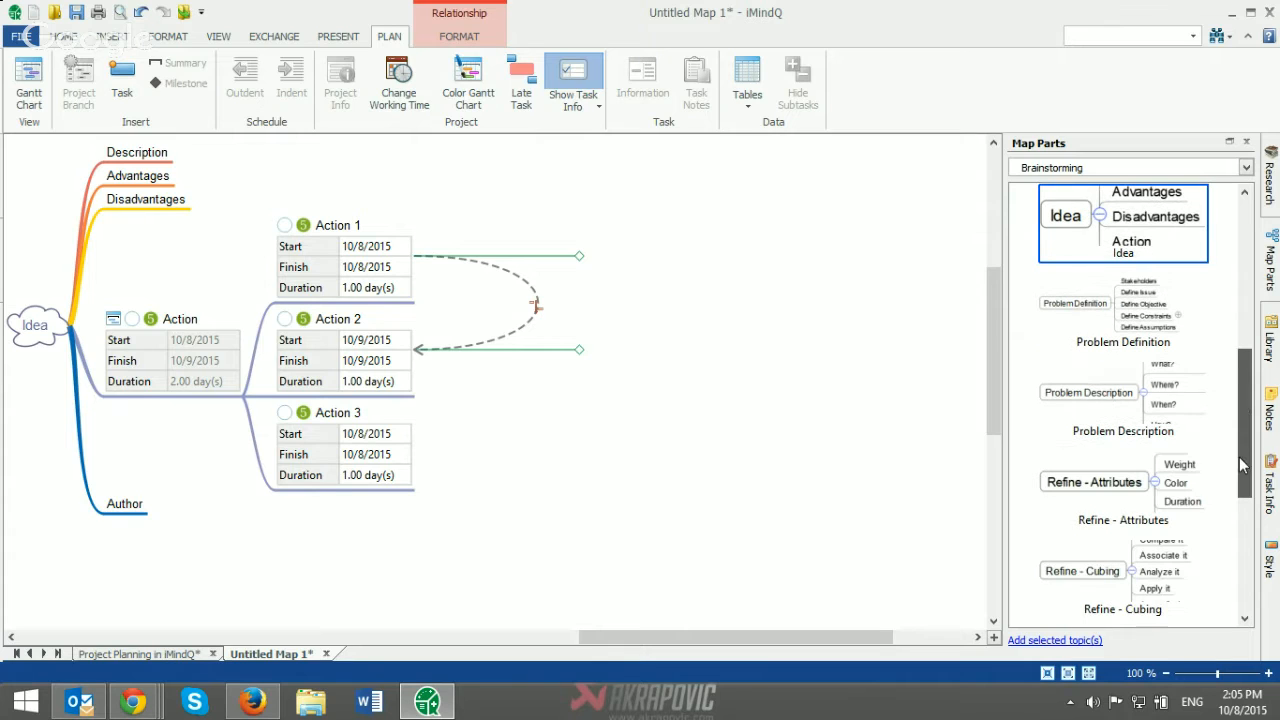
drag(1092, 395, 714, 374)
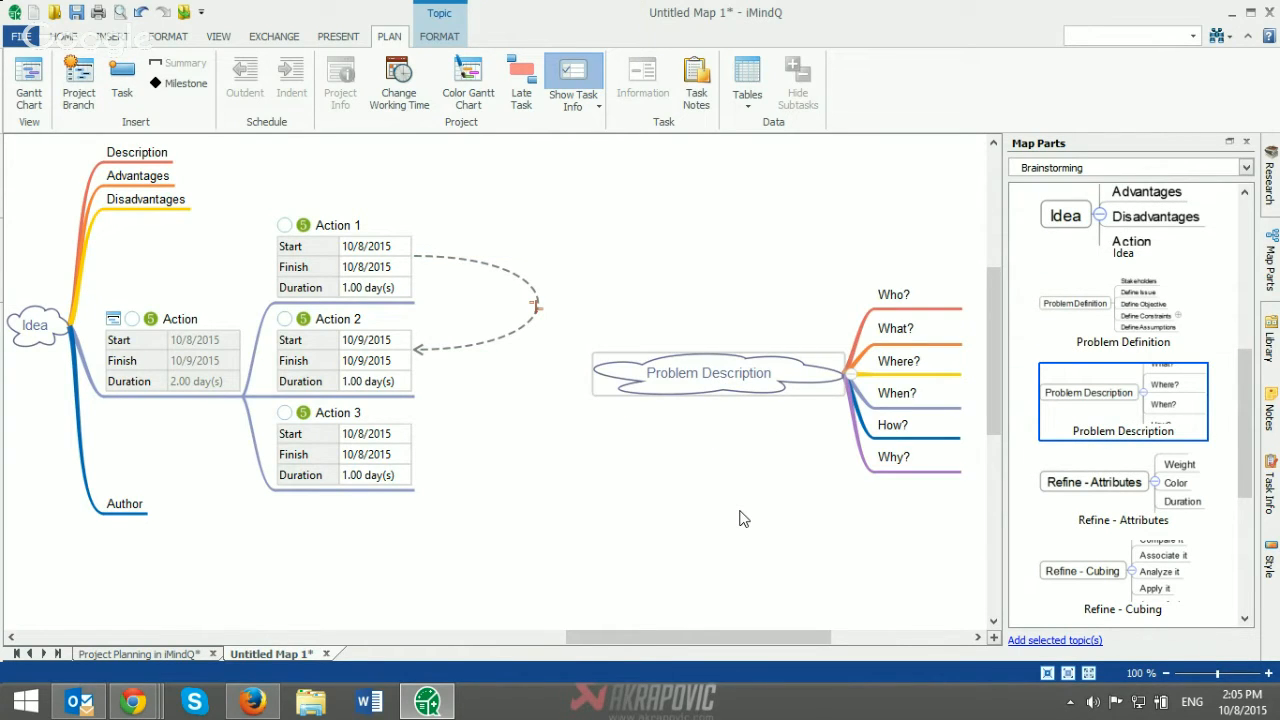
drag(1245, 420, 1233, 463)
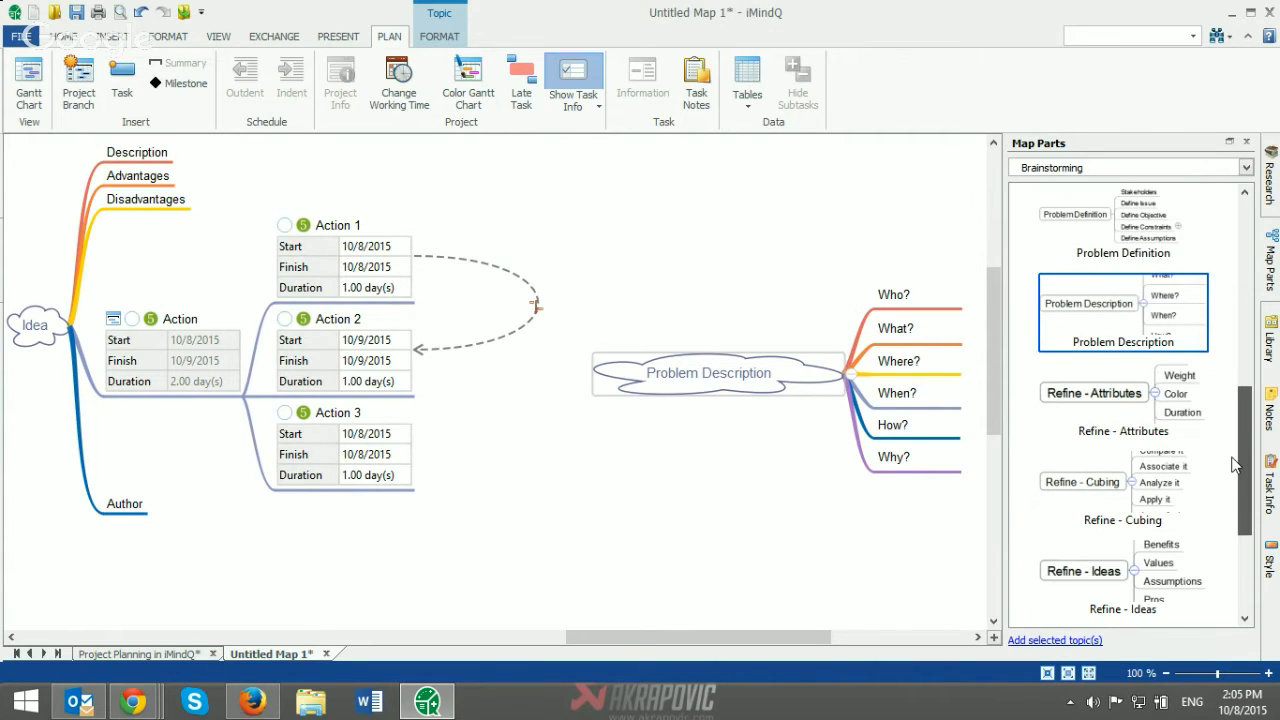
scroll(1235, 465, down, 1)
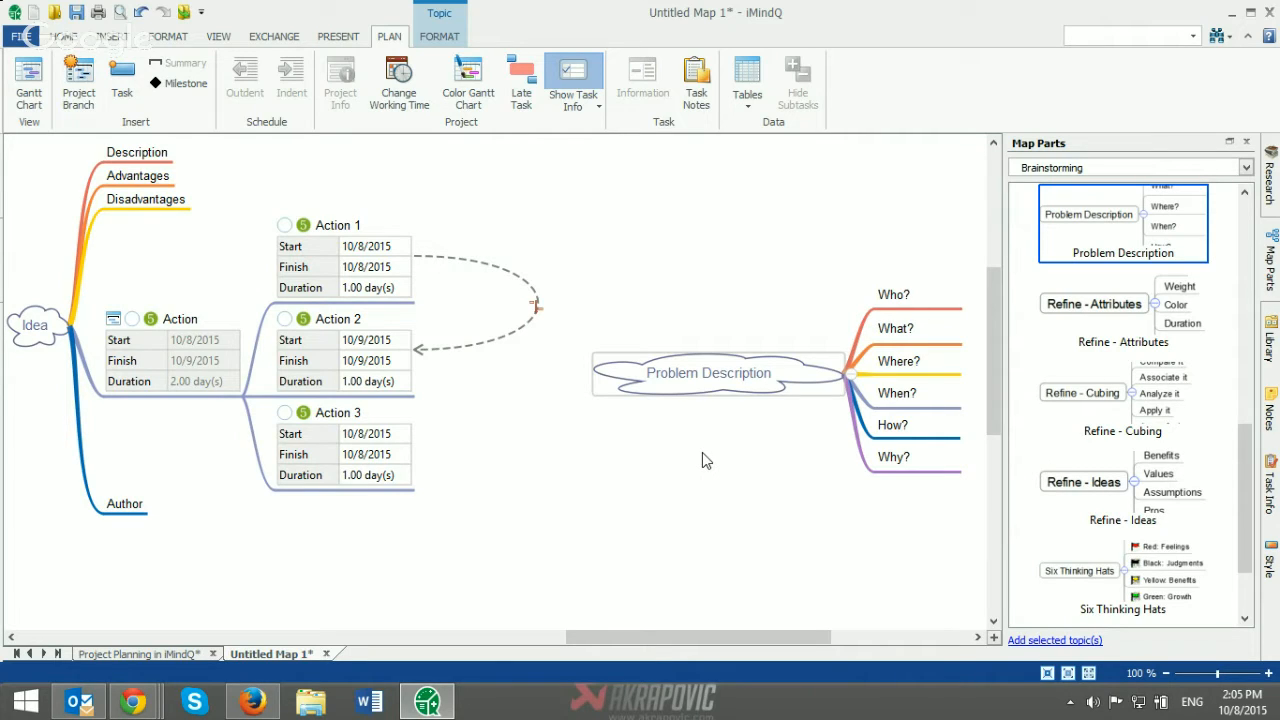
Step: Include Resources in the task info displayed in the mind map and select the Action tasks to inspect their new resources row
click(591, 113)
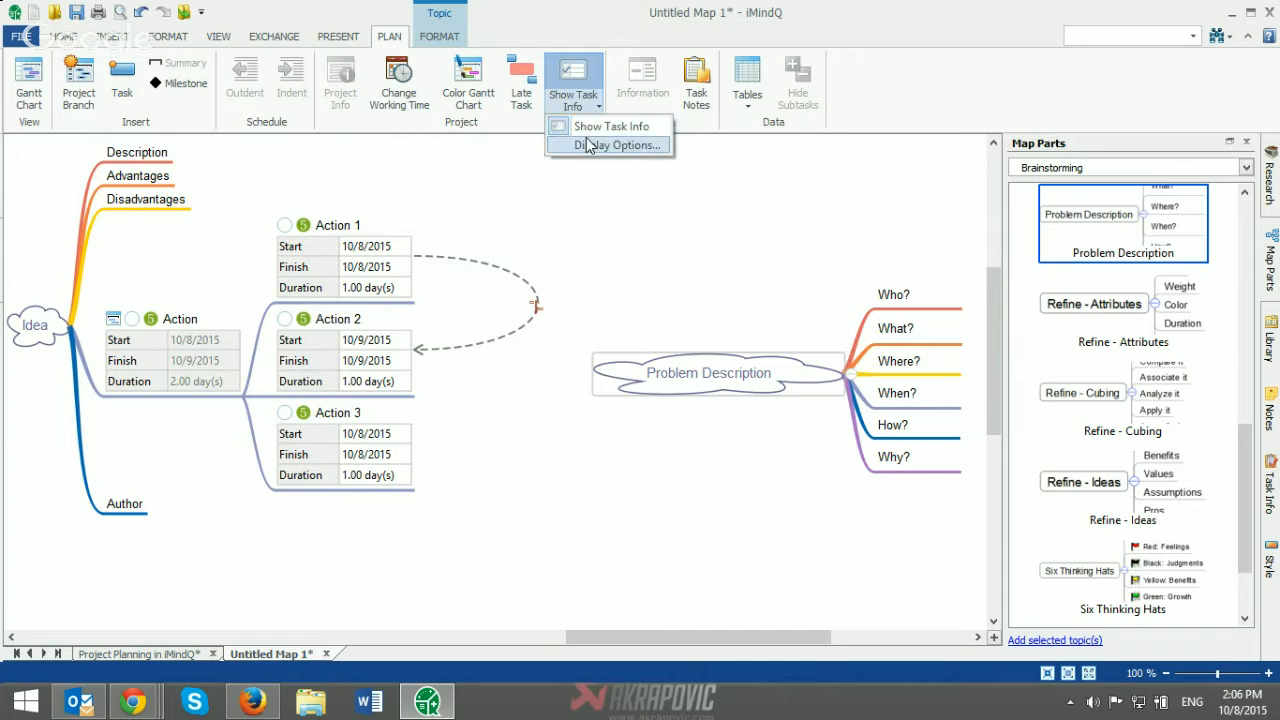
click(590, 147)
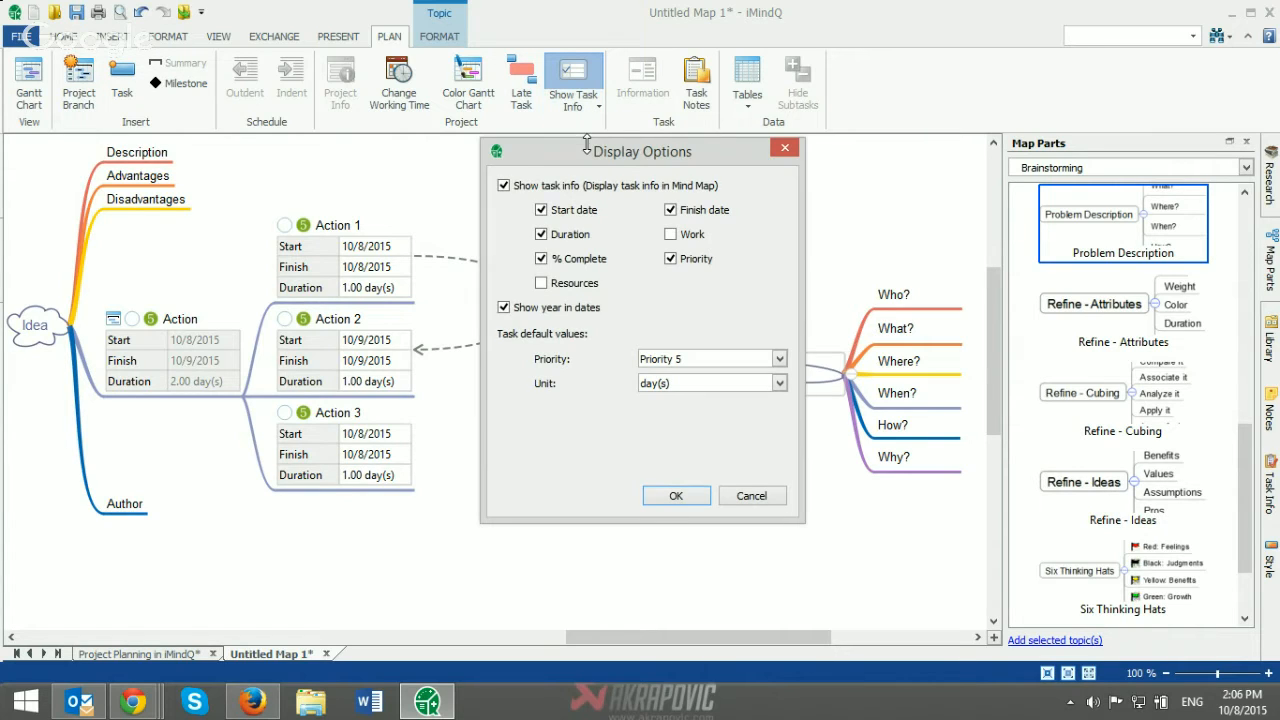
click(570, 285)
click(672, 497)
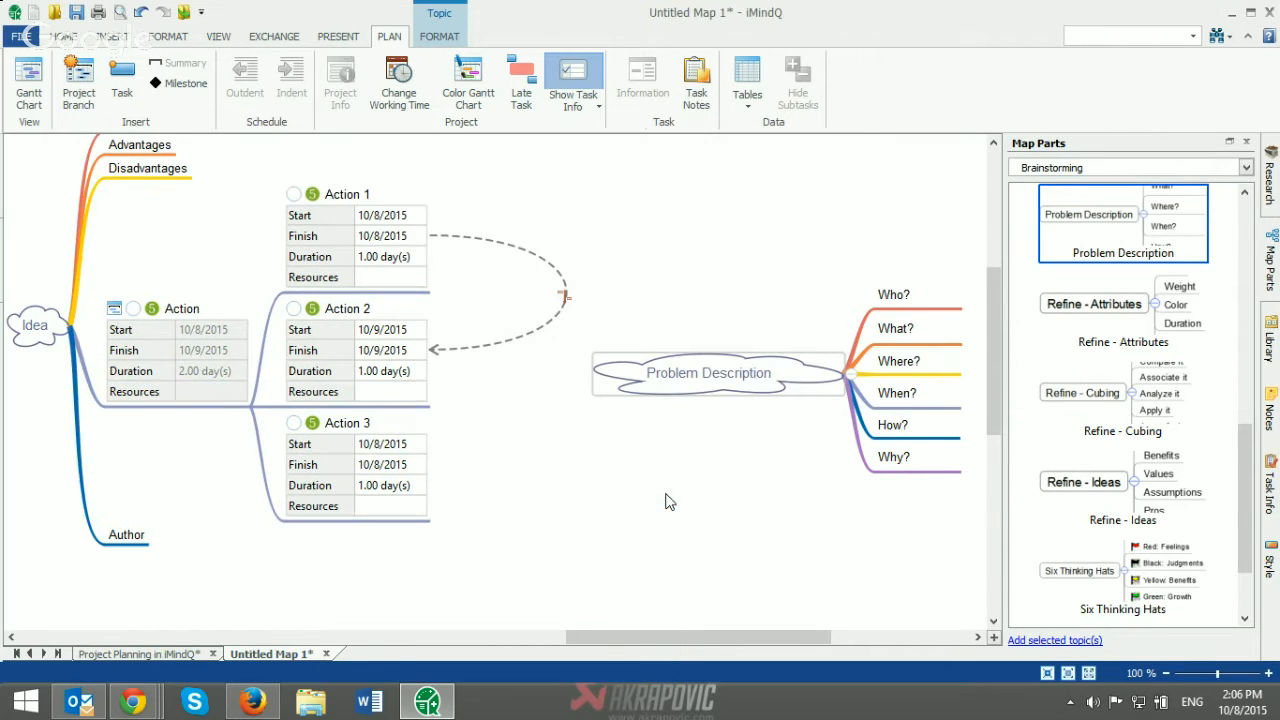
click(365, 285)
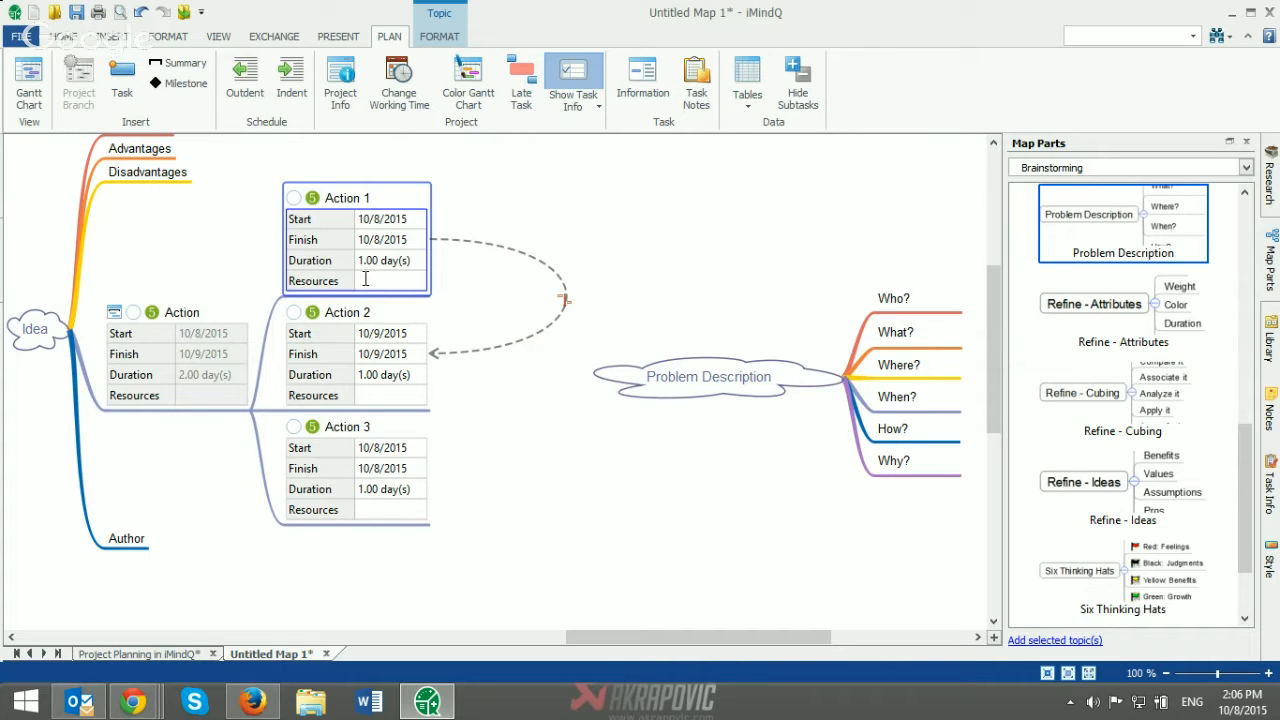
click(397, 336)
click(378, 281)
Step: Close the untitled map to return to the Project Planning map, and hide the map parts
click(325, 654)
click(614, 360)
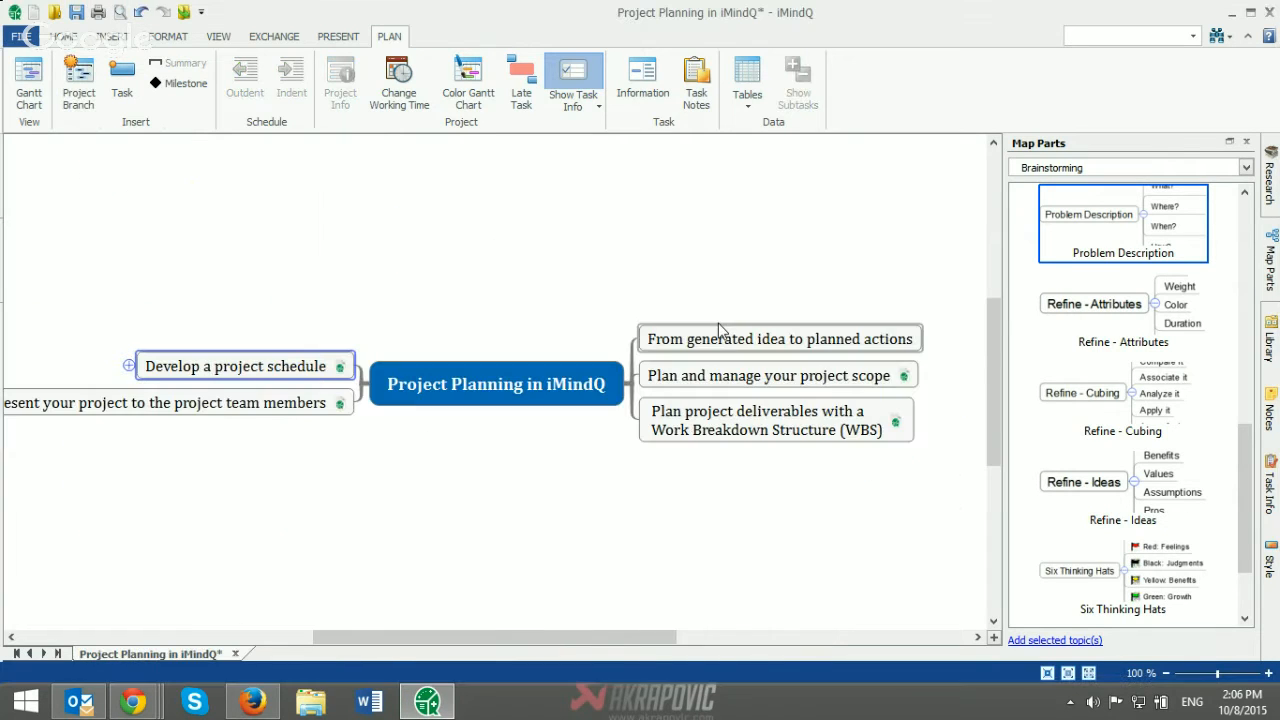
click(1246, 143)
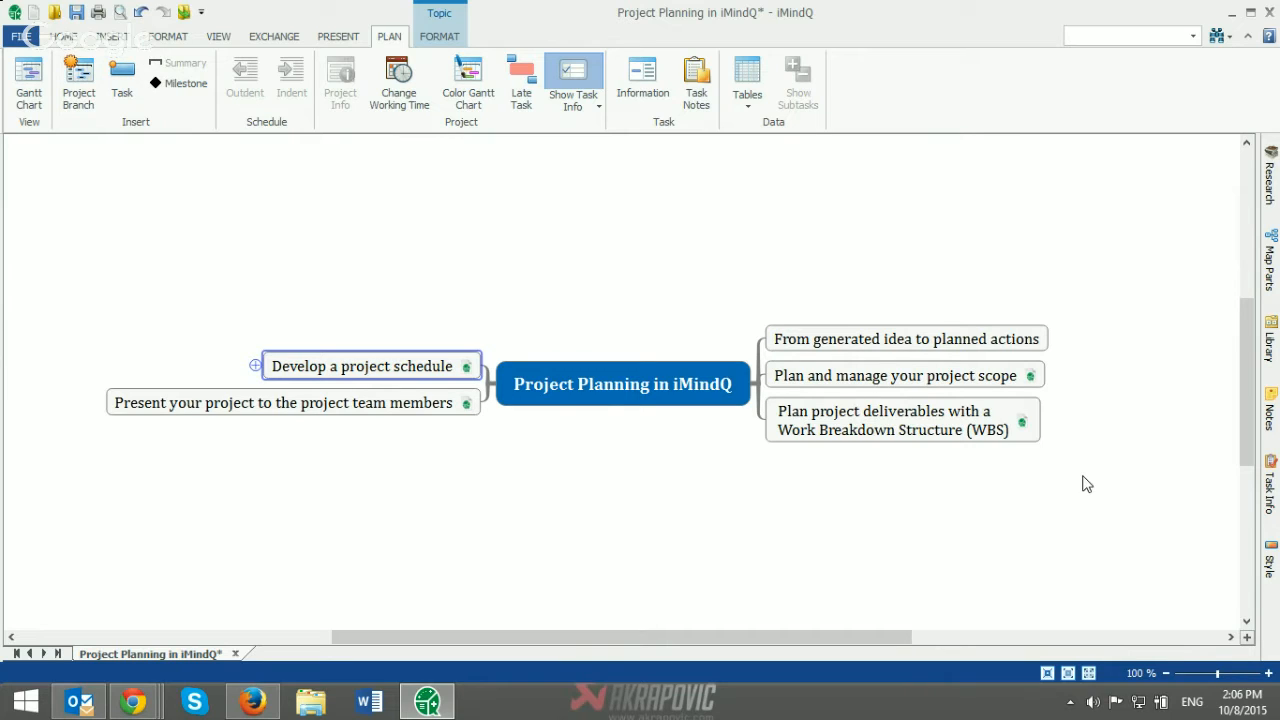
Step: Look through the templates available for a new map and return to the Project Planning map without creating one
click(21, 36)
click(42, 122)
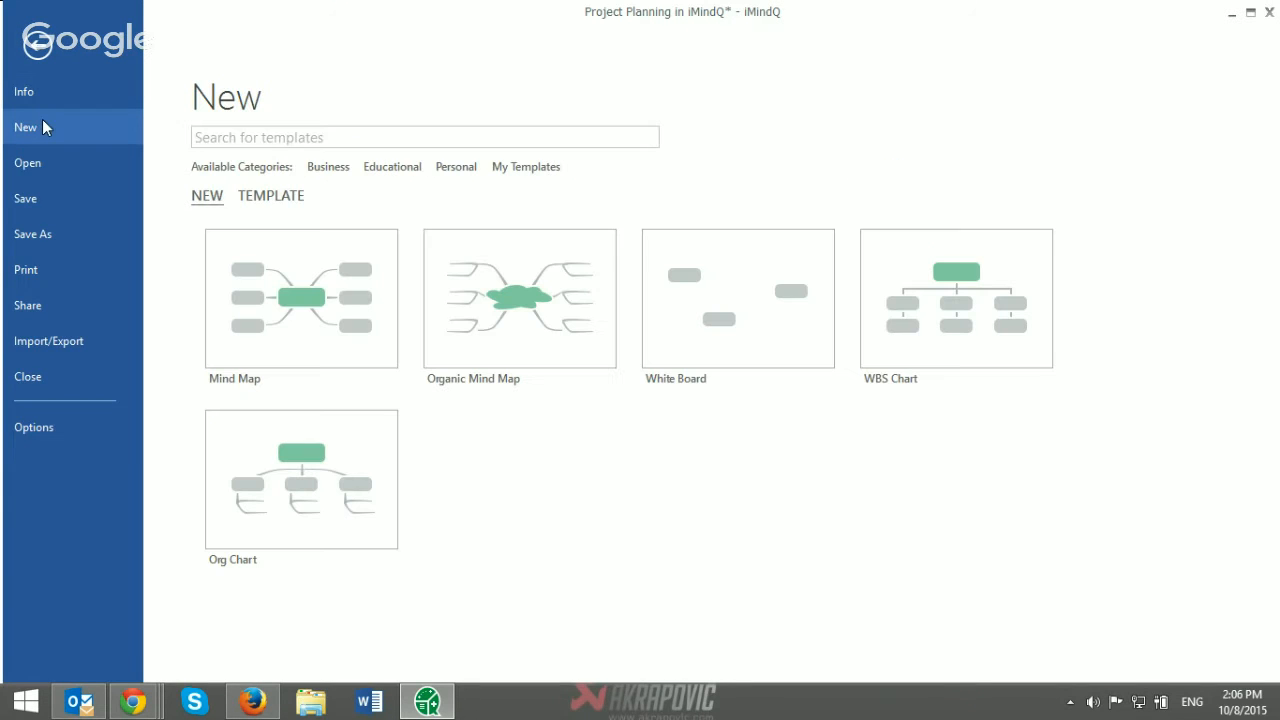
click(264, 199)
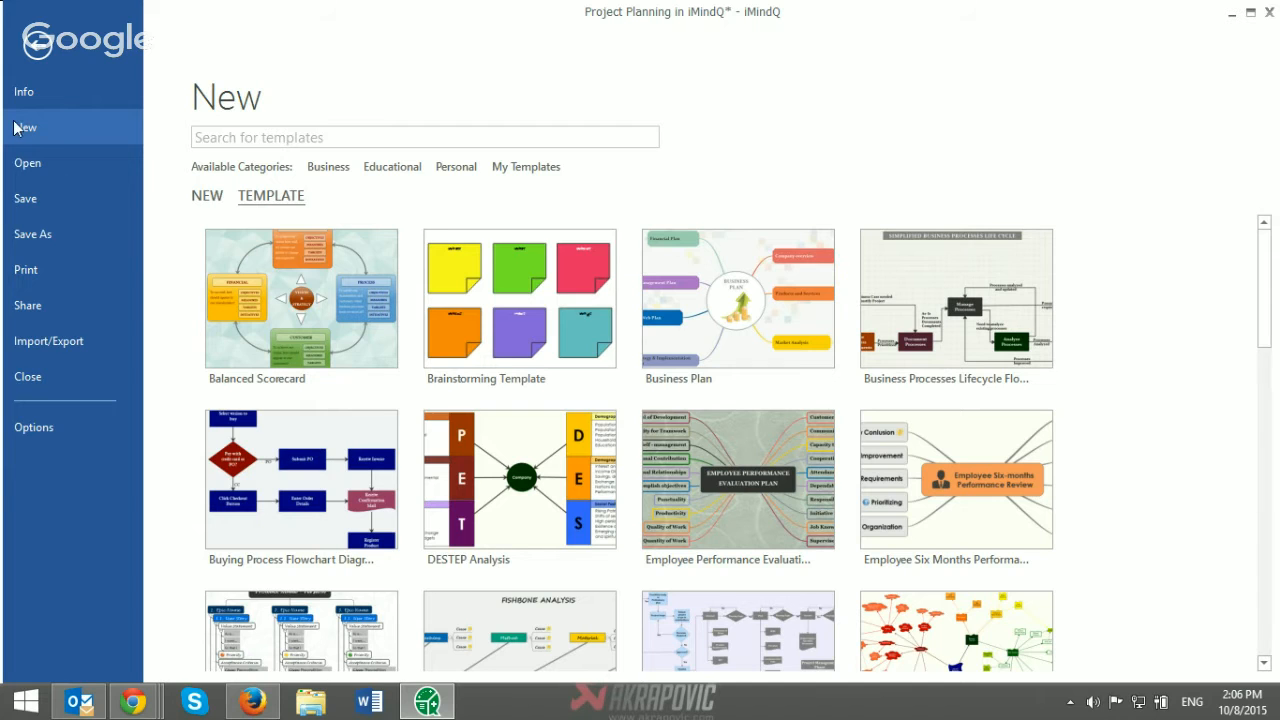
click(38, 45)
Step: Place the Project Scope map part from the Project Management category below the Project Planning branches, and delete it again
click(1271, 250)
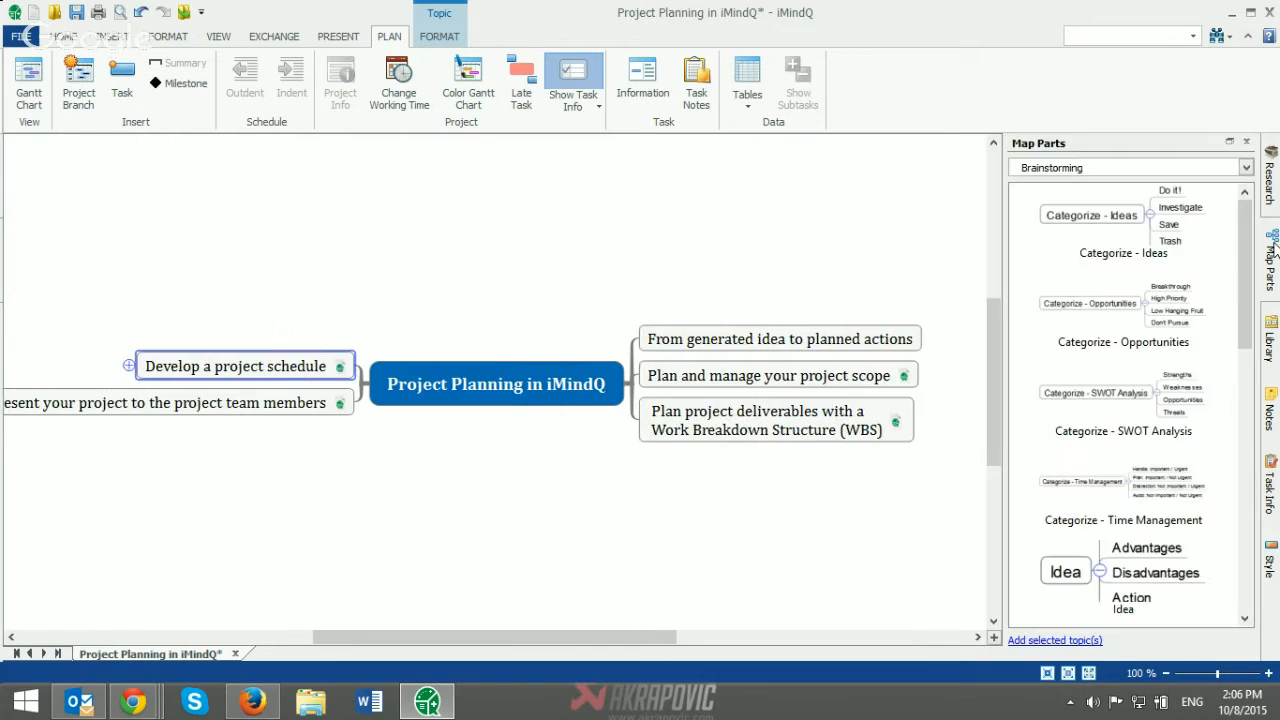
click(1245, 169)
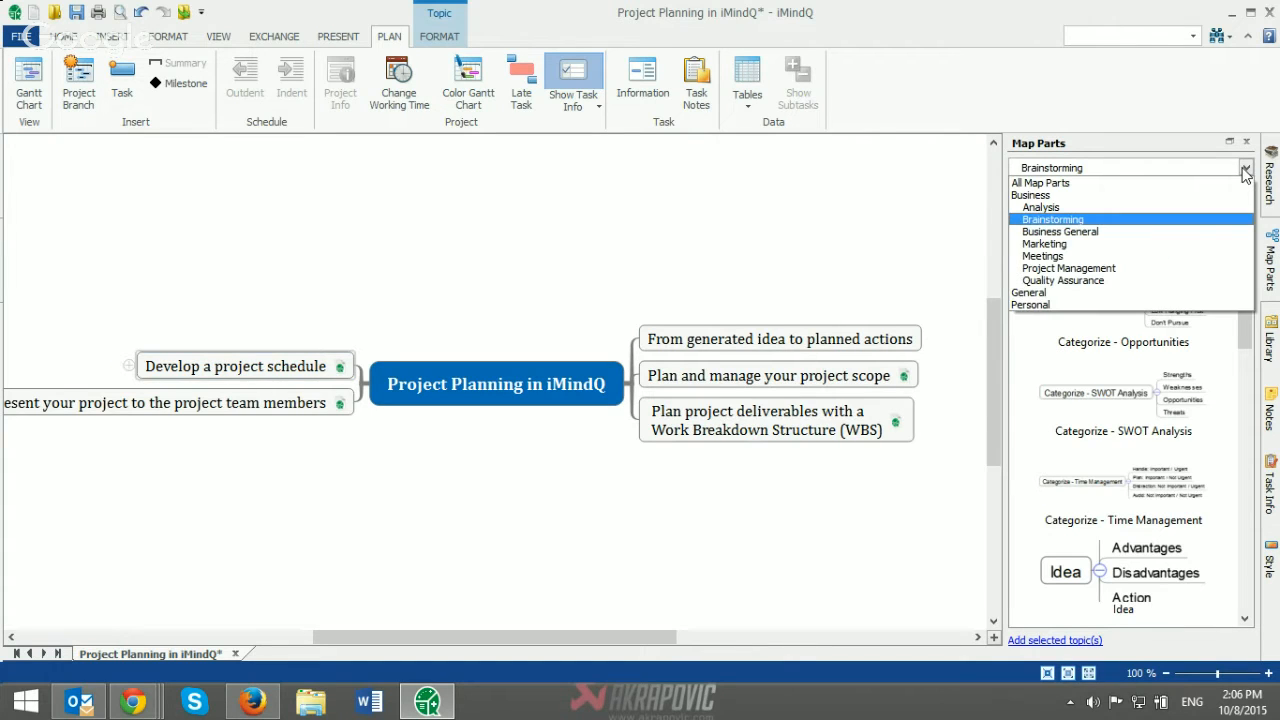
click(1095, 270)
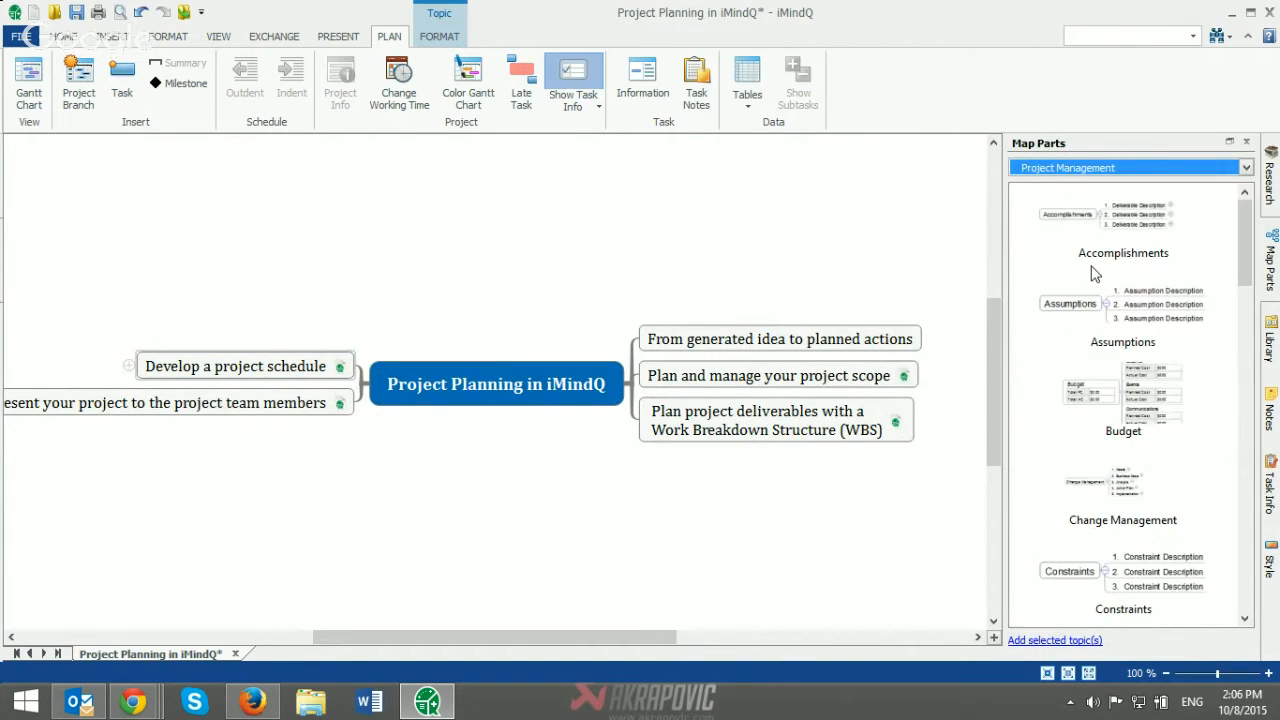
drag(1236, 300, 1235, 462)
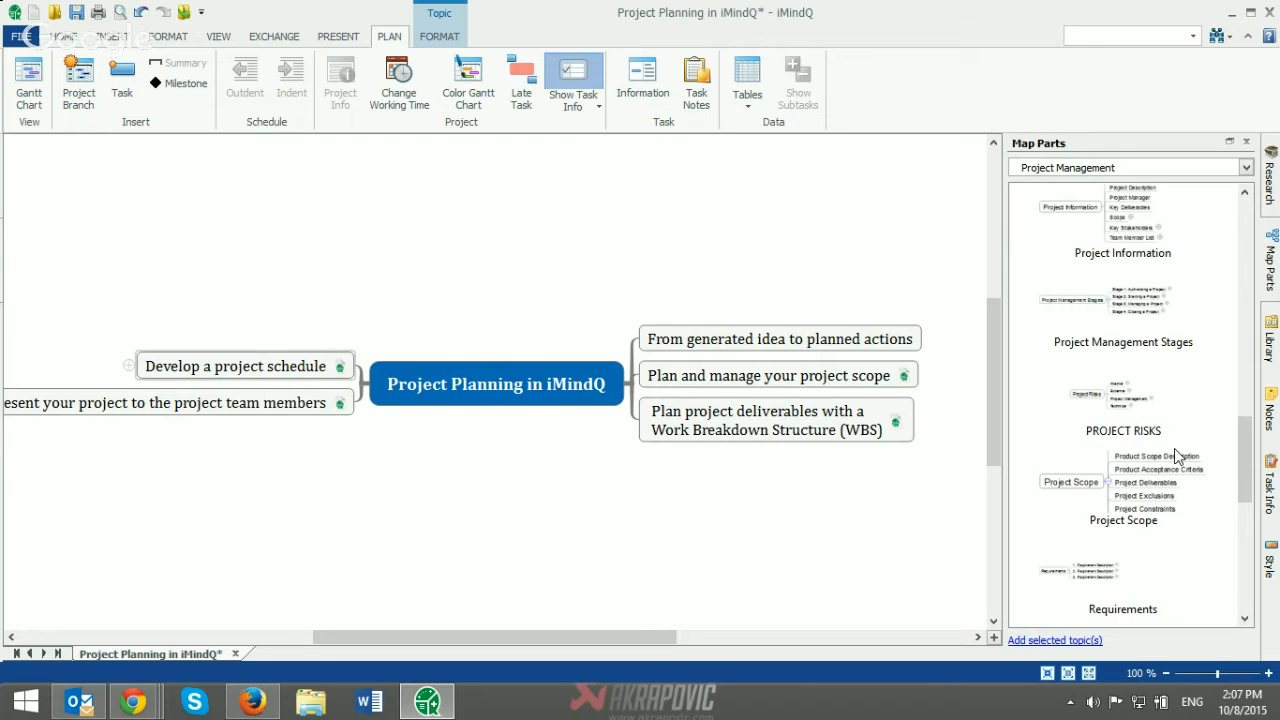
mouse_move(1175, 434)
mouse_move(1150, 485)
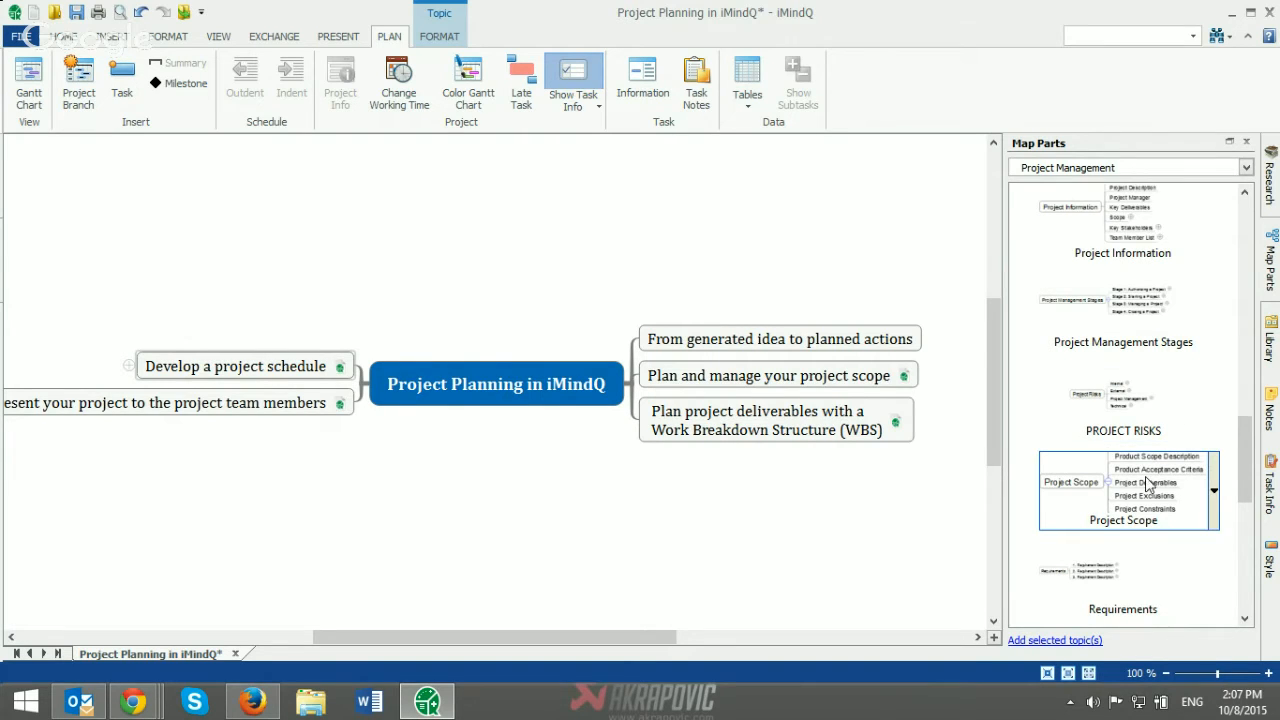
drag(1128, 488, 659, 548)
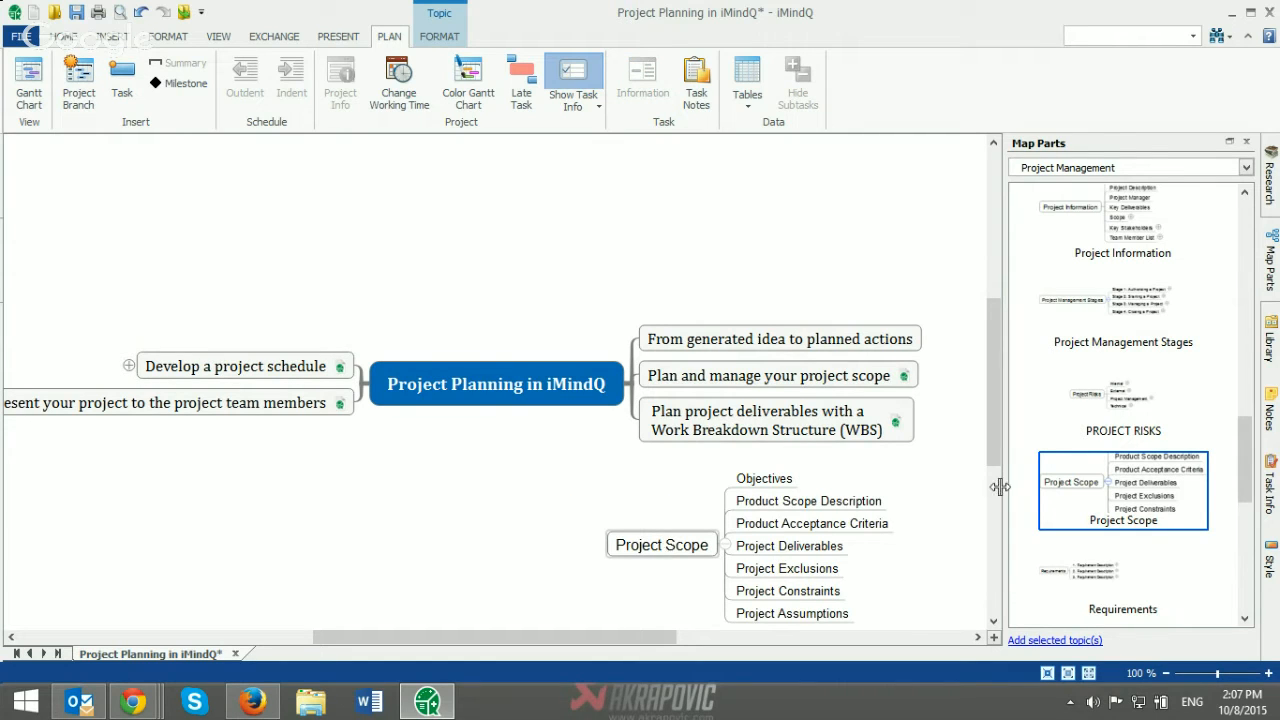
drag(989, 444, 992, 478)
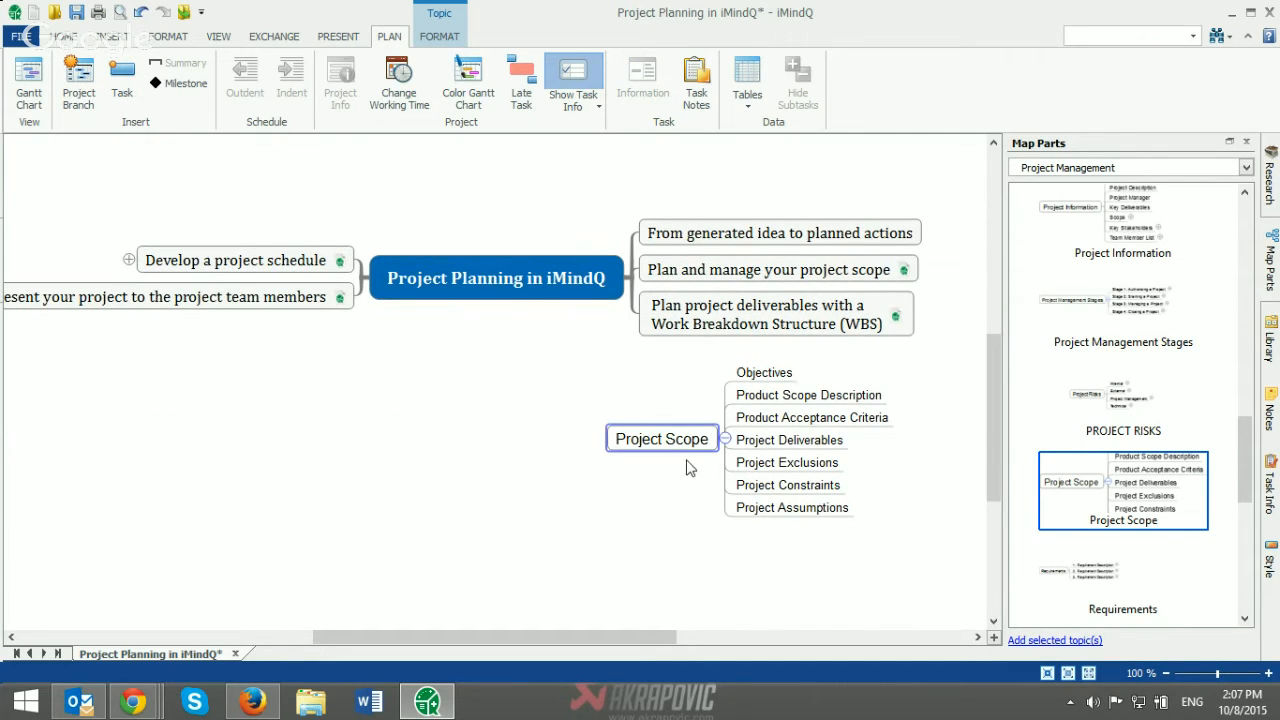
key(Delete)
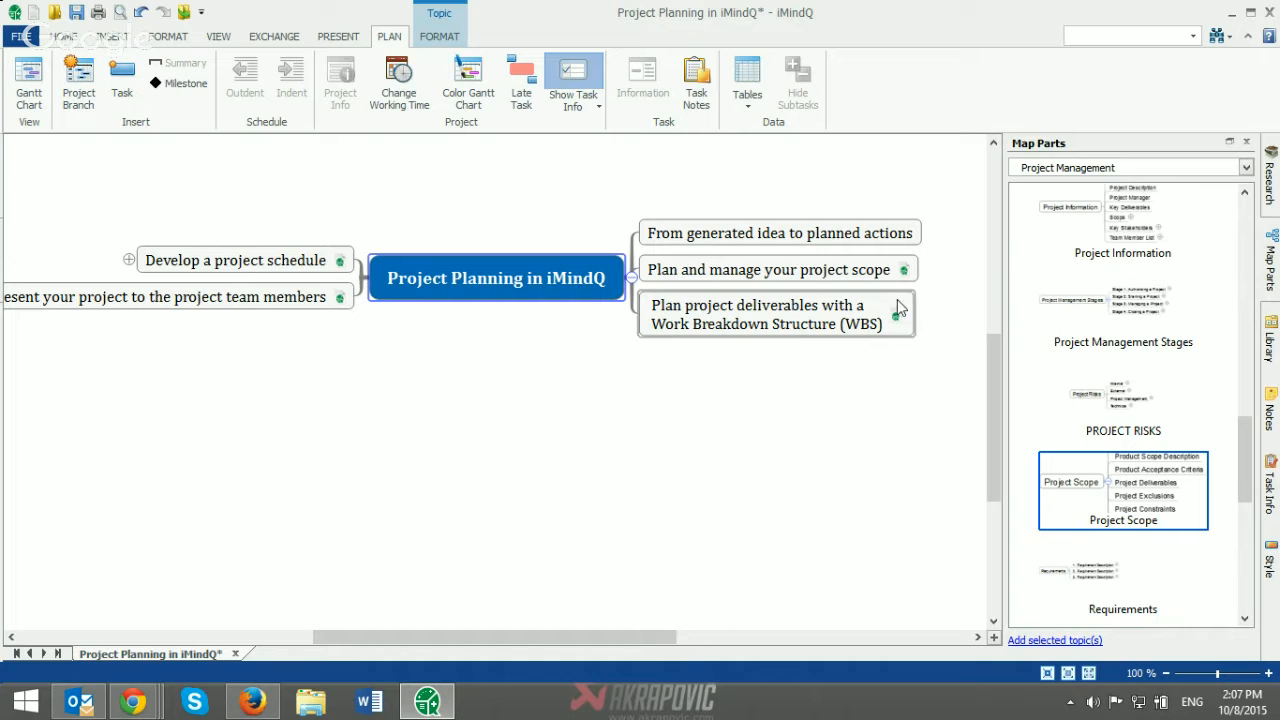
Step: Open the map linked to the "Plan and manage your project scope" topic and hide the map parts
click(904, 272)
click(904, 272)
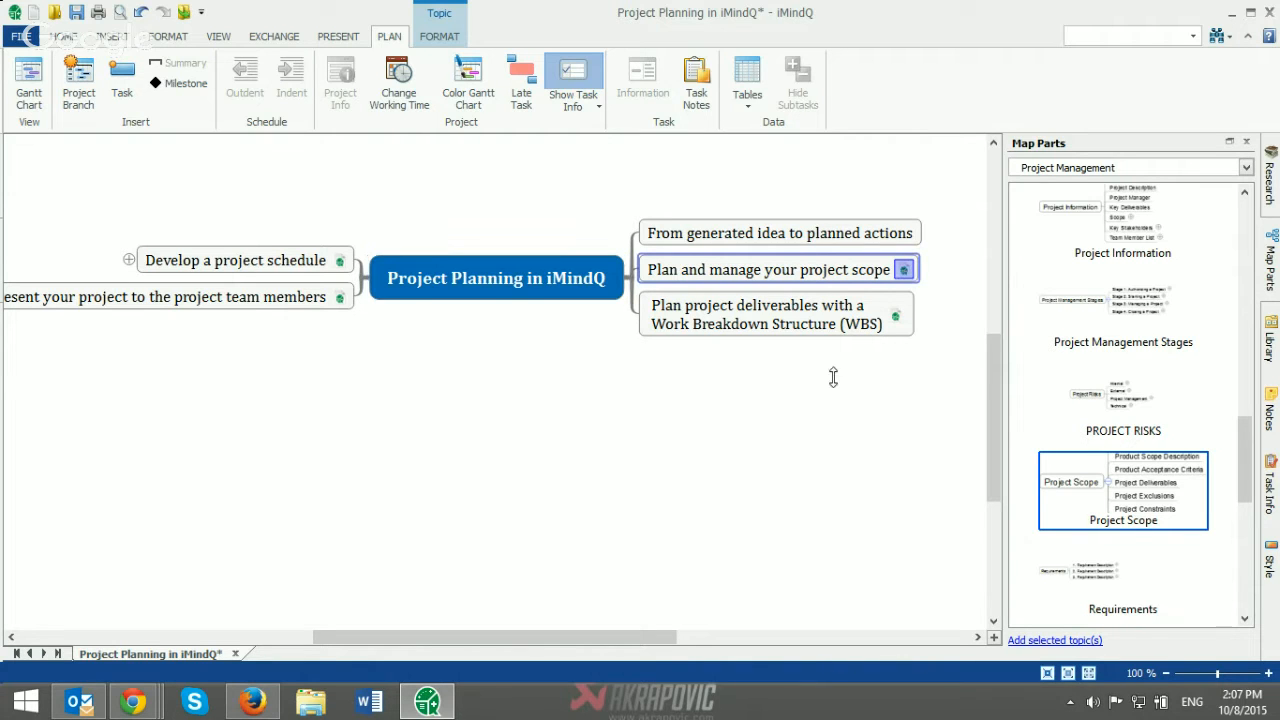
click(1246, 142)
drag(773, 640, 759, 636)
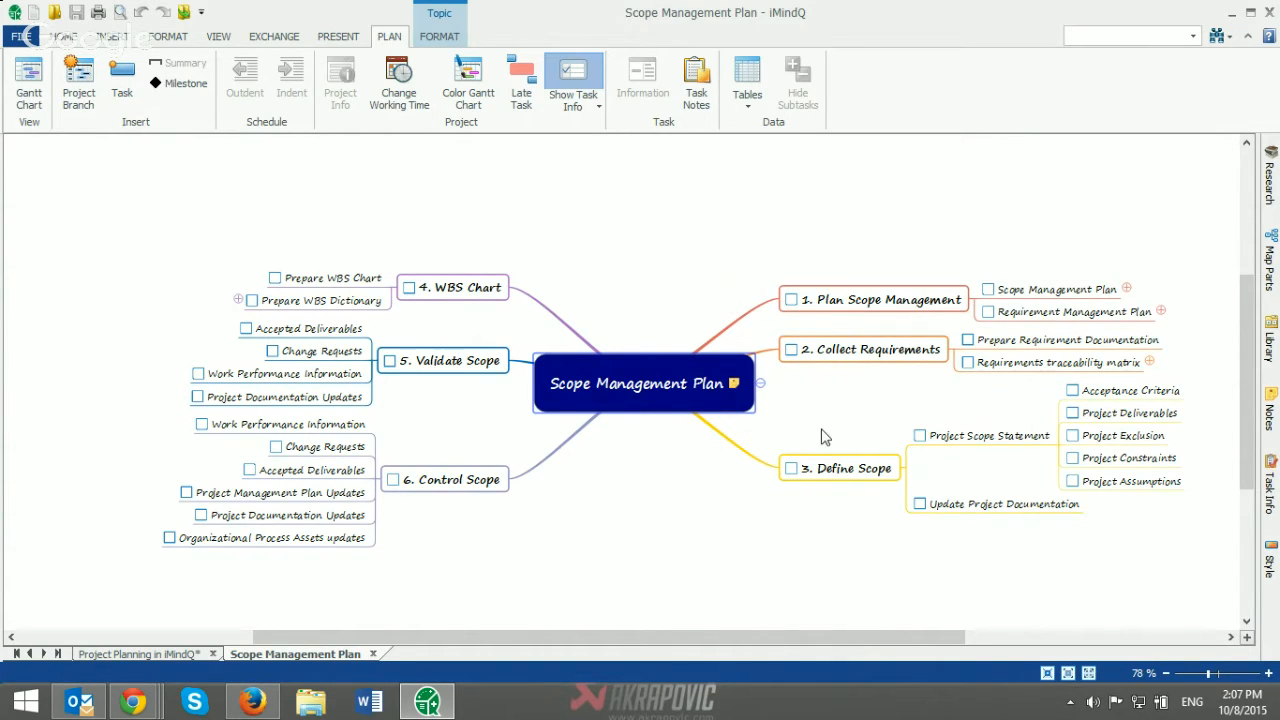
Step: Add a subtopic named "Project Name" to Prepare WBS Chart in the WBS Chart branch and turn it into a project branch
click(440, 299)
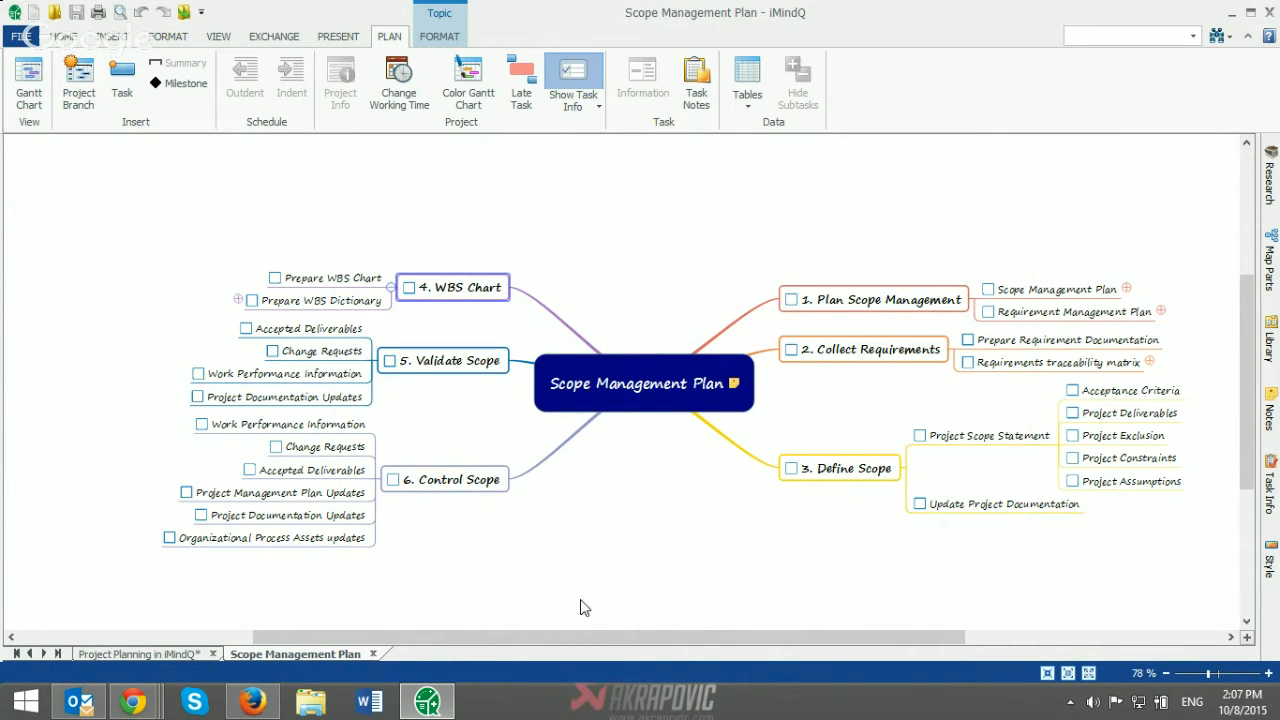
drag(592, 640, 454, 640)
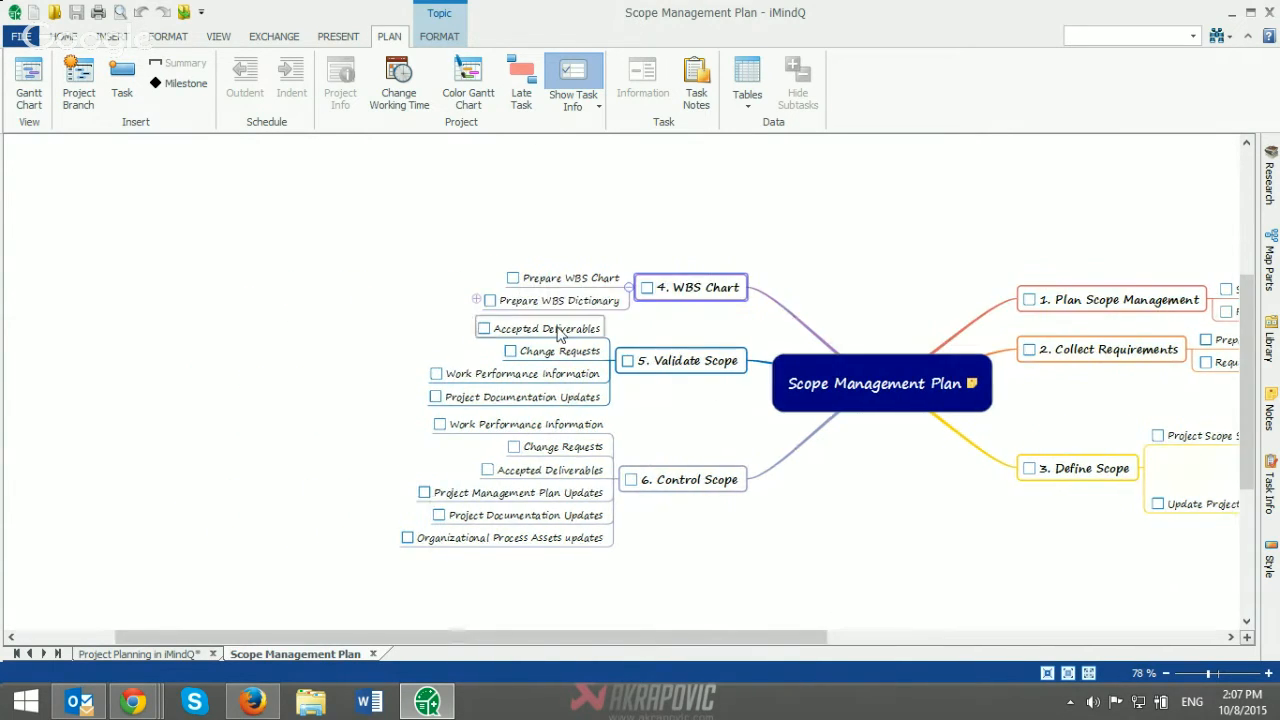
click(575, 280)
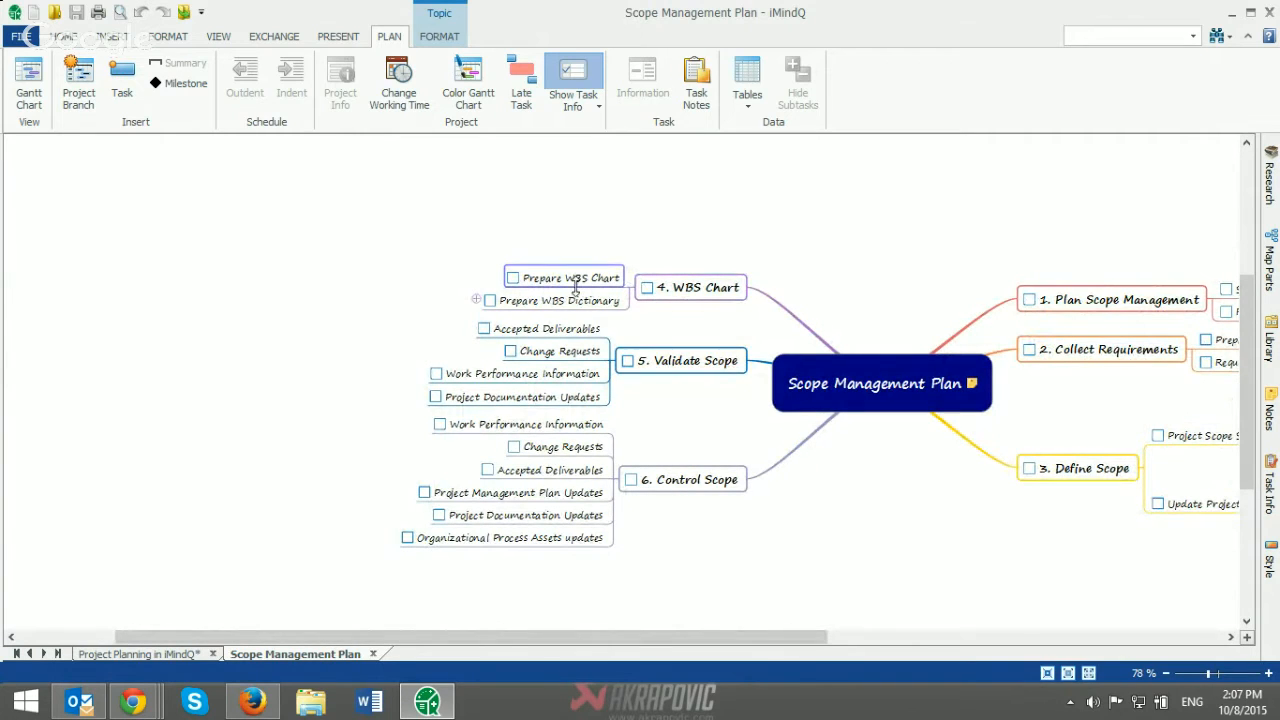
drag(619, 632, 598, 652)
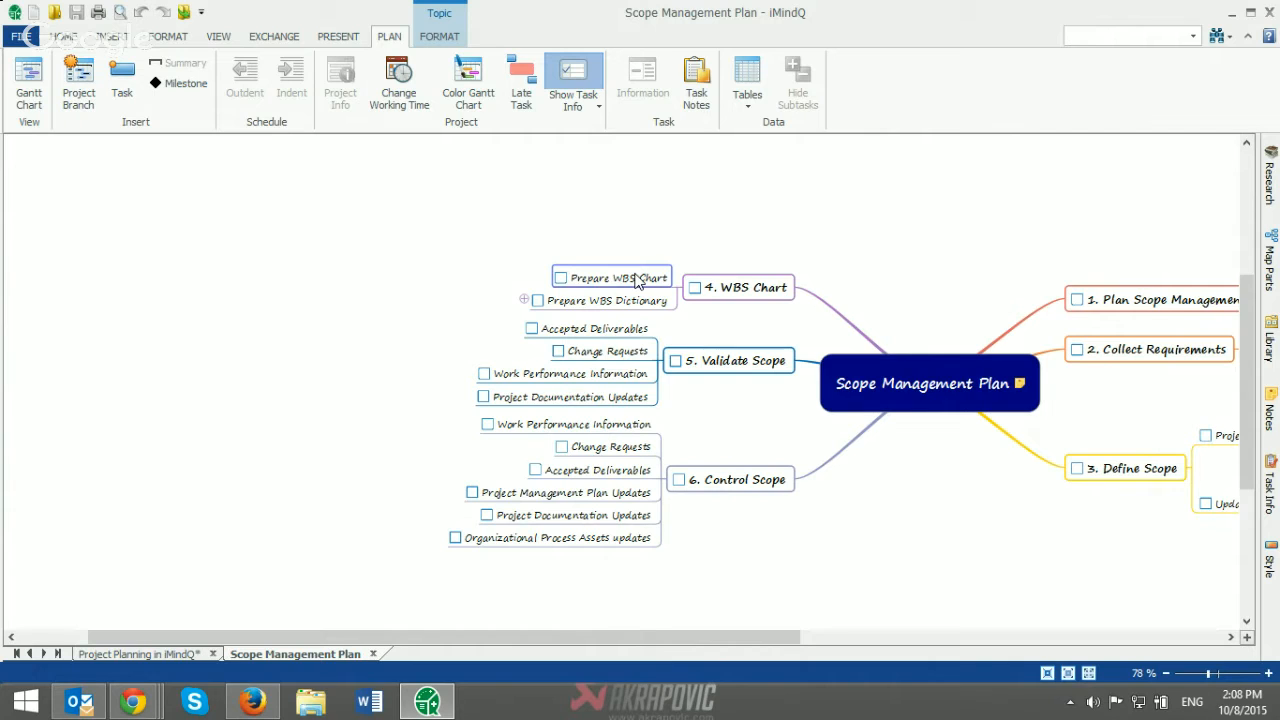
mouse_move(558, 270)
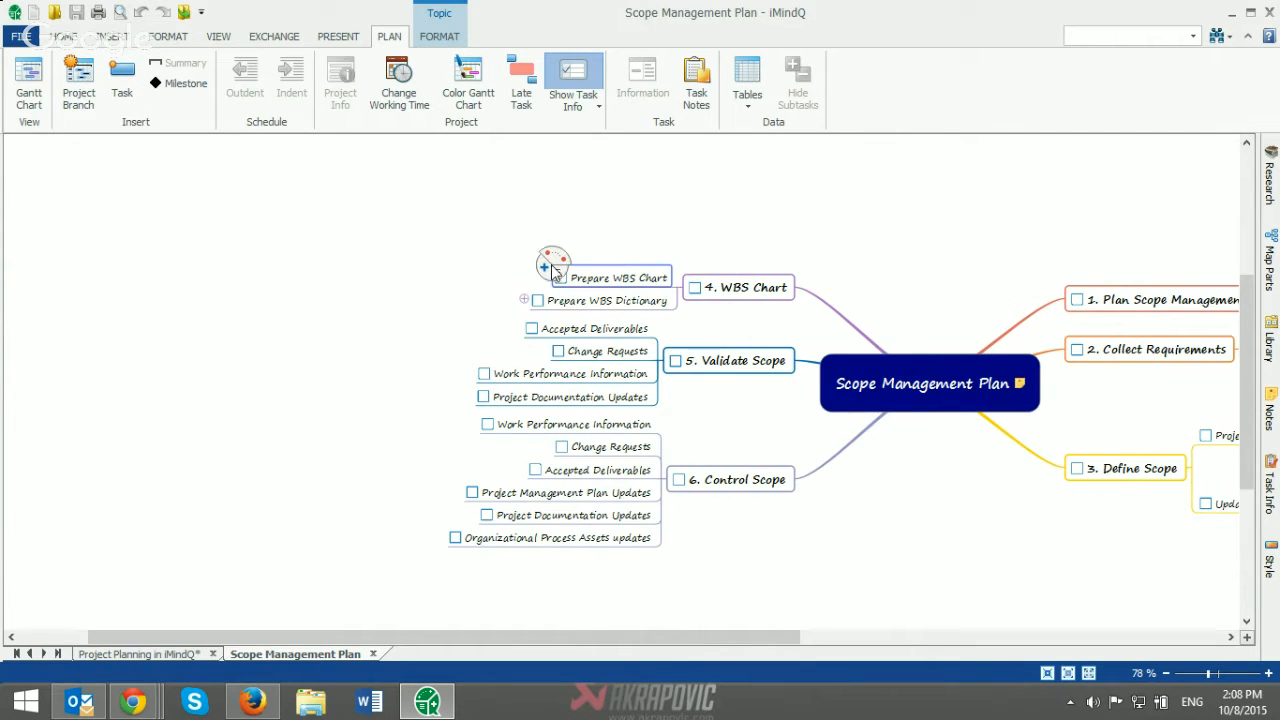
click(544, 267)
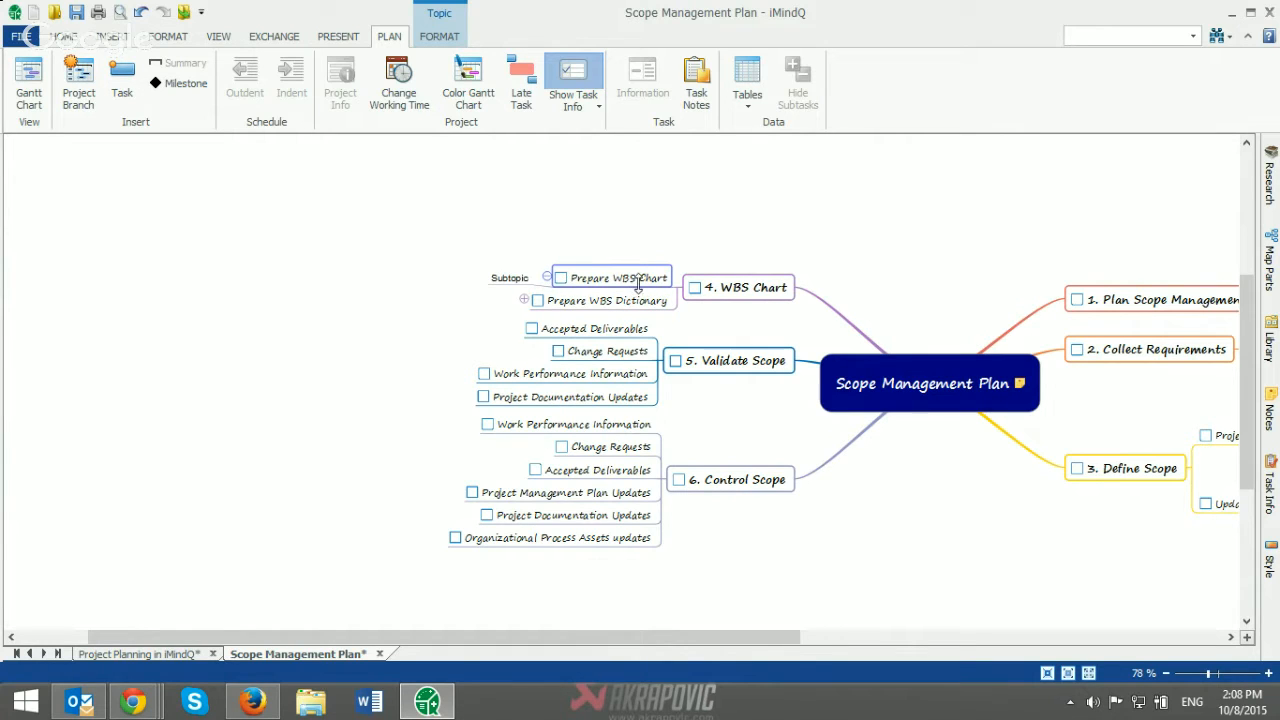
click(512, 280)
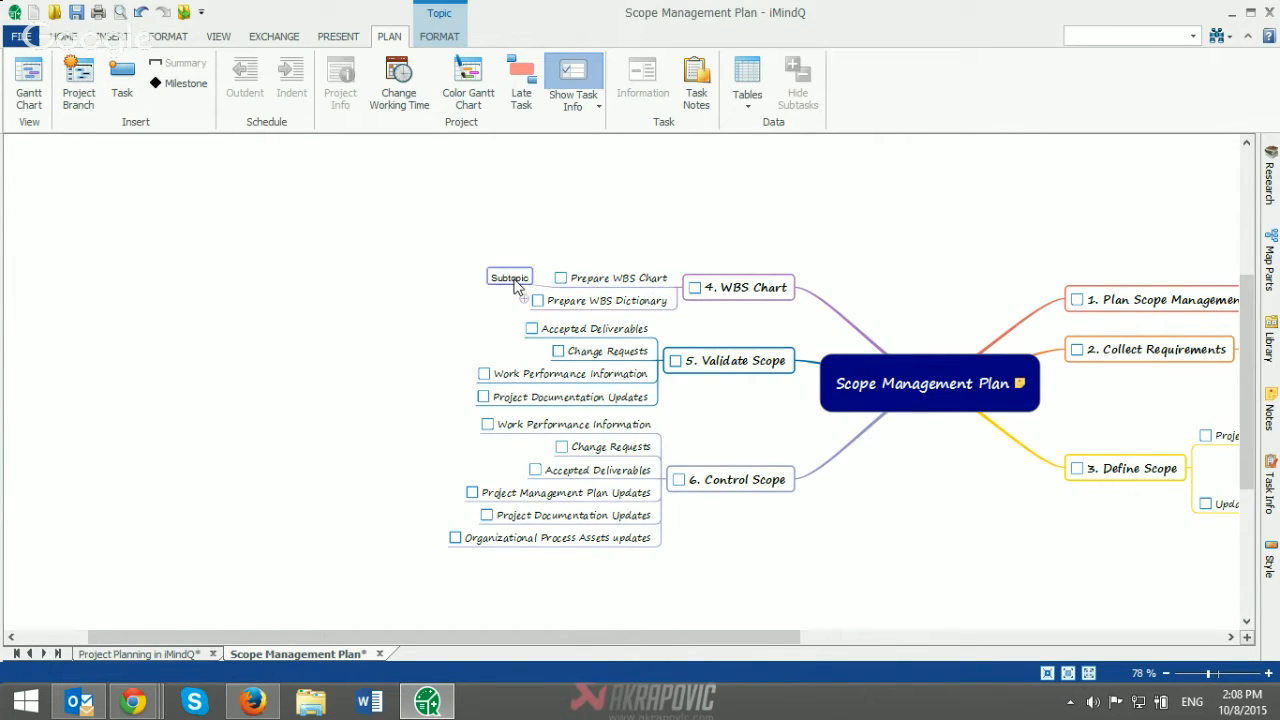
text(Project Name)
click(424, 262)
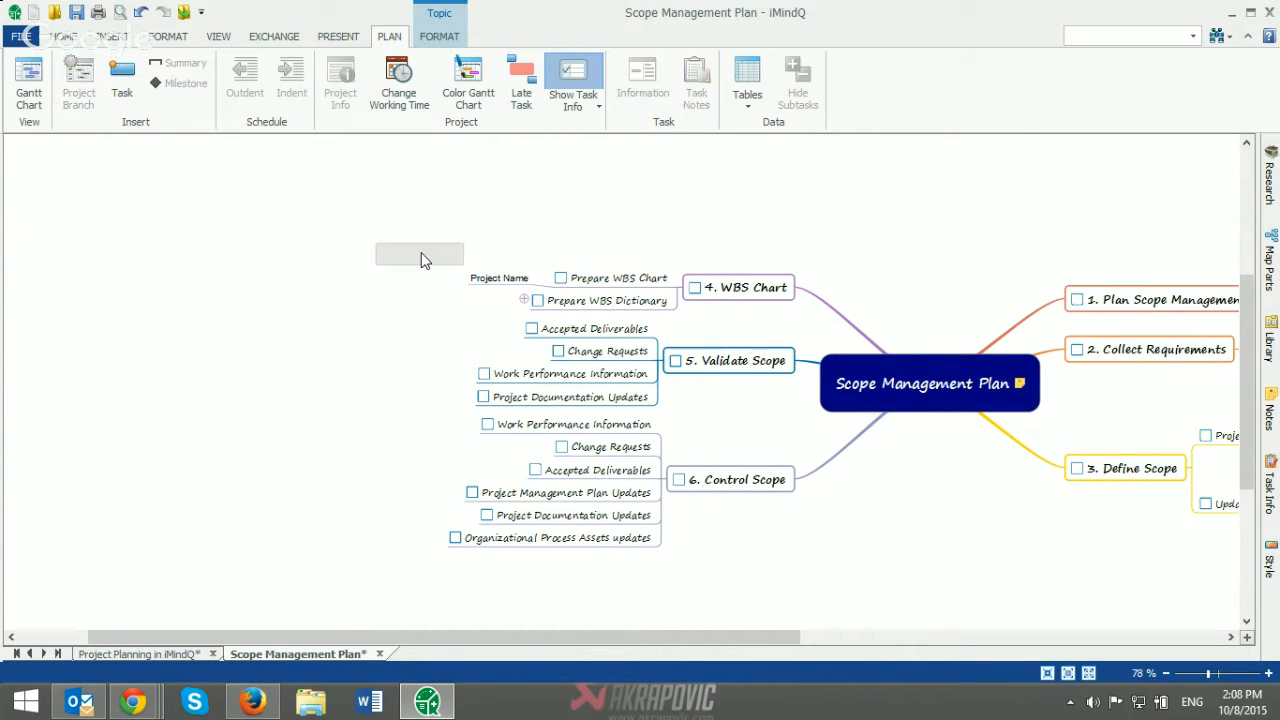
click(484, 278)
click(74, 100)
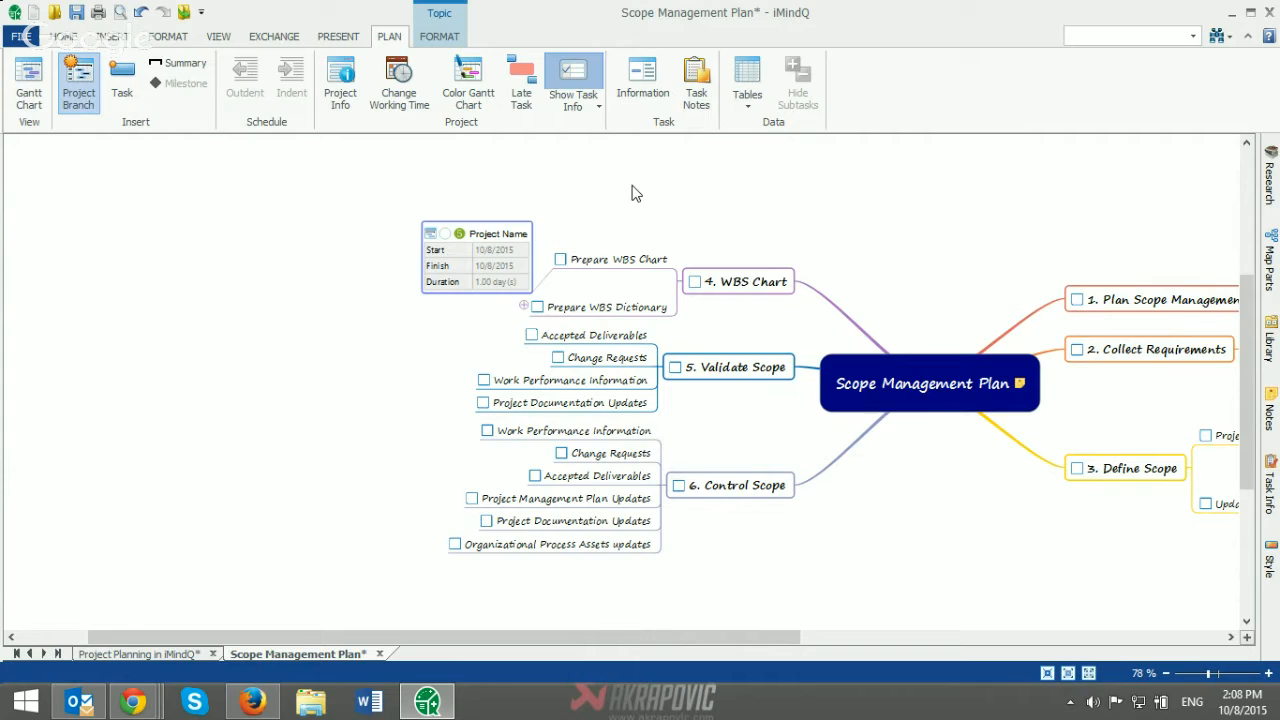
Step: Add three tasks to the Project Name branch and three subtasks under the last of them
key(Insert)
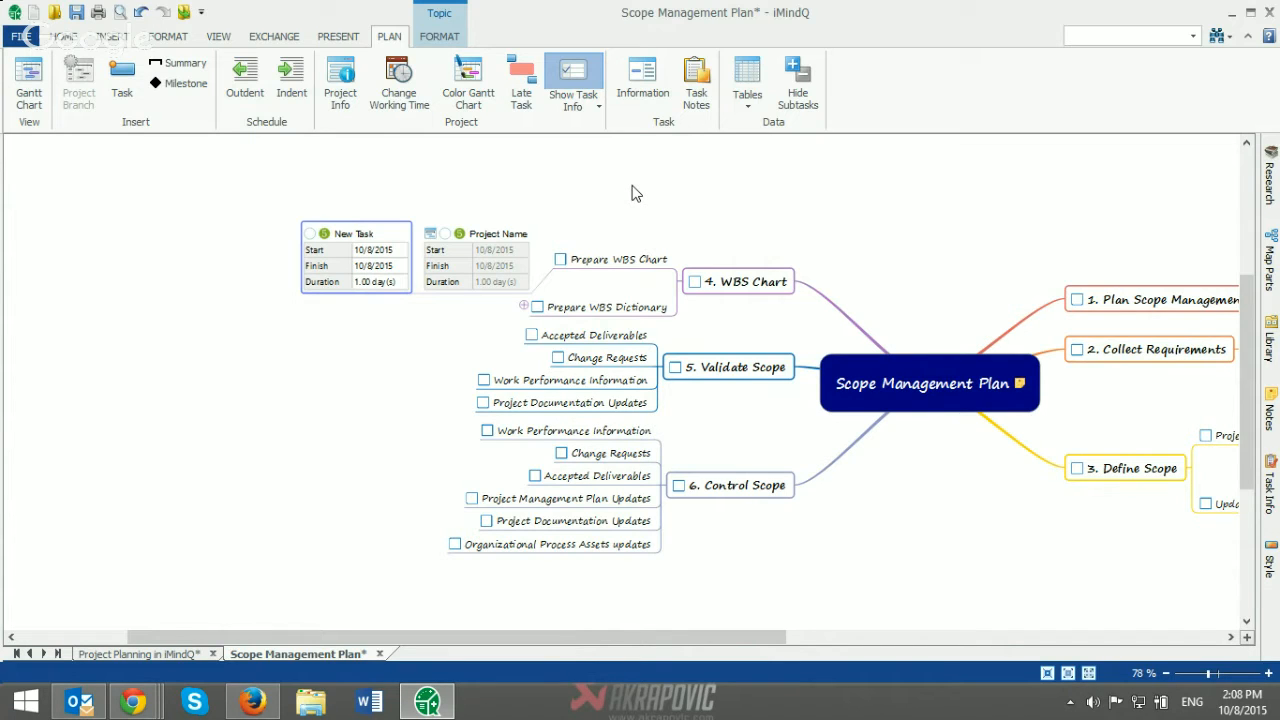
key(Return)
key(Return)
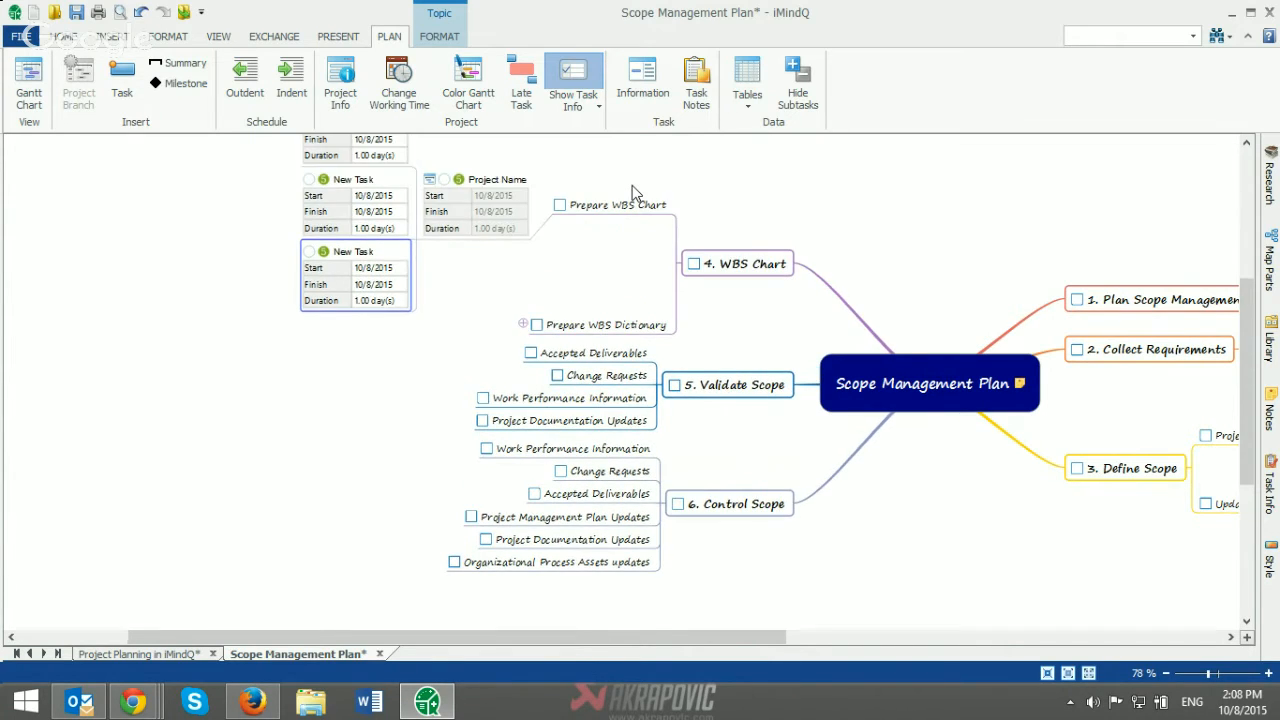
key(Insert)
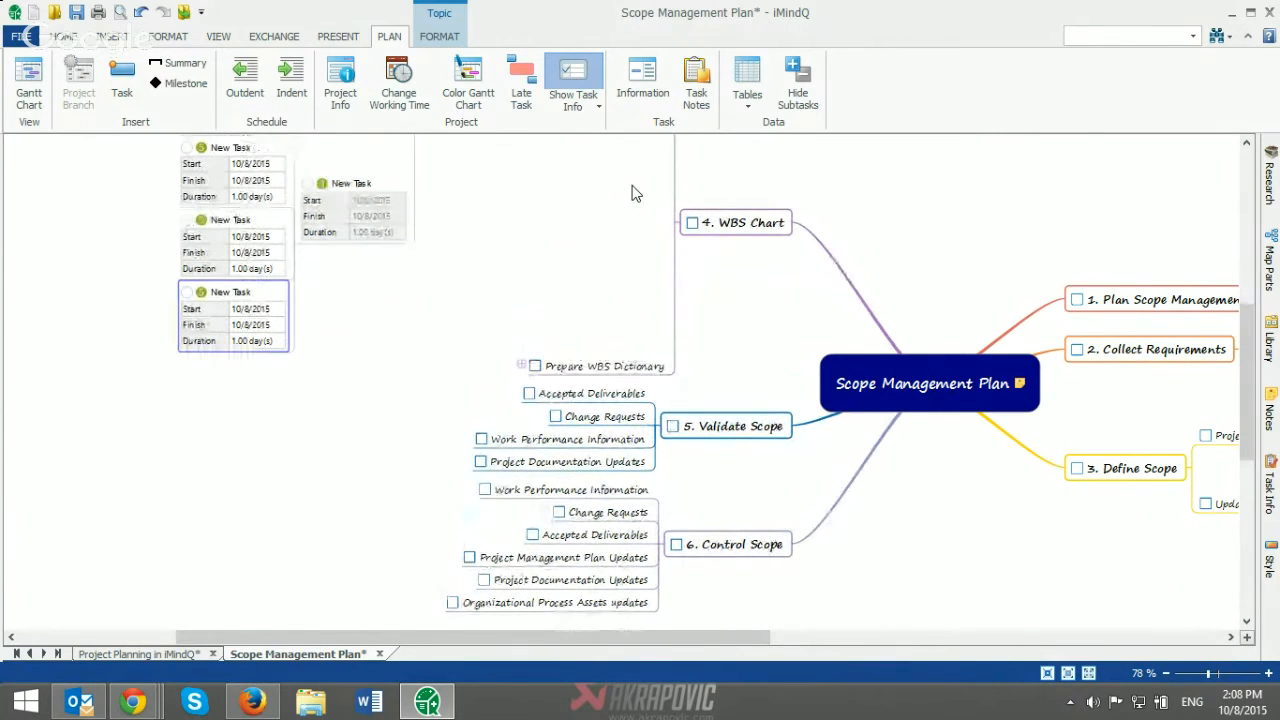
Step: Limit the task info displayed in the map to Work, turning off start date, finish date, duration, % complete and priority
scroll(550, 234, up, 2)
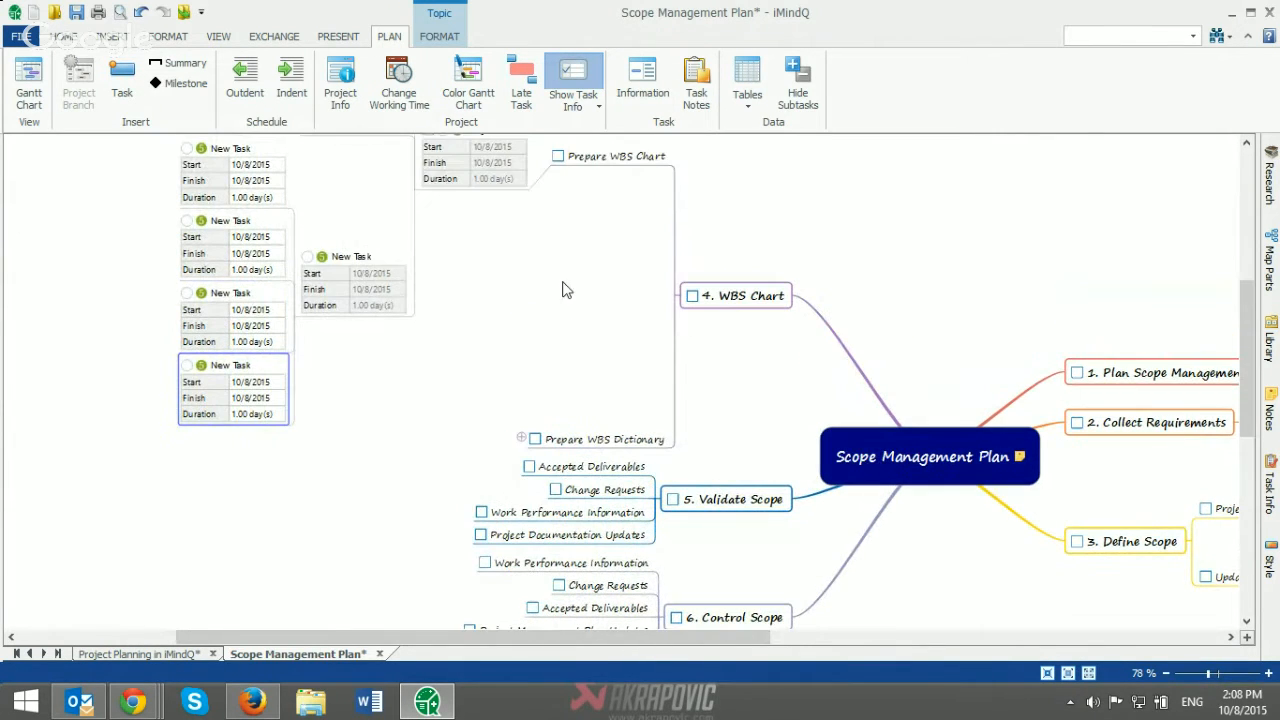
scroll(575, 322, up, 1)
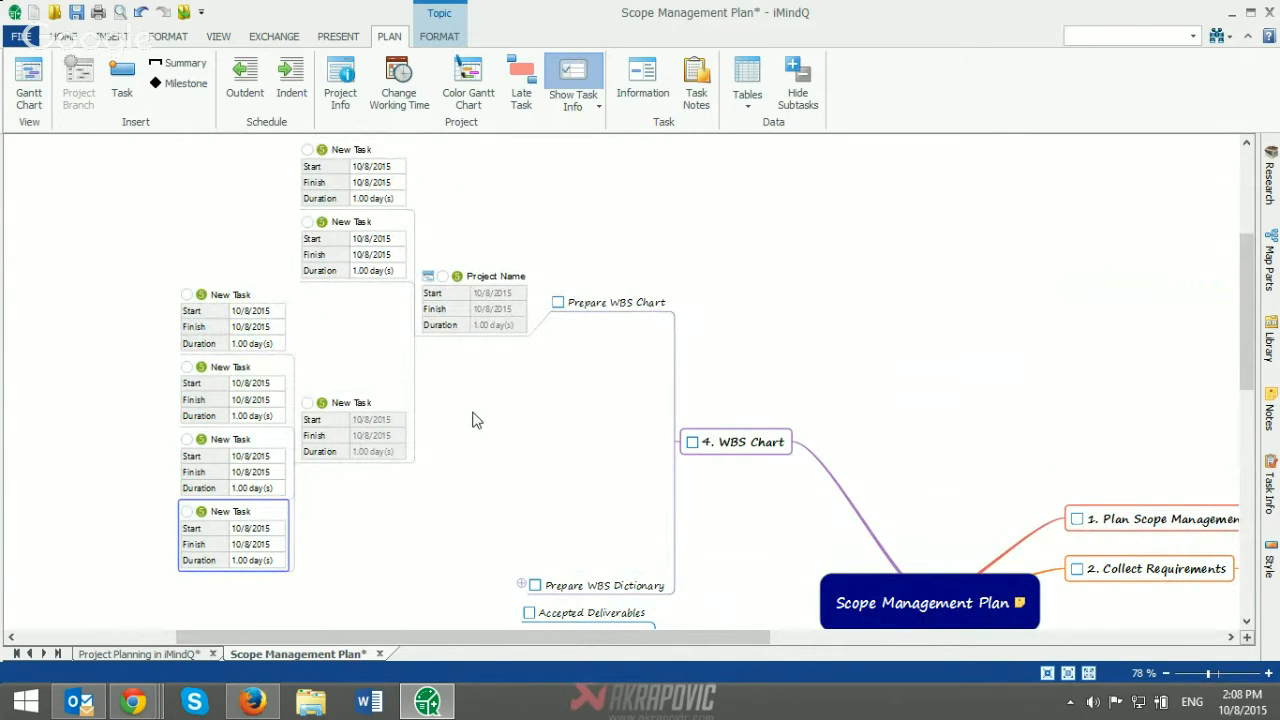
scroll(475, 419, up, 1)
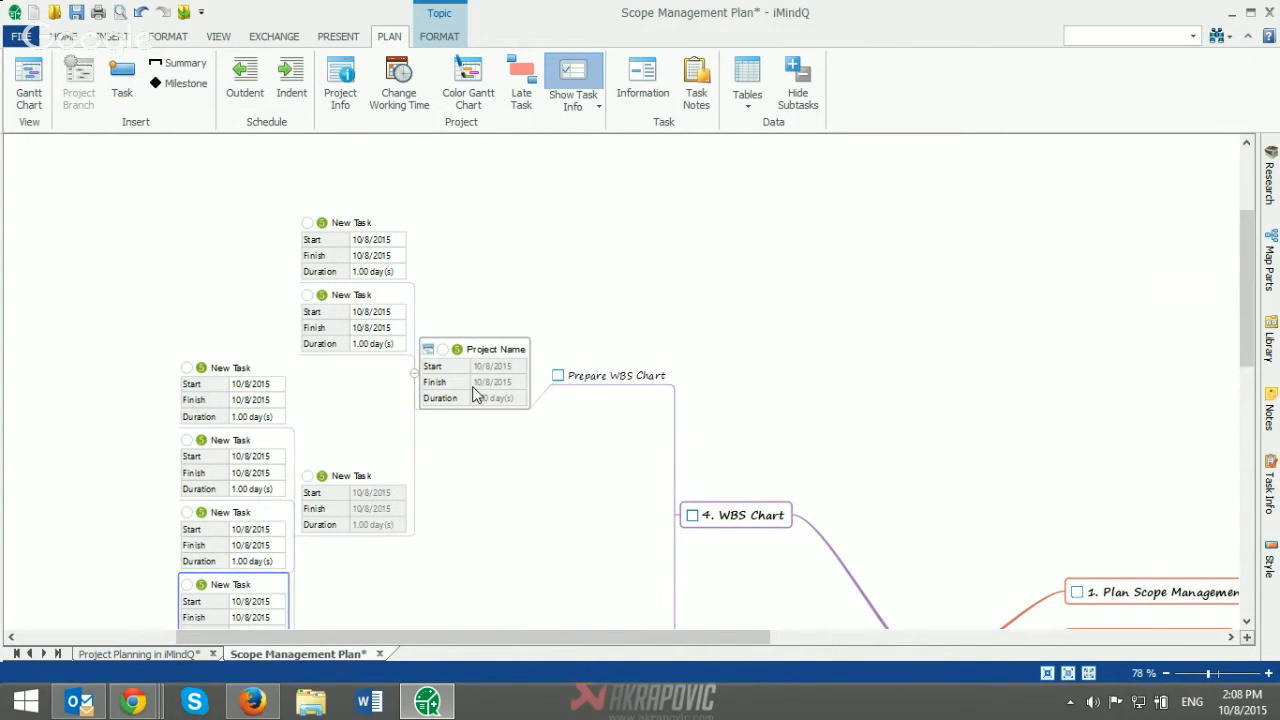
click(473, 393)
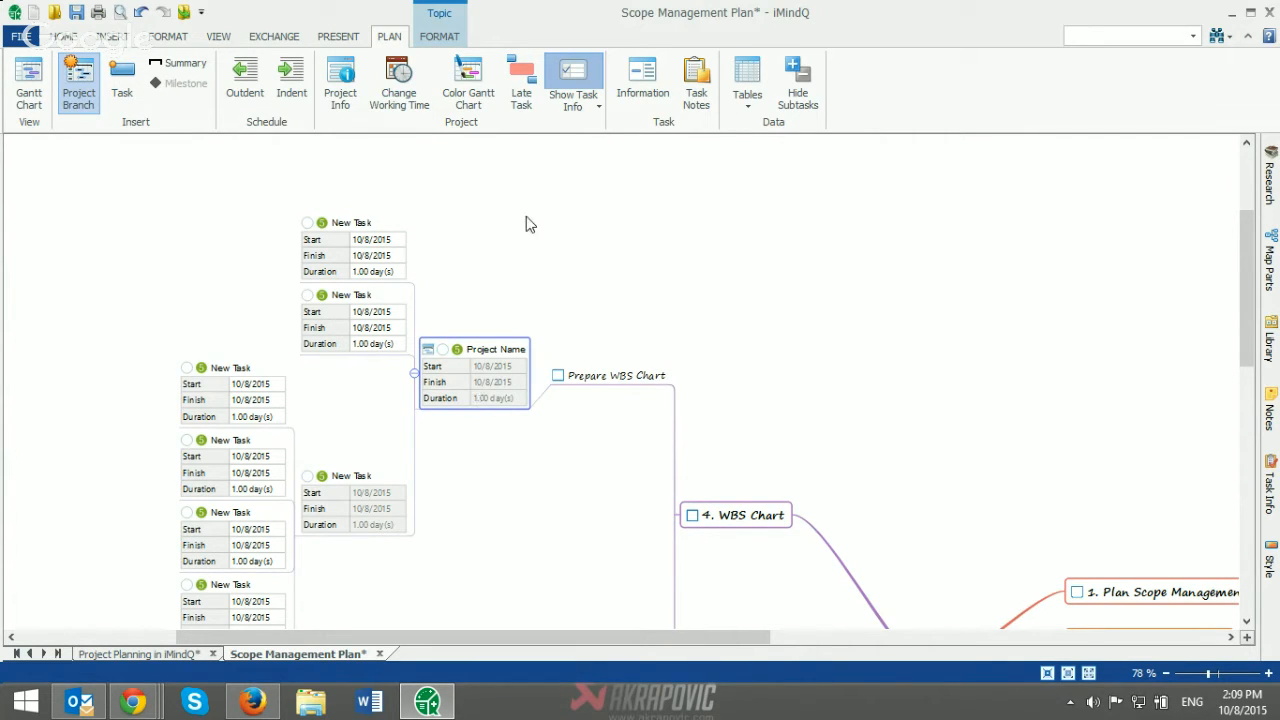
click(582, 115)
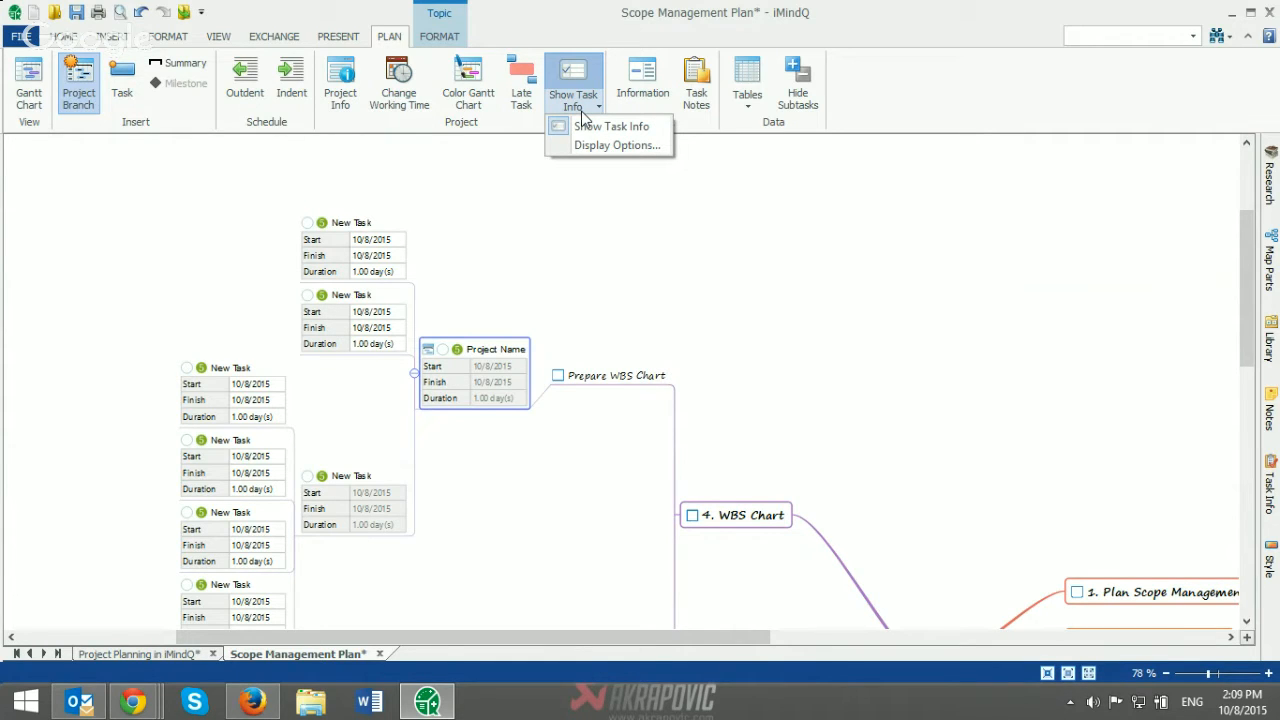
click(587, 147)
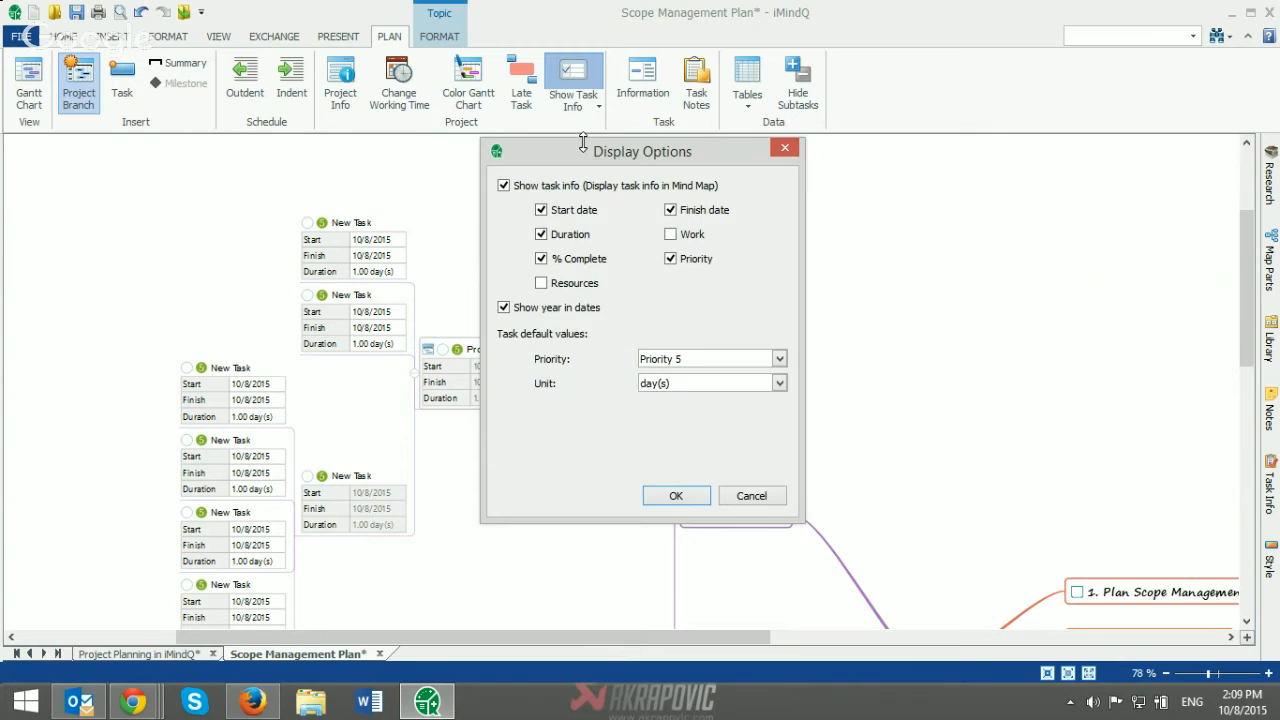
click(574, 212)
click(572, 237)
click(572, 261)
click(700, 213)
click(690, 258)
click(683, 238)
click(651, 501)
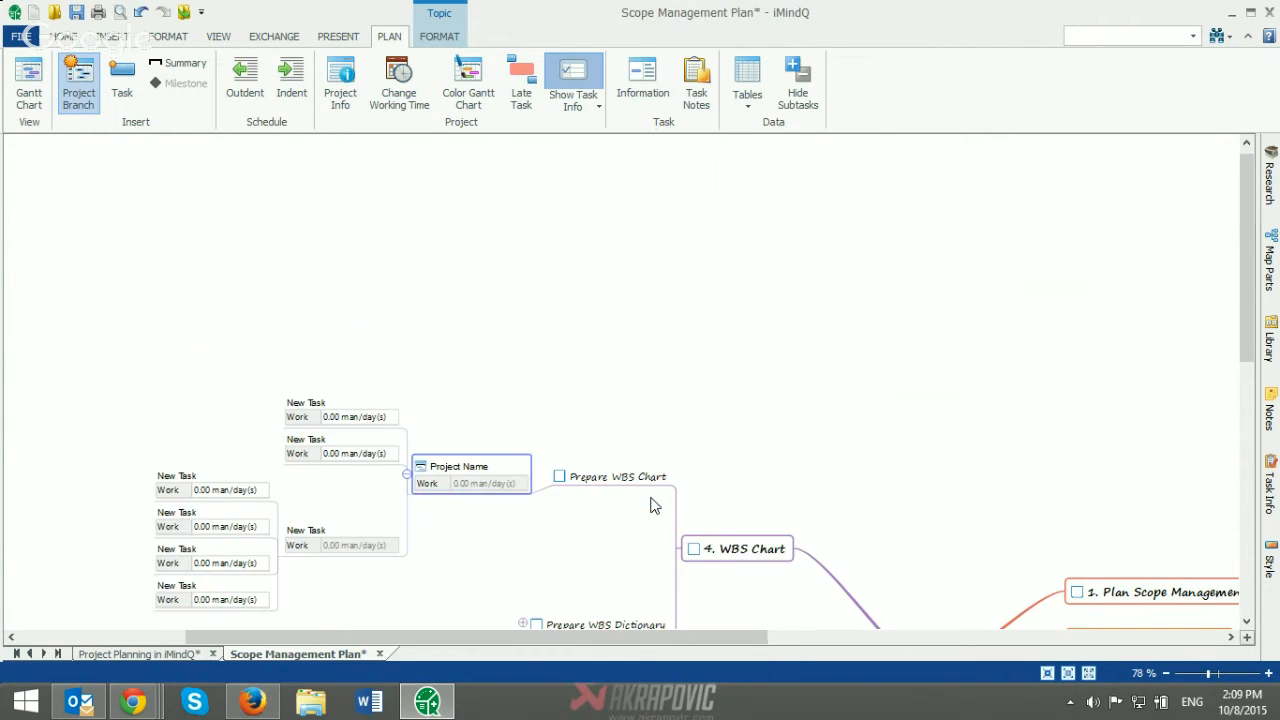
Step: Change the topic structure of the Project Name branch to Down Map
scroll(508, 374, down, 3)
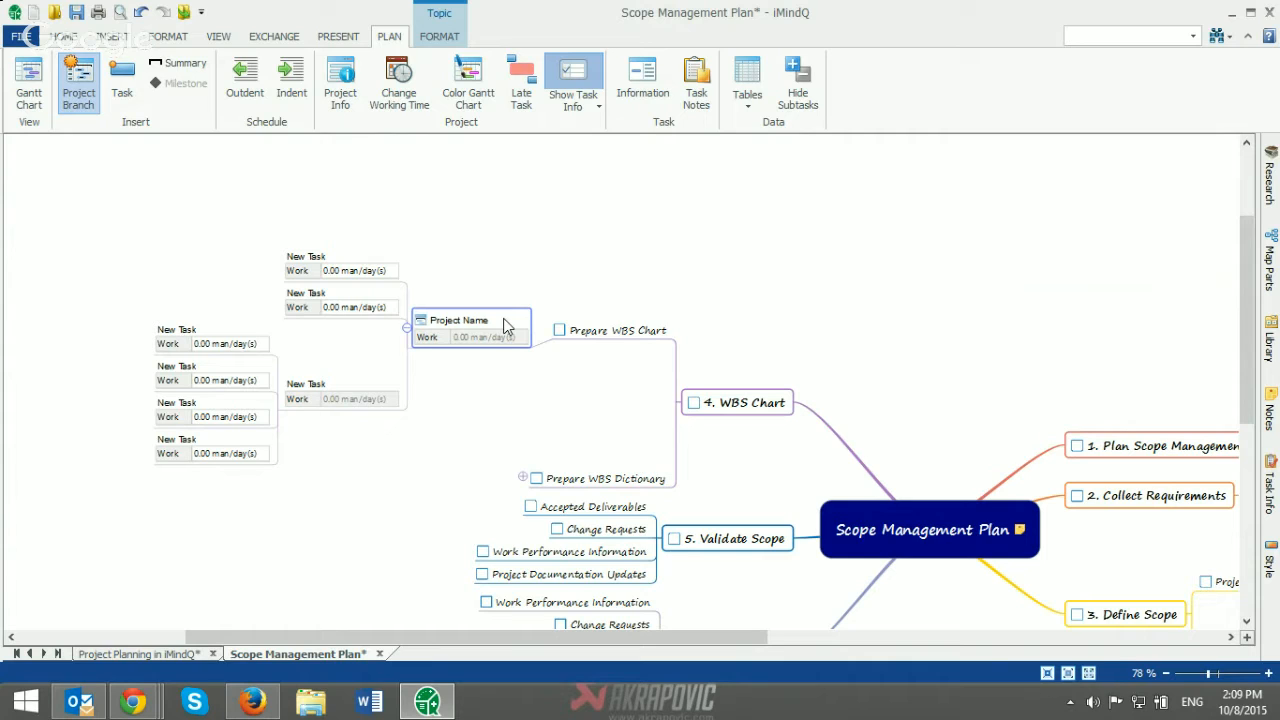
right_click(506, 326)
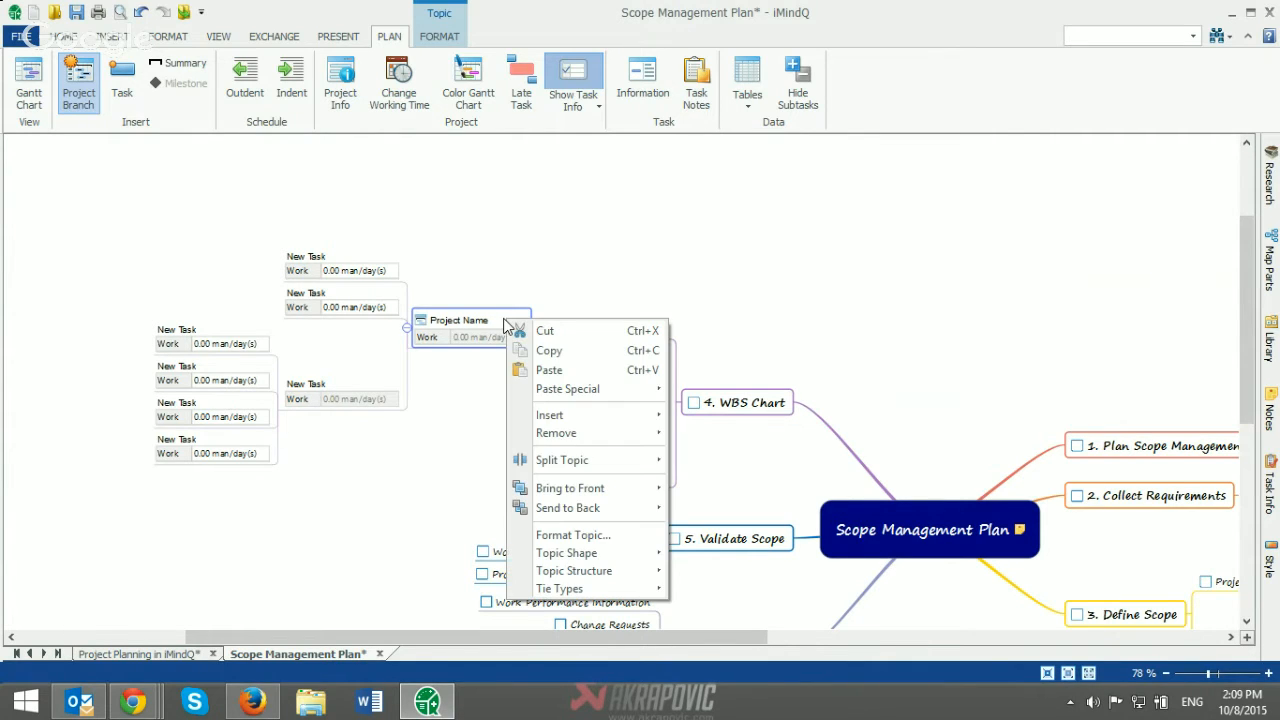
mouse_move(590, 575)
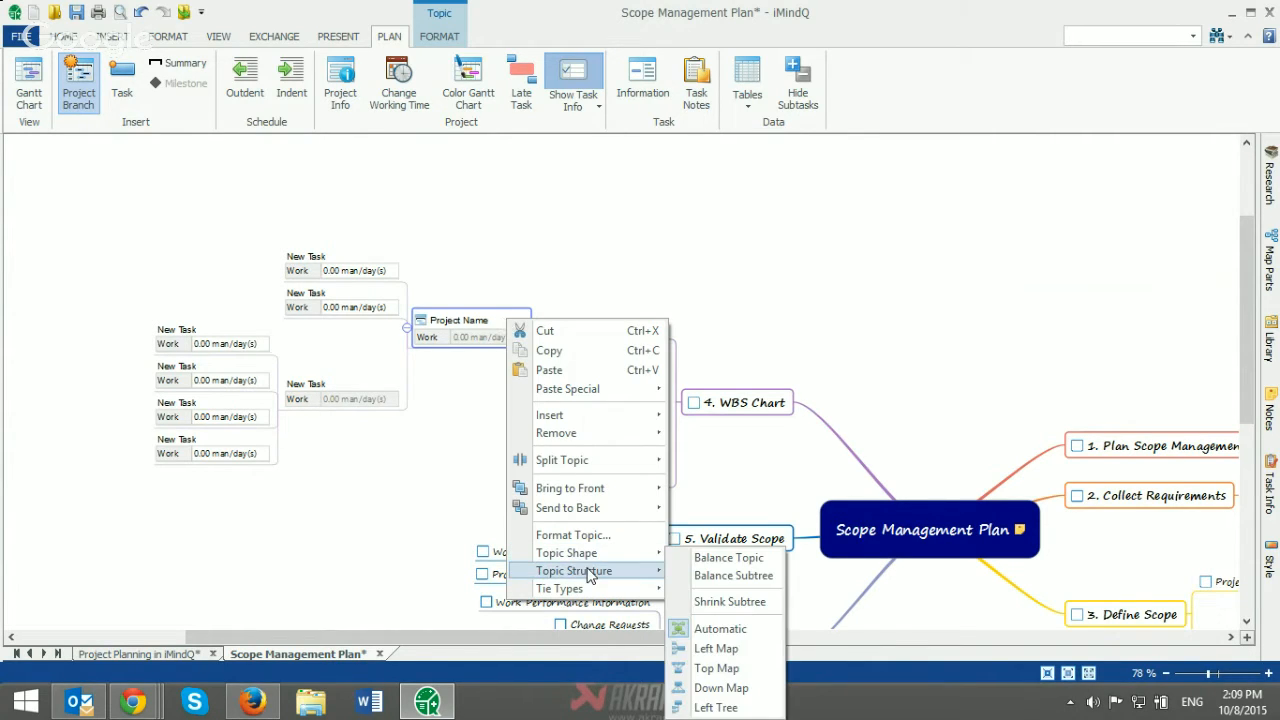
click(733, 689)
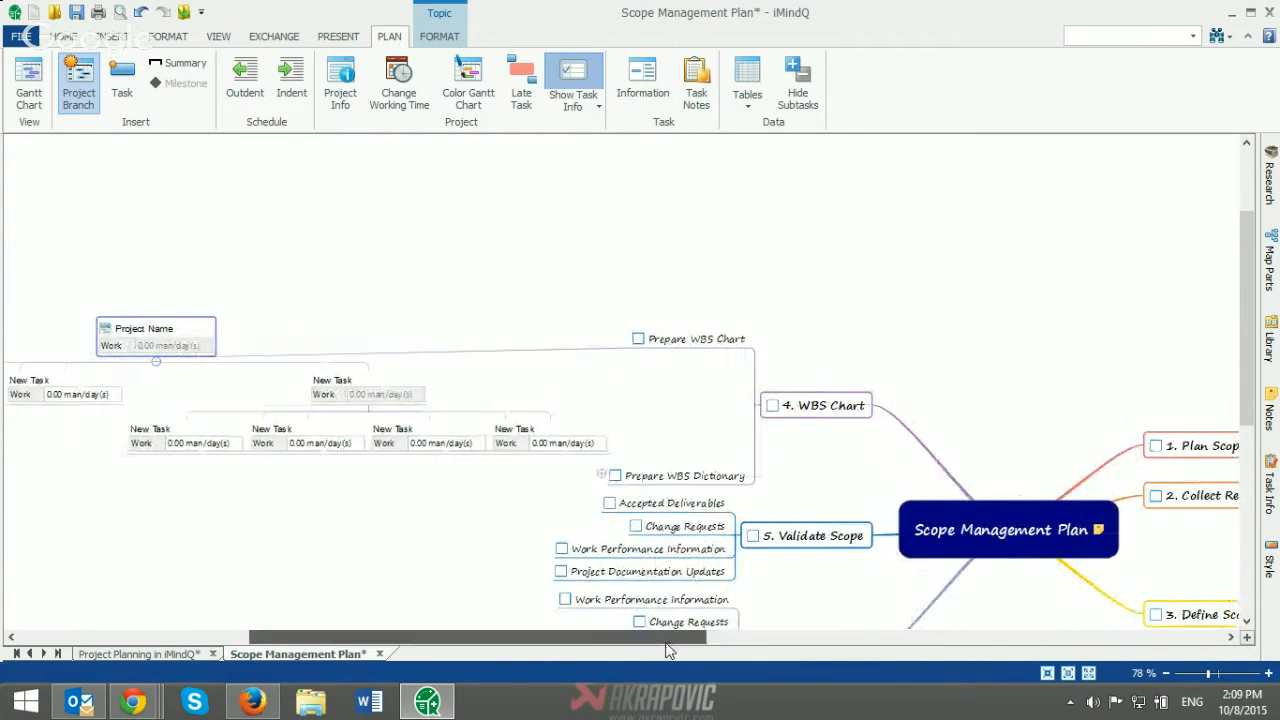
drag(680, 636, 521, 618)
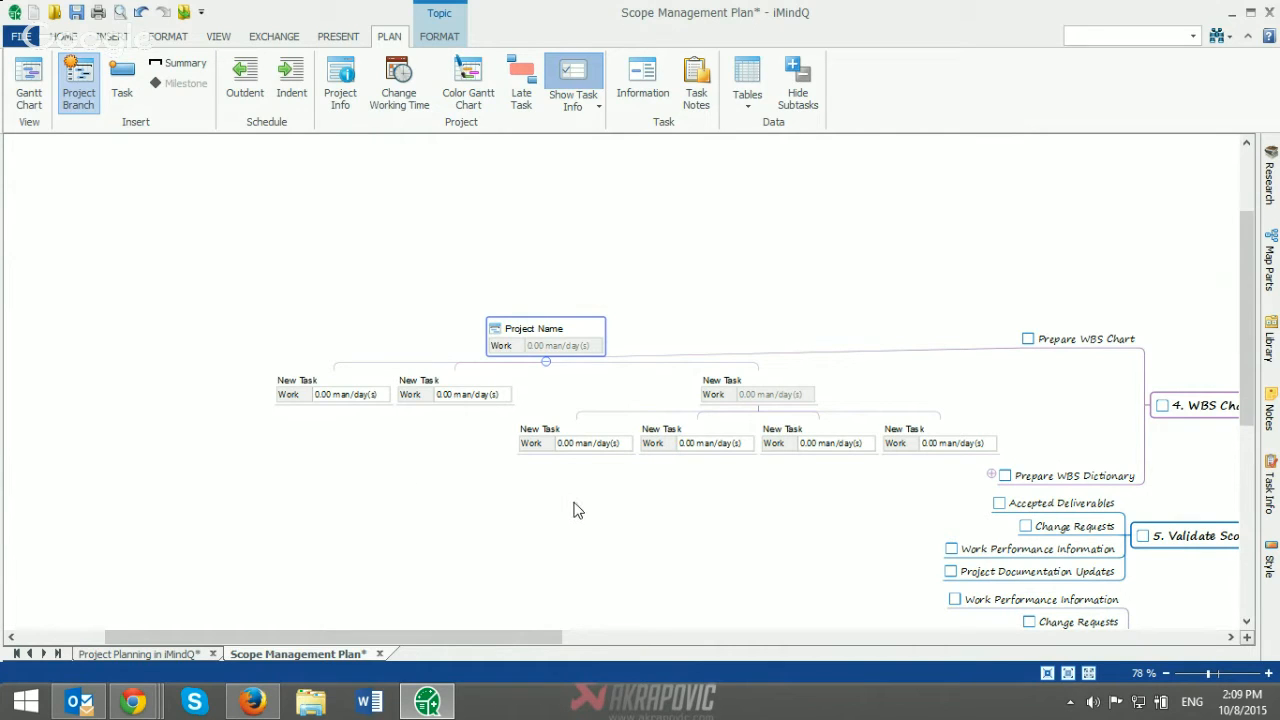
scroll(573, 510, up, 2)
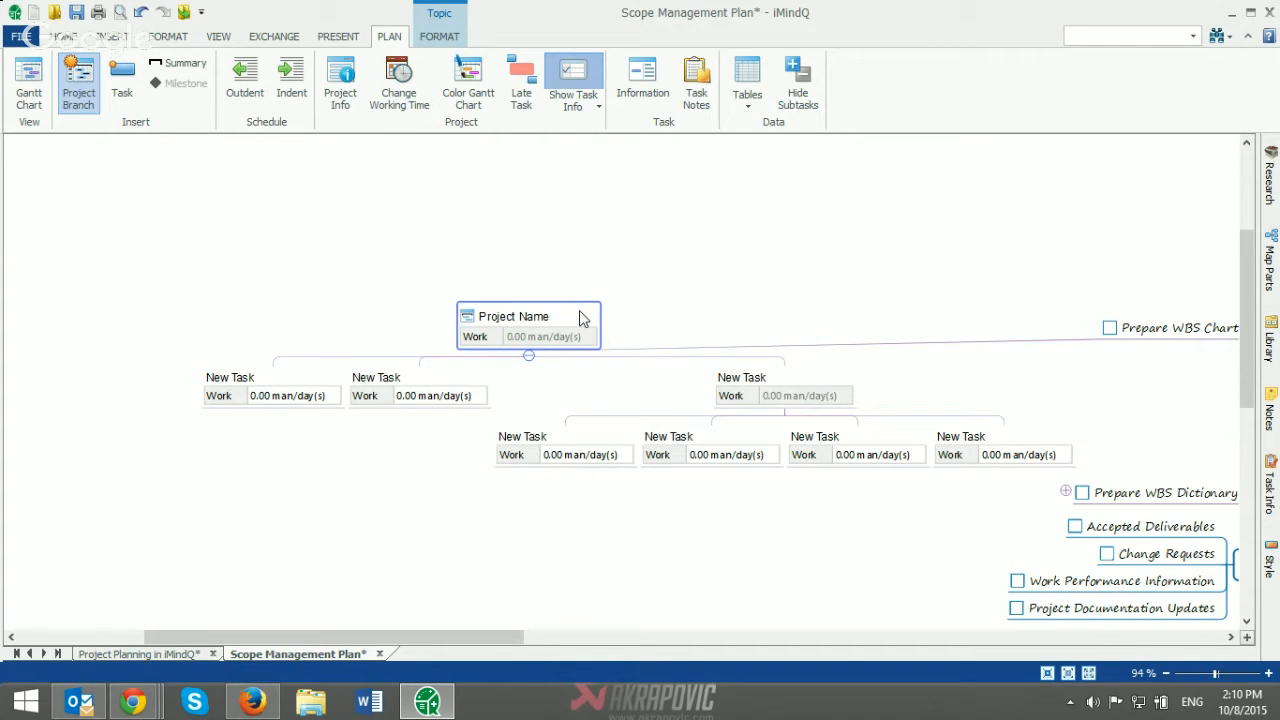
Step: Build the Project Name branch as a separate map, saved on the Desktop as Project Name.dmmx
click(120, 38)
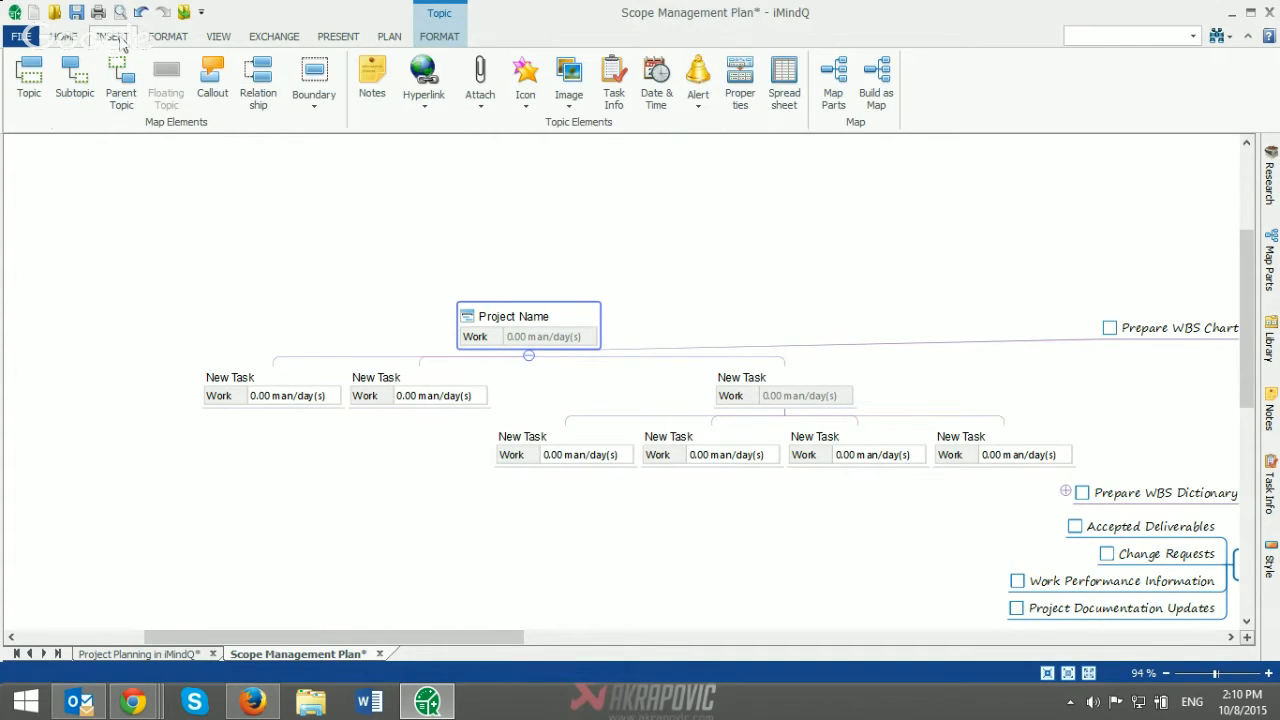
click(867, 95)
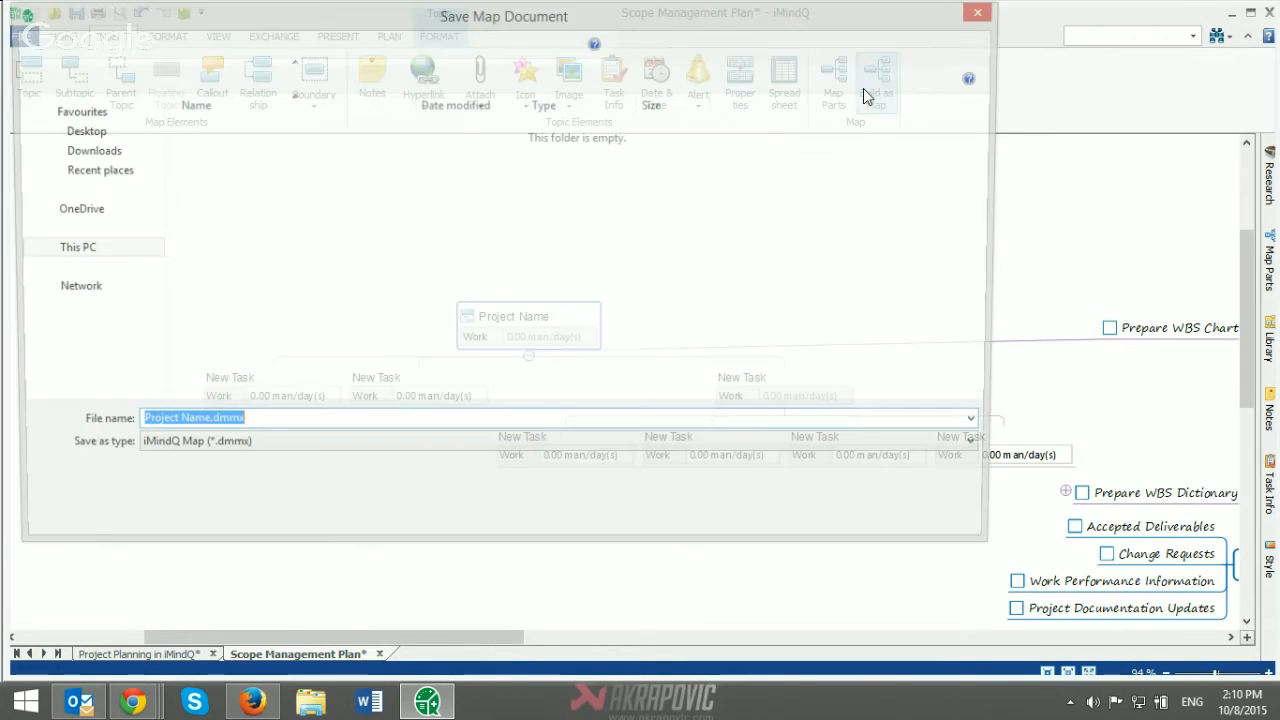
click(84, 132)
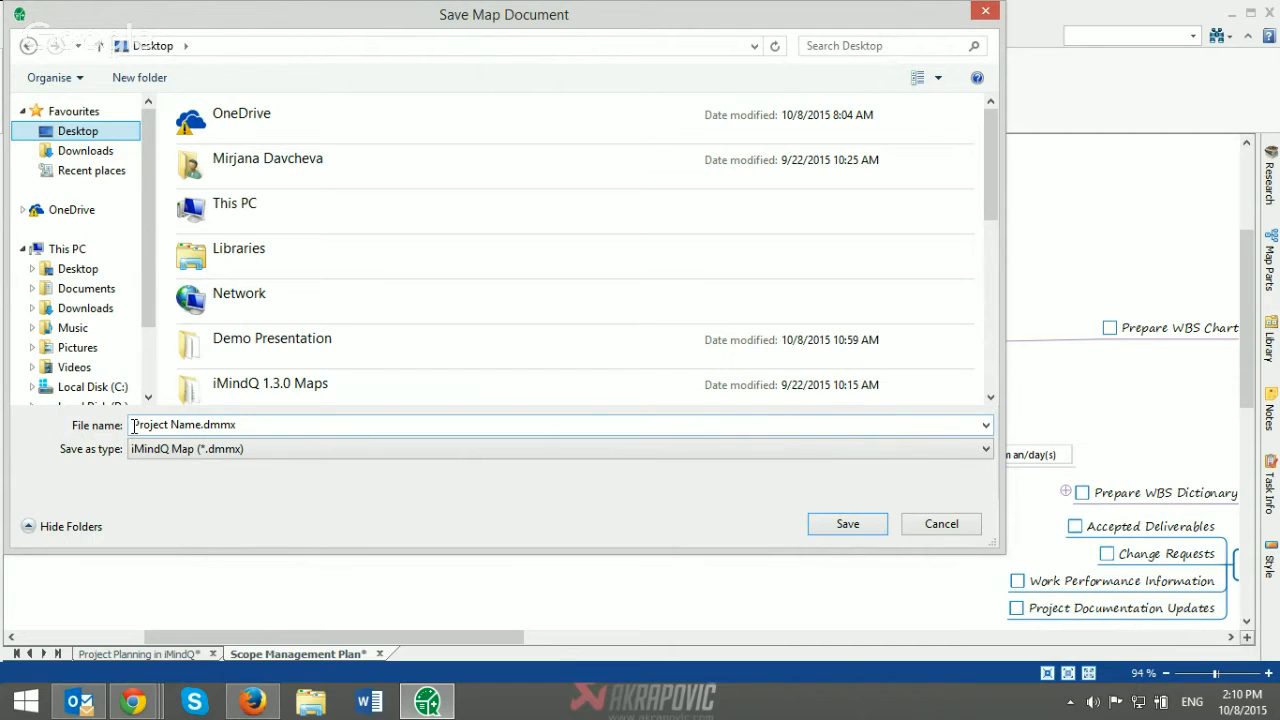
click(838, 527)
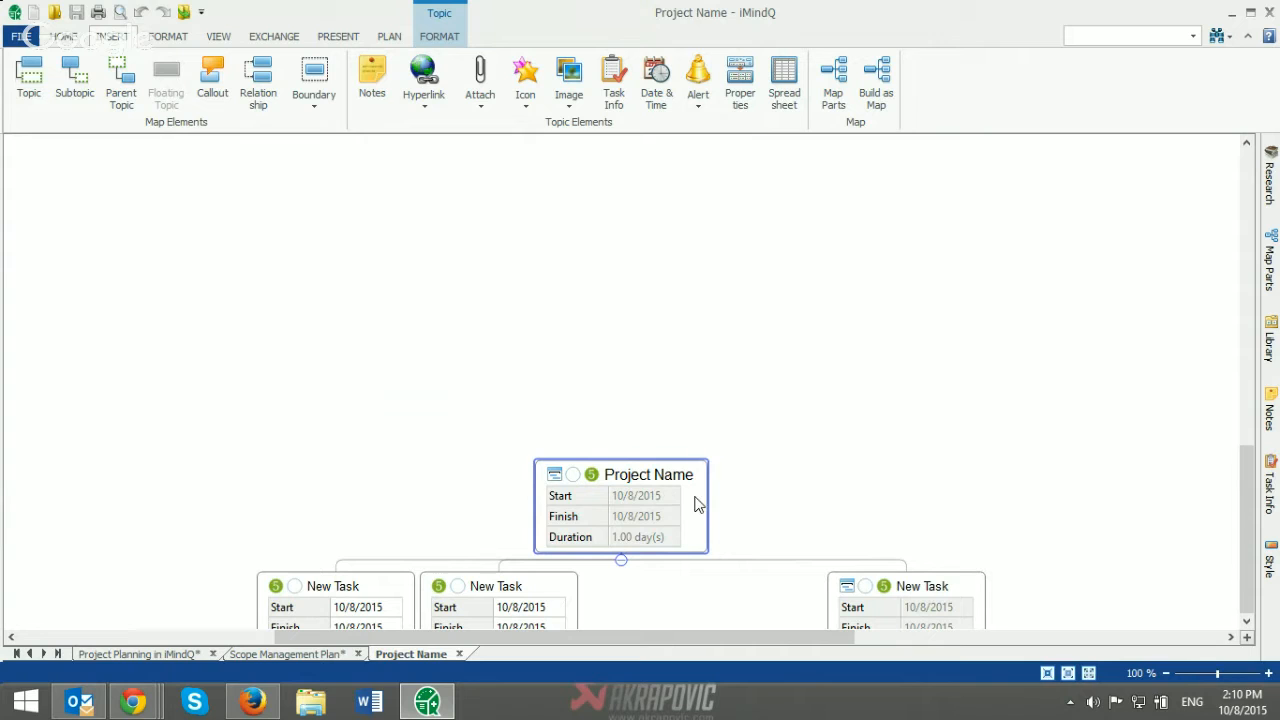
Step: Move the Project Name chart higher in the new map and draw a relationship from its first task to its second
drag(694, 500, 714, 267)
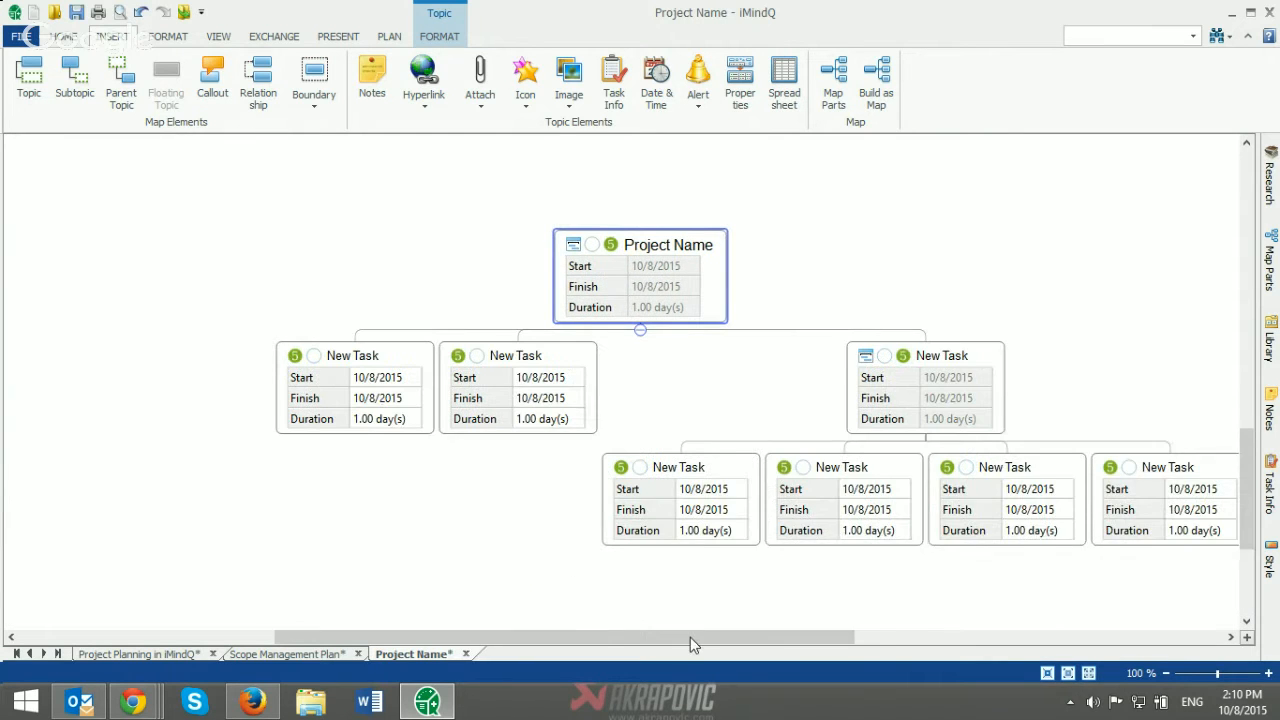
drag(690, 637, 720, 645)
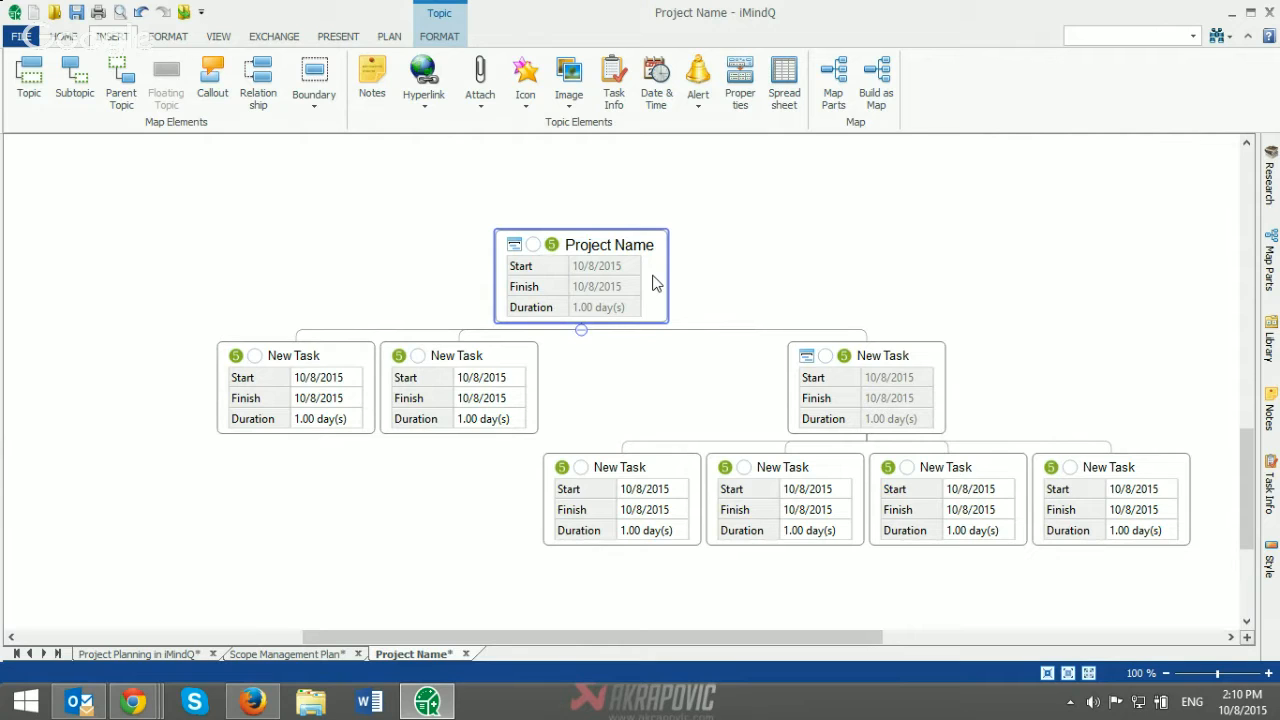
click(336, 355)
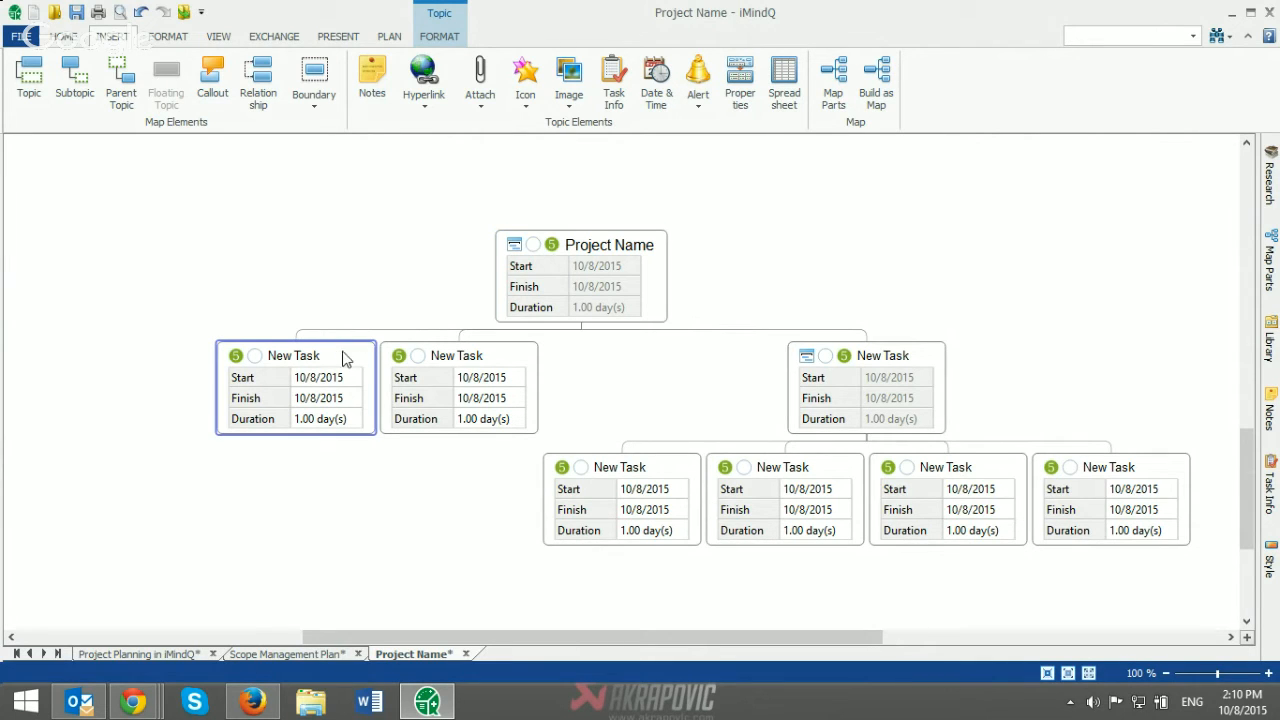
drag(373, 336, 502, 422)
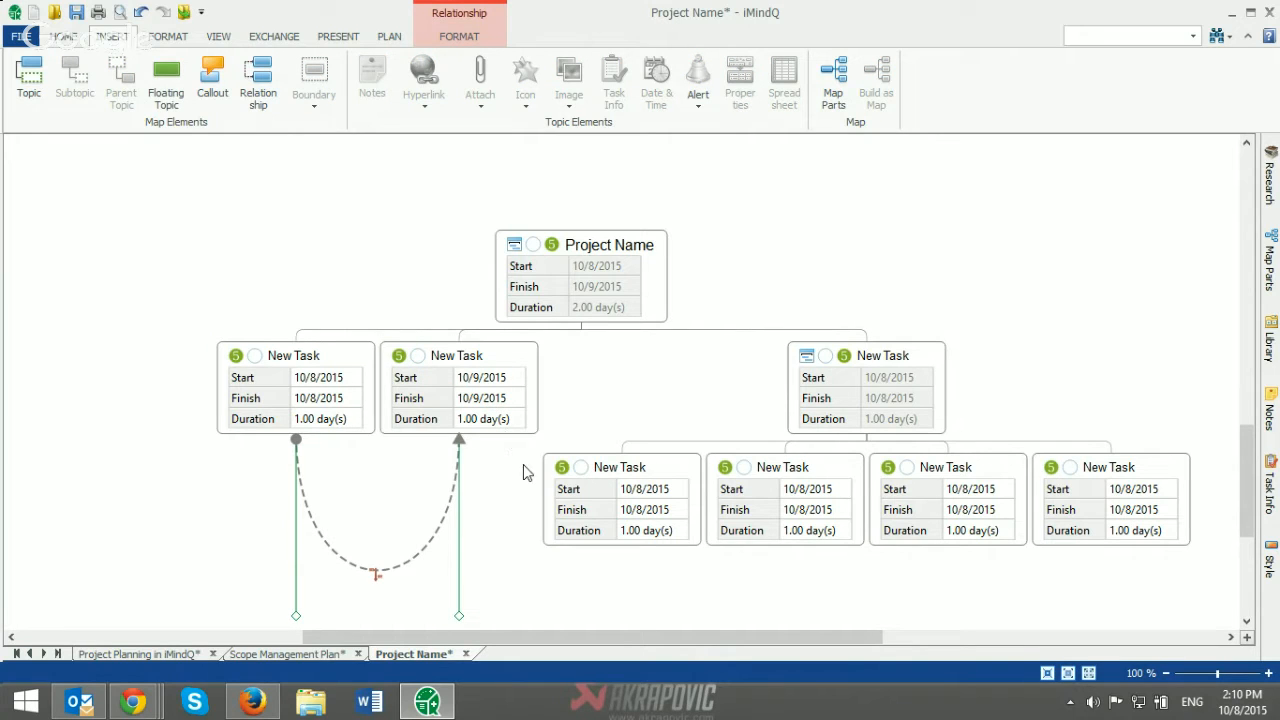
Step: Save and close the Project Name map, and return to the Project Planning in iMindQ map
click(75, 12)
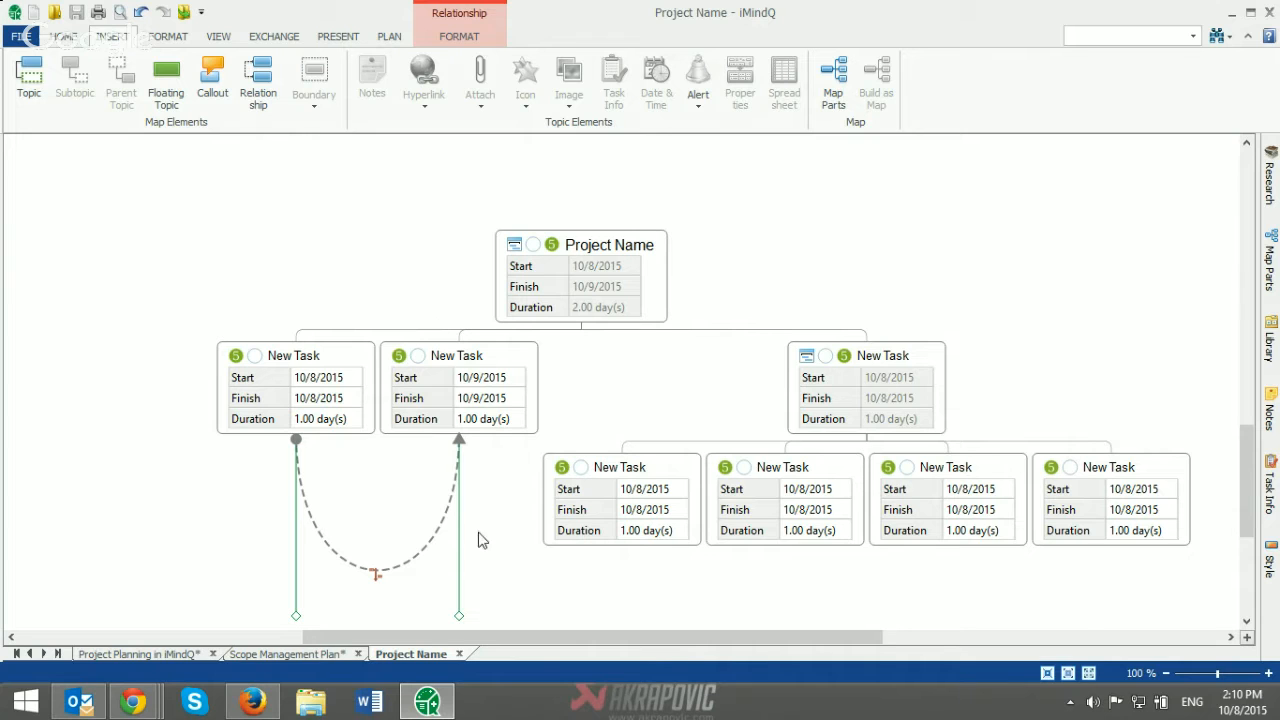
click(458, 653)
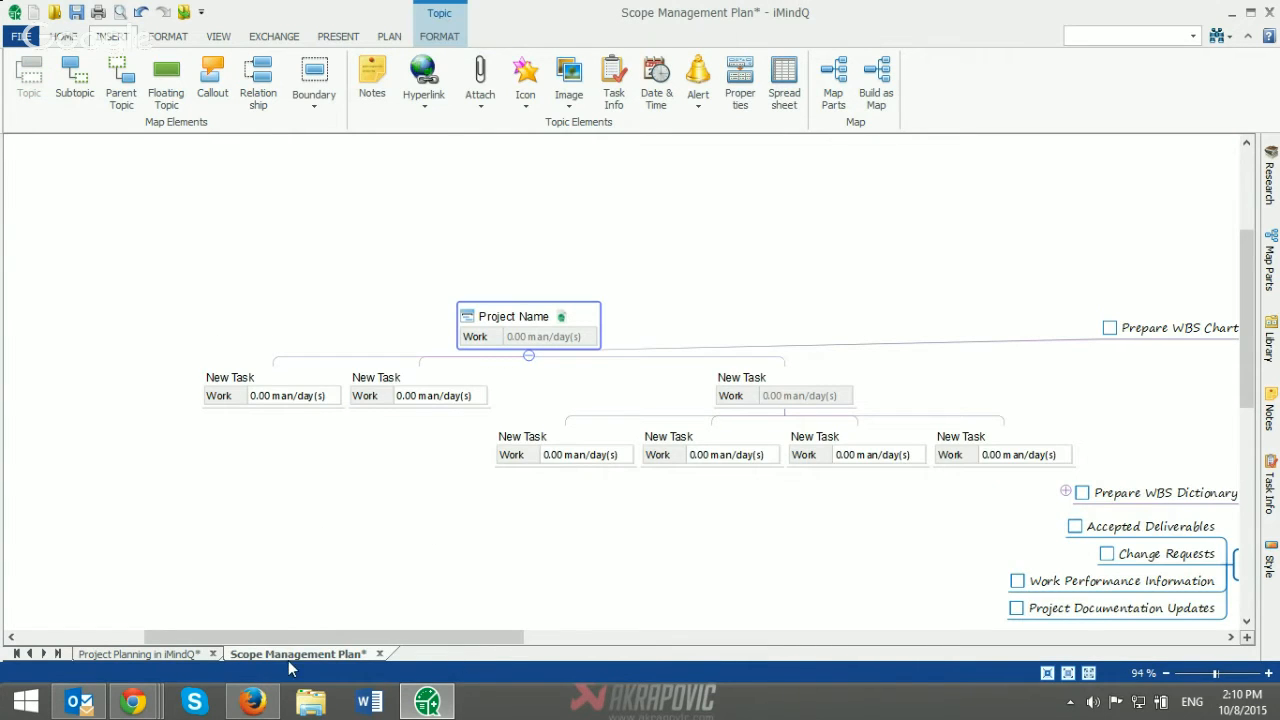
click(183, 658)
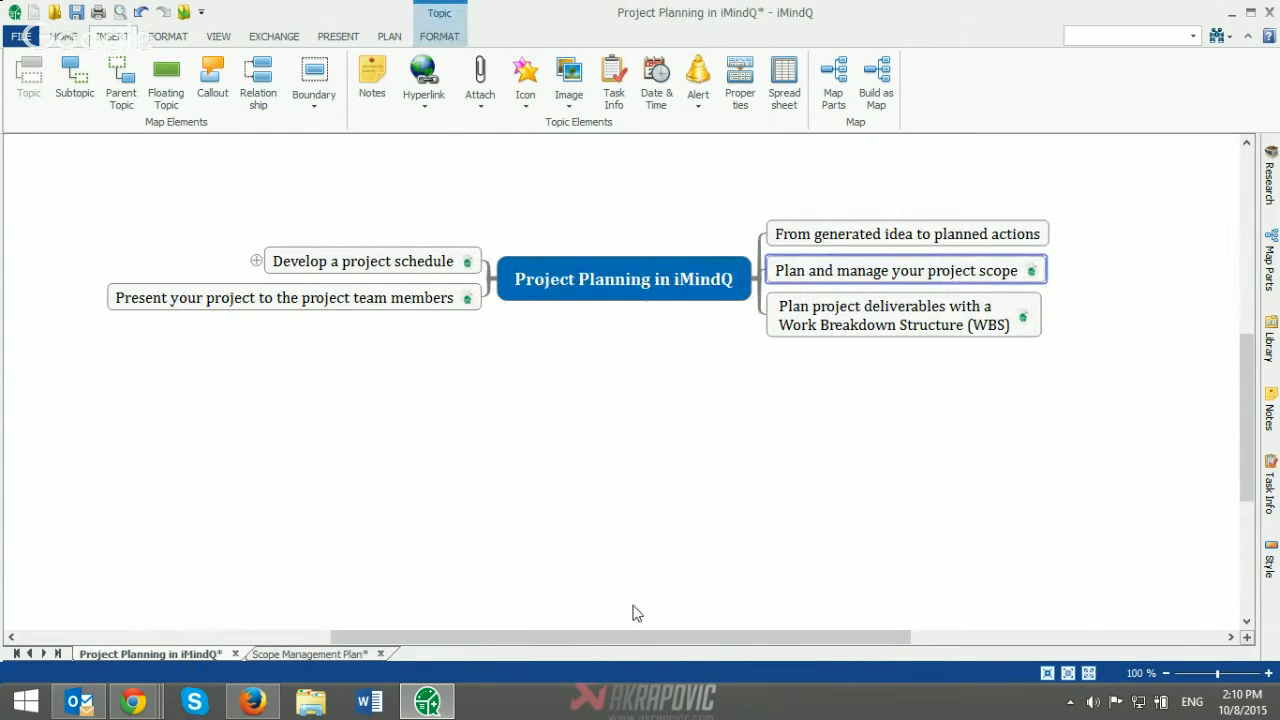
drag(640, 643, 680, 637)
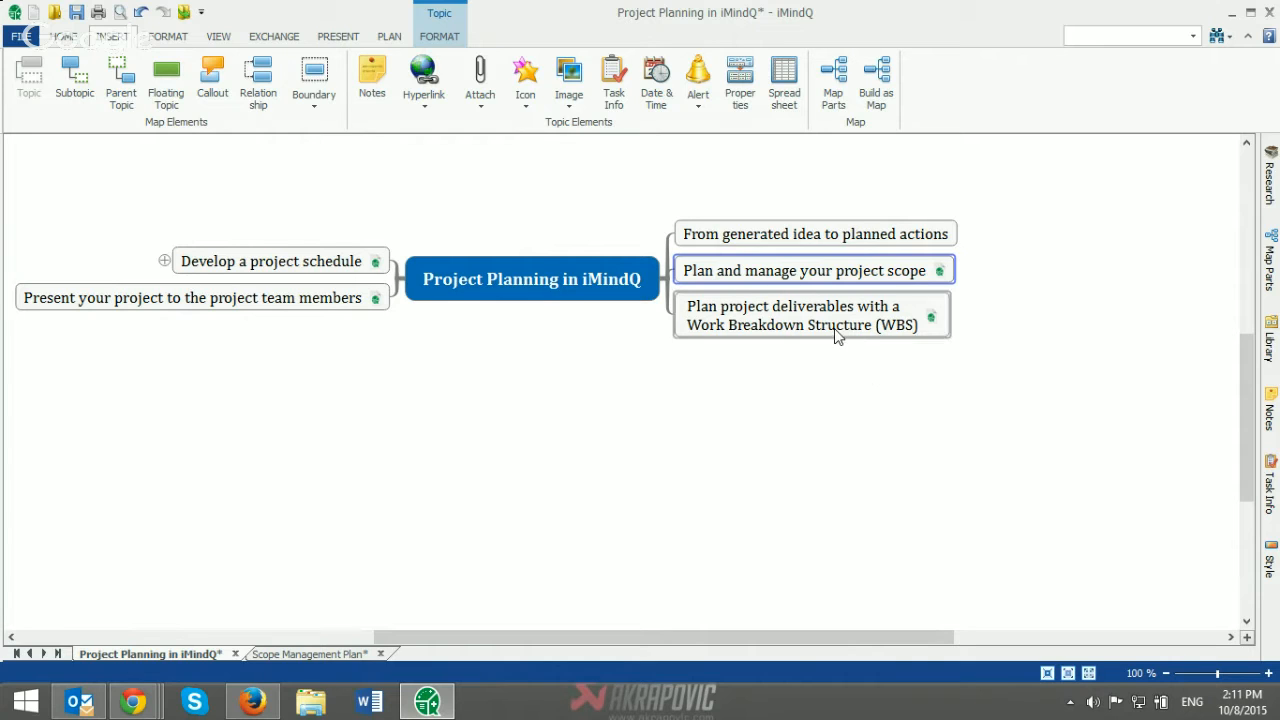
Step: Create a new WBS Chart map and name its central task "Project Name"
click(20, 37)
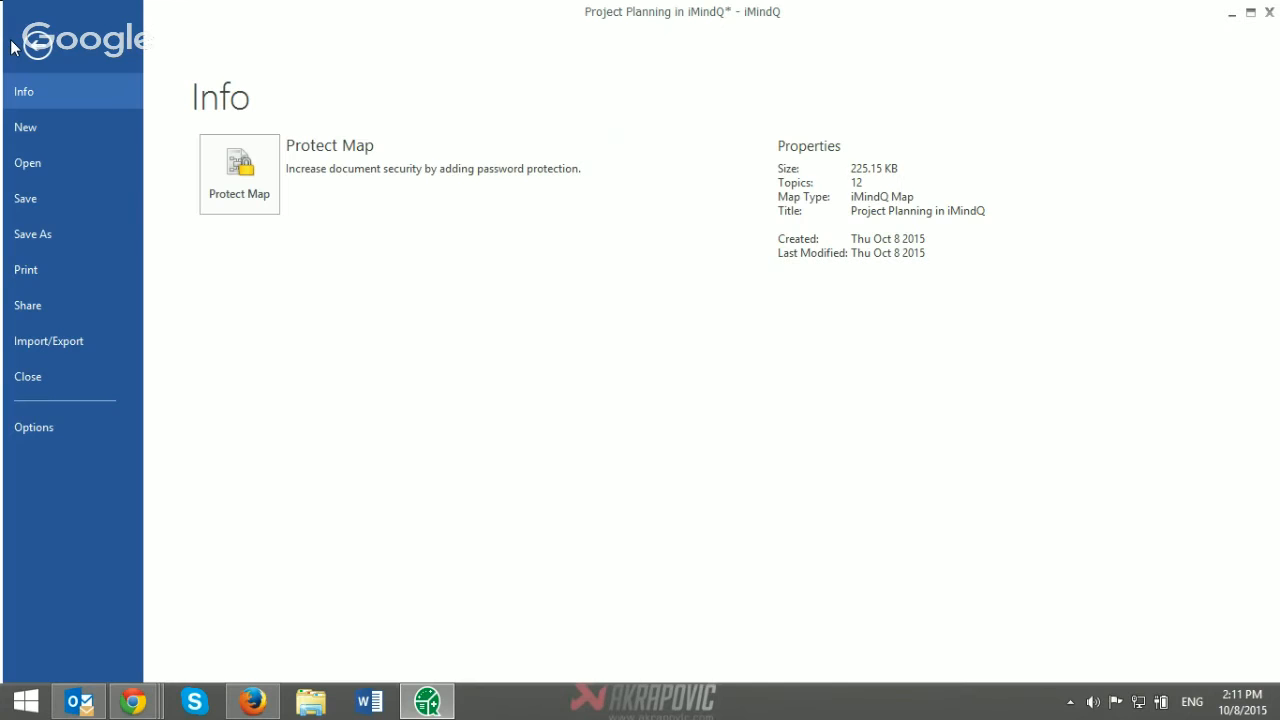
click(44, 128)
click(195, 200)
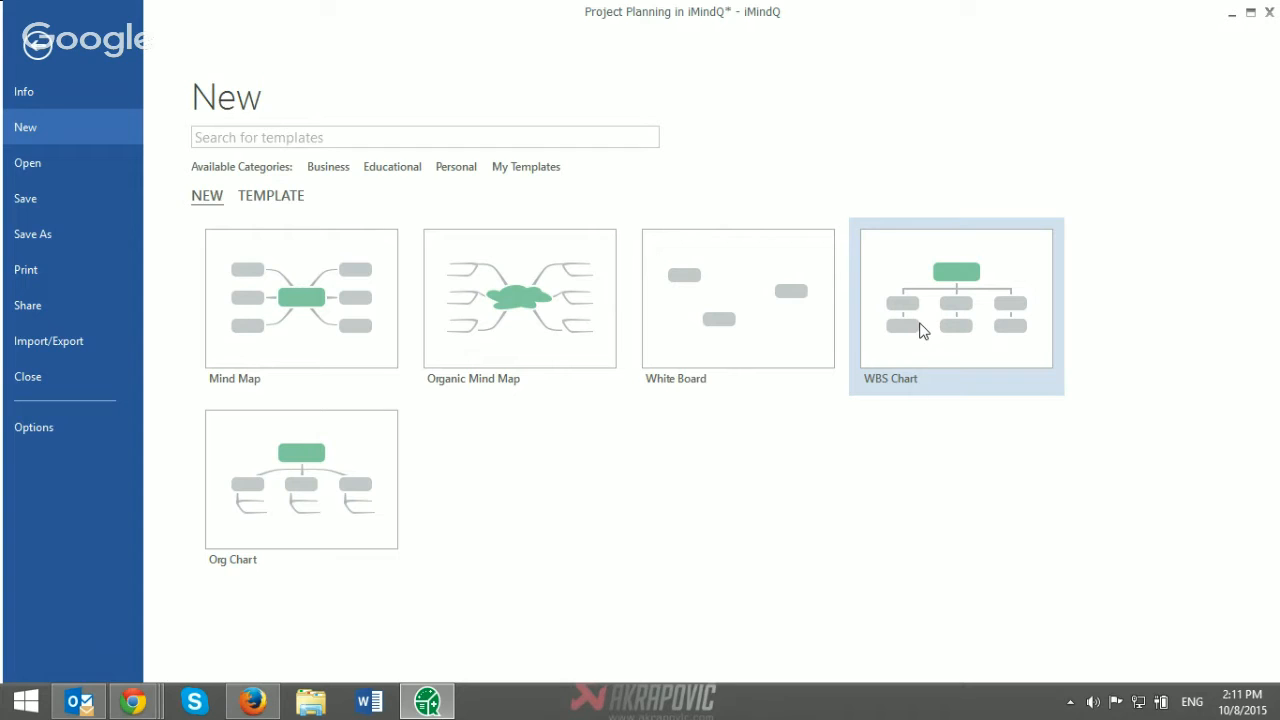
click(922, 331)
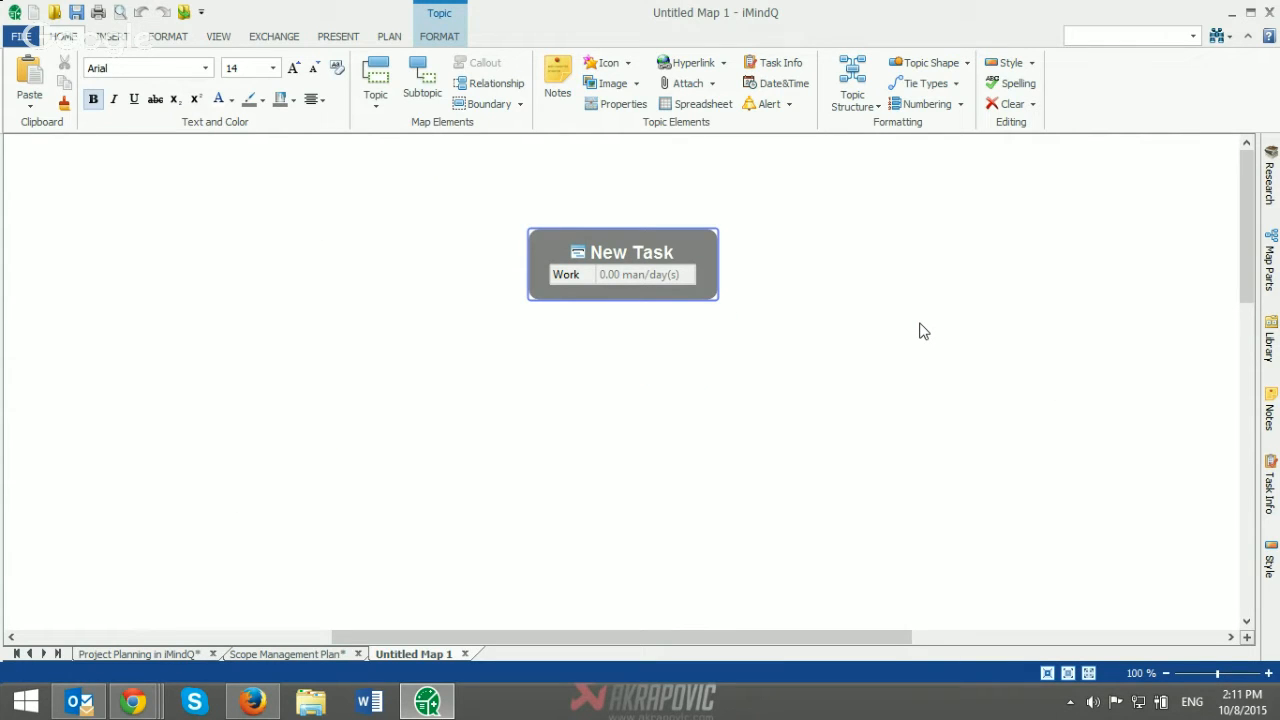
text(Project)
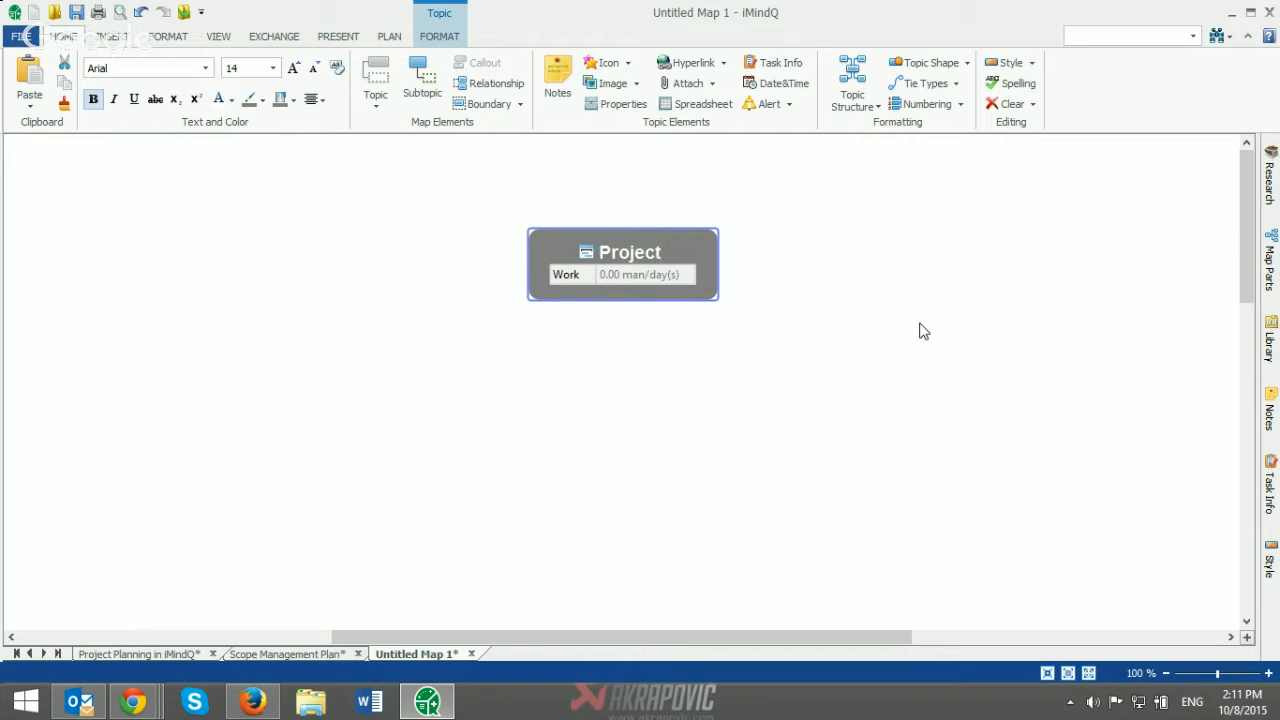
text( Name)
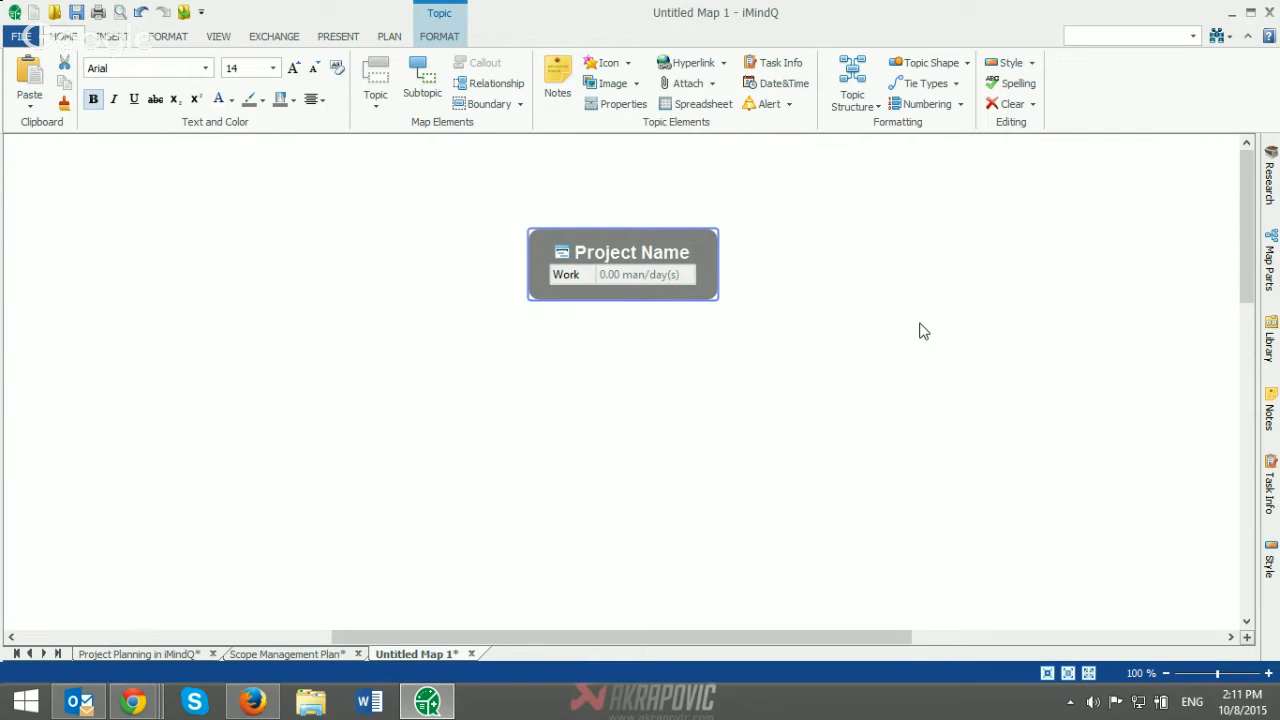
Step: Add three tasks under Project Name and four subtasks under the third task
key(Insert)
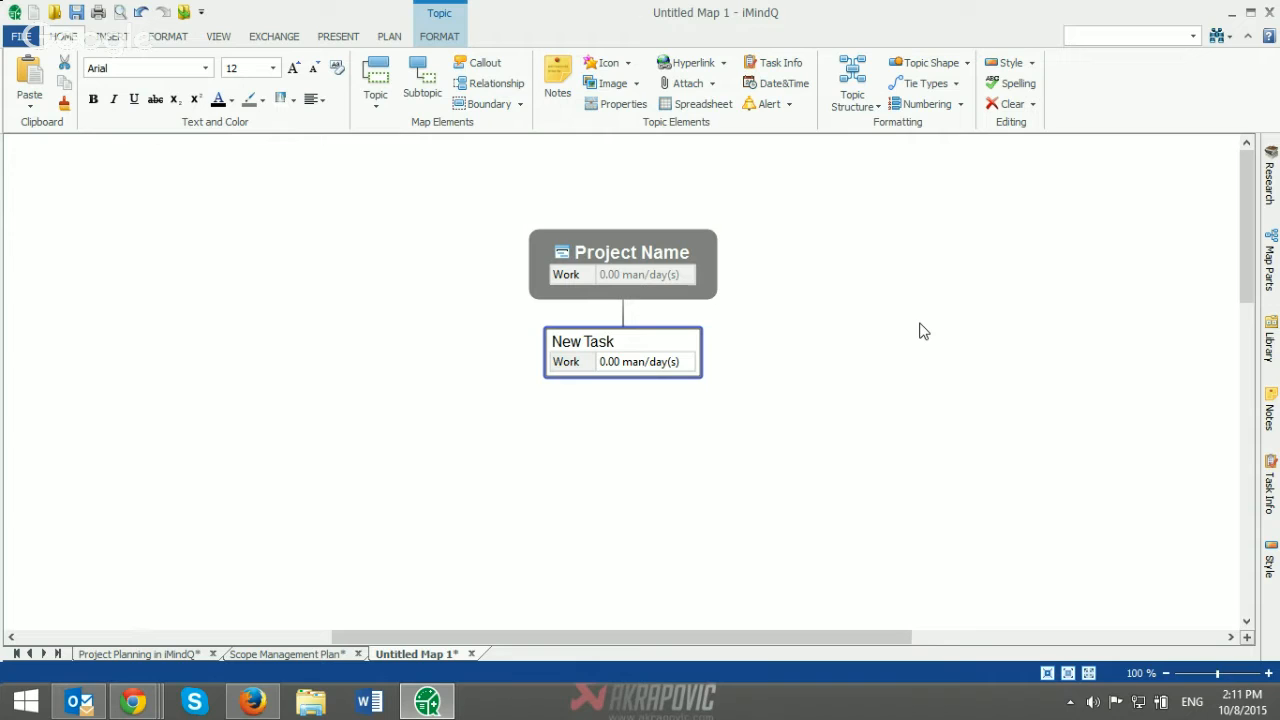
key(Return)
key(Return)
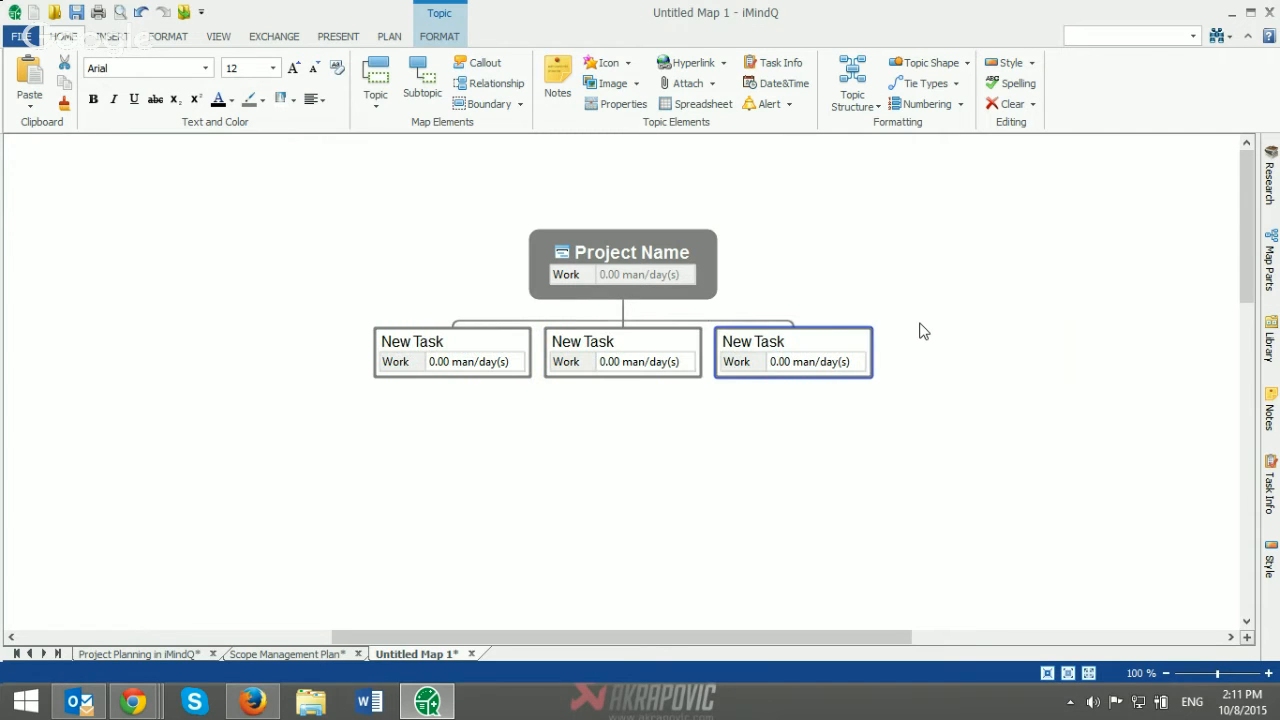
key(Insert)
key(Return)
key(Return)
key(Return)
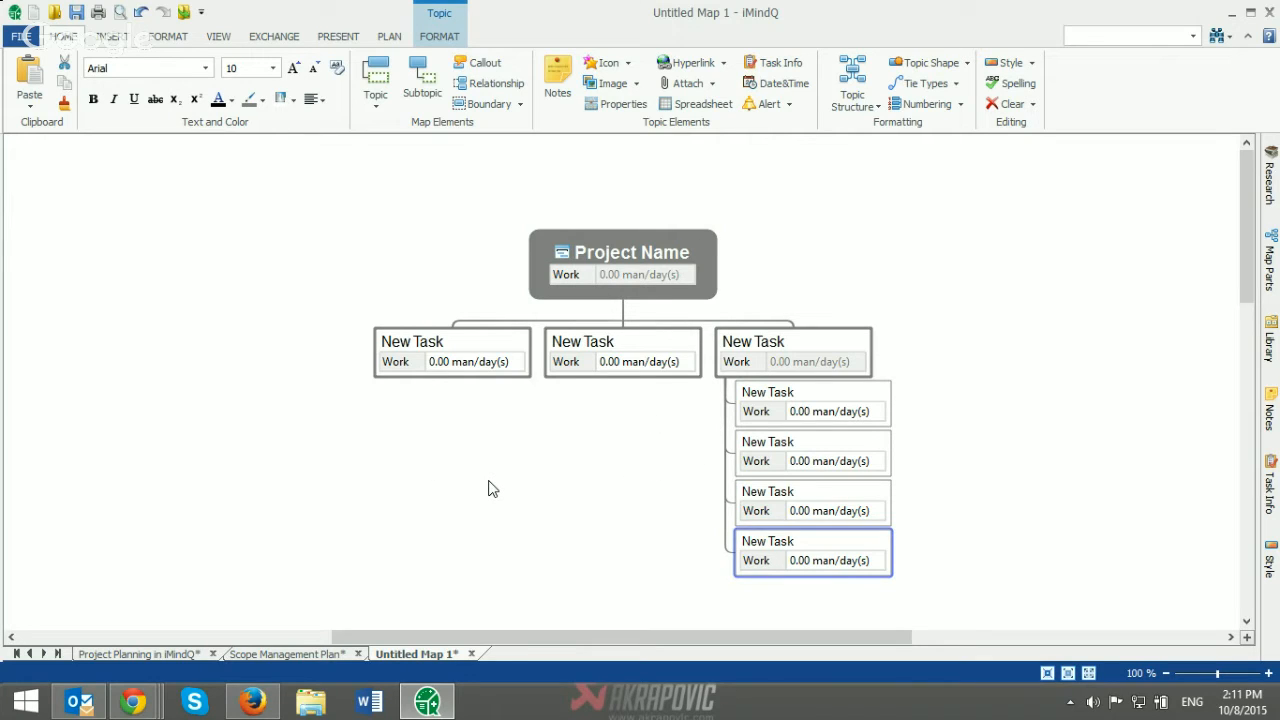
Step: Show the detailed task info of the last subtask under the third task
click(826, 563)
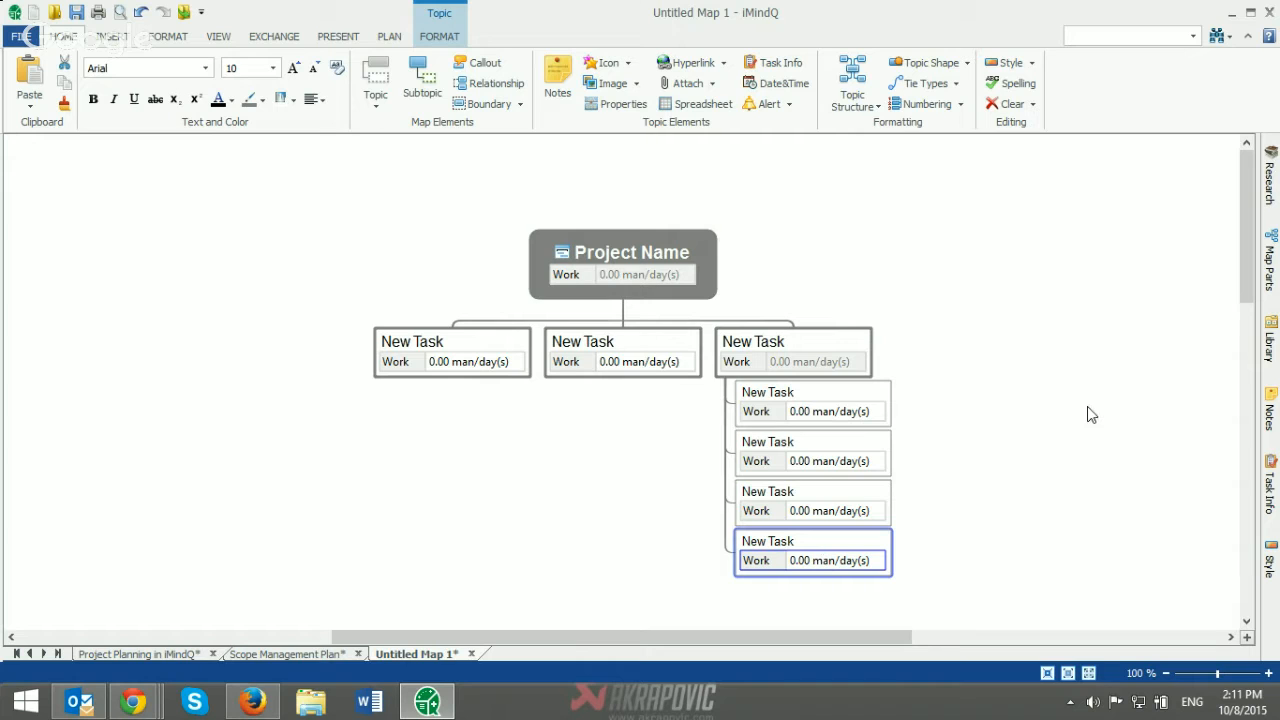
click(1272, 495)
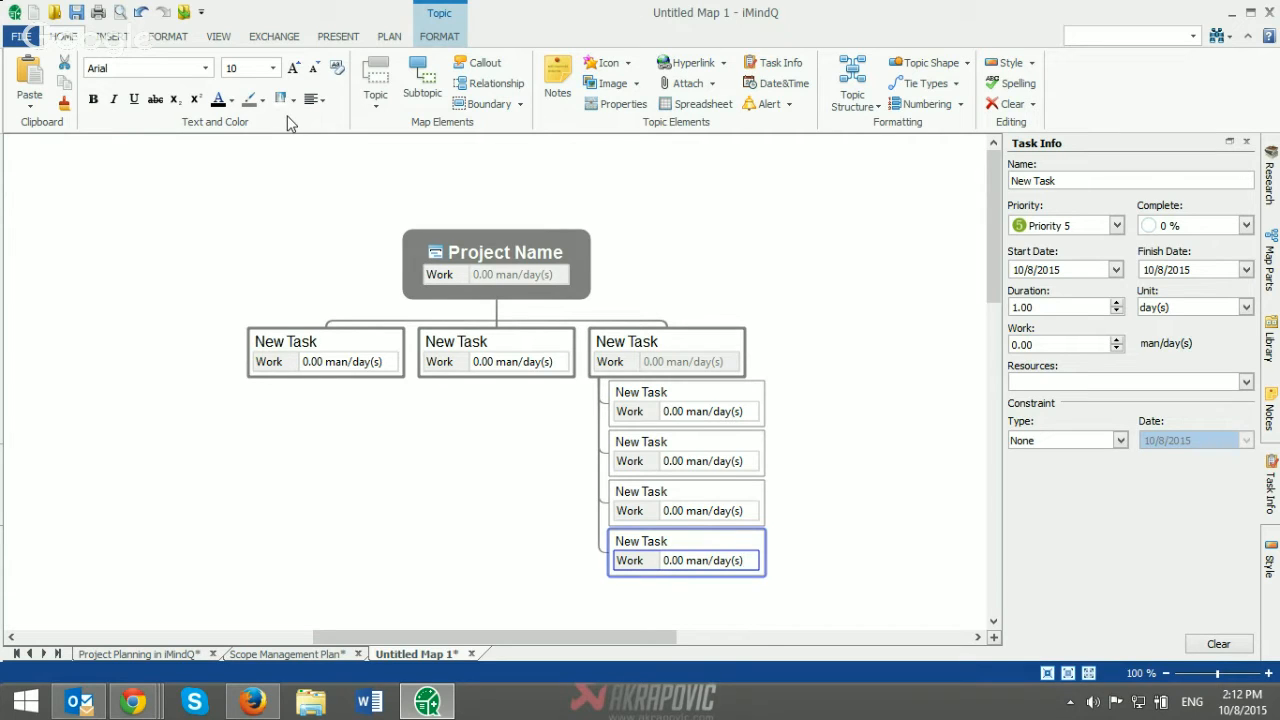
Step: Display the Gantt chart for the WBS map and open the duration of the third task's second subtask for editing
click(388, 38)
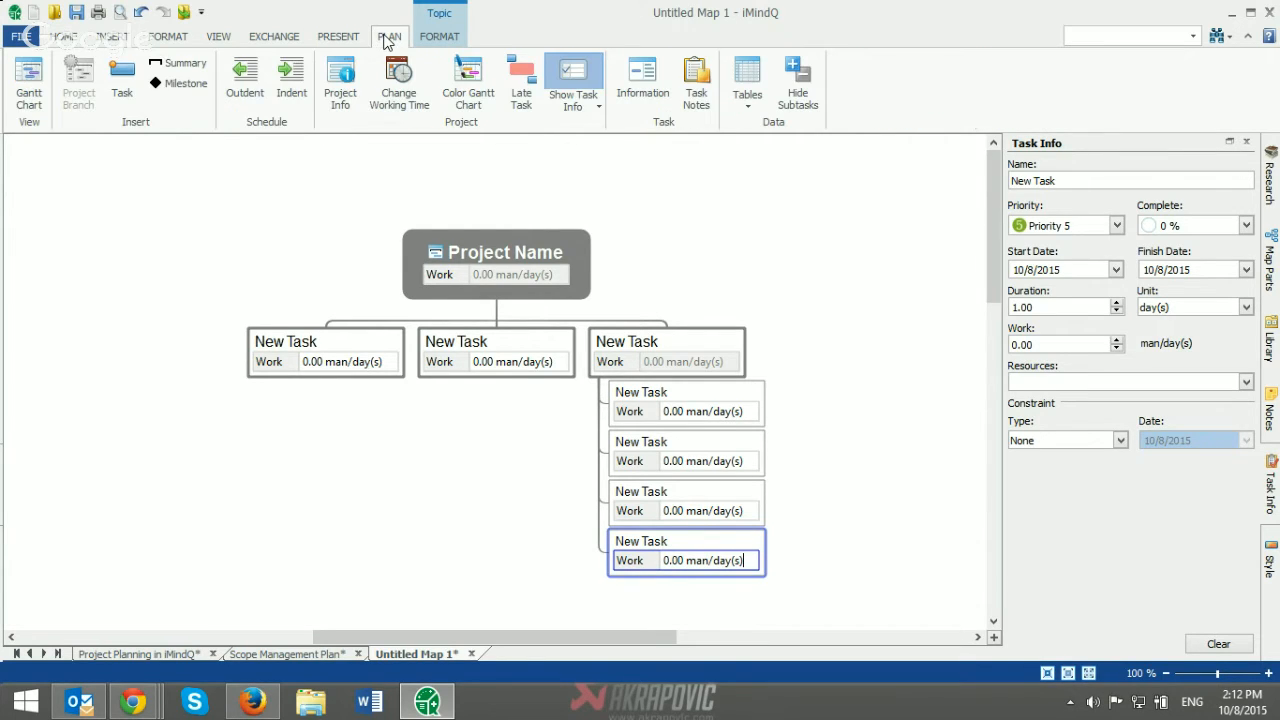
click(29, 90)
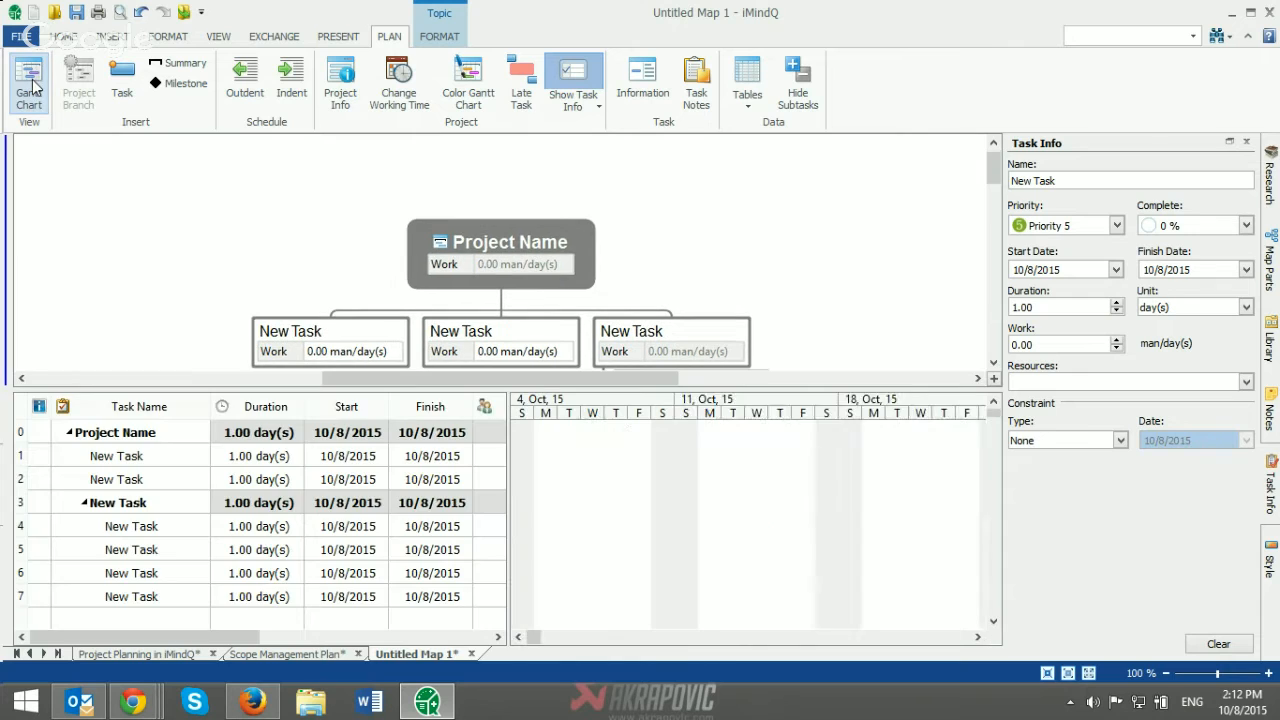
click(249, 528)
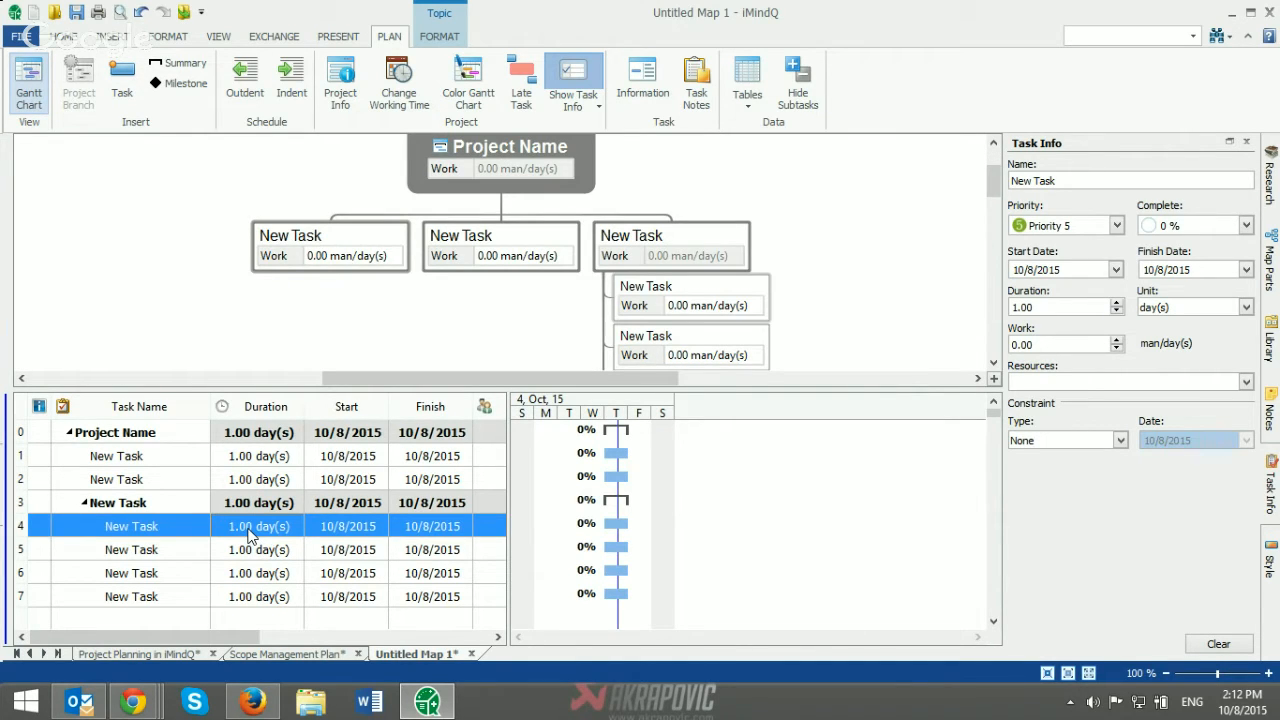
click(256, 552)
click(257, 557)
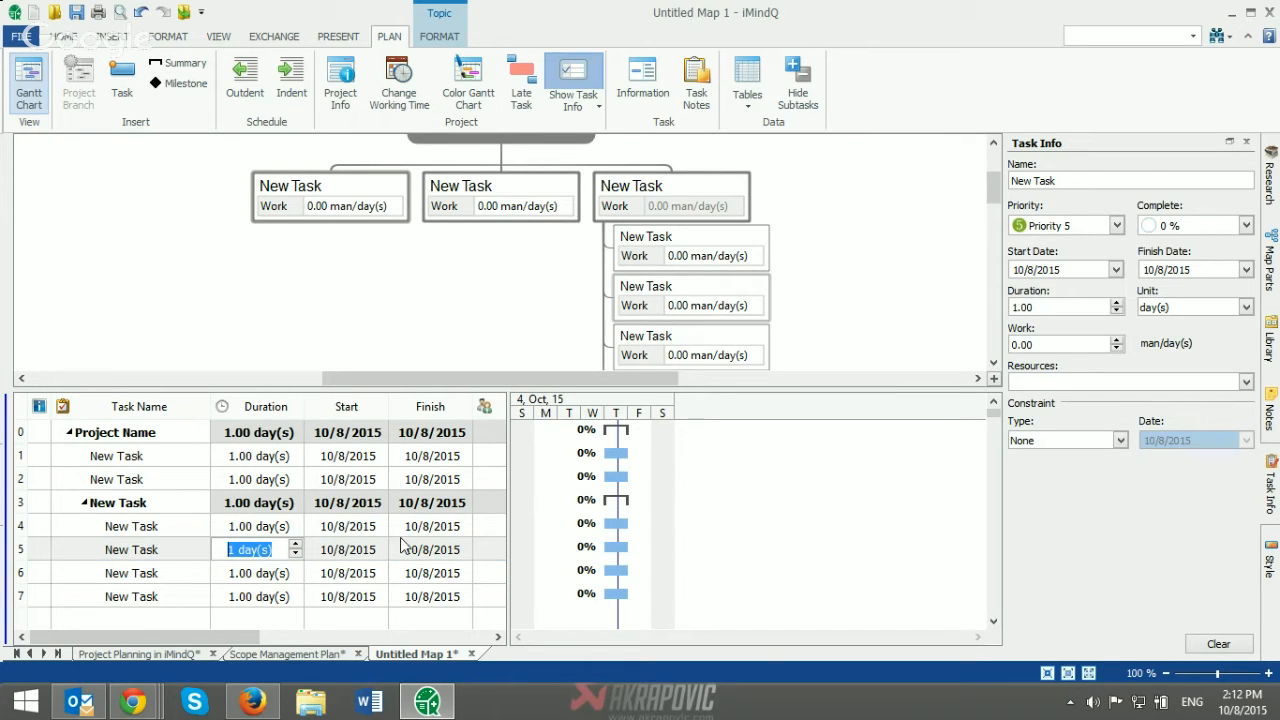
Step: View the full Task Information of the third task's second subtask, and close it along with the Task Info pane
click(139, 561)
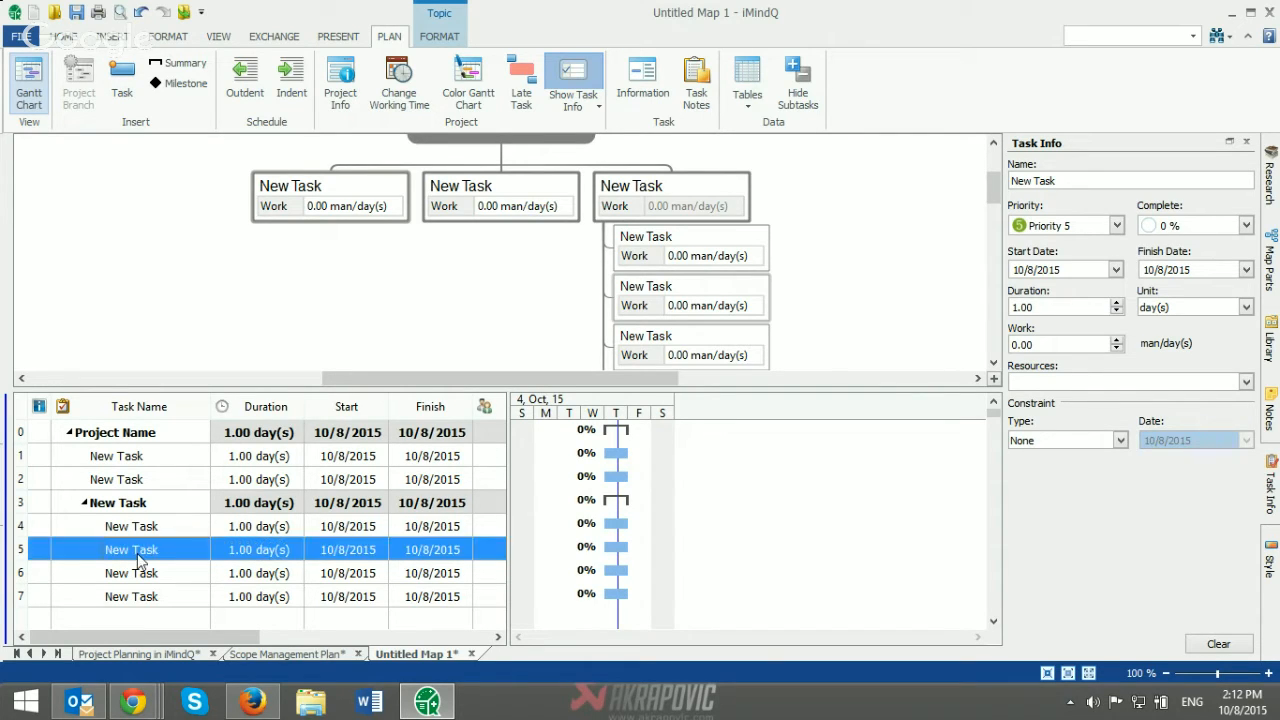
click(139, 561)
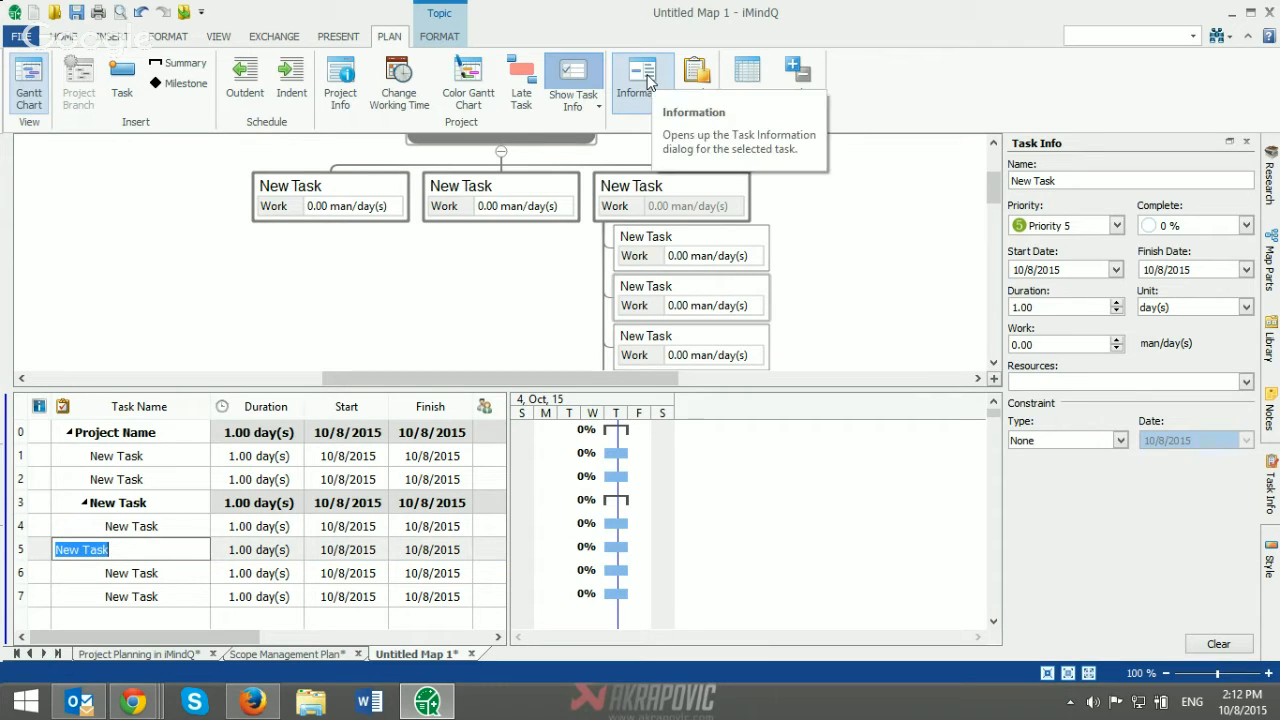
click(645, 80)
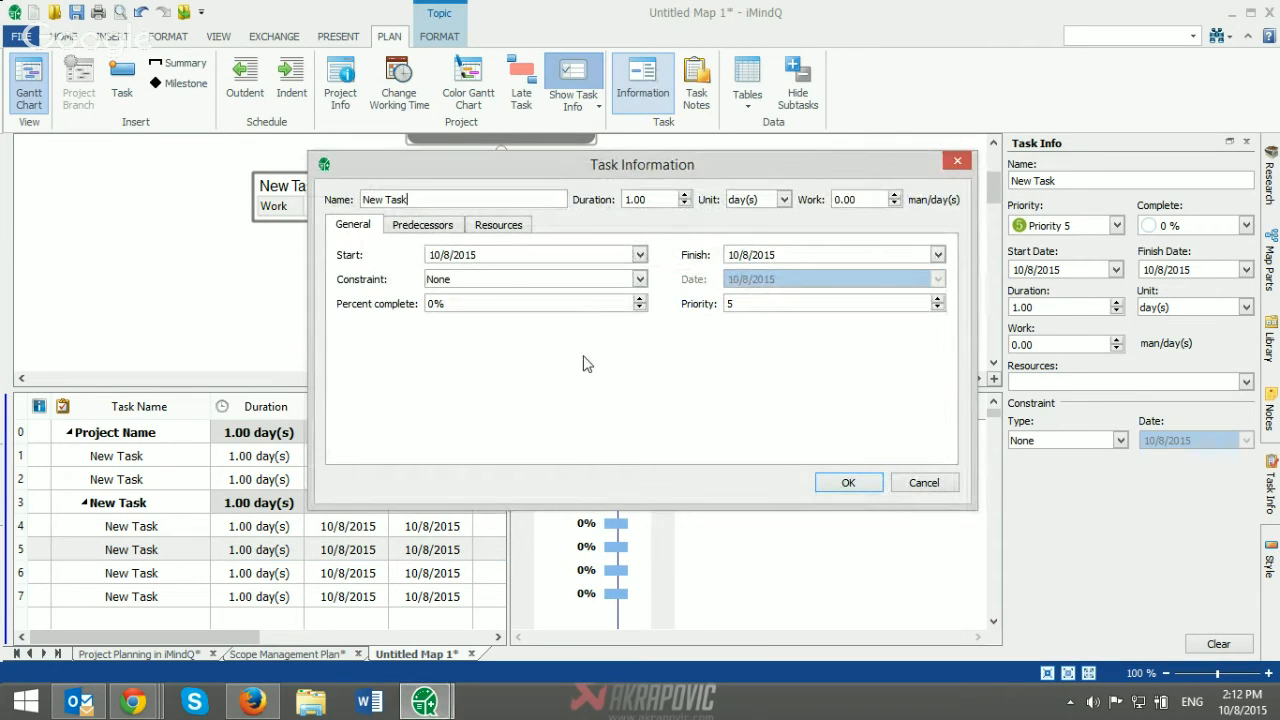
click(956, 161)
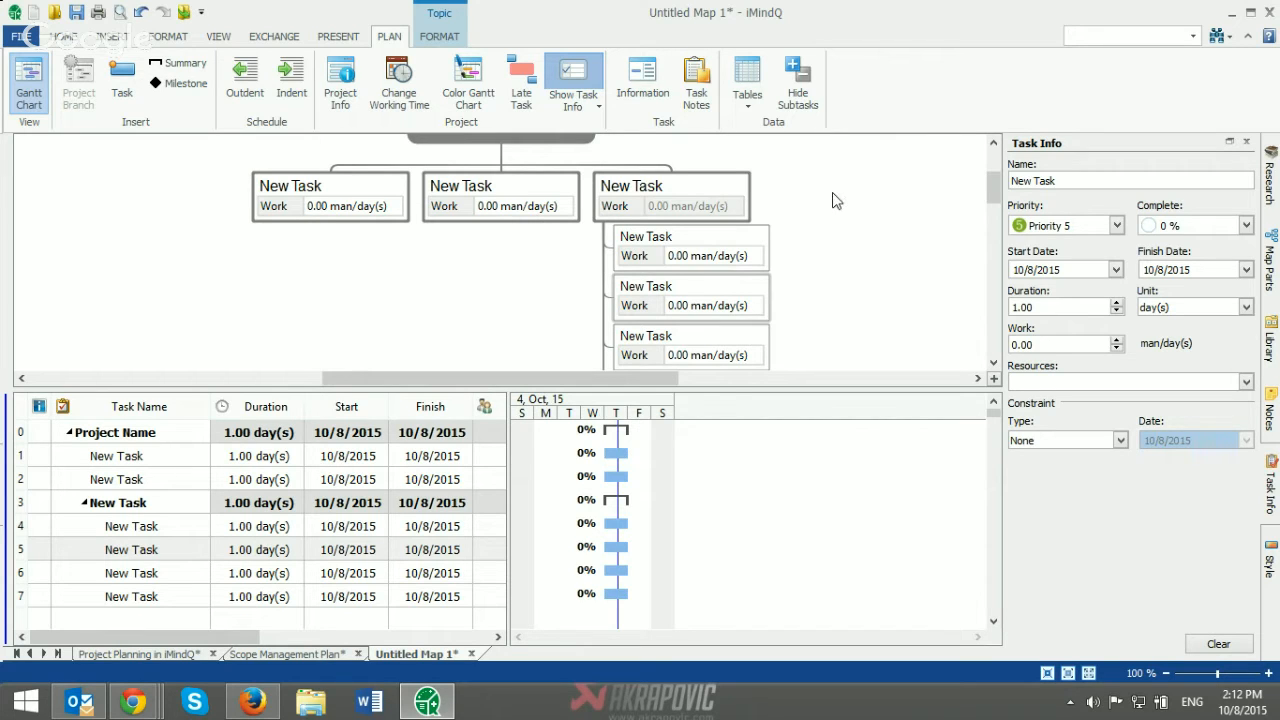
click(834, 200)
click(1246, 144)
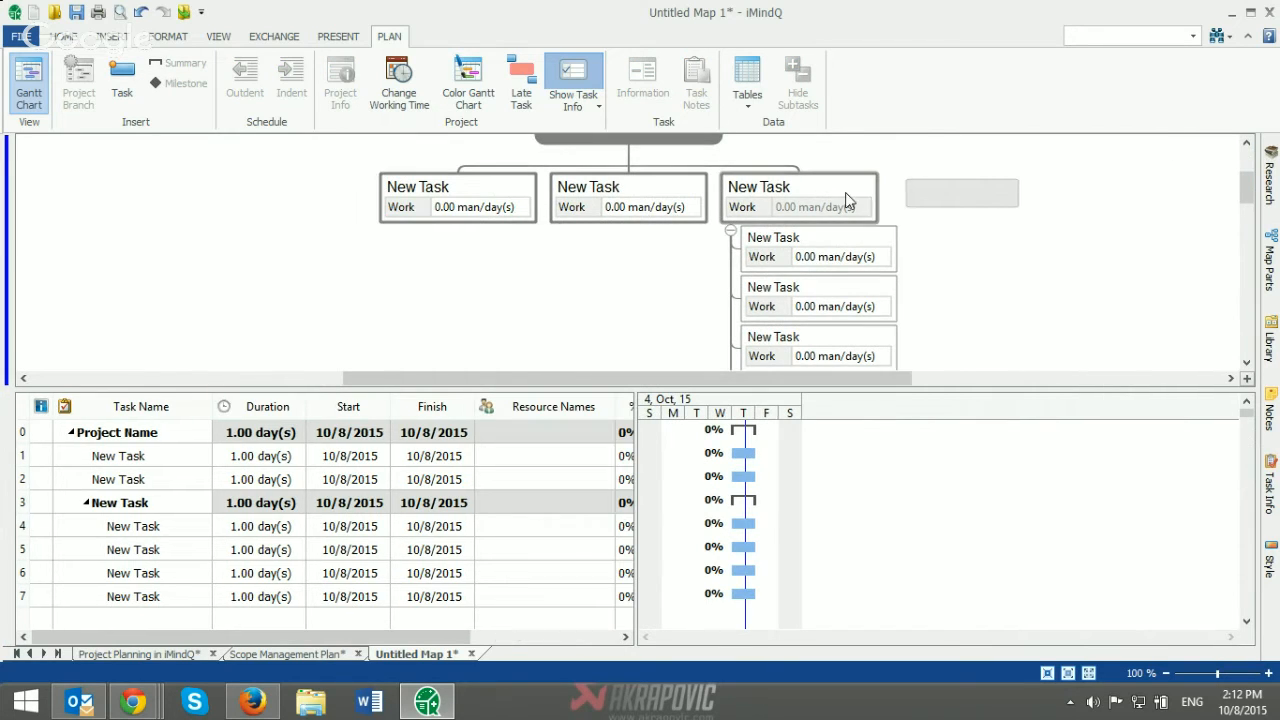
Step: Show the task notes of the third task under Project Name and close them
click(838, 186)
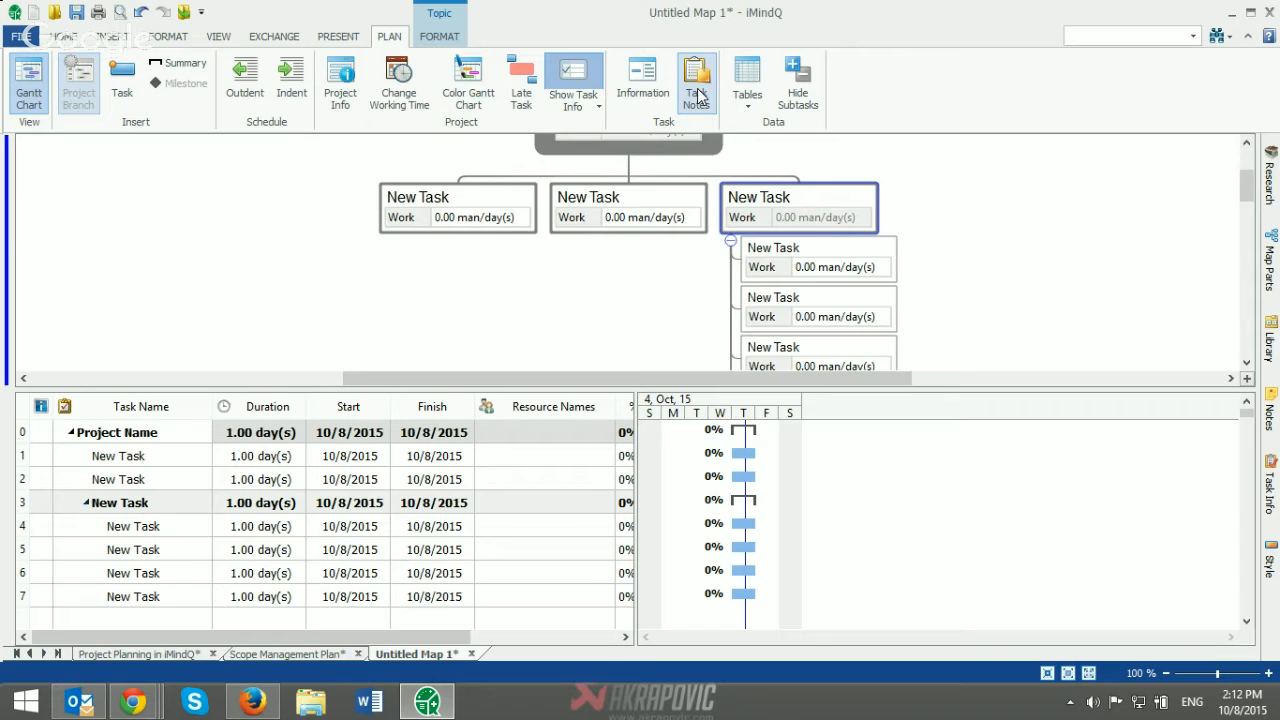
click(698, 97)
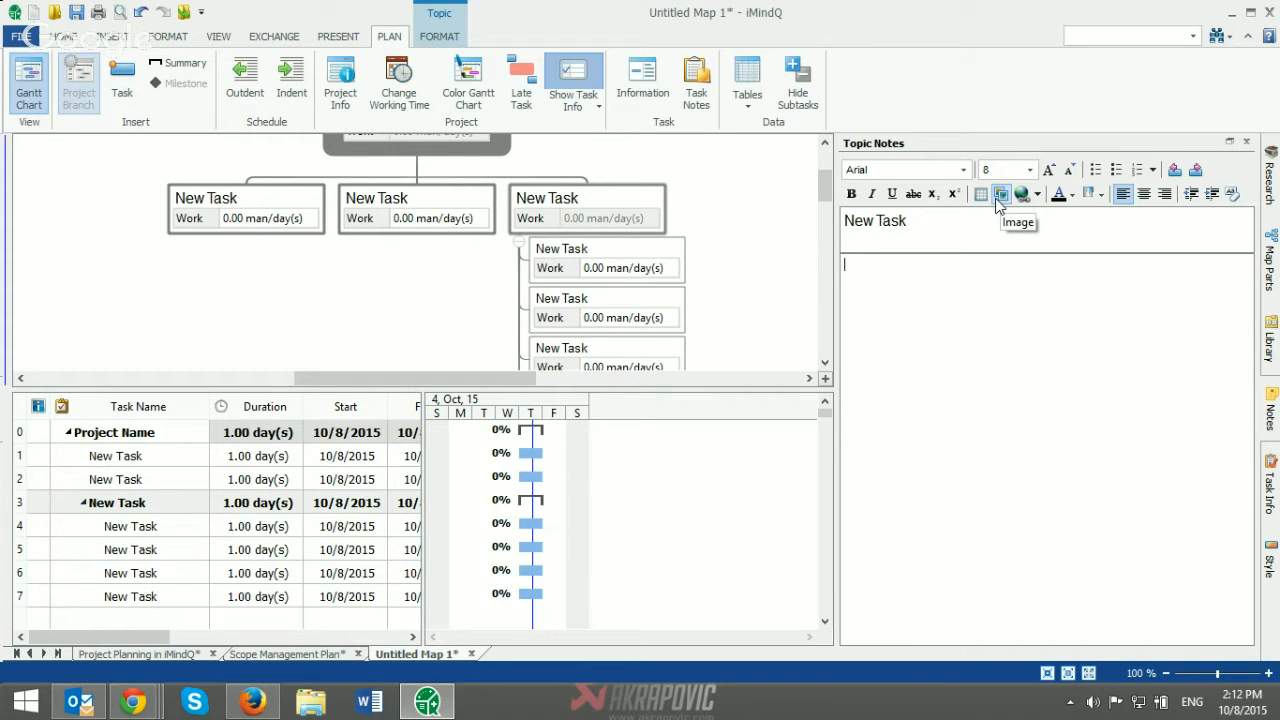
click(1246, 141)
Step: Close the Untitled Map 1 WBS chart without saving and return to the Project Planning in iMindQ map
click(471, 653)
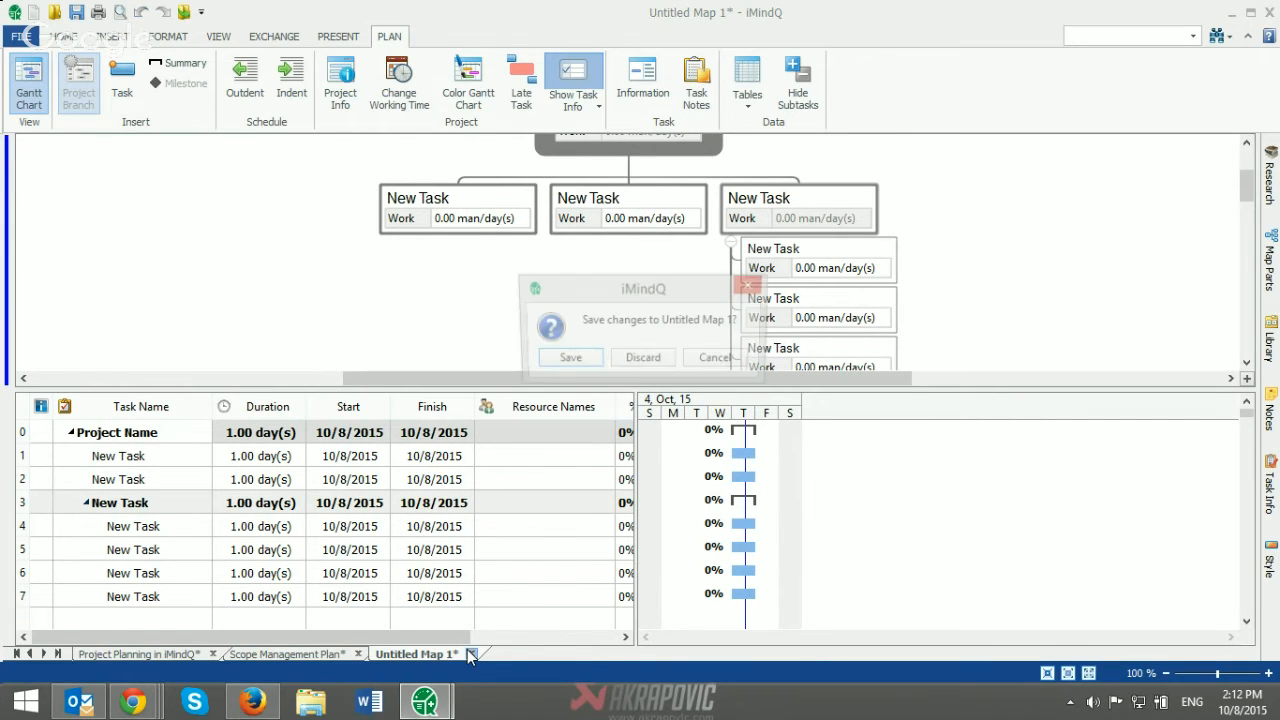
click(643, 359)
click(152, 653)
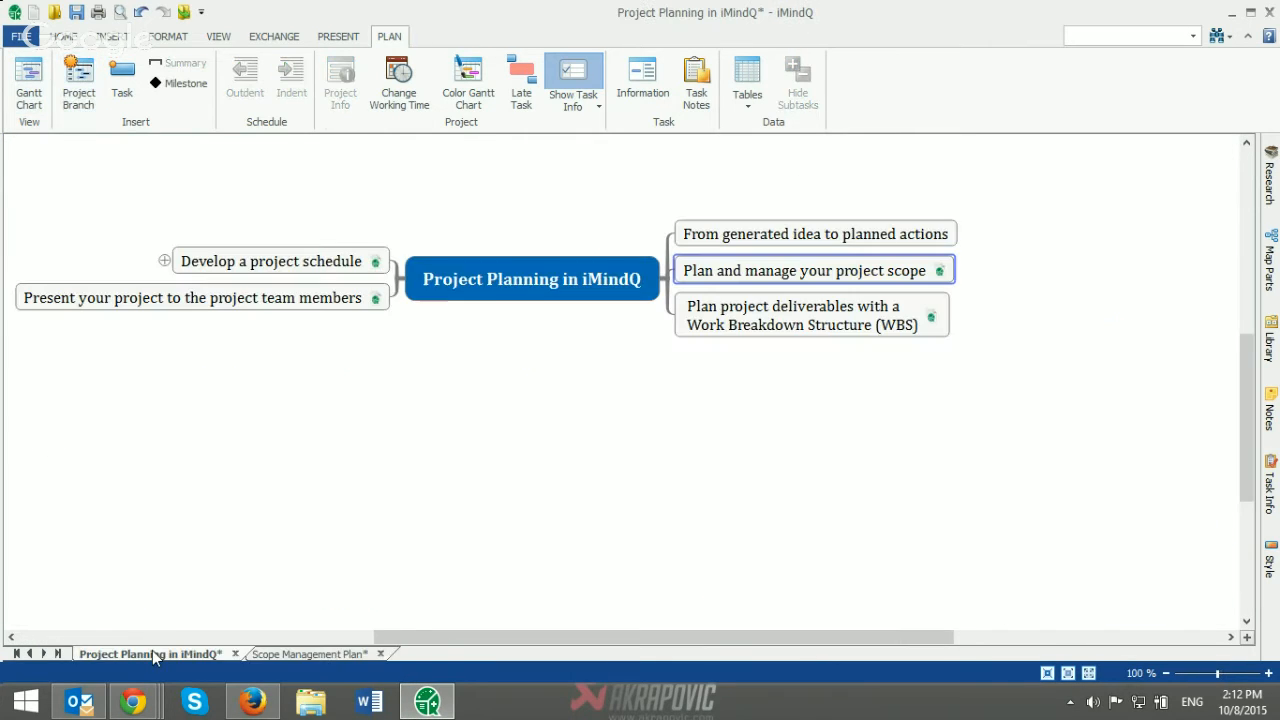
Step: Open the map attached to the "Present your project to the project team members" topic and start its presentation from the beginning
drag(482, 637, 417, 615)
scroll(490, 557, up, 2)
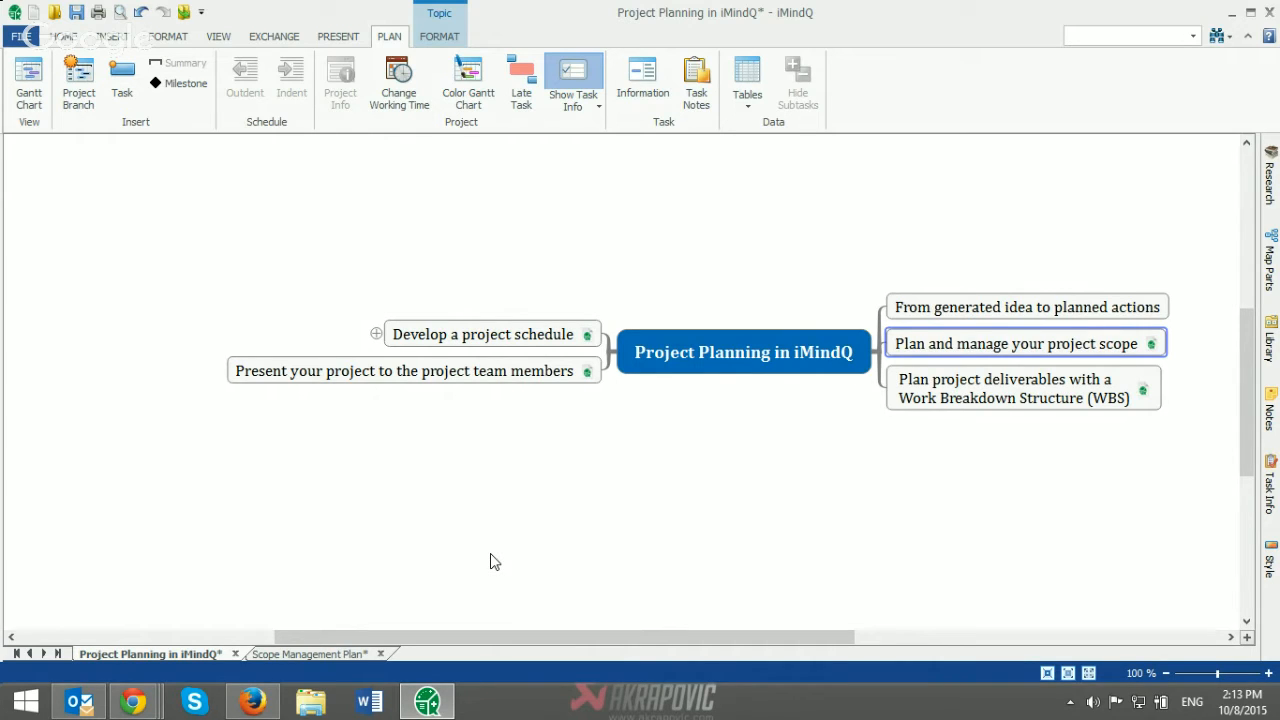
click(593, 372)
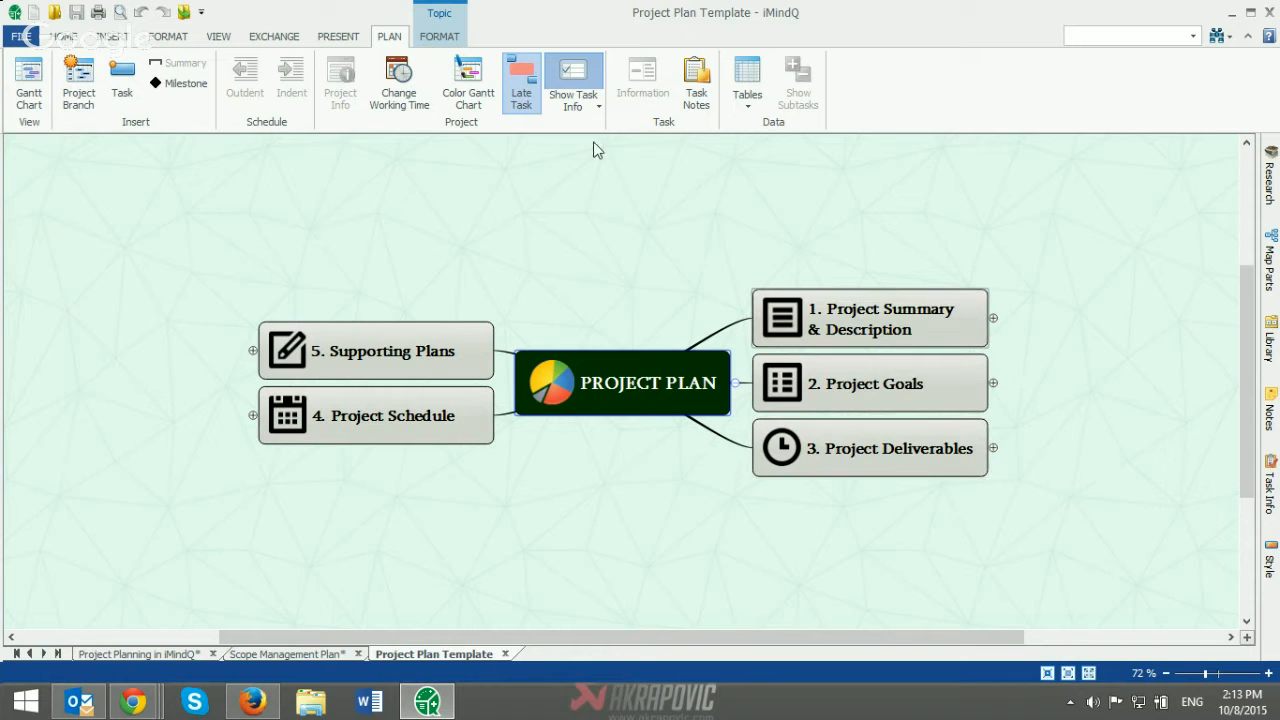
click(345, 38)
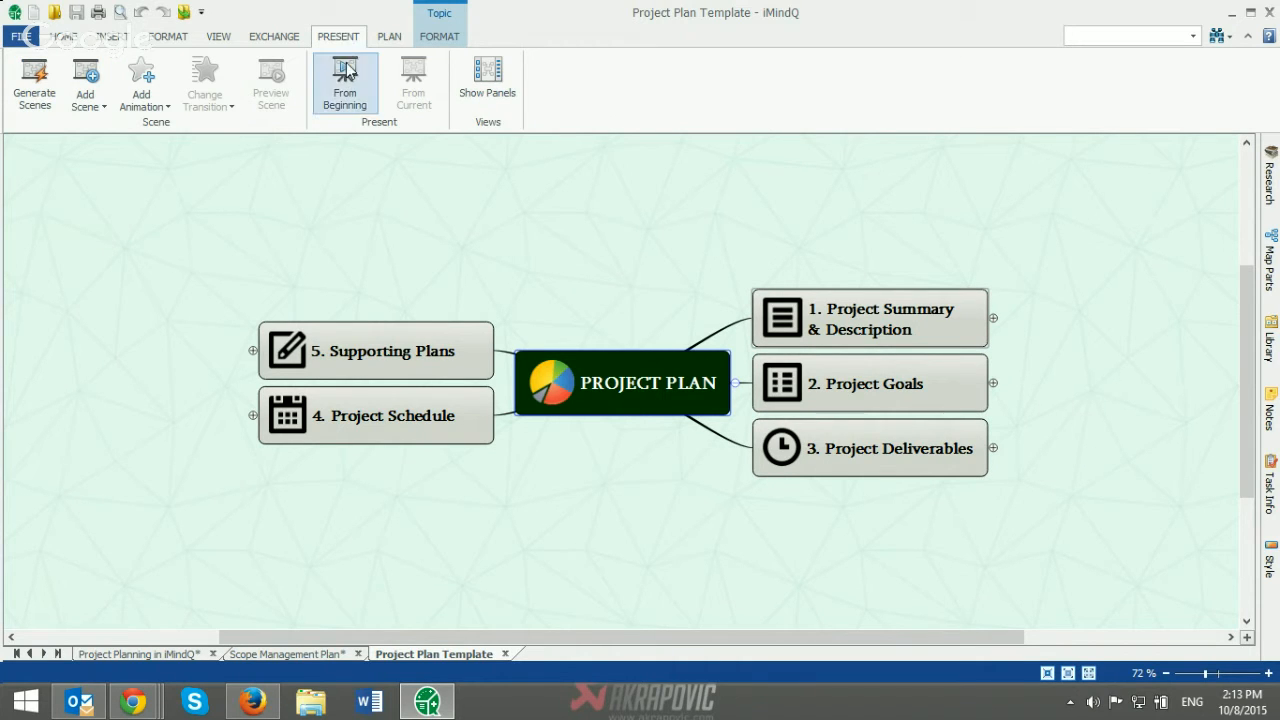
click(350, 80)
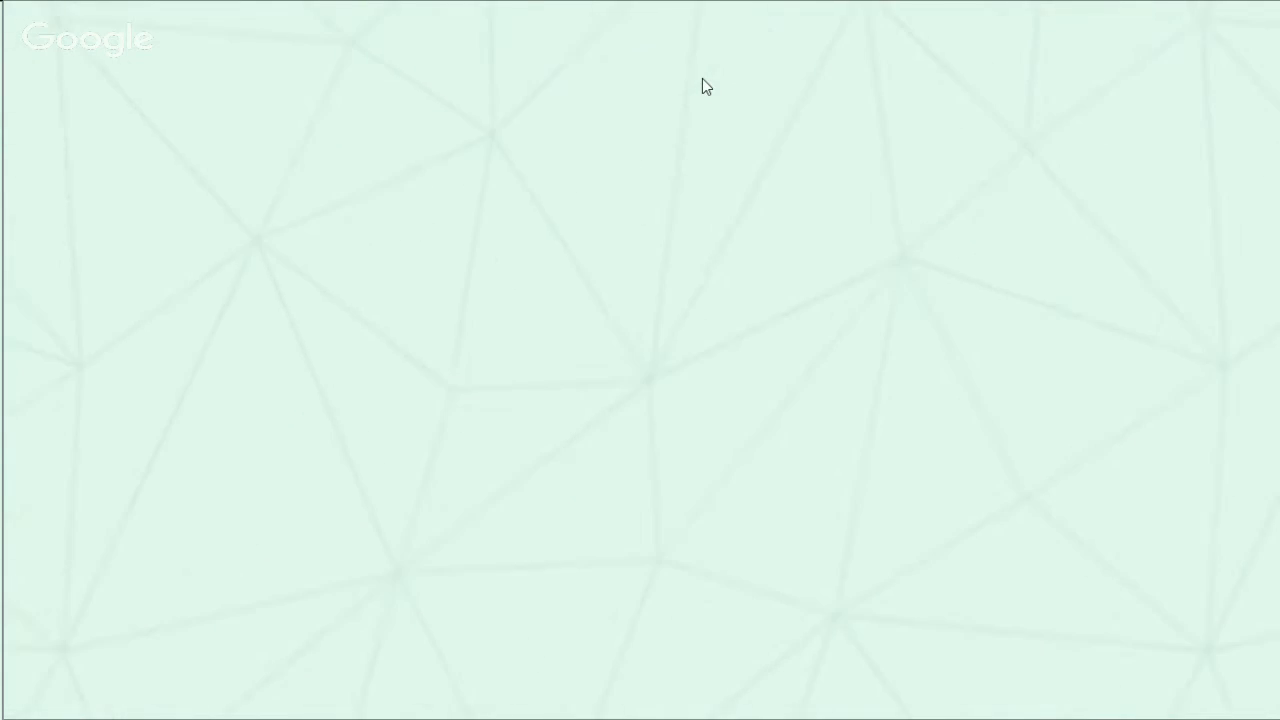
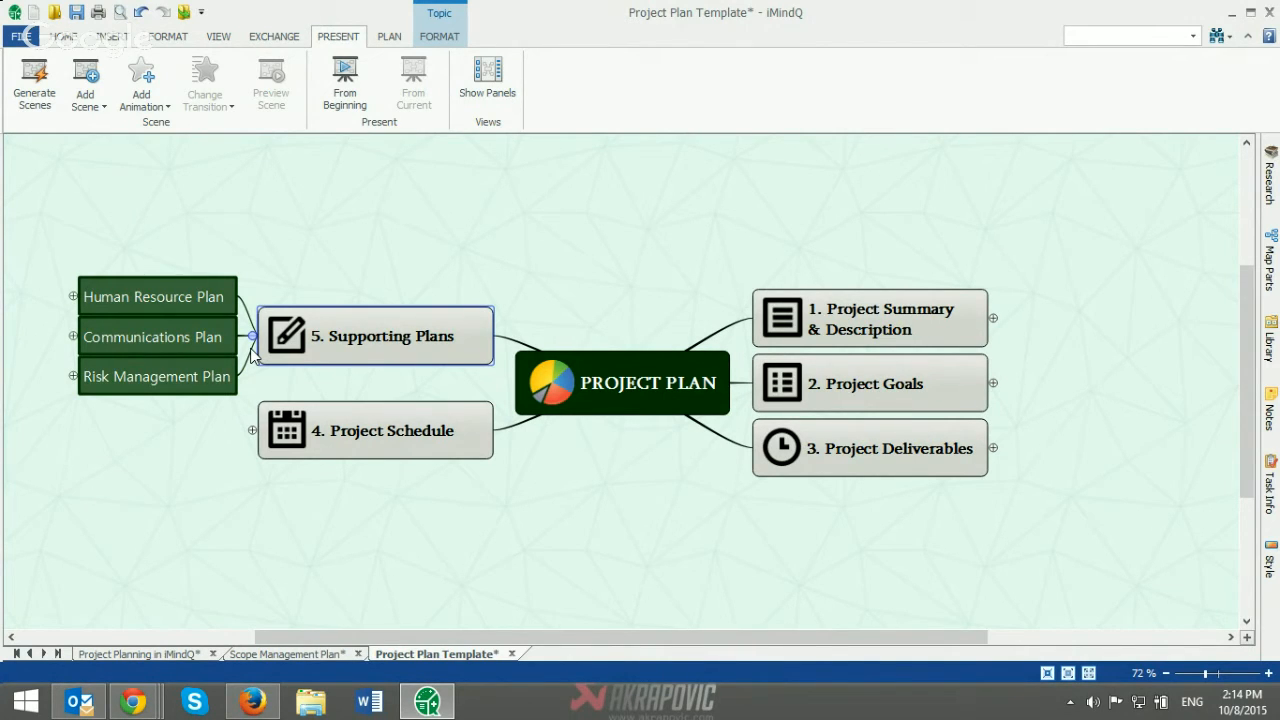
Step: Expand the Communications Plan topic and import the Word document Project Communication Plan.docx from the desktop folder Demo Presentation > Webinar 2 Project Planning in iMindQ
click(73, 337)
drag(588, 640, 380, 643)
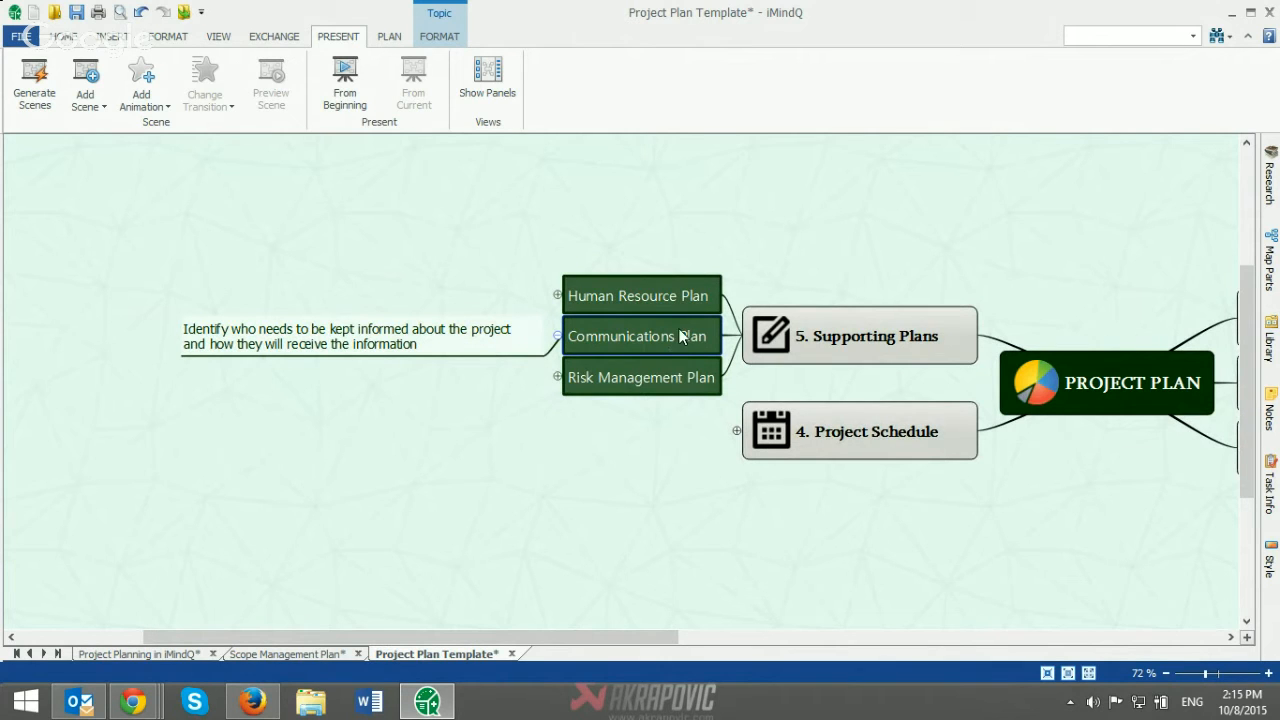
click(21, 38)
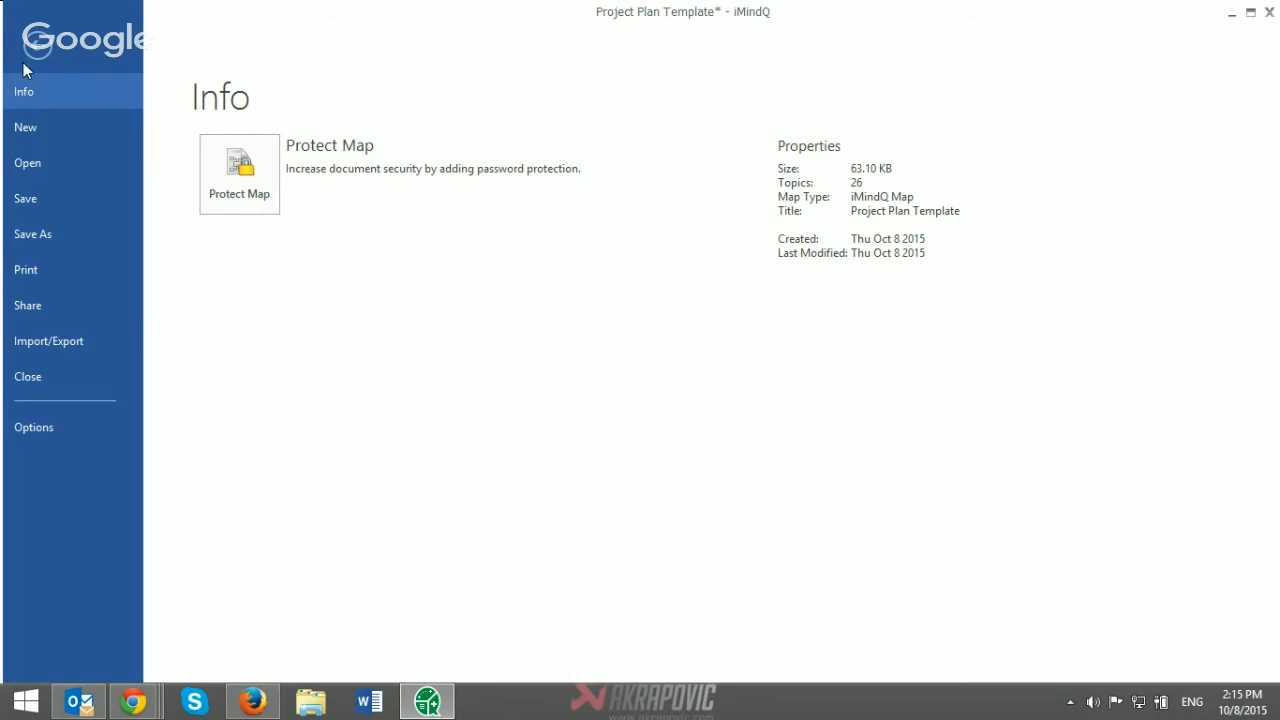
click(60, 336)
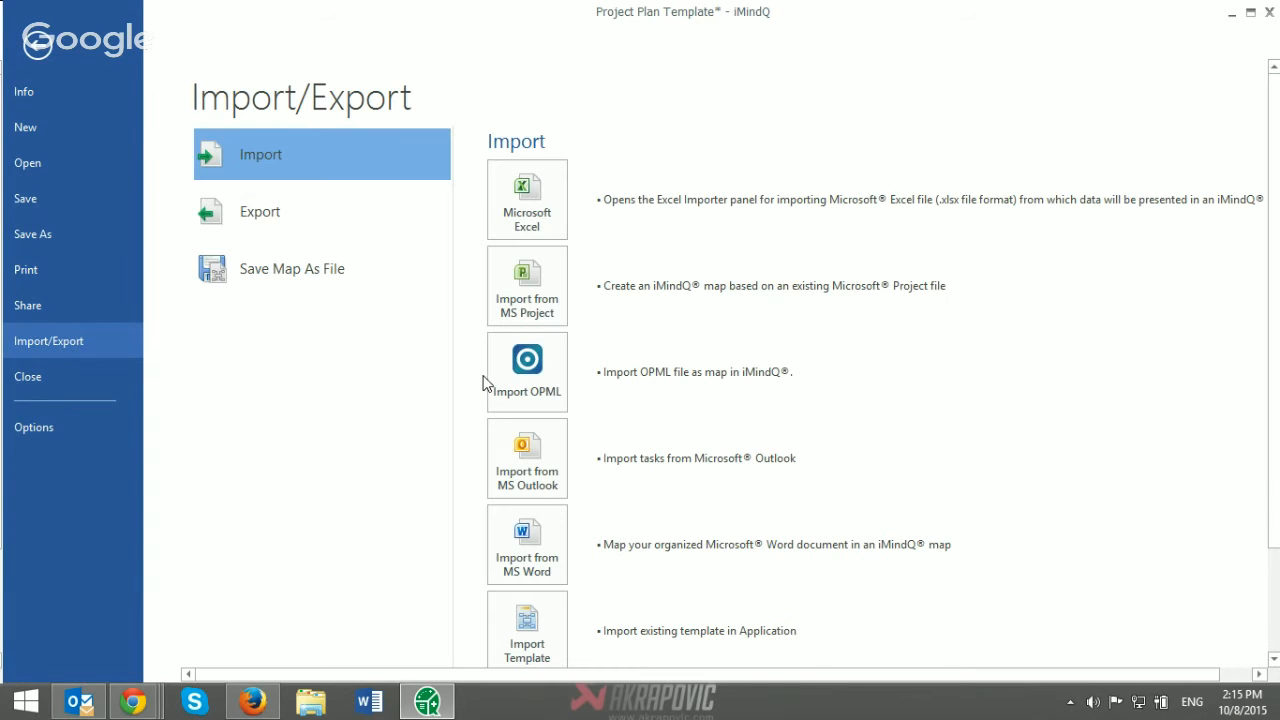
click(531, 552)
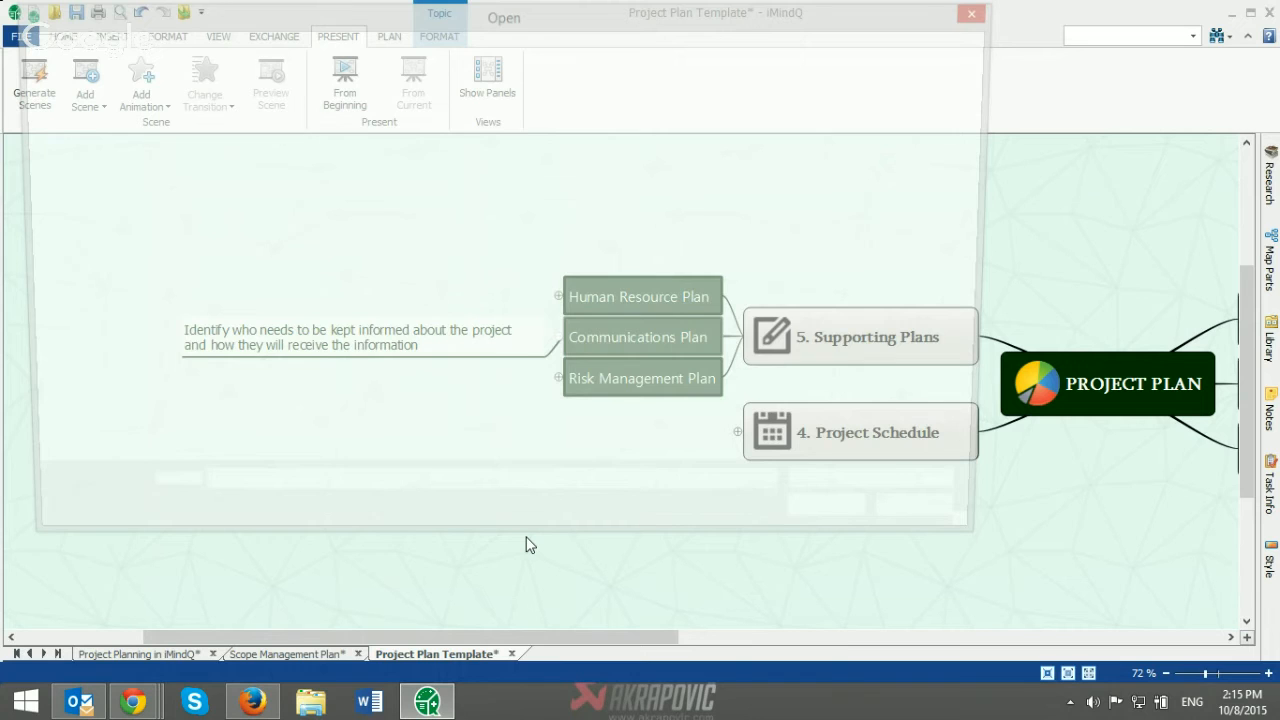
click(130, 266)
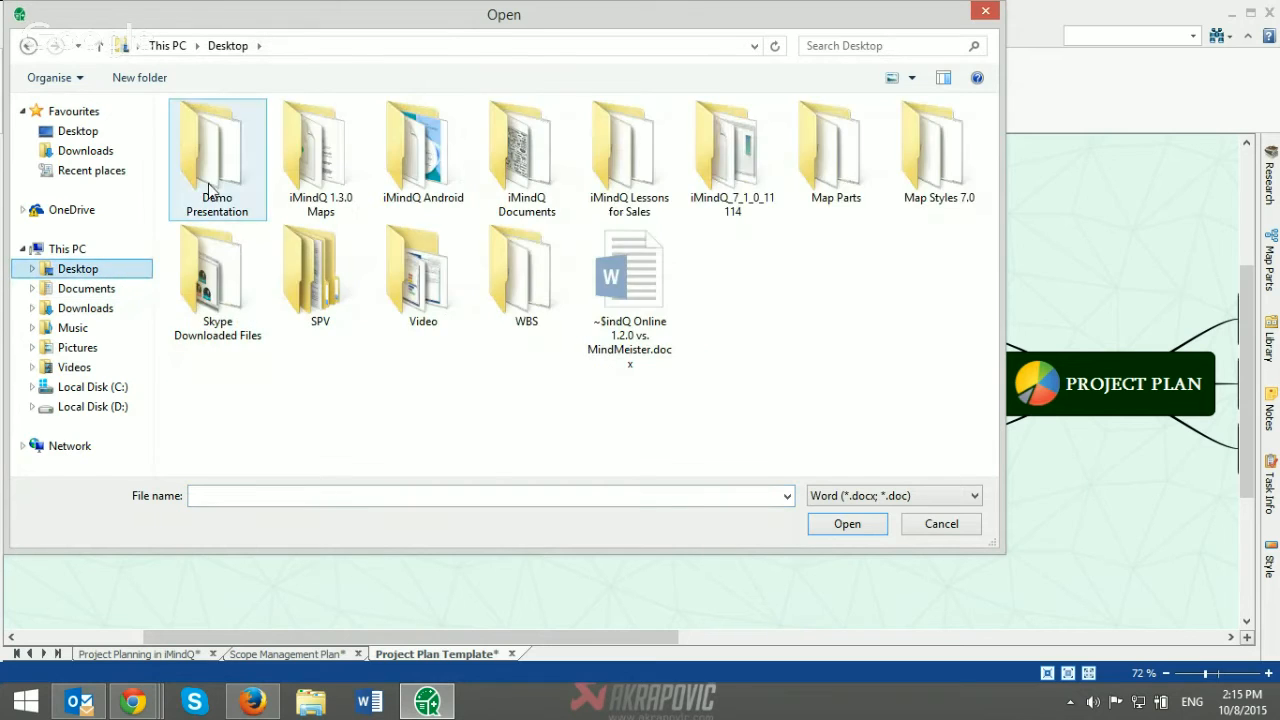
double_click(210, 190)
double_click(225, 150)
click(230, 135)
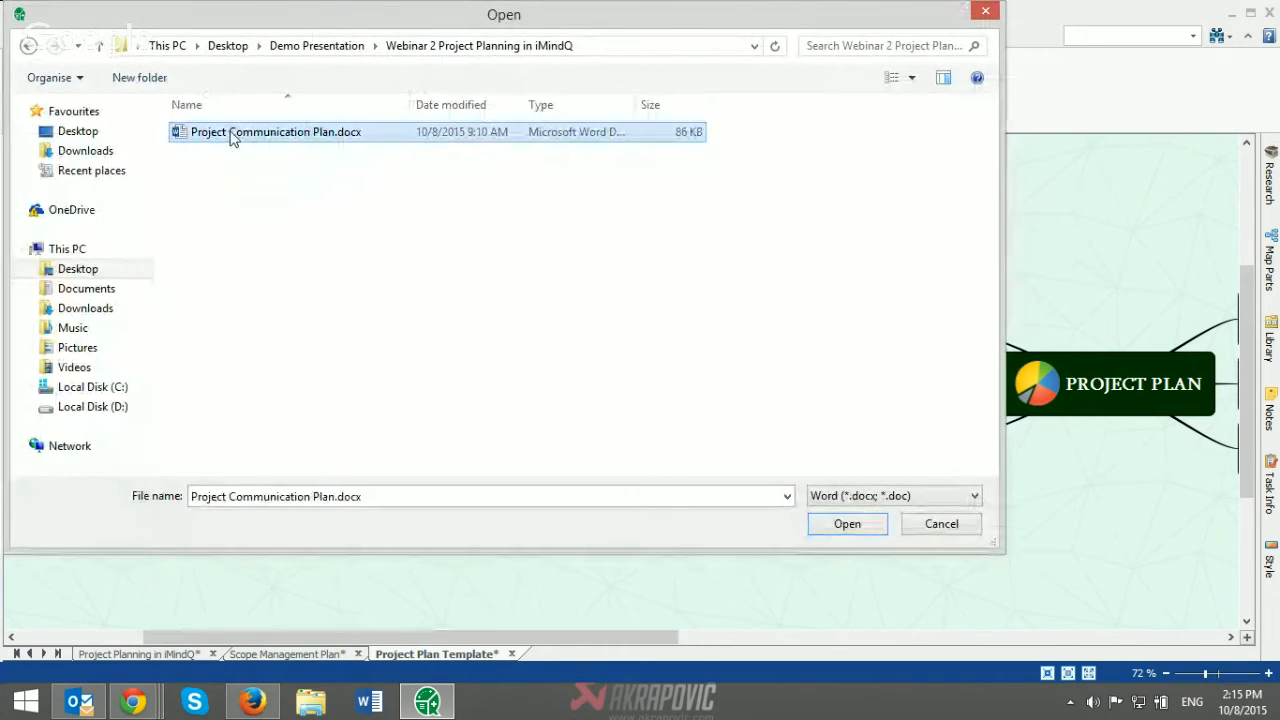
click(826, 524)
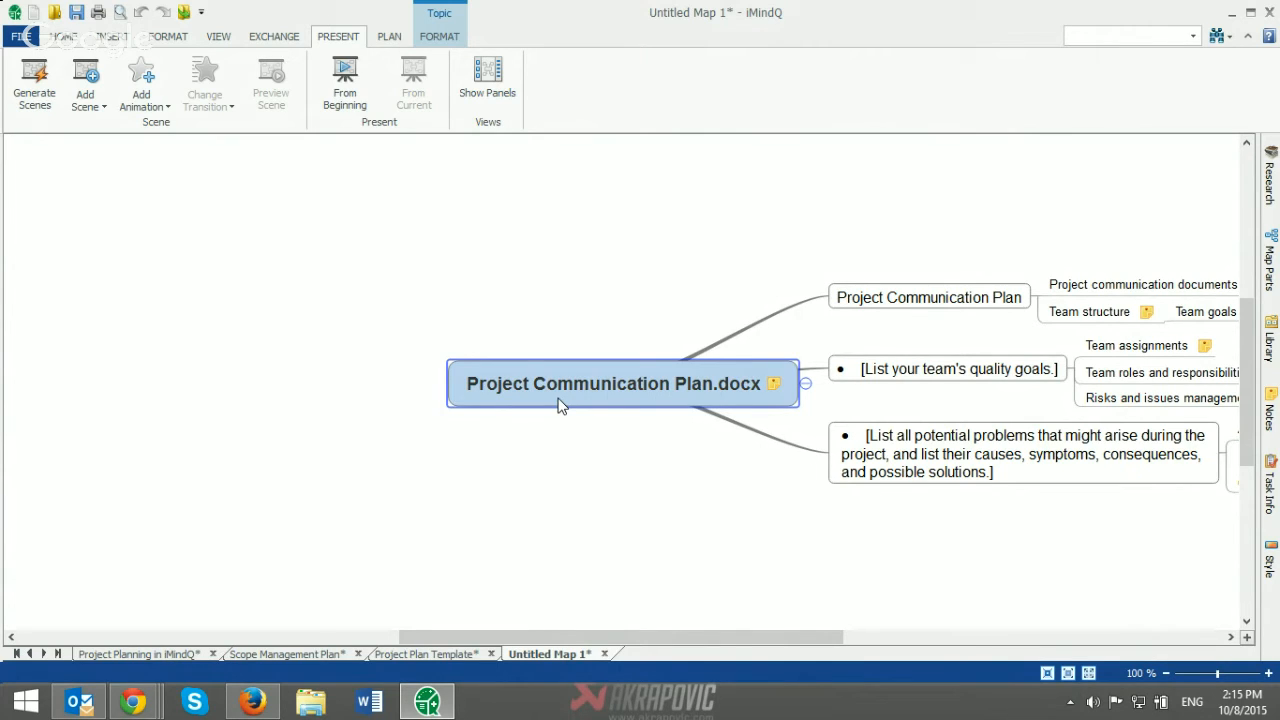
Step: Copy the imported Project Communication Plan.docx branch into the Communications Plan topic of the Project Plan Template map
click(413, 653)
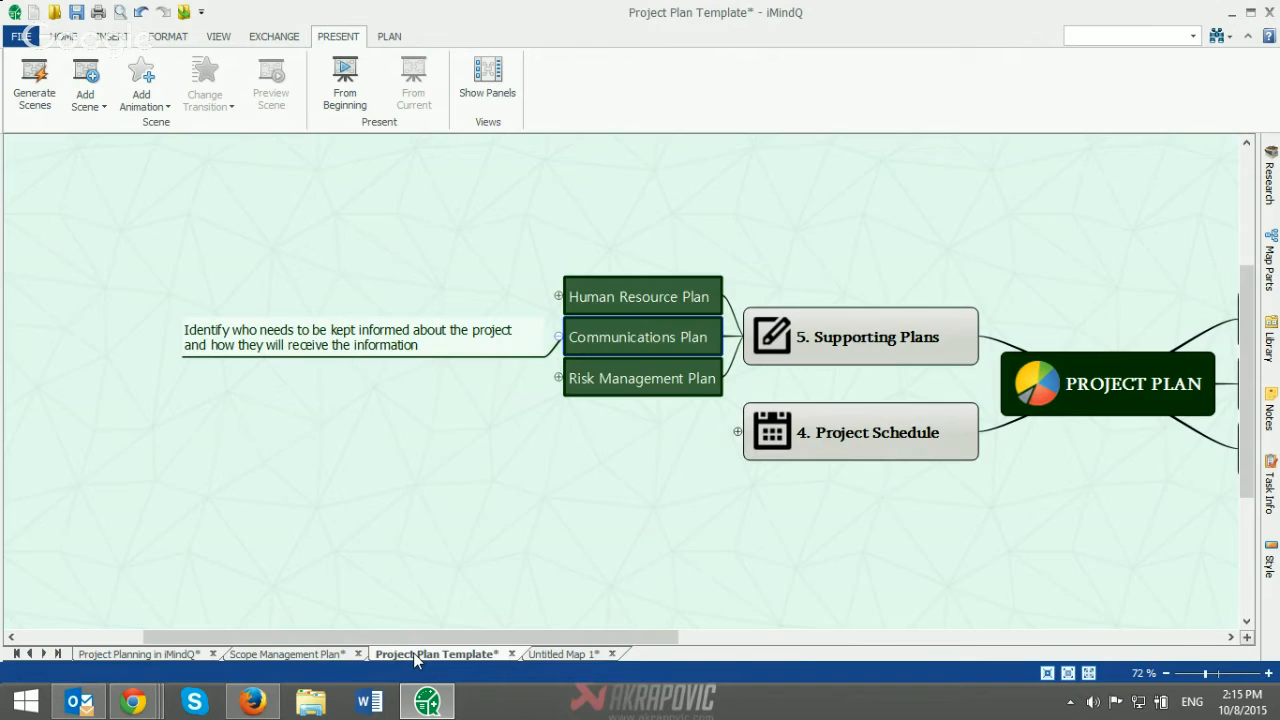
click(655, 419)
click(643, 349)
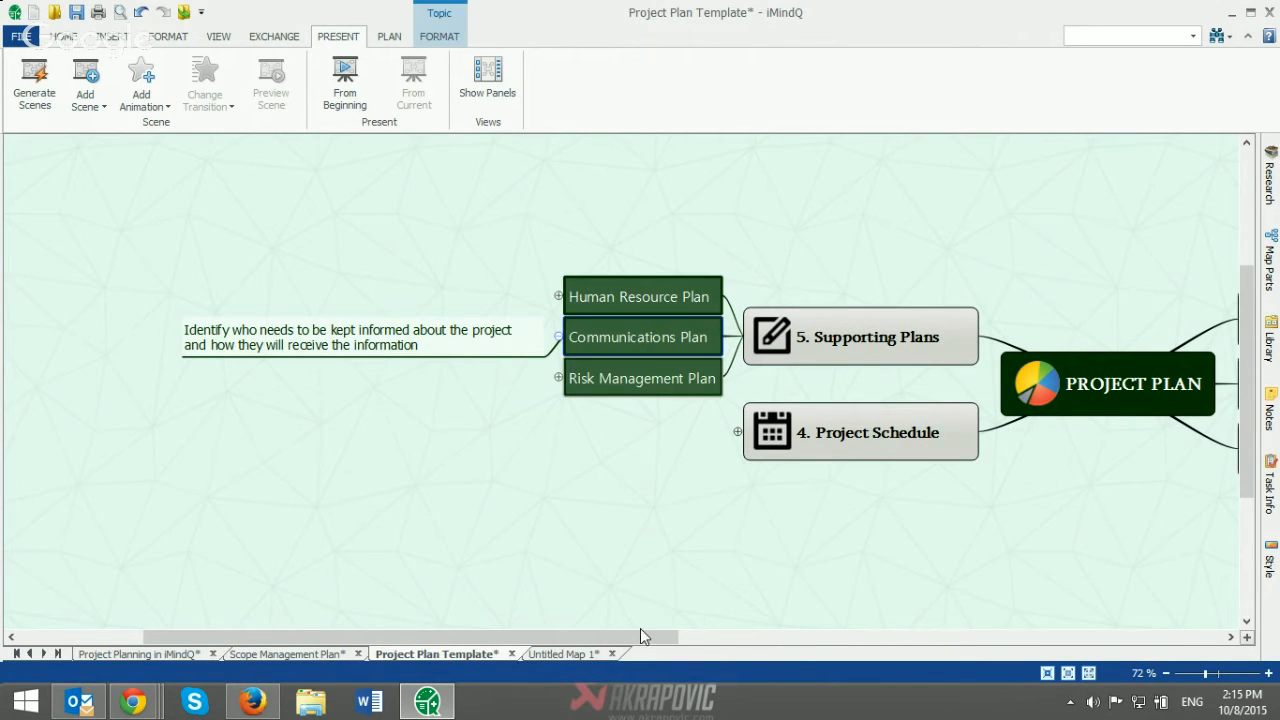
drag(640, 628, 597, 634)
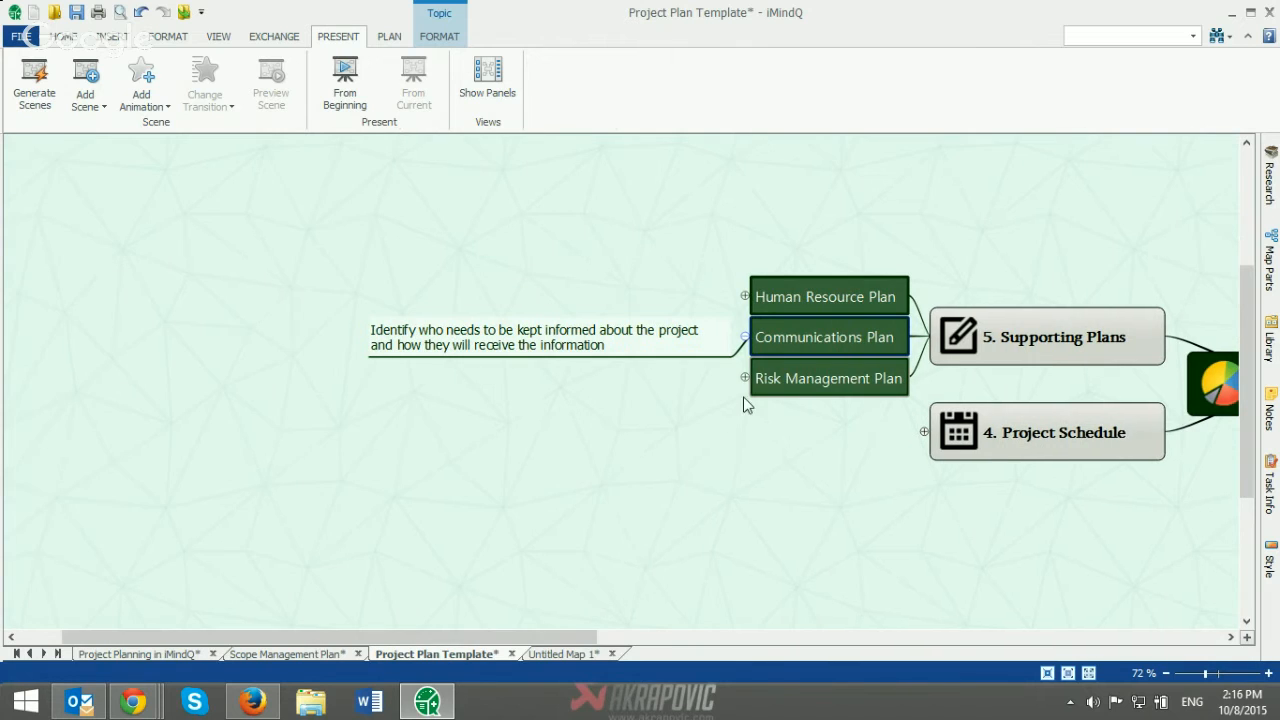
key(ctrl+v)
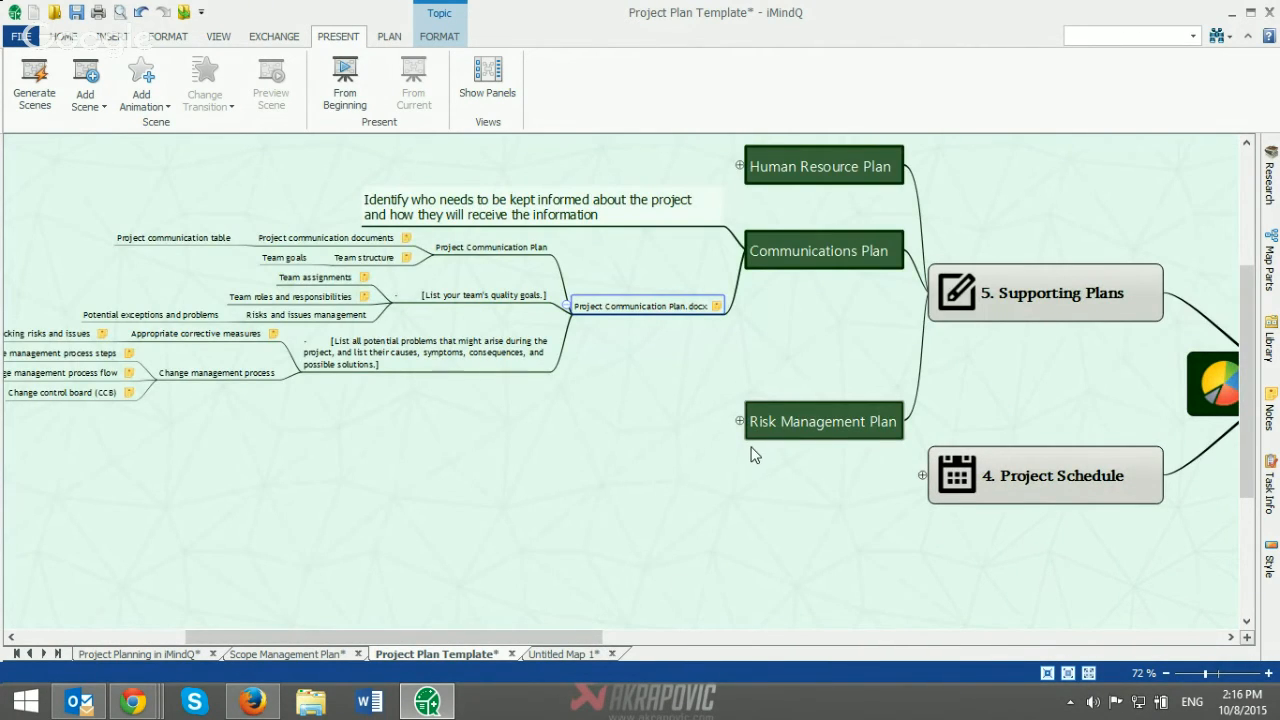
Step: Show the note on the Team structure subtopic within the pasted Project Communication Plan.docx branch
scroll(751, 446, up, 3)
drag(507, 641, 433, 641)
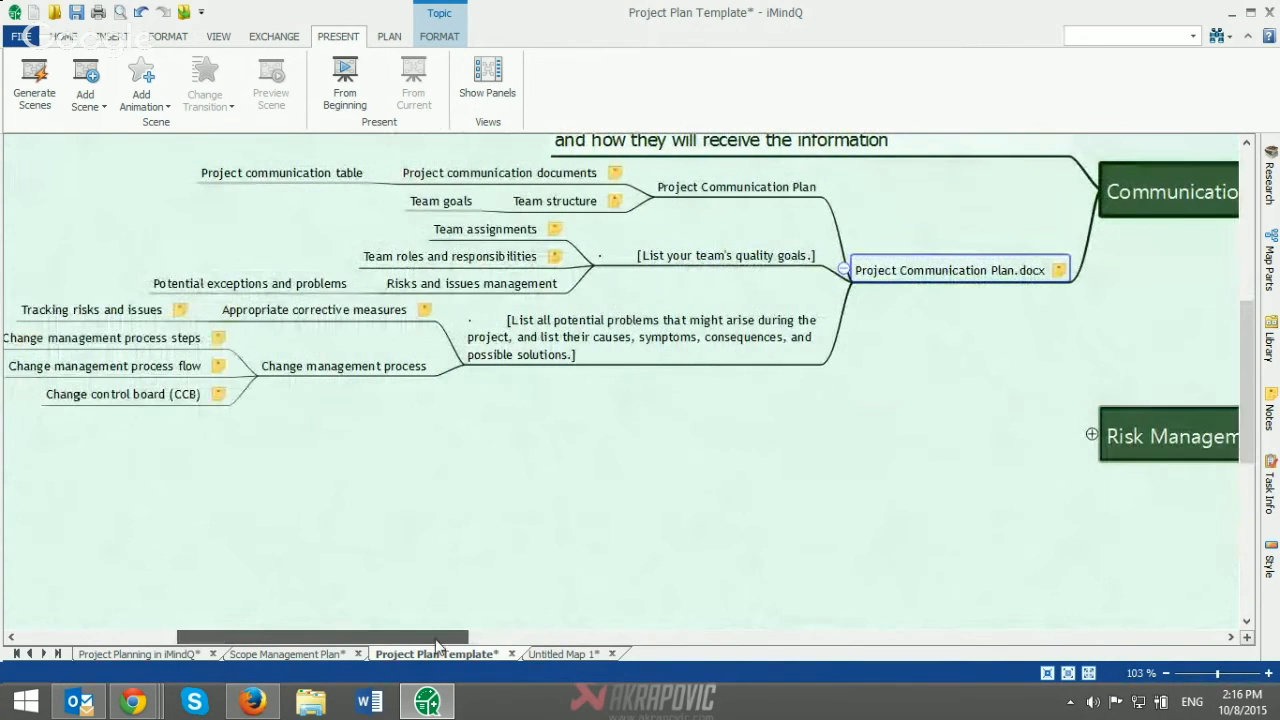
scroll(810, 464, up, 1)
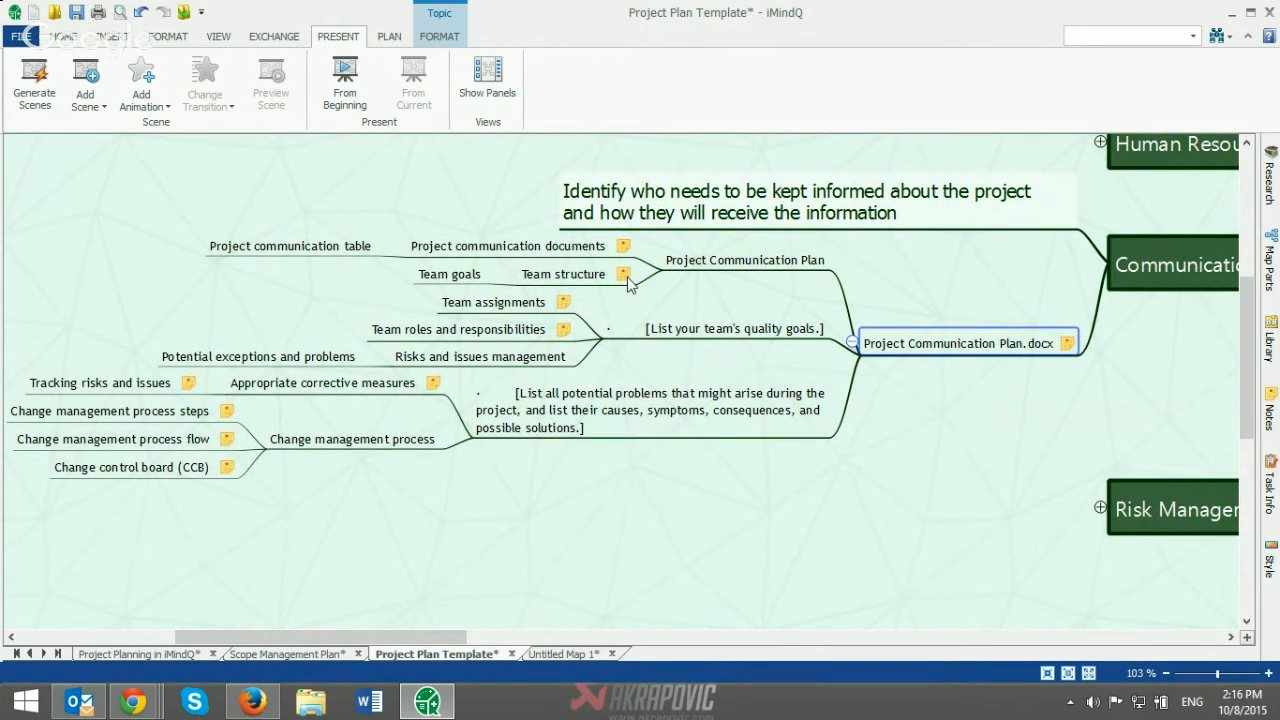
mouse_move(620, 253)
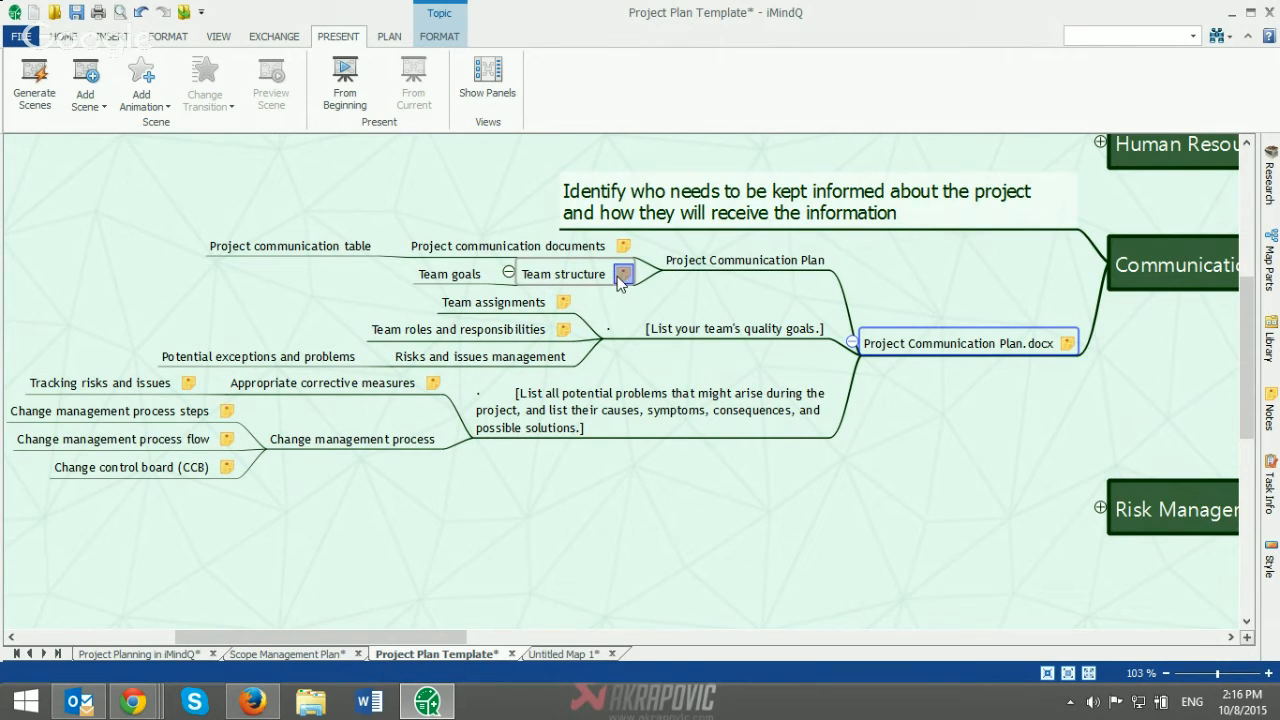
mouse_move(624, 282)
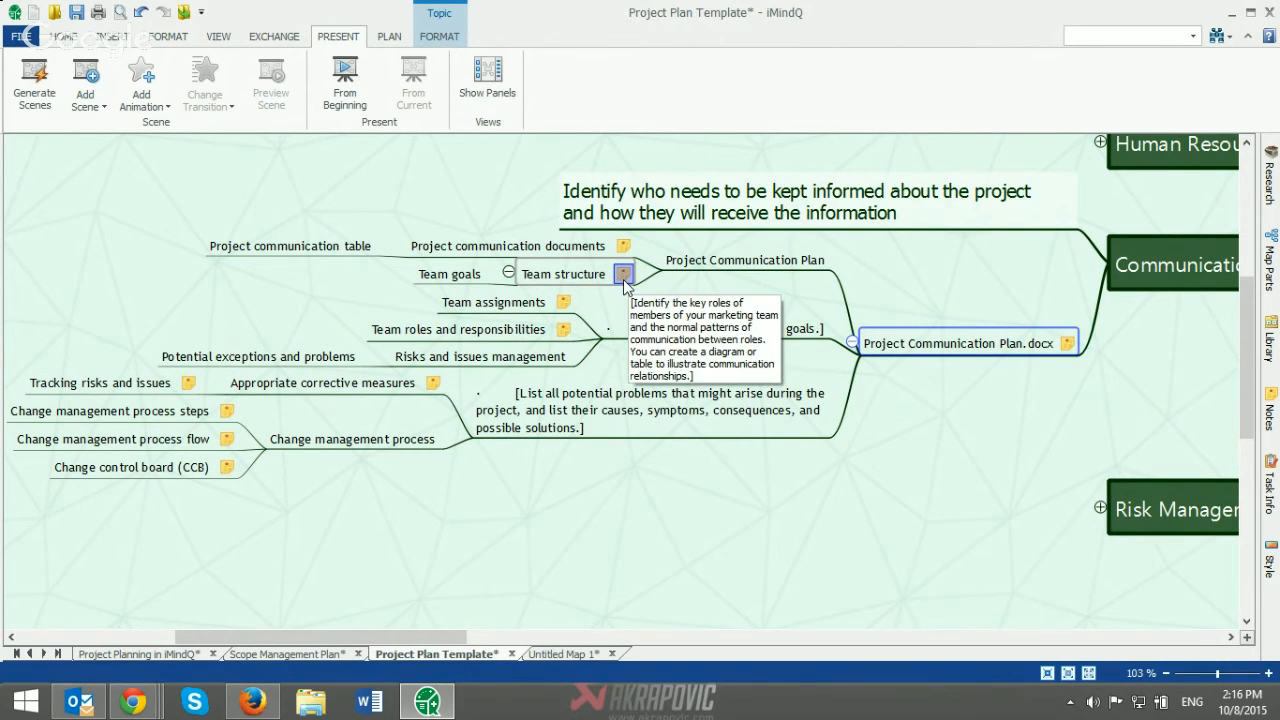
Step: Present the map from the beginning, drilling down through Supporting Plans and Communications Plan to the Project Communication Plan.docx topic
click(354, 99)
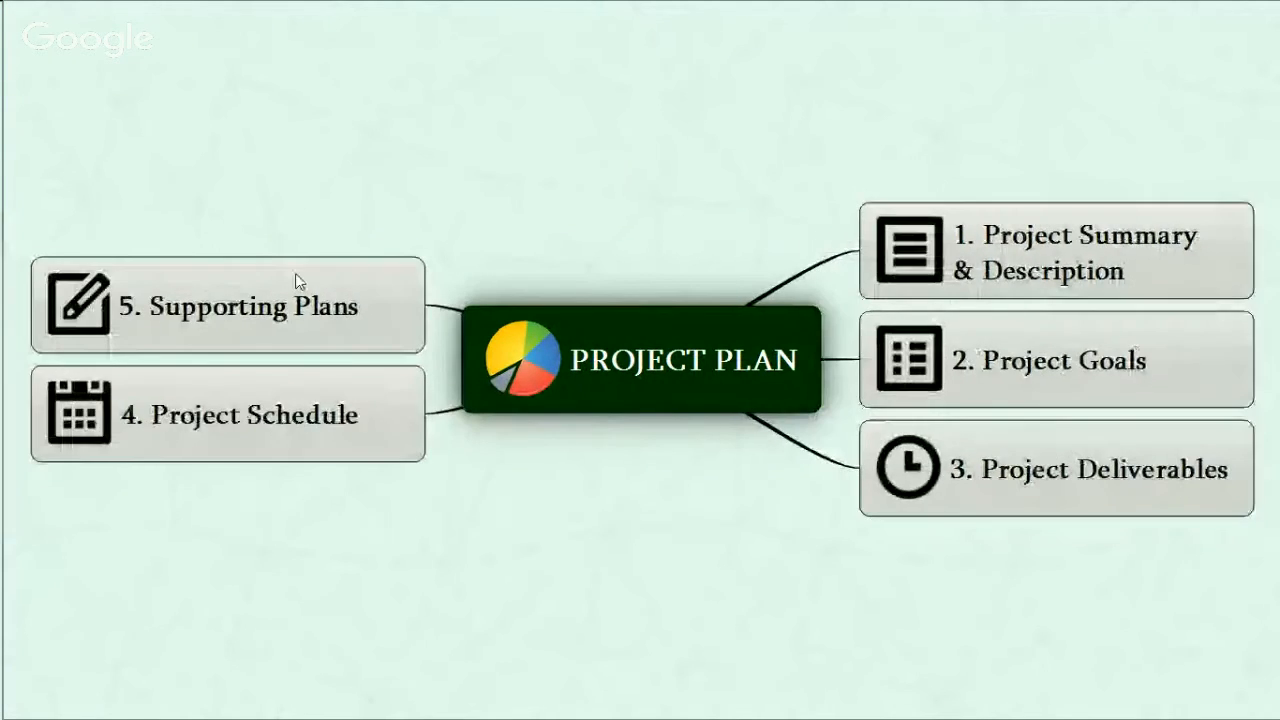
click(291, 286)
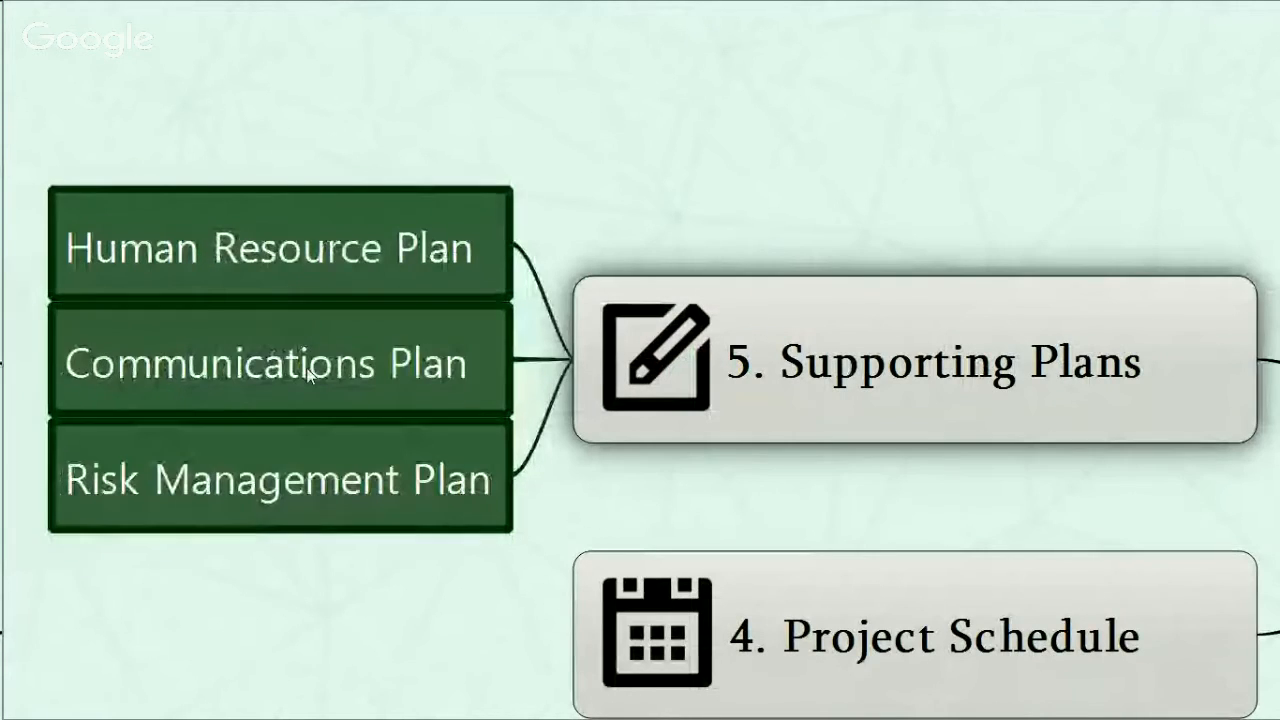
click(308, 369)
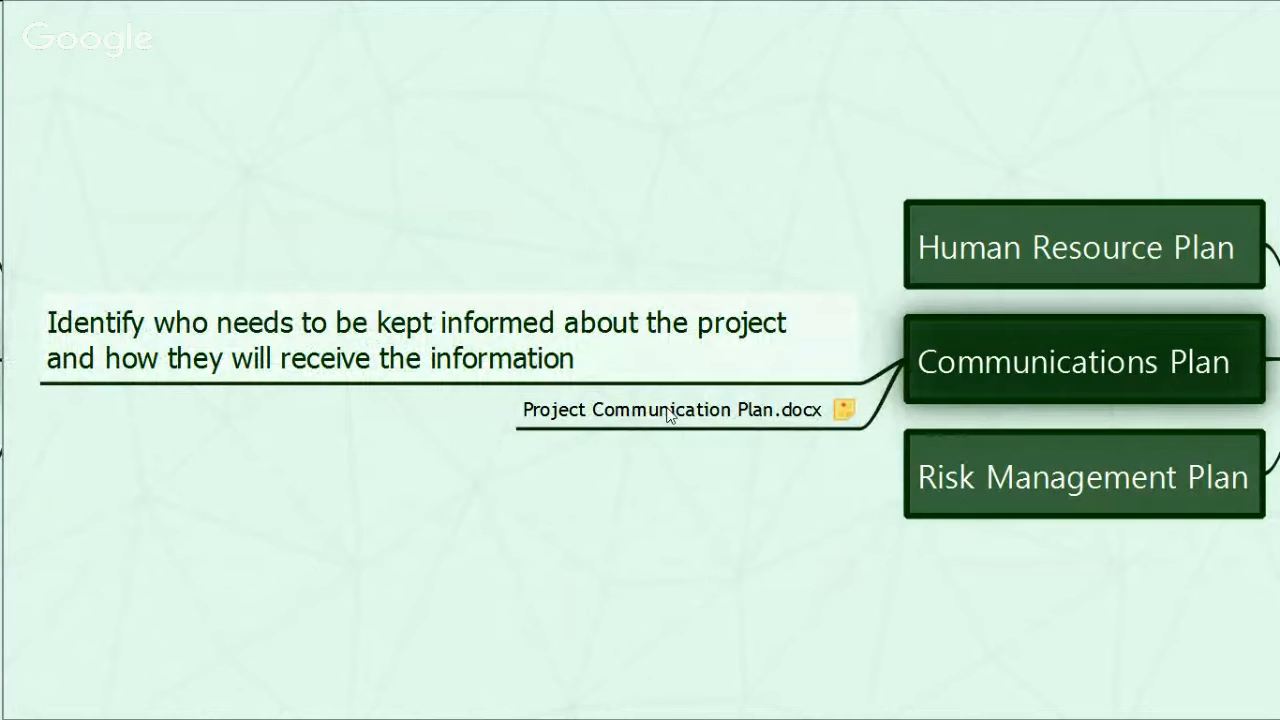
click(503, 408)
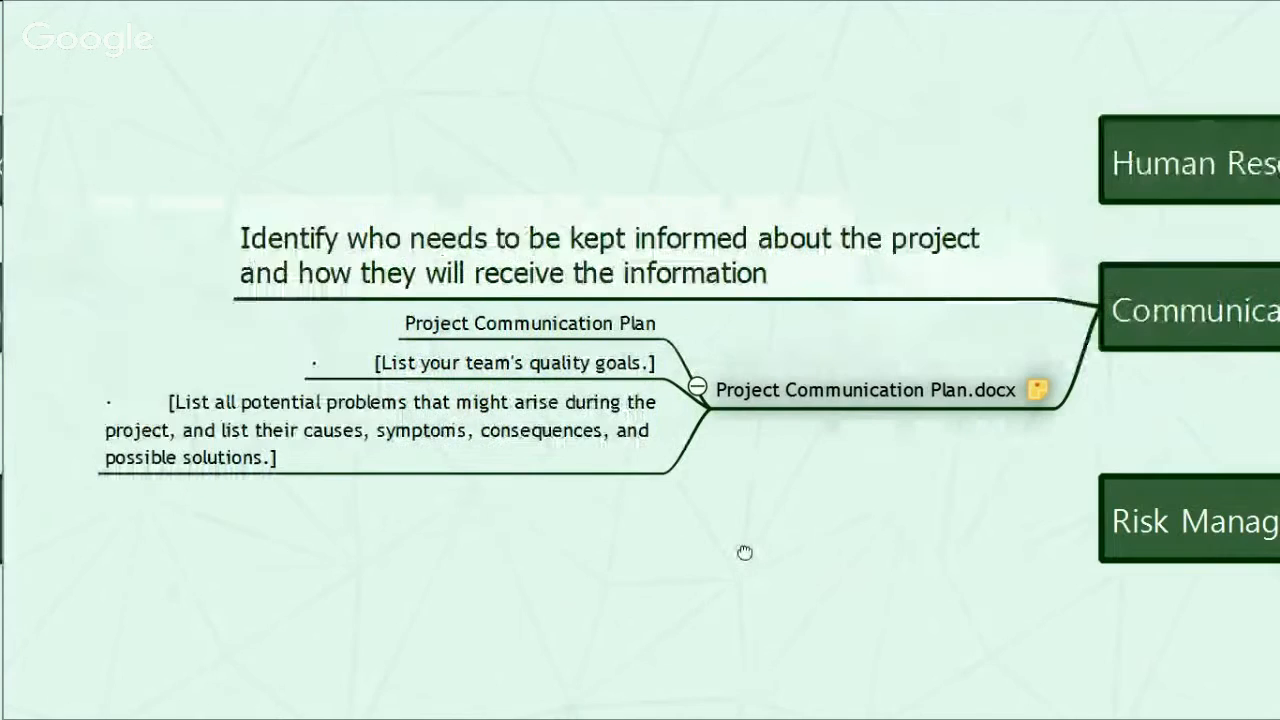
Step: Expand the "List all potential problems" topic, show the Appropriate corrective measures note, and exit the presentation
click(823, 381)
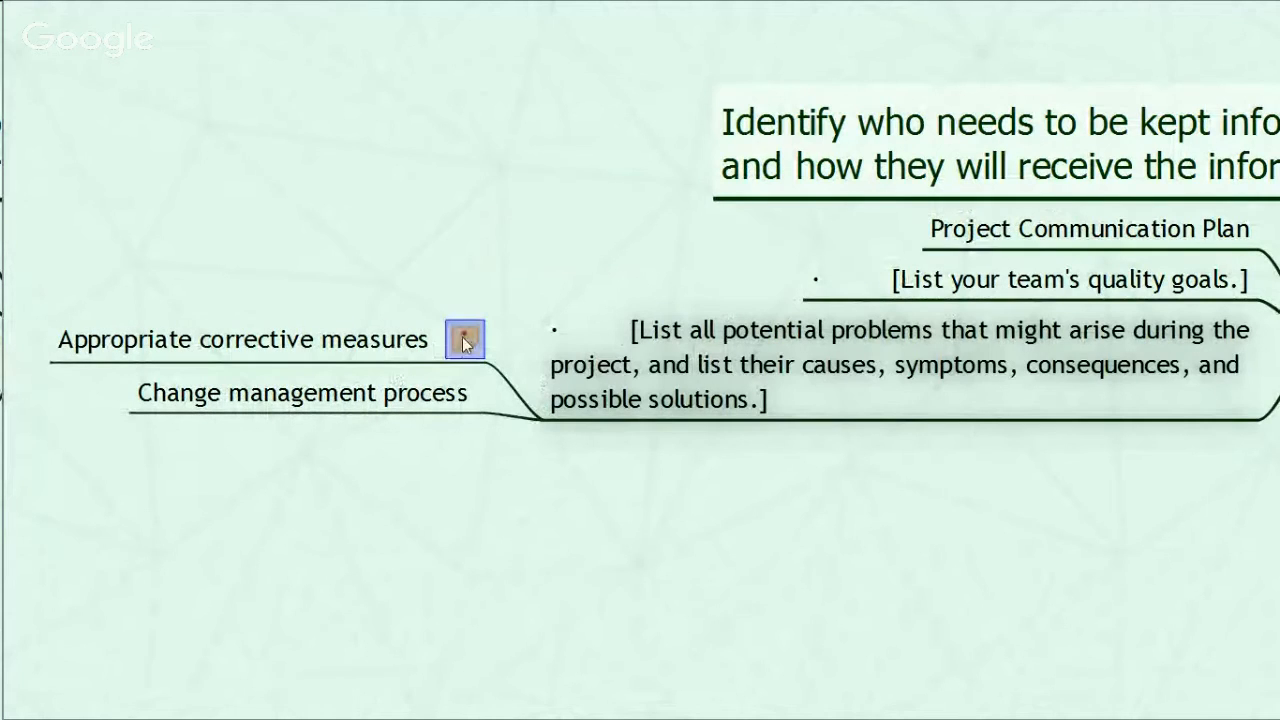
mouse_move(463, 341)
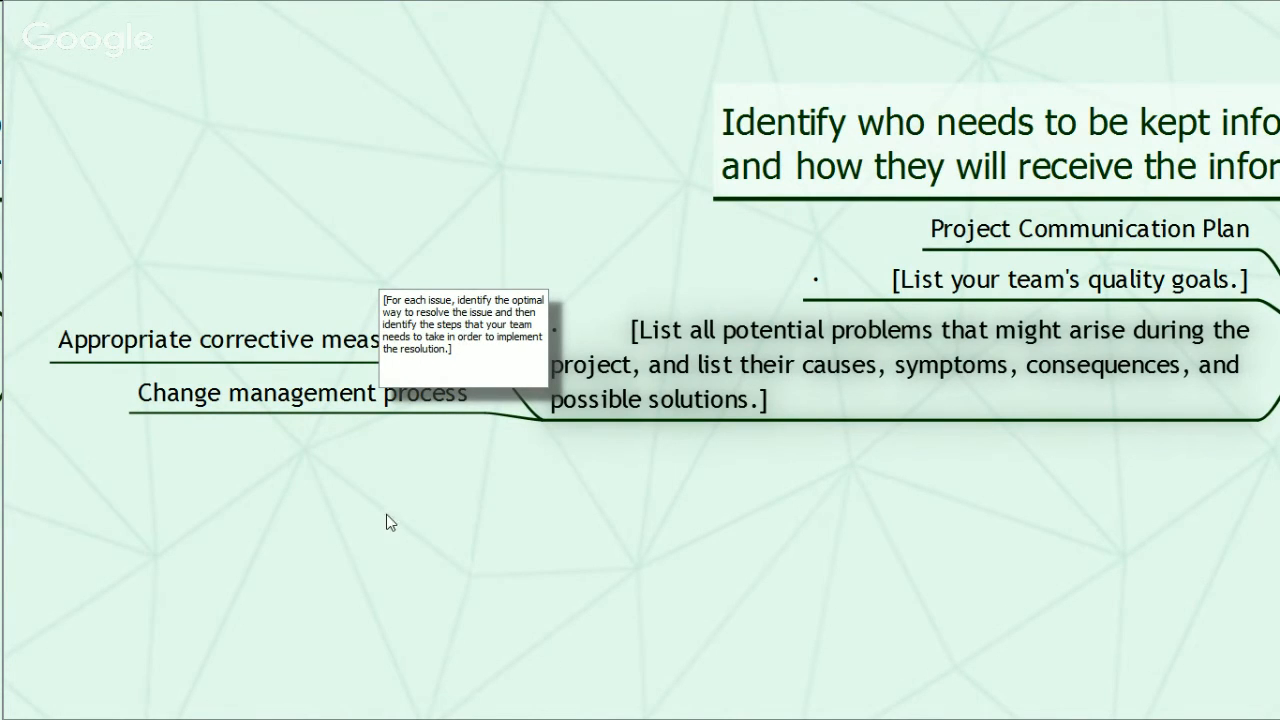
click(306, 345)
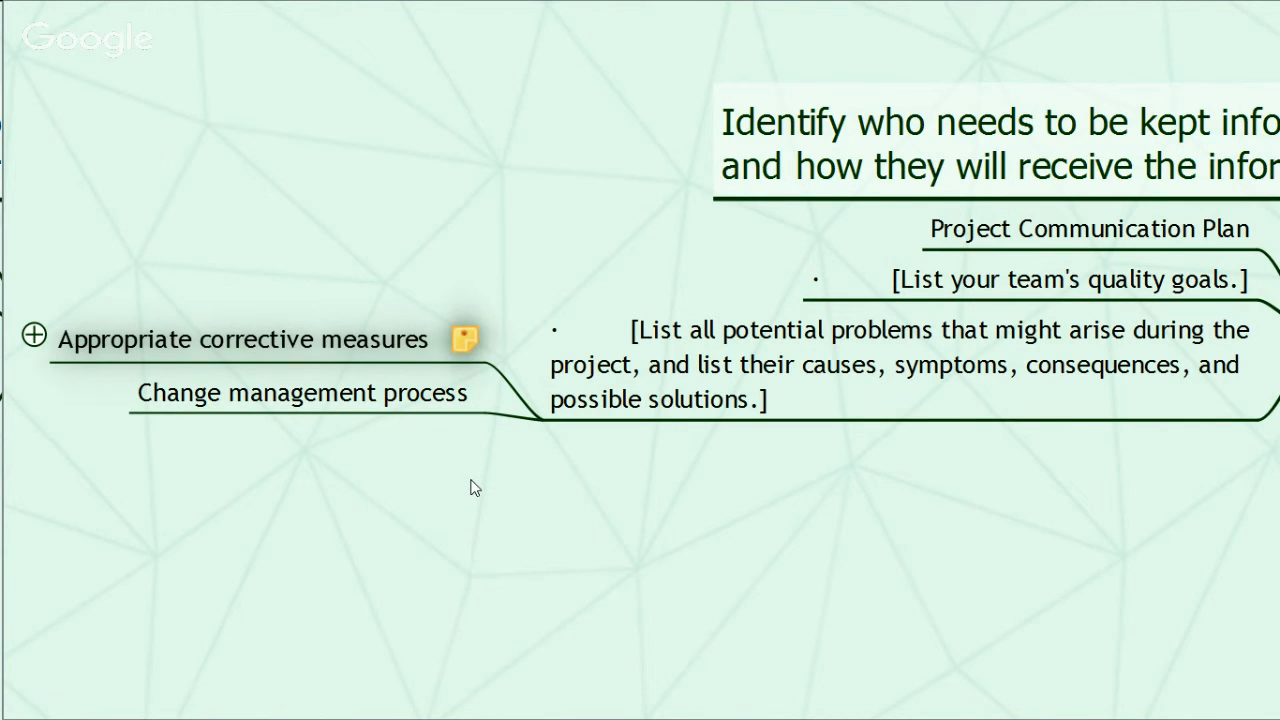
key(Escape)
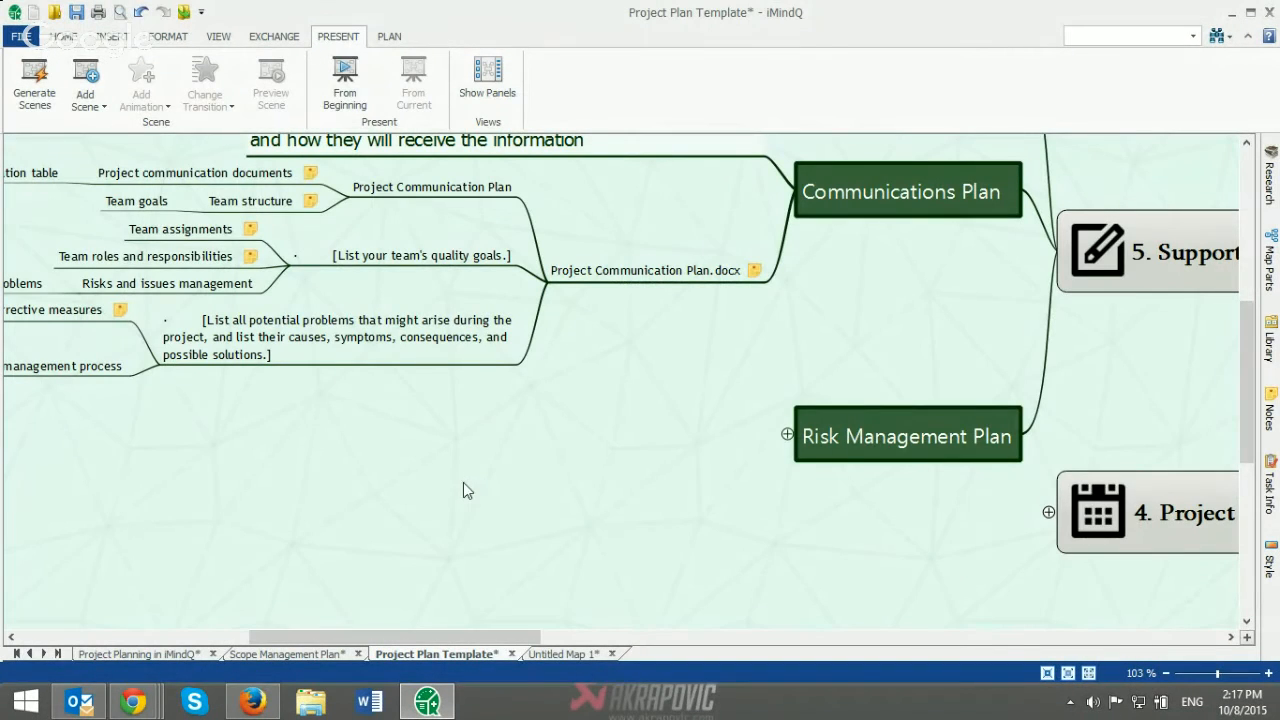
Step: Return to the Project Planning in iMindQ map and expand its "Develop a project schedule" topic
click(154, 655)
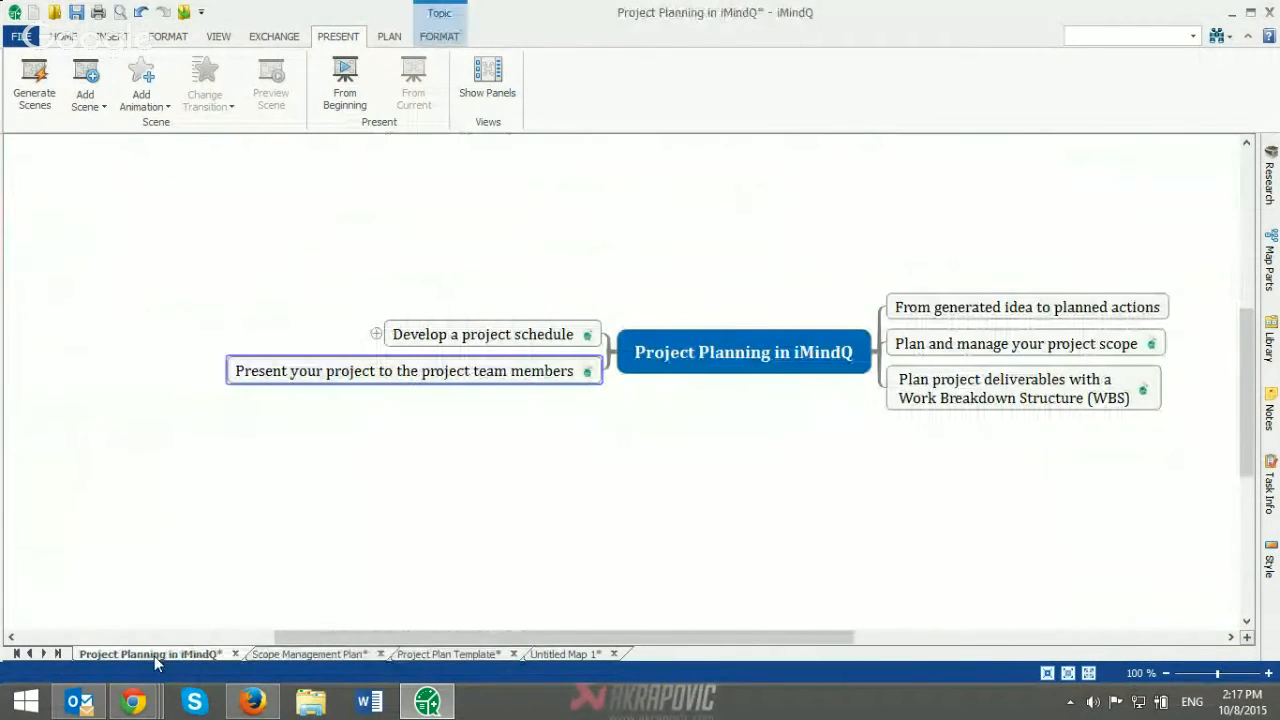
drag(490, 635, 544, 637)
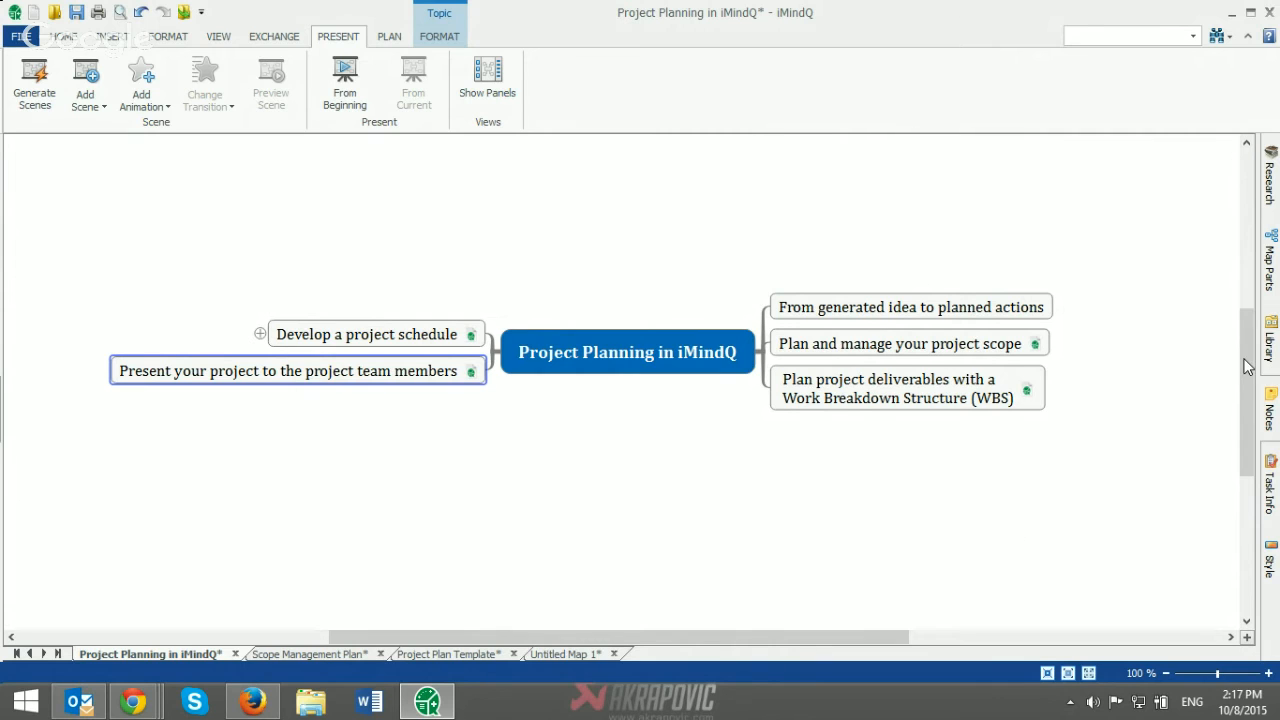
drag(1245, 366, 1245, 381)
drag(783, 636, 709, 641)
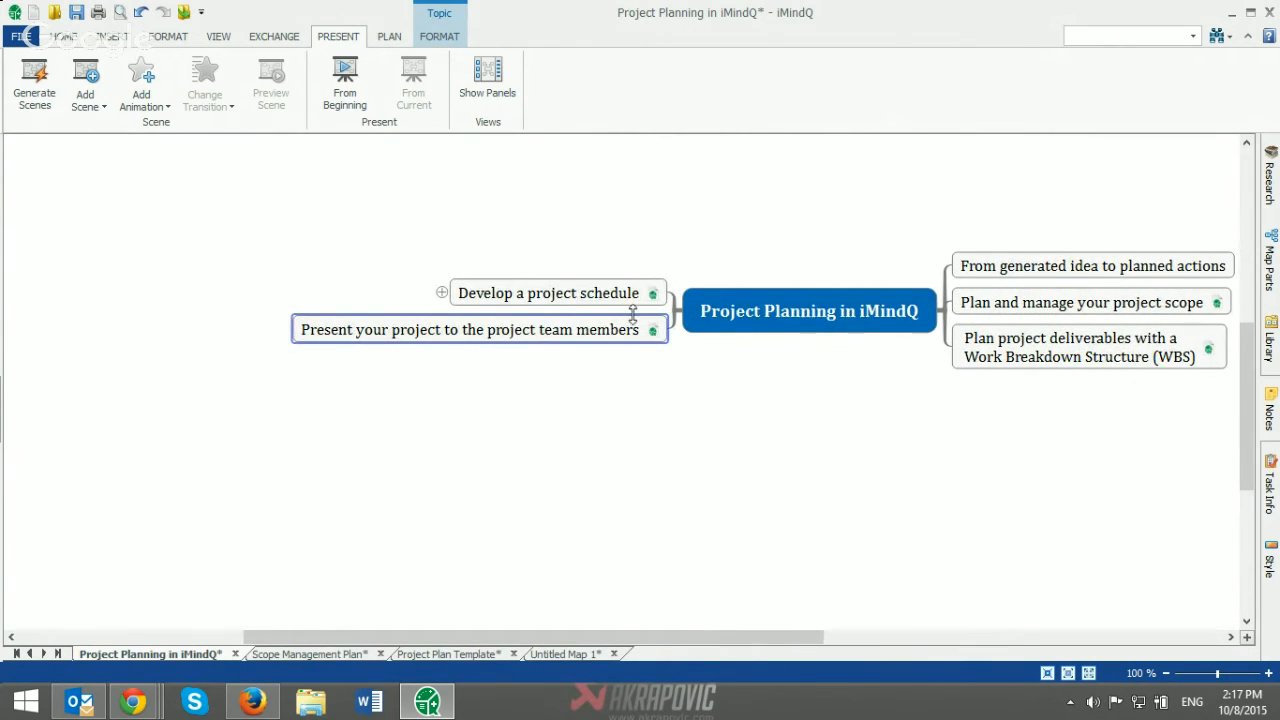
click(465, 303)
click(441, 292)
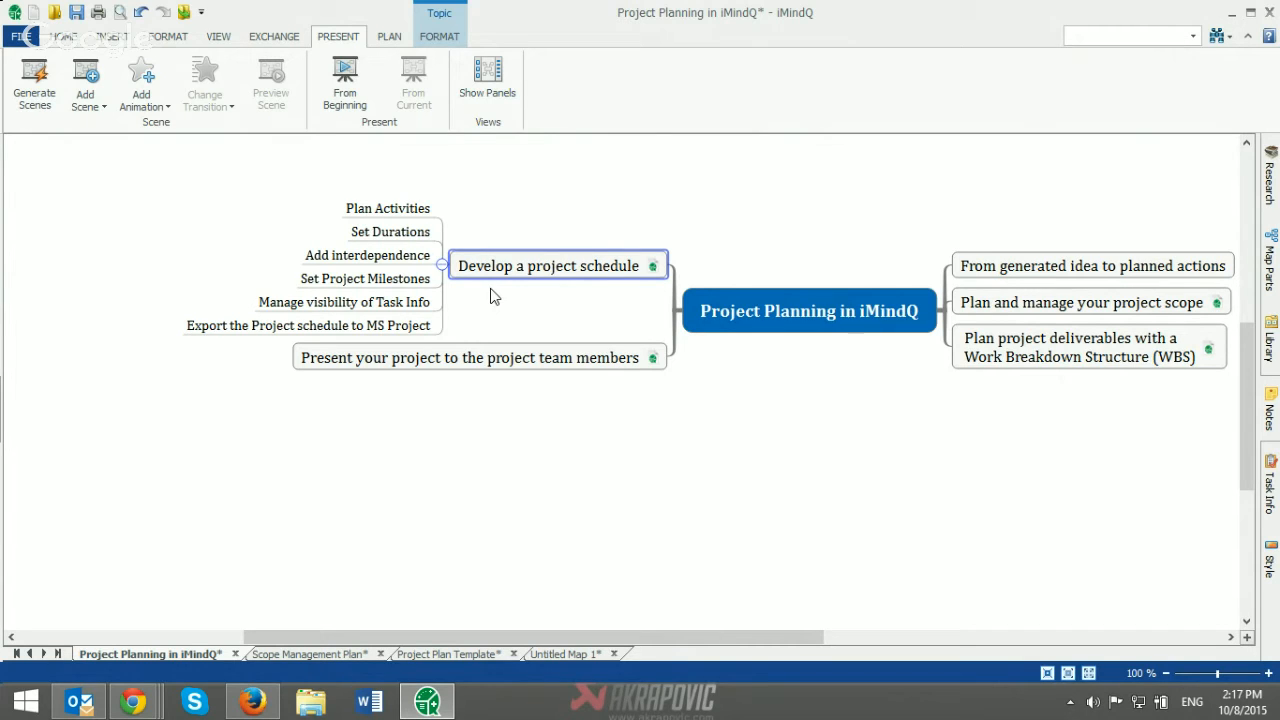
Step: Go through the project schedule subtopics one by one, from Plan Activities to Manage visibility of Task Info
click(381, 210)
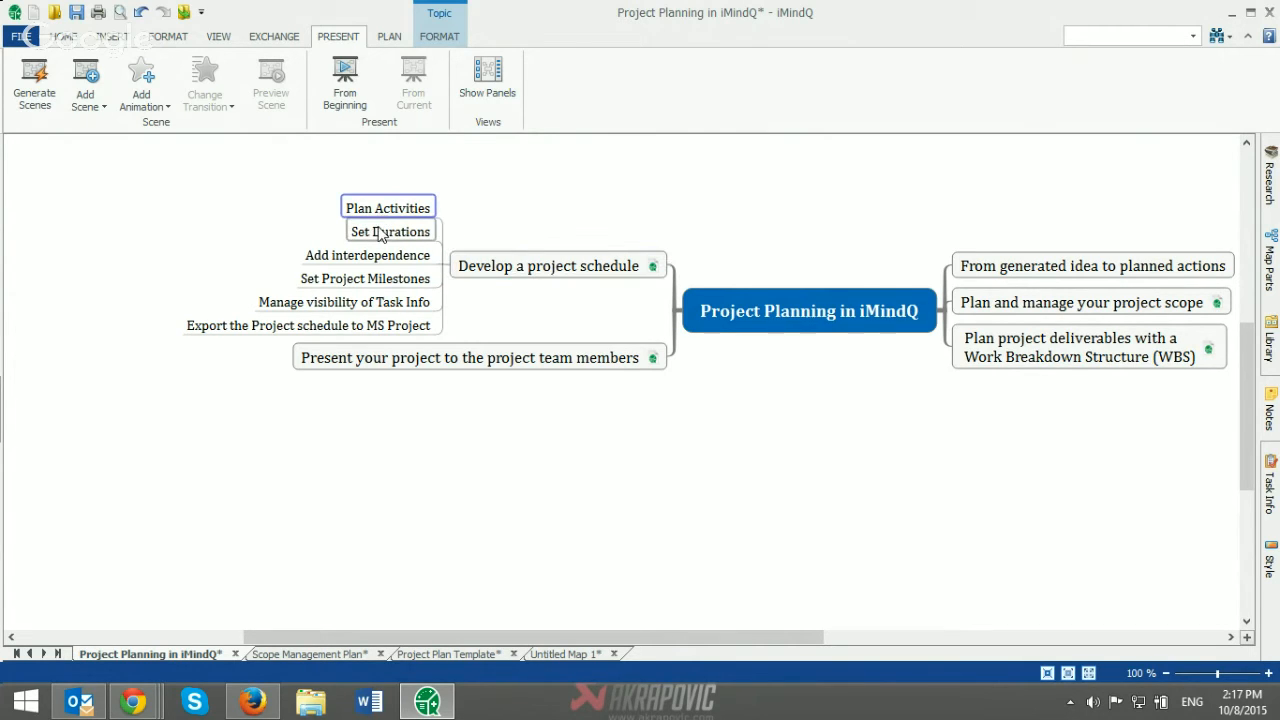
click(380, 236)
click(366, 255)
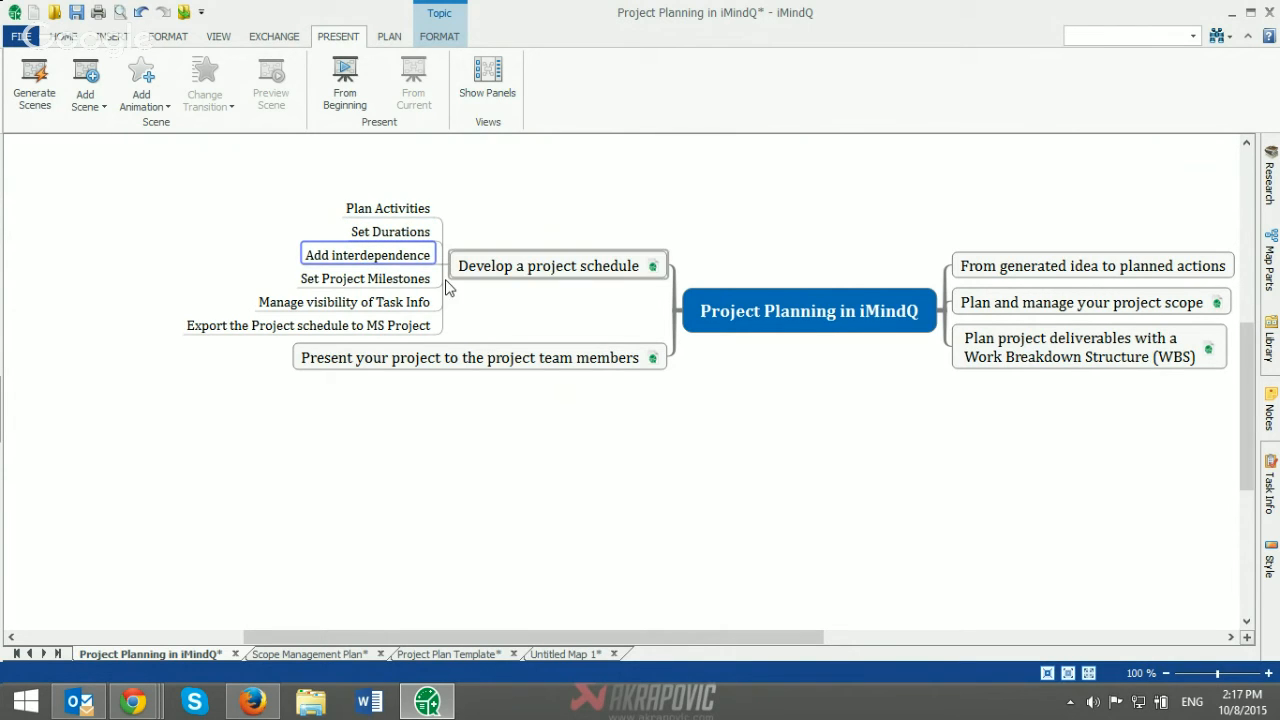
click(386, 283)
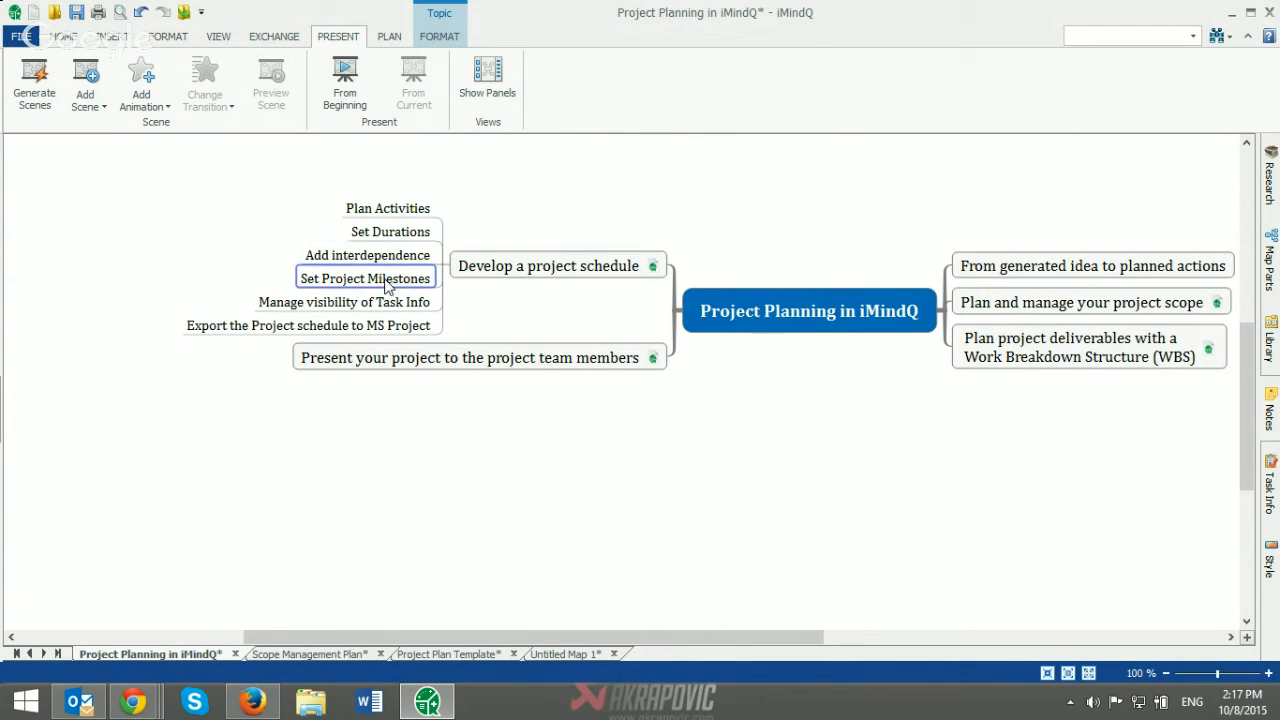
click(378, 304)
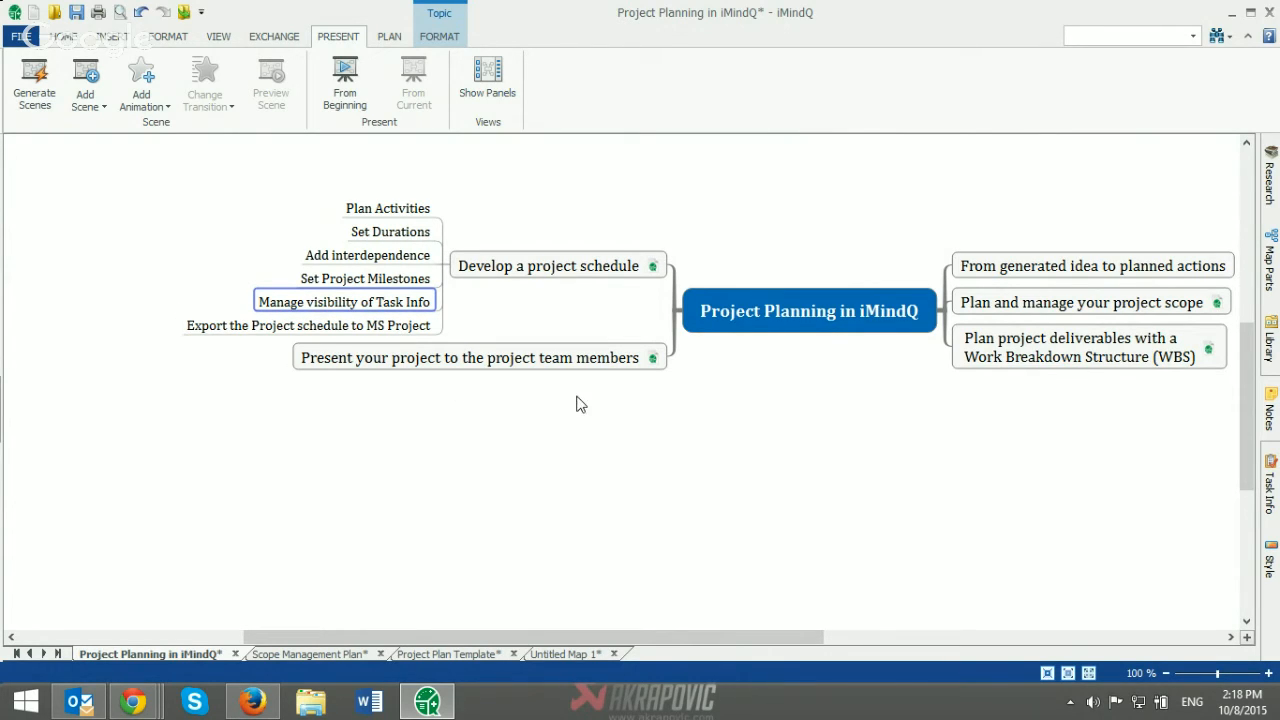
Step: Open the map attached to "Develop a project schedule" and select its Desktop Applications, Mobile Applications and Online Application topics in turn
click(651, 268)
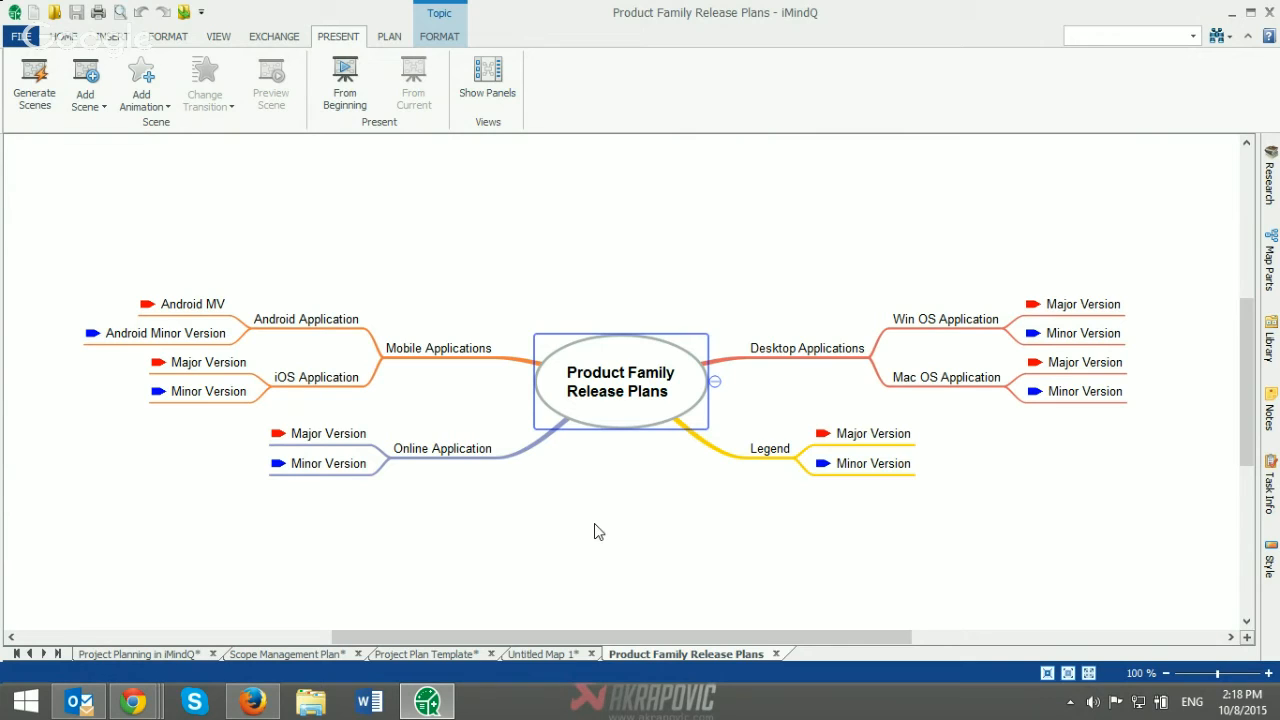
click(809, 354)
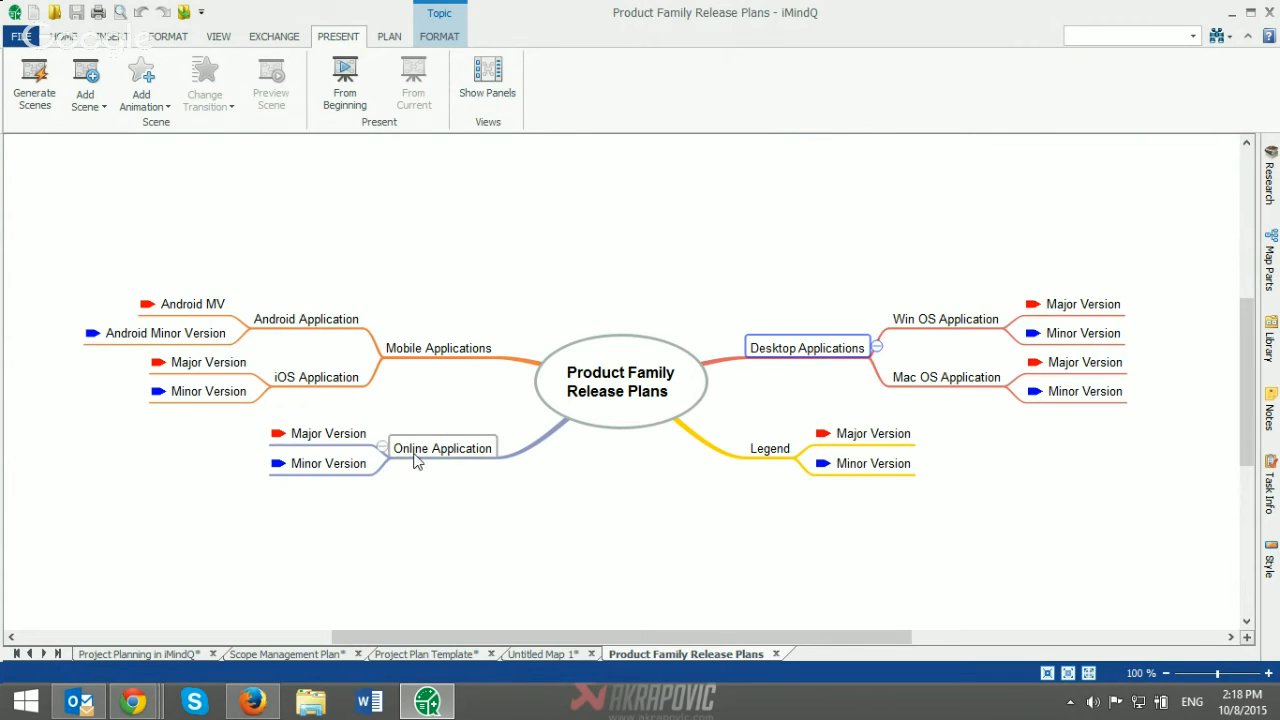
click(433, 356)
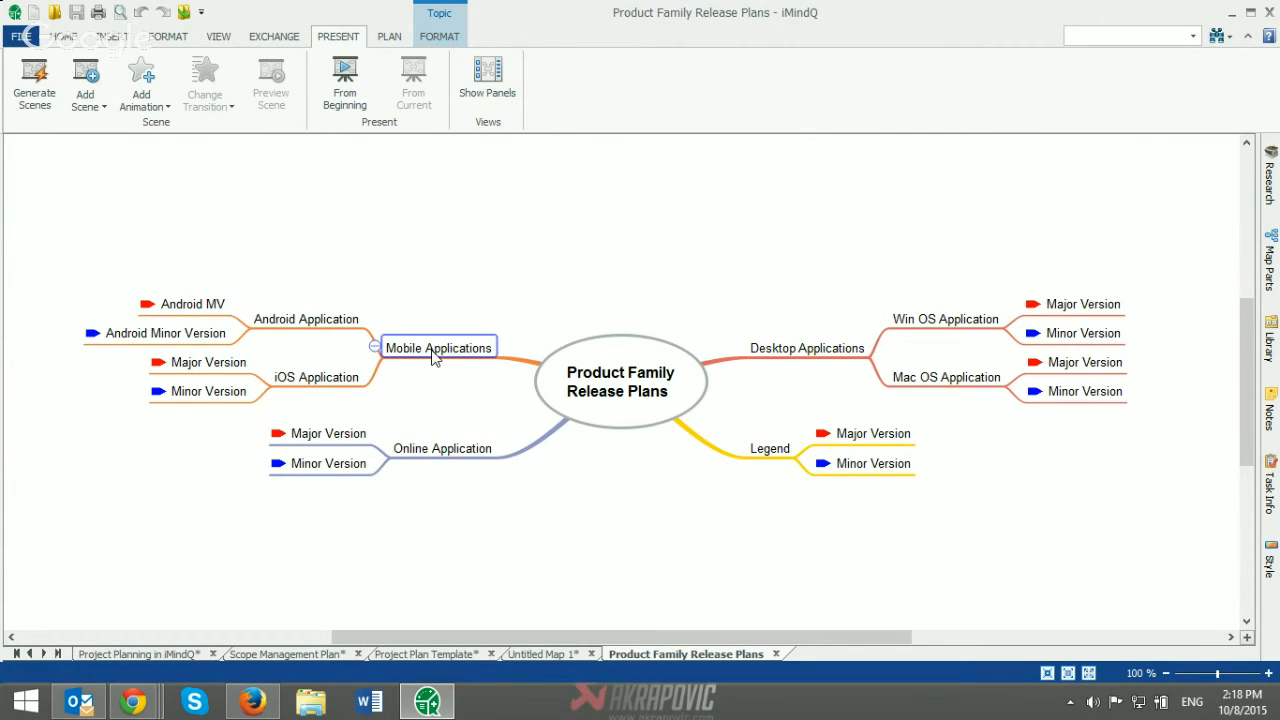
click(440, 453)
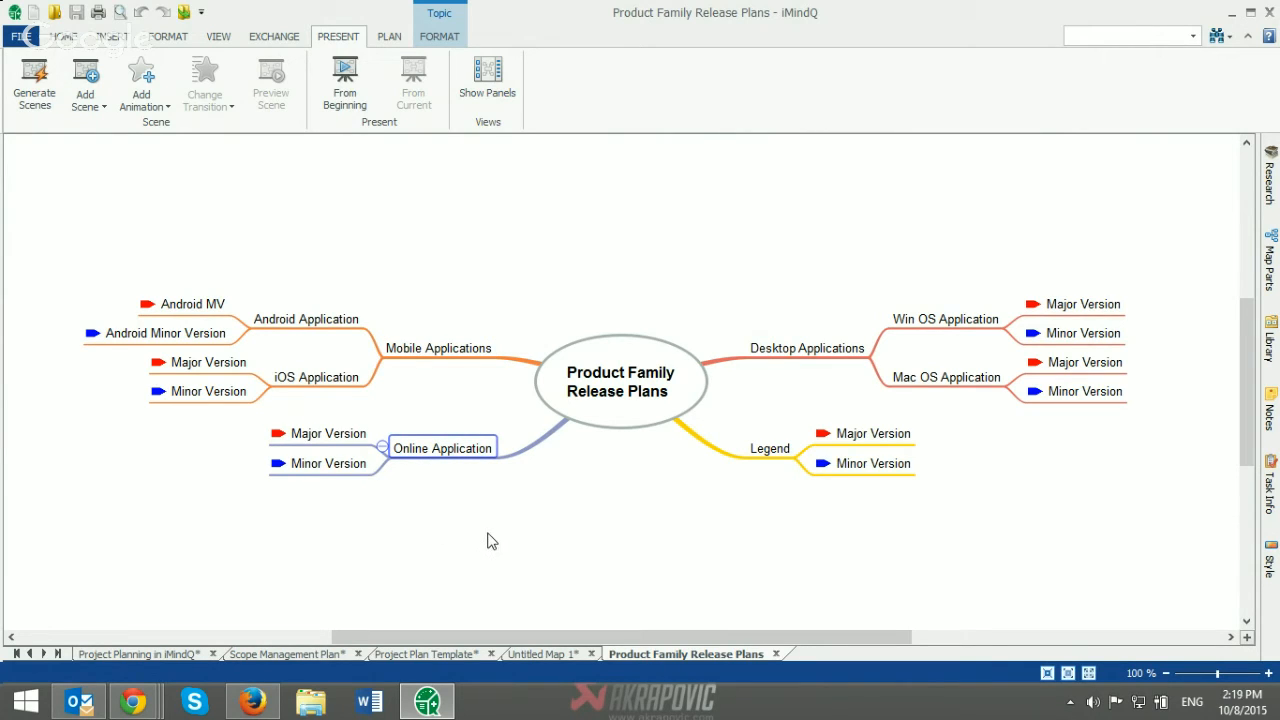
Step: Show the General category of the map parts library and go to its Improvements and New Features parts
drag(752, 637, 850, 642)
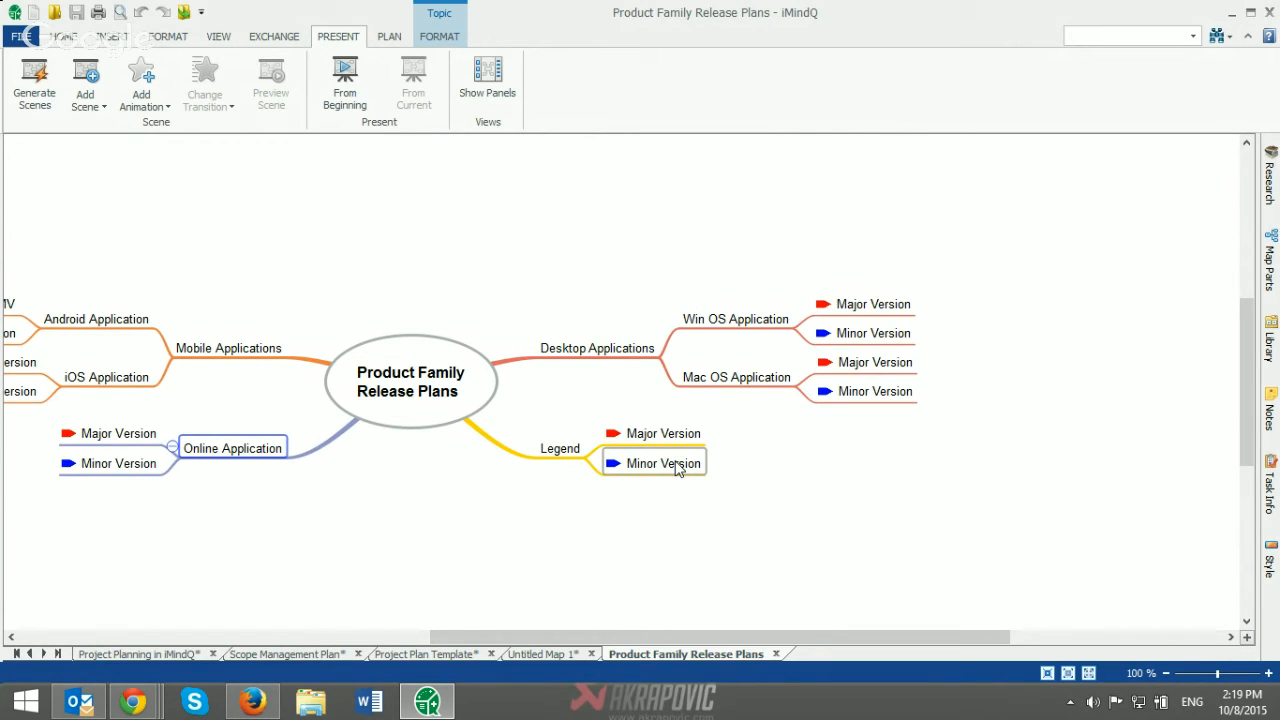
drag(767, 640, 863, 637)
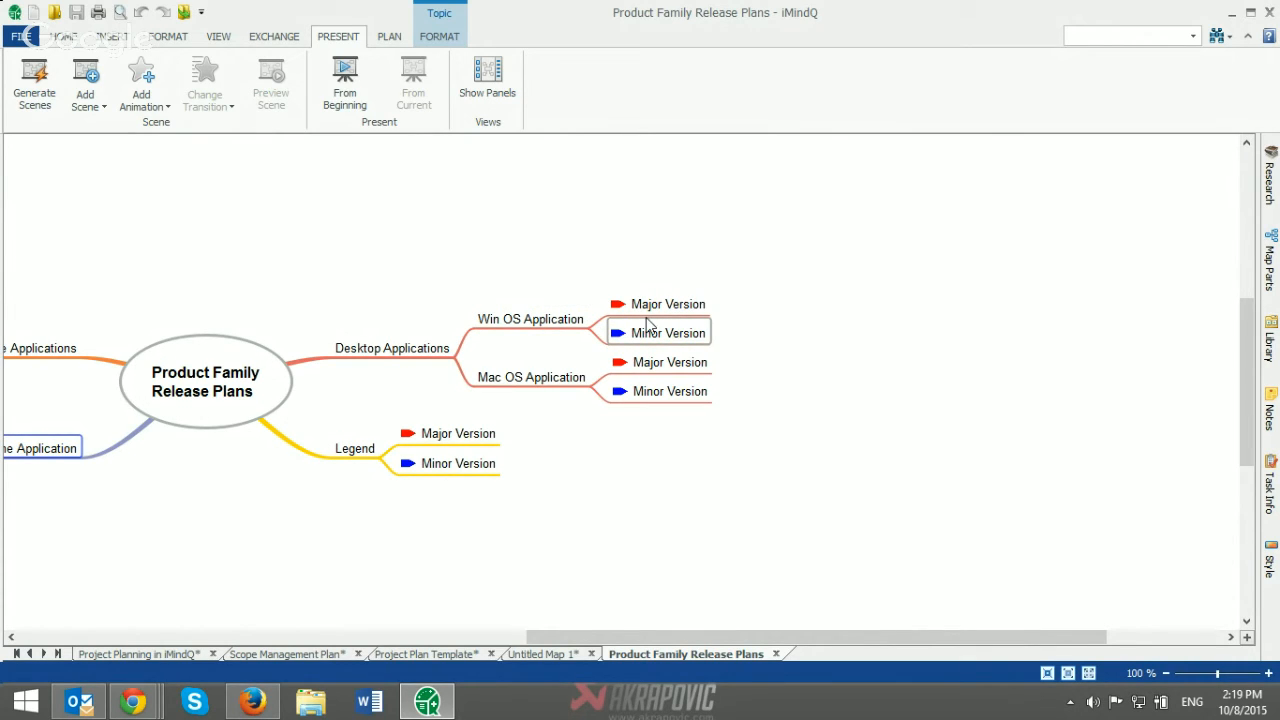
click(1270, 275)
click(1245, 168)
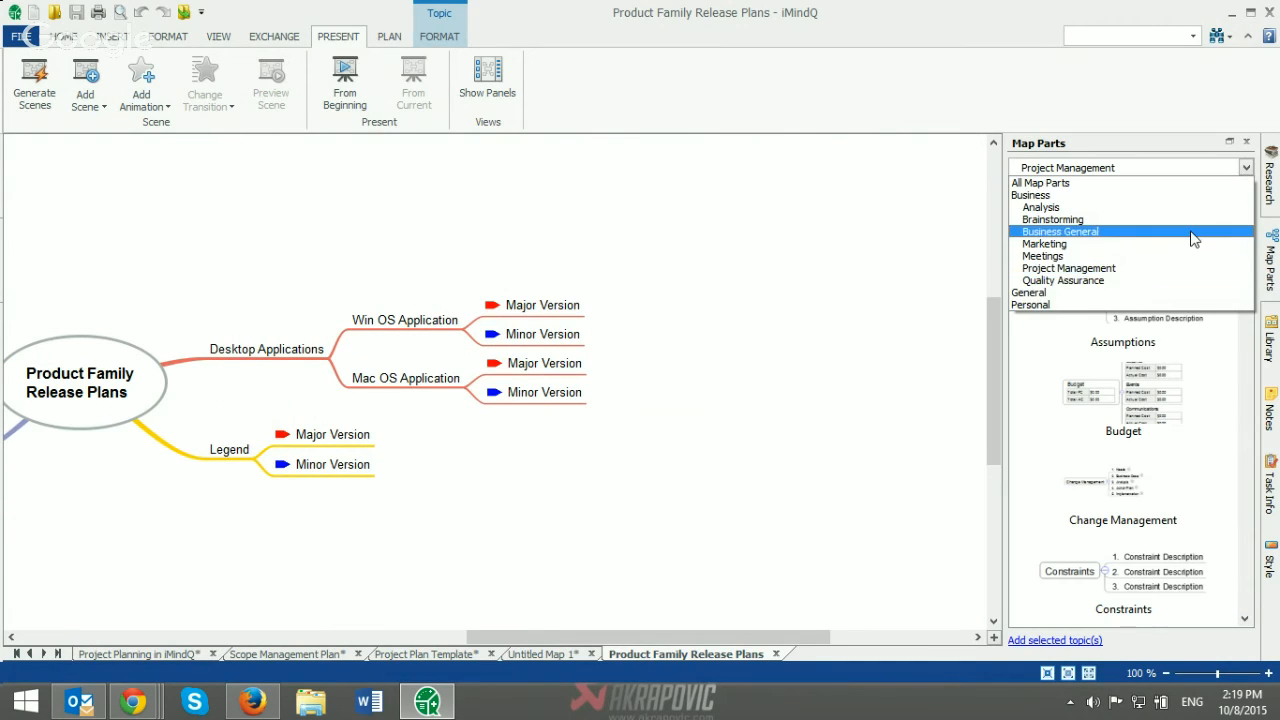
click(1085, 293)
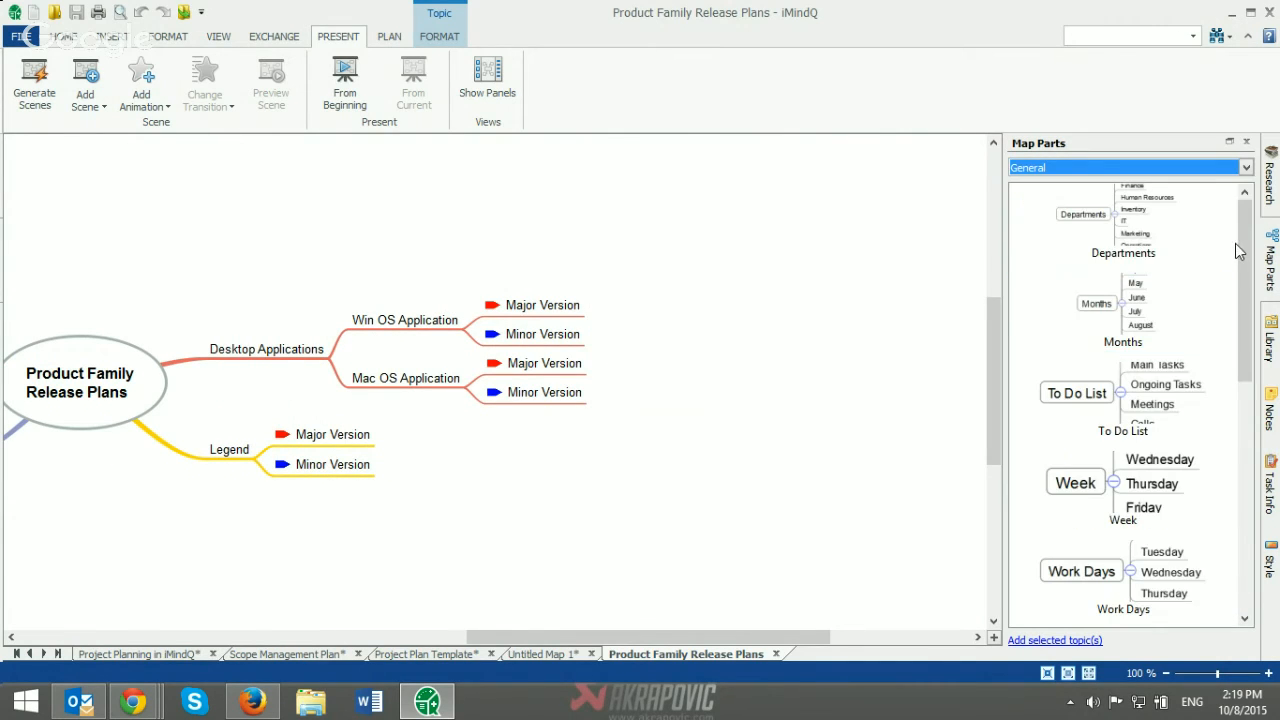
drag(1243, 262, 1245, 500)
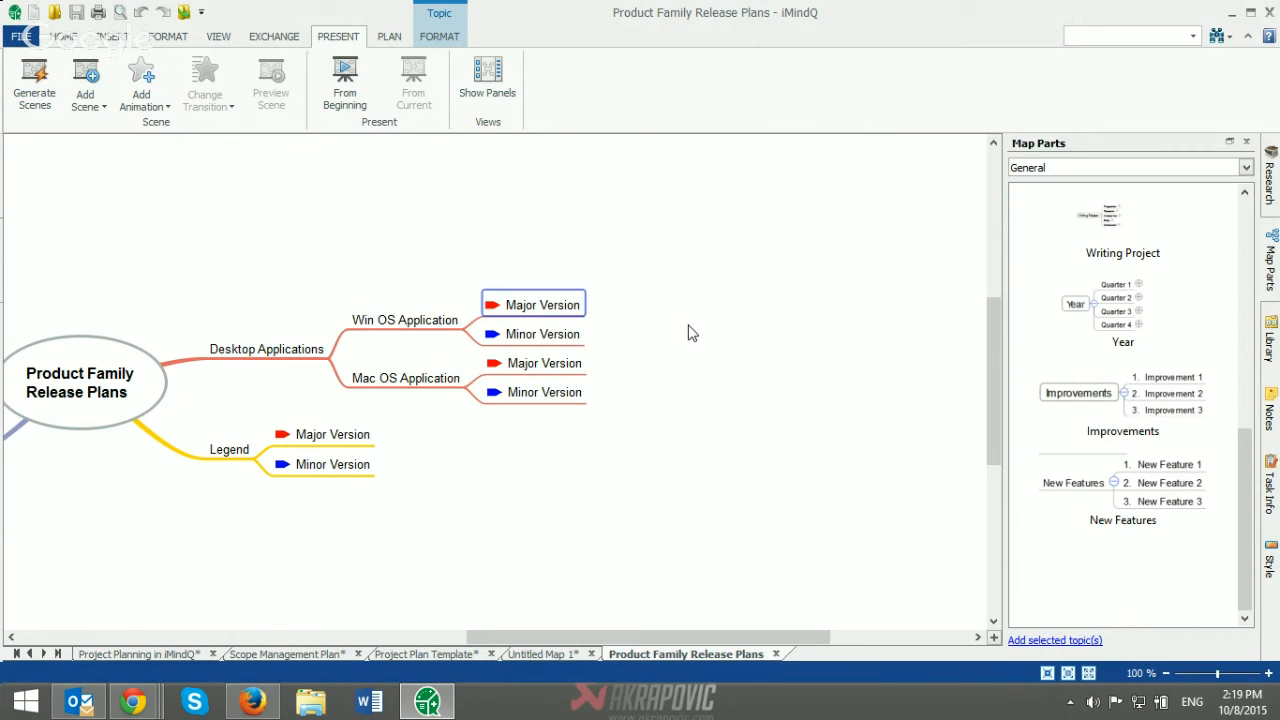
text(Re)
key(BackSpace)
key(BackSpace)
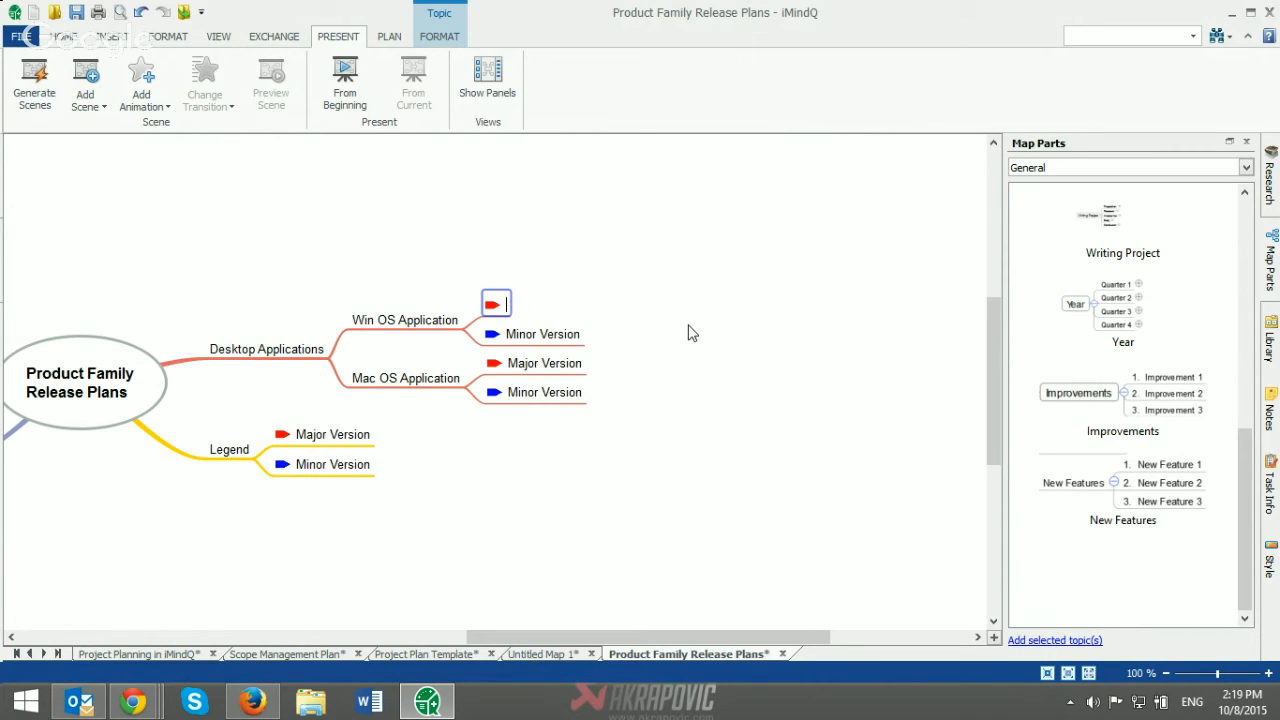
text(Major Version)
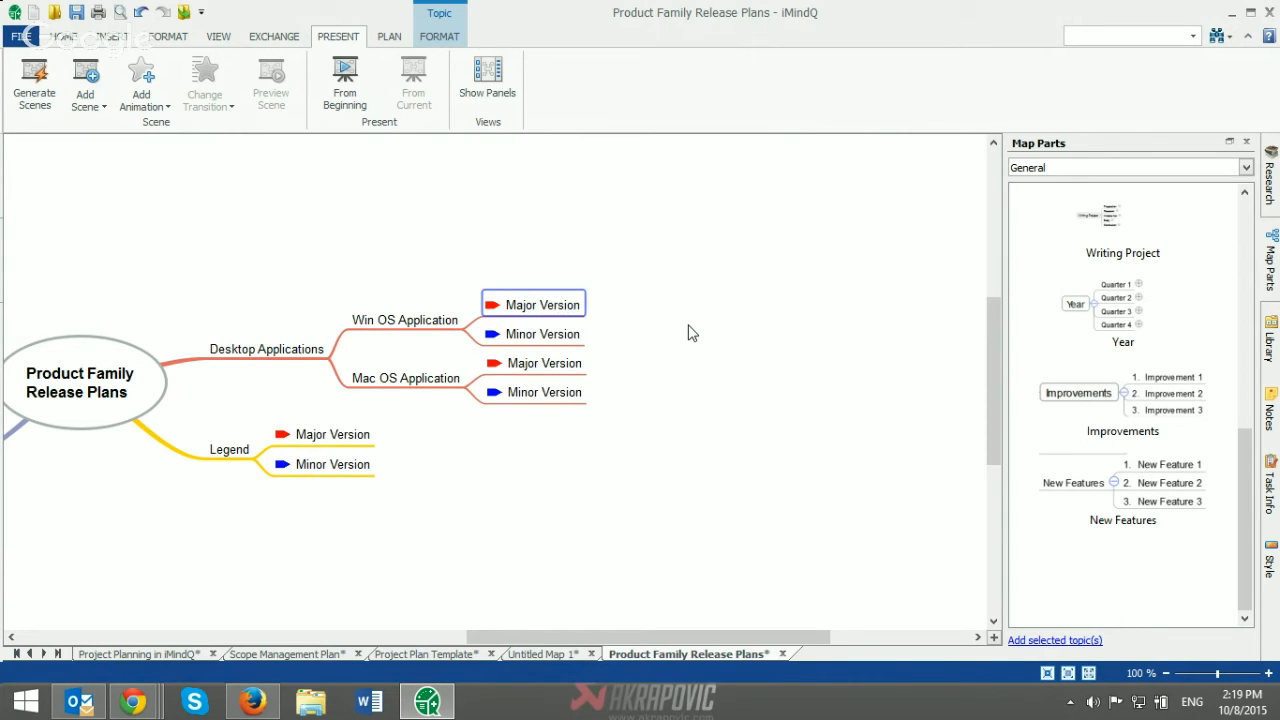
Step: Add the subtopics "Review product backlog" and "Plan a sprint" to the Major Version topic under Win OS Application
key(Insert)
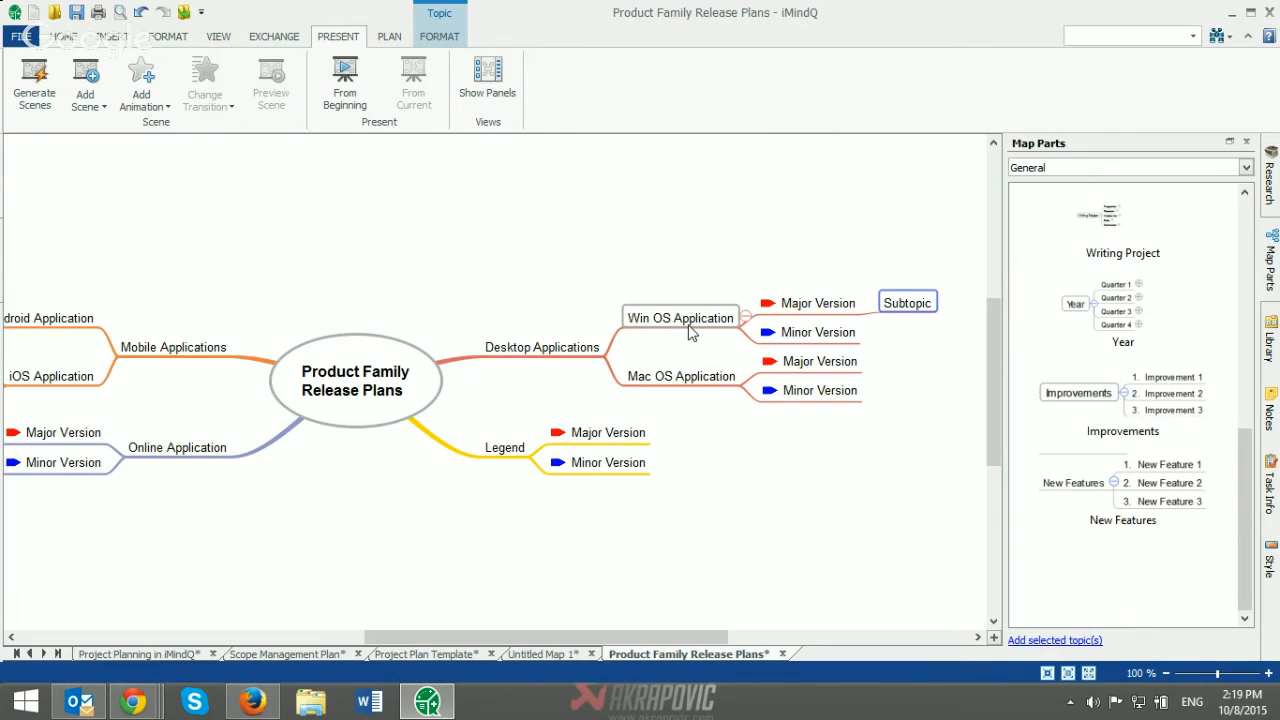
text(Review)
text(product b)
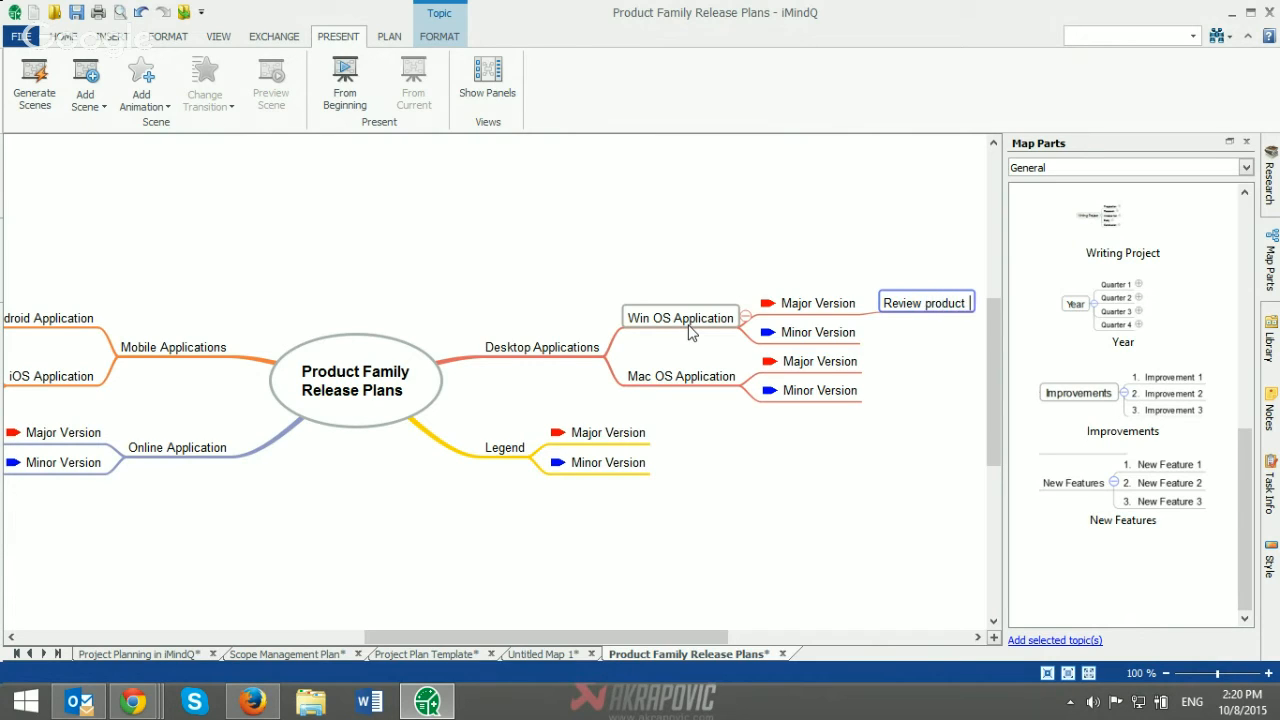
text(acklog)
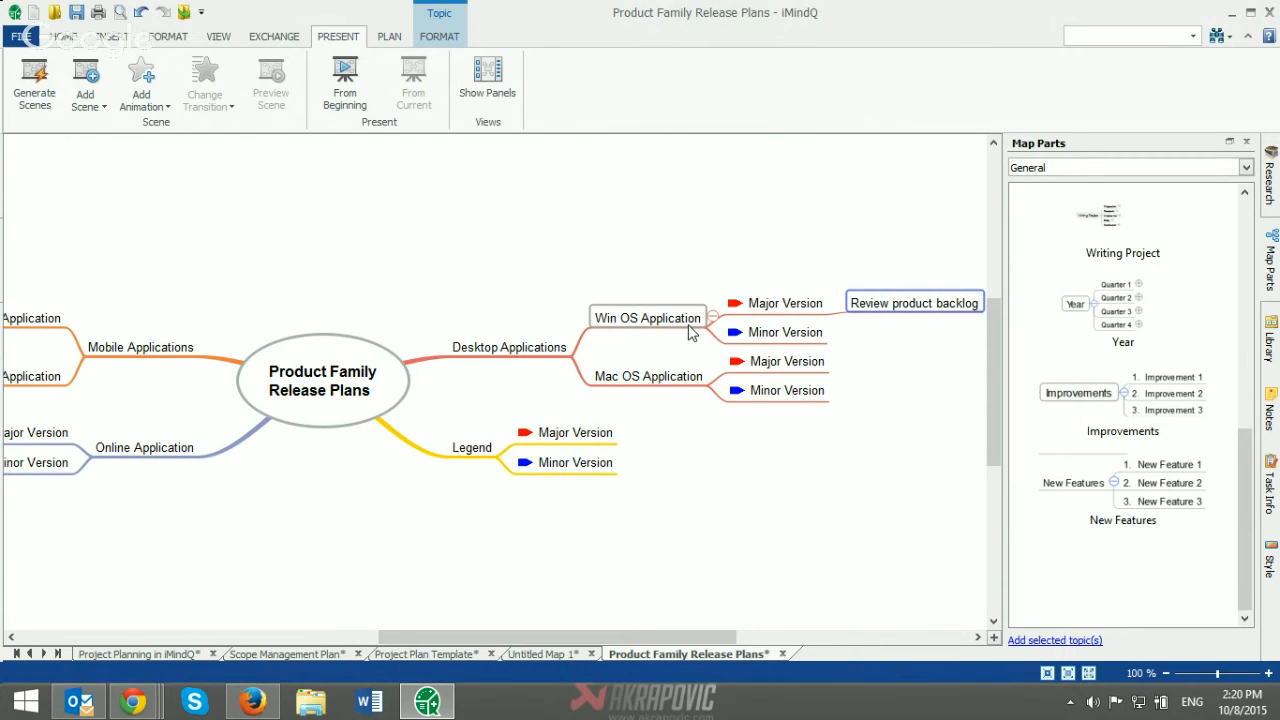
key(Return)
text(Pla)
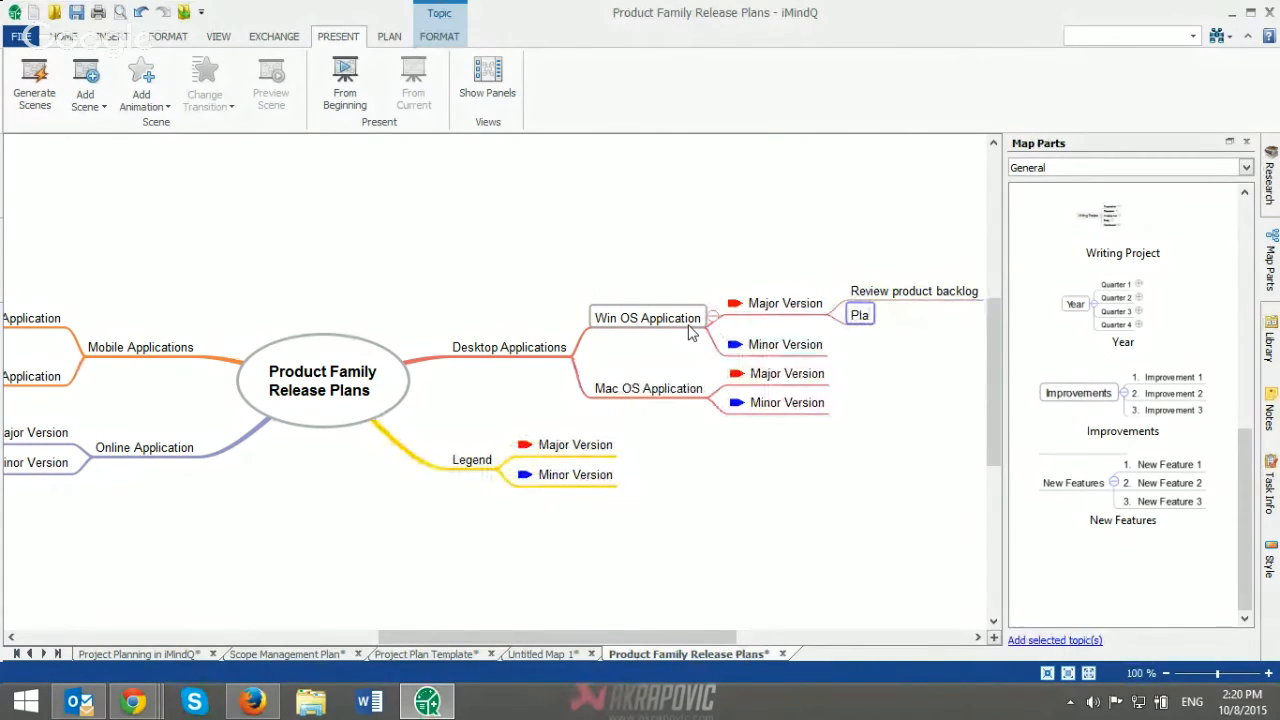
text(n a sprint)
Step: Attach the Improvements and New Features map parts to the Win OS Application's Major Version topic
drag(479, 634, 594, 634)
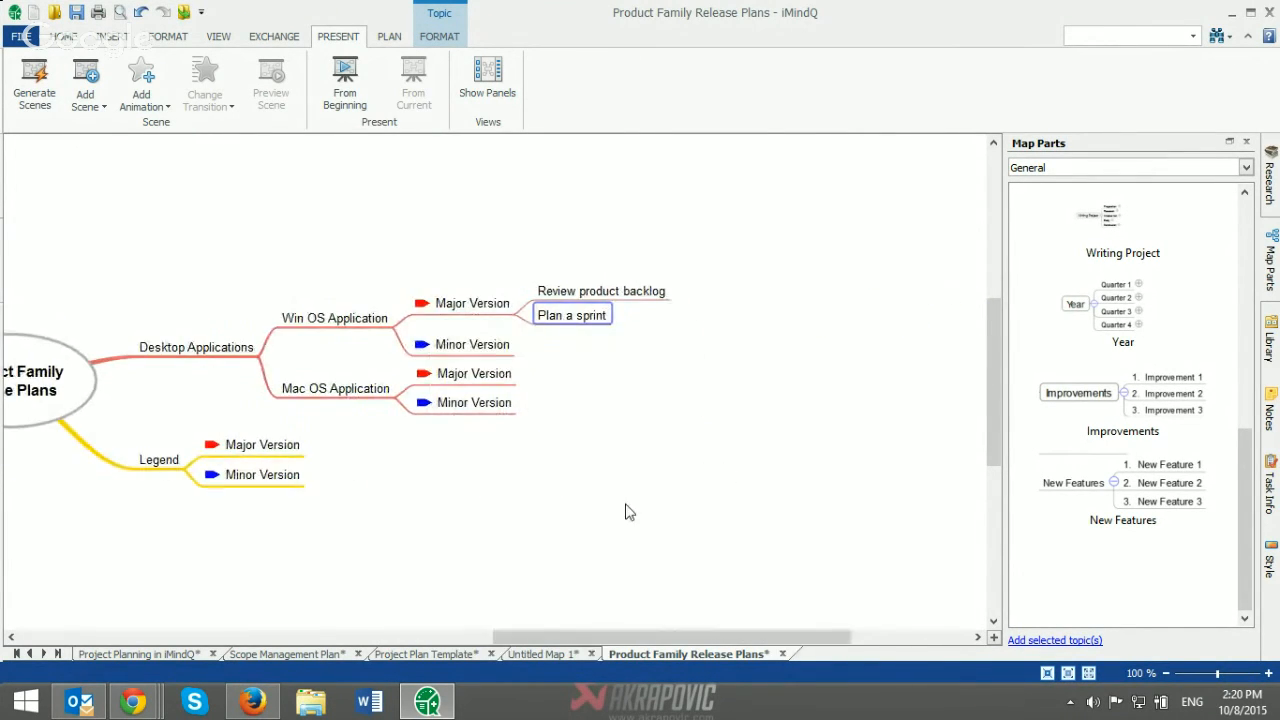
click(636, 392)
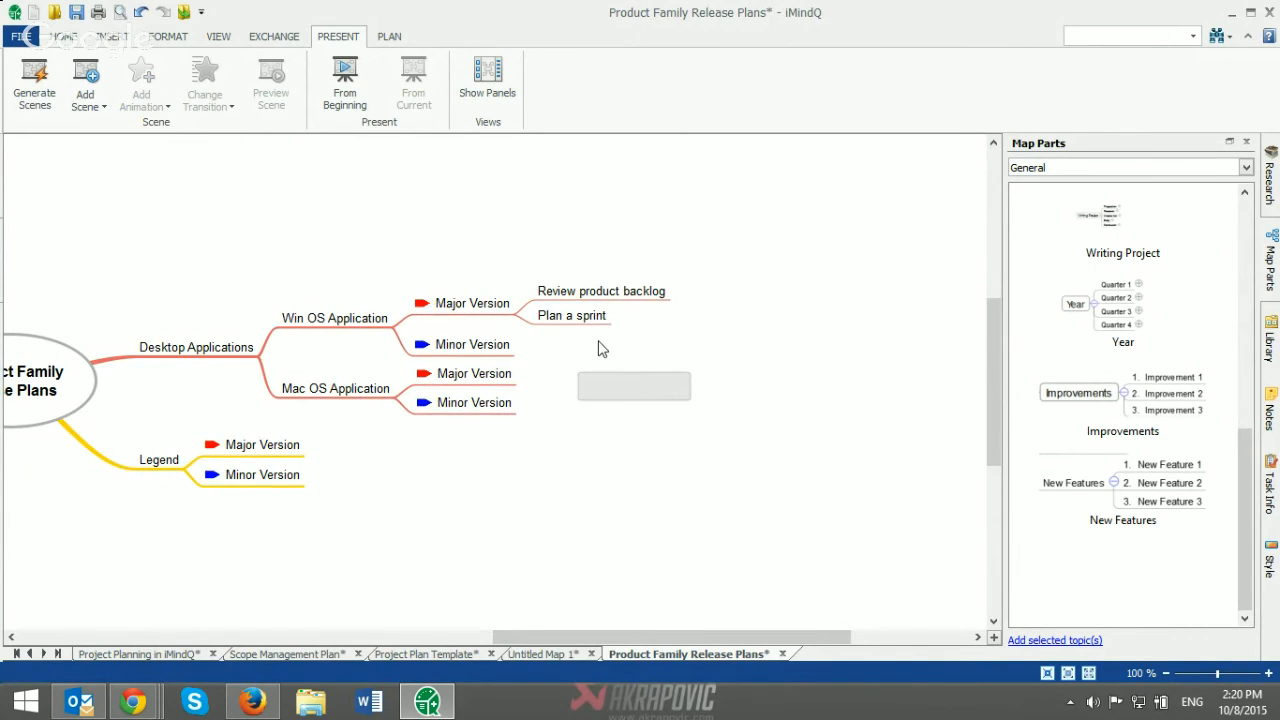
click(574, 320)
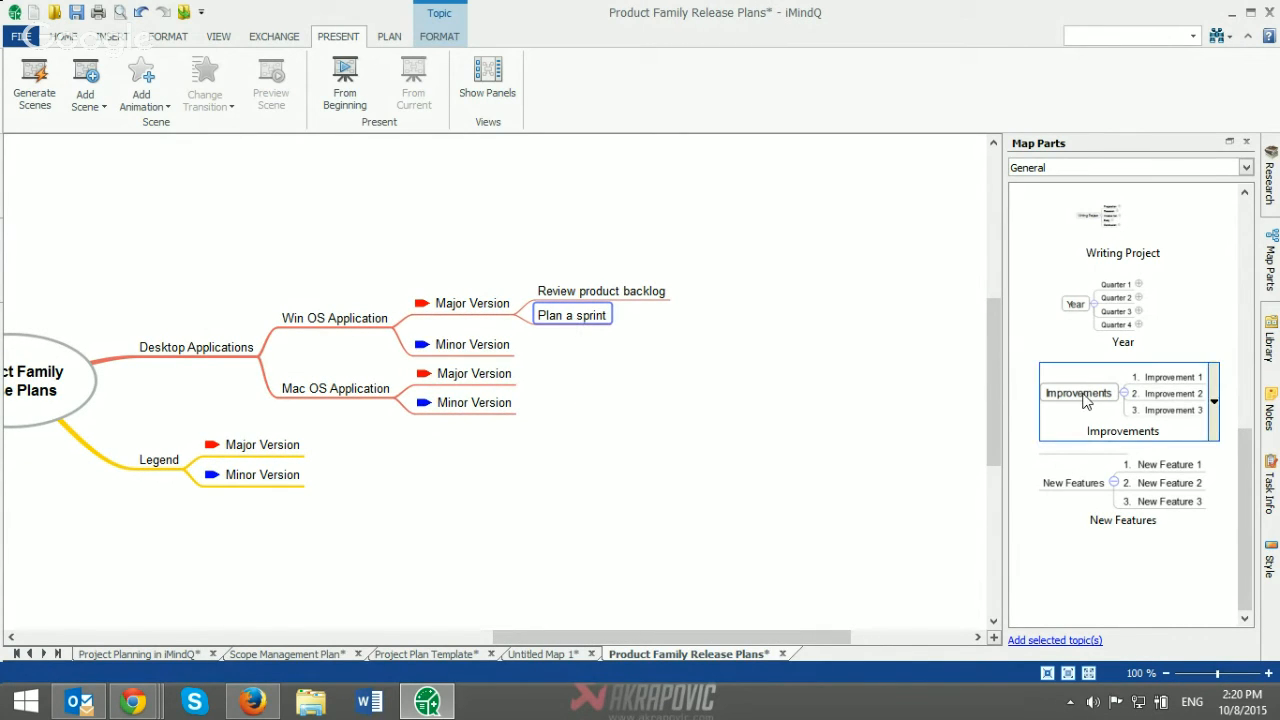
drag(1080, 400, 474, 310)
drag(1150, 488, 473, 304)
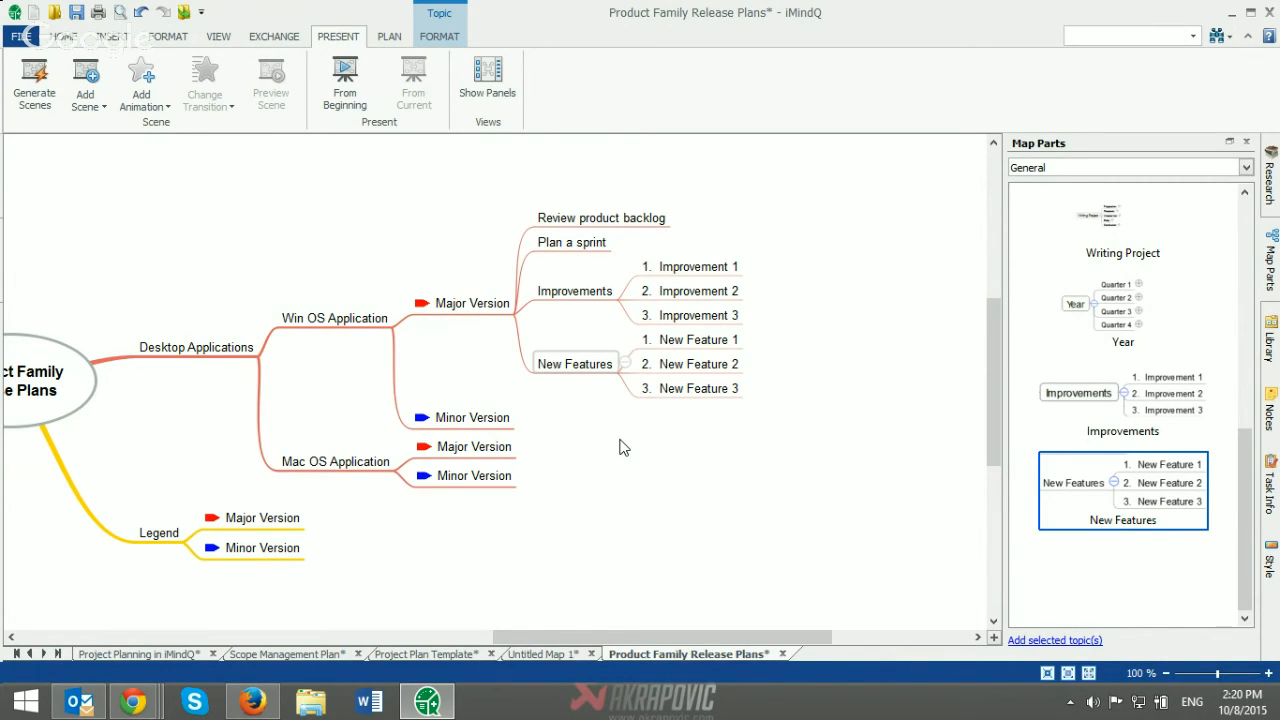
Step: Turn the Win OS Application's Major Version topic into a project branch and close the map parts library
click(487, 308)
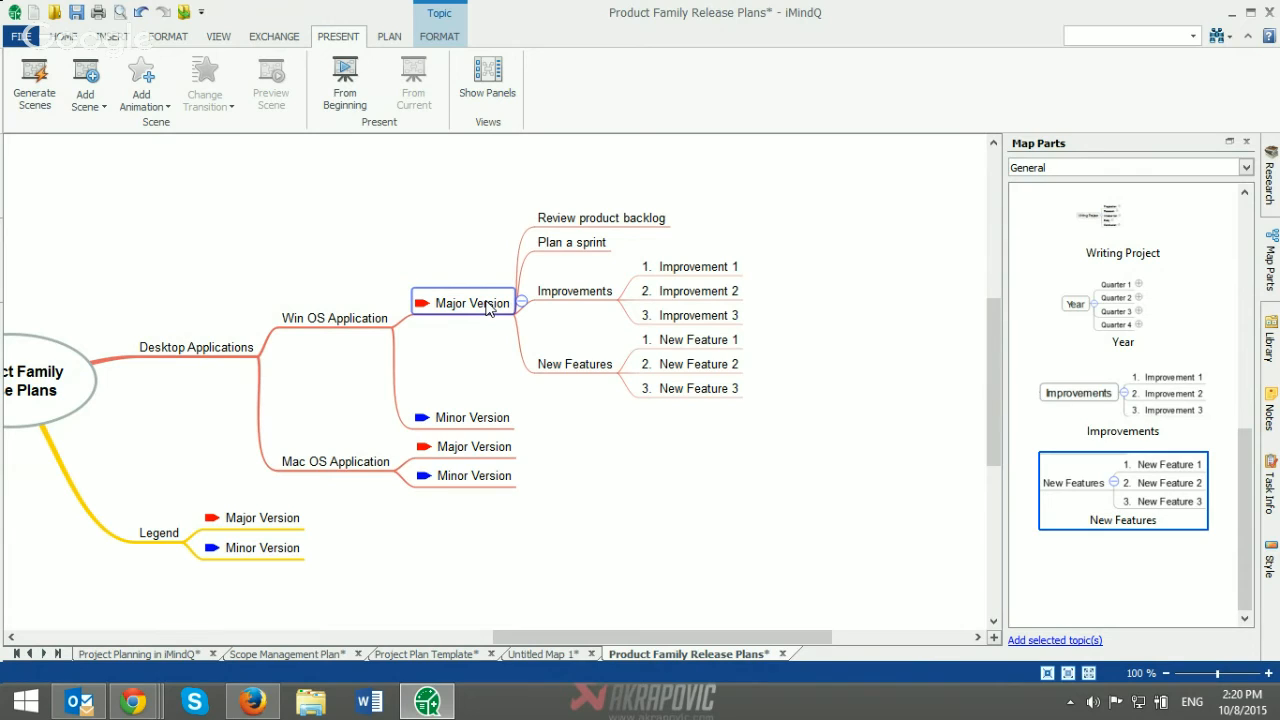
click(468, 270)
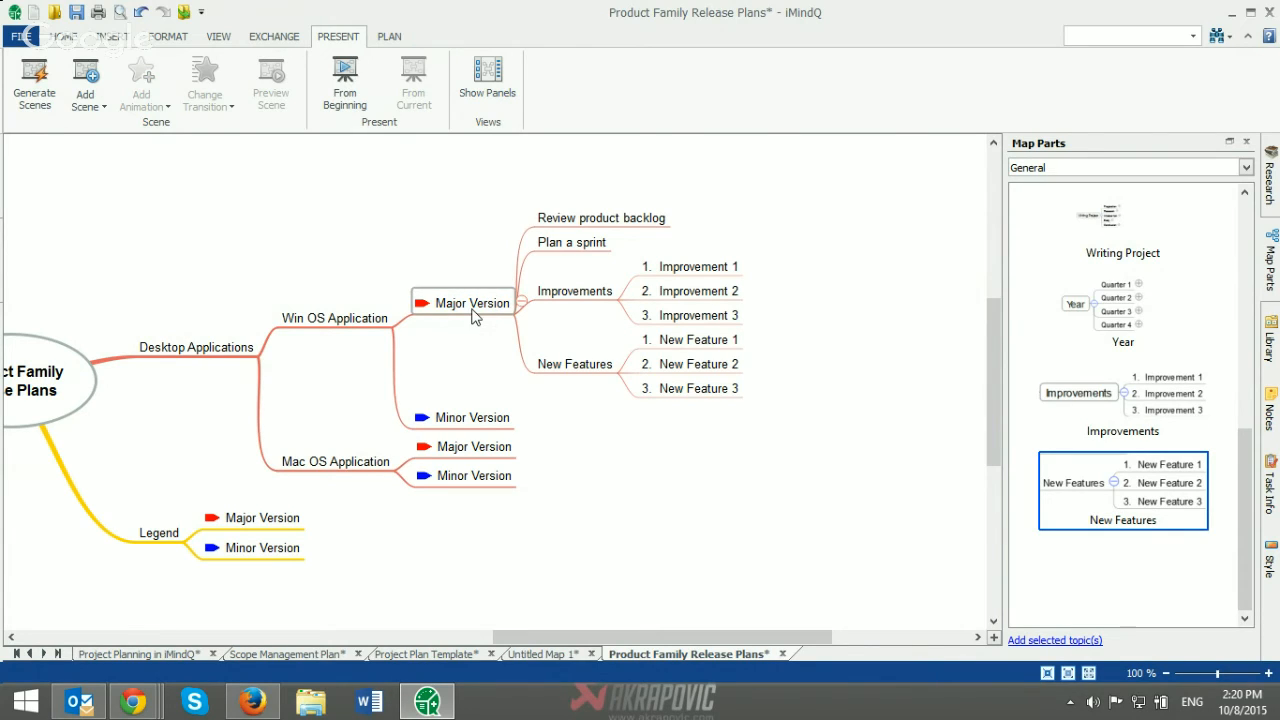
click(475, 316)
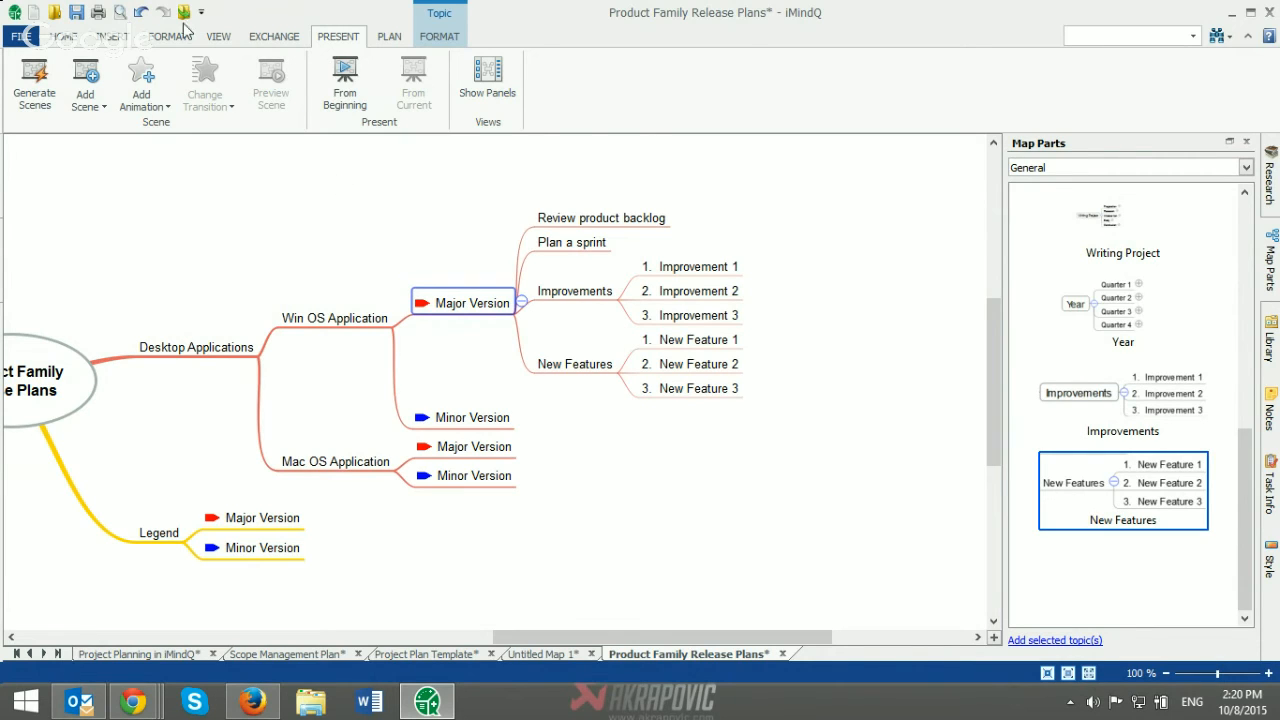
click(387, 37)
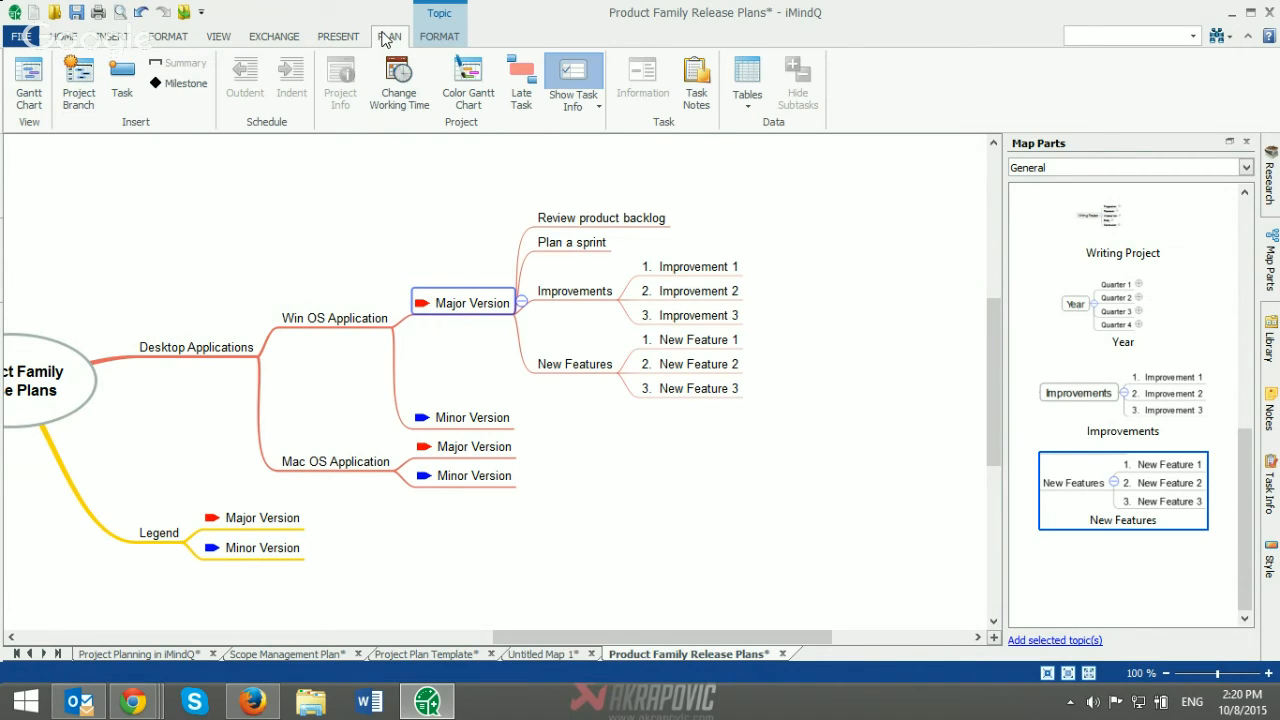
click(78, 80)
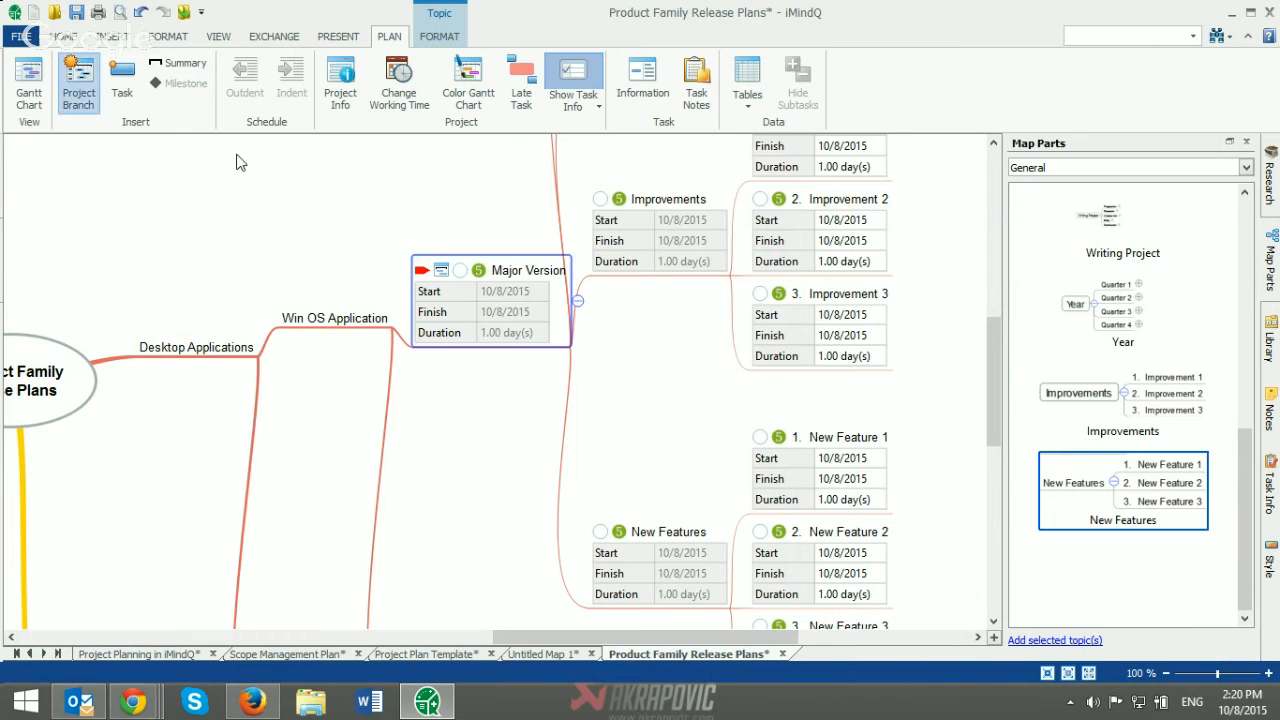
click(1247, 145)
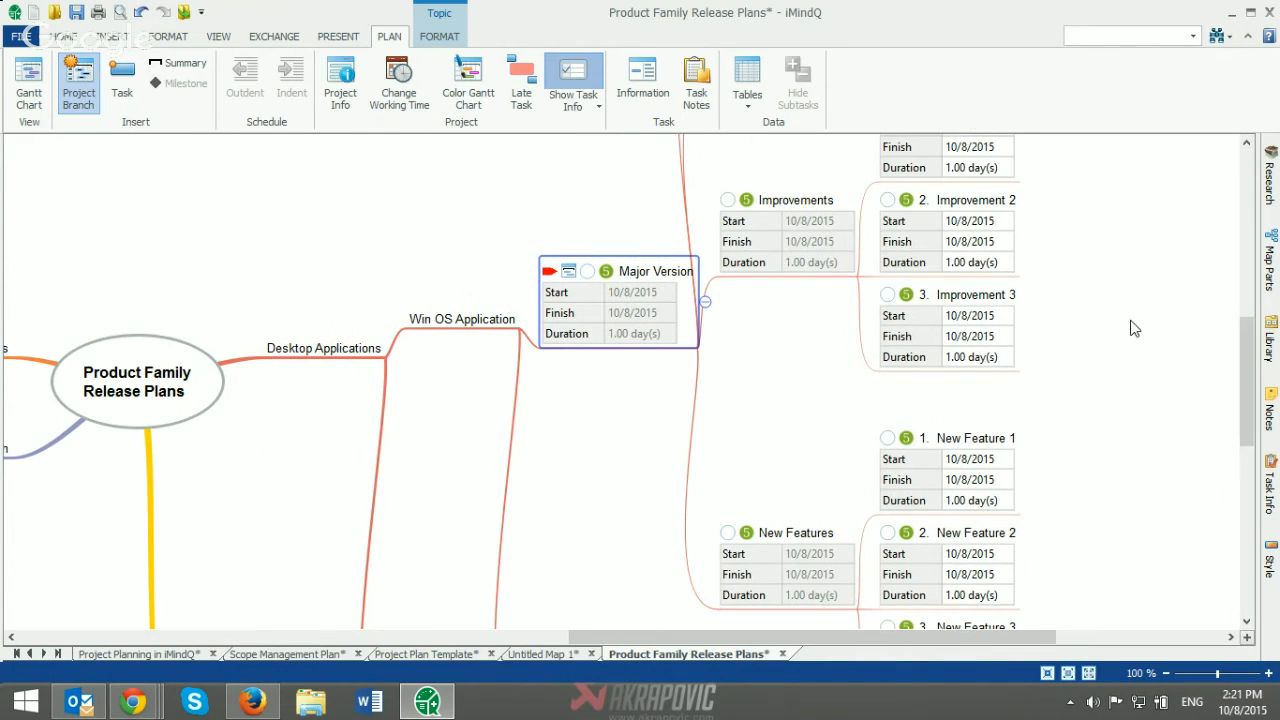
Step: Look over the Major Version branch's task info and show its Gantt chart below the map
scroll(1129, 341, down, 1)
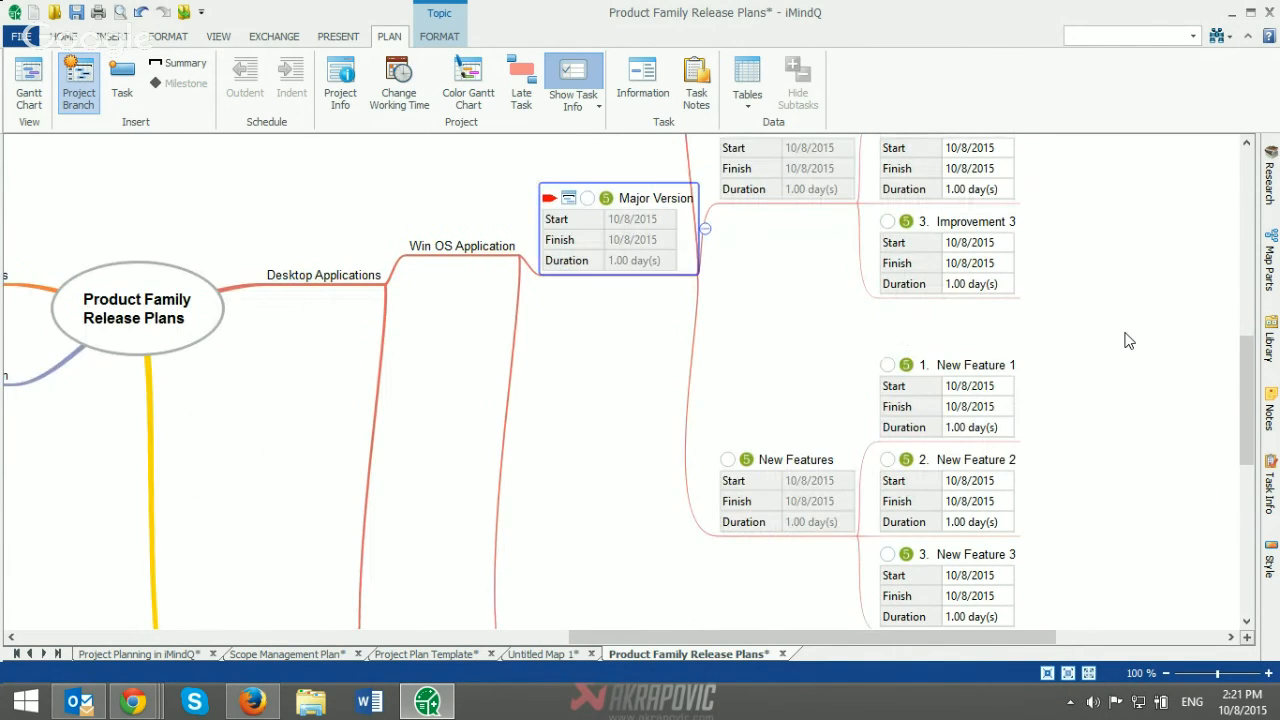
scroll(1129, 341, down, 1)
scroll(1129, 341, up, 3)
scroll(1129, 341, up, 1)
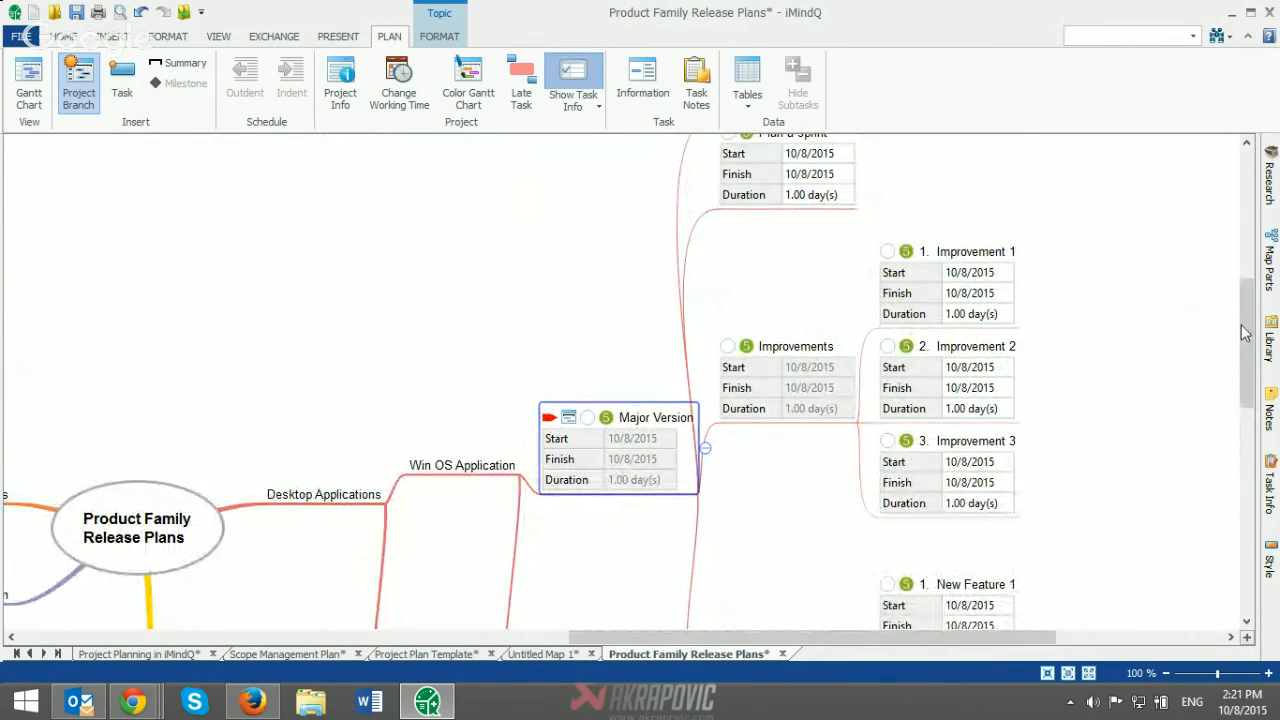
drag(1246, 332, 1233, 381)
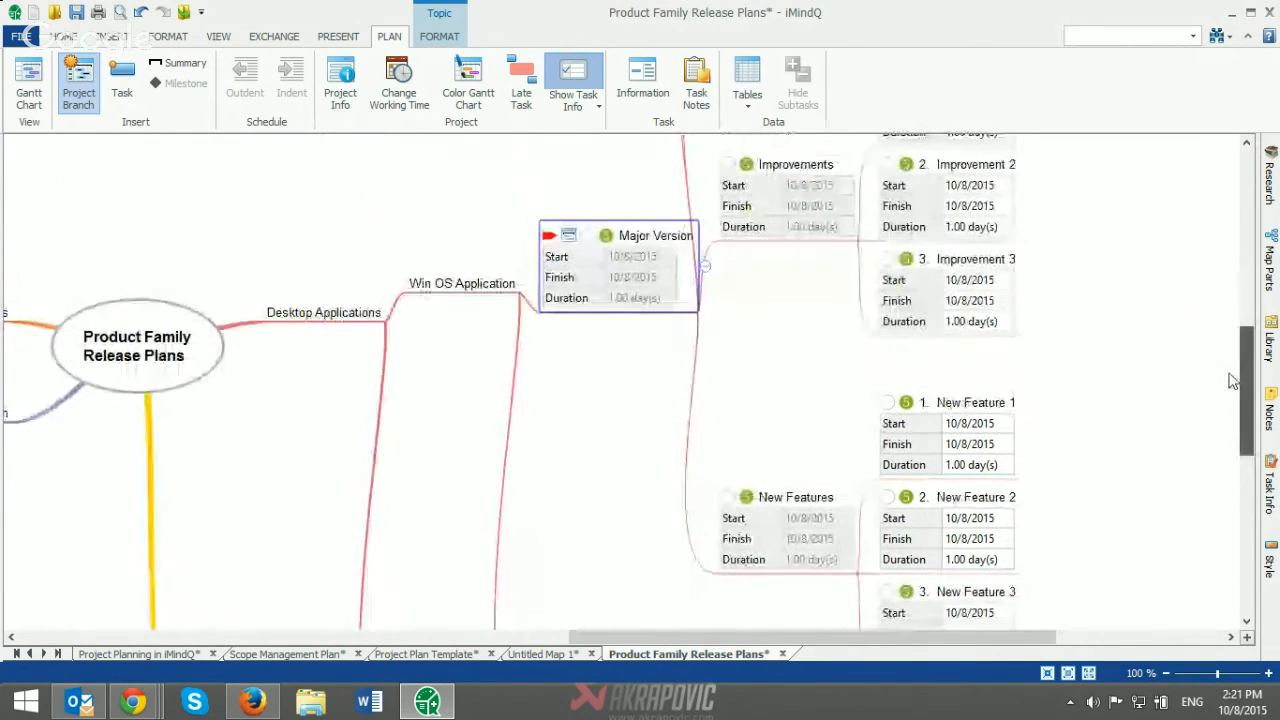
click(33, 88)
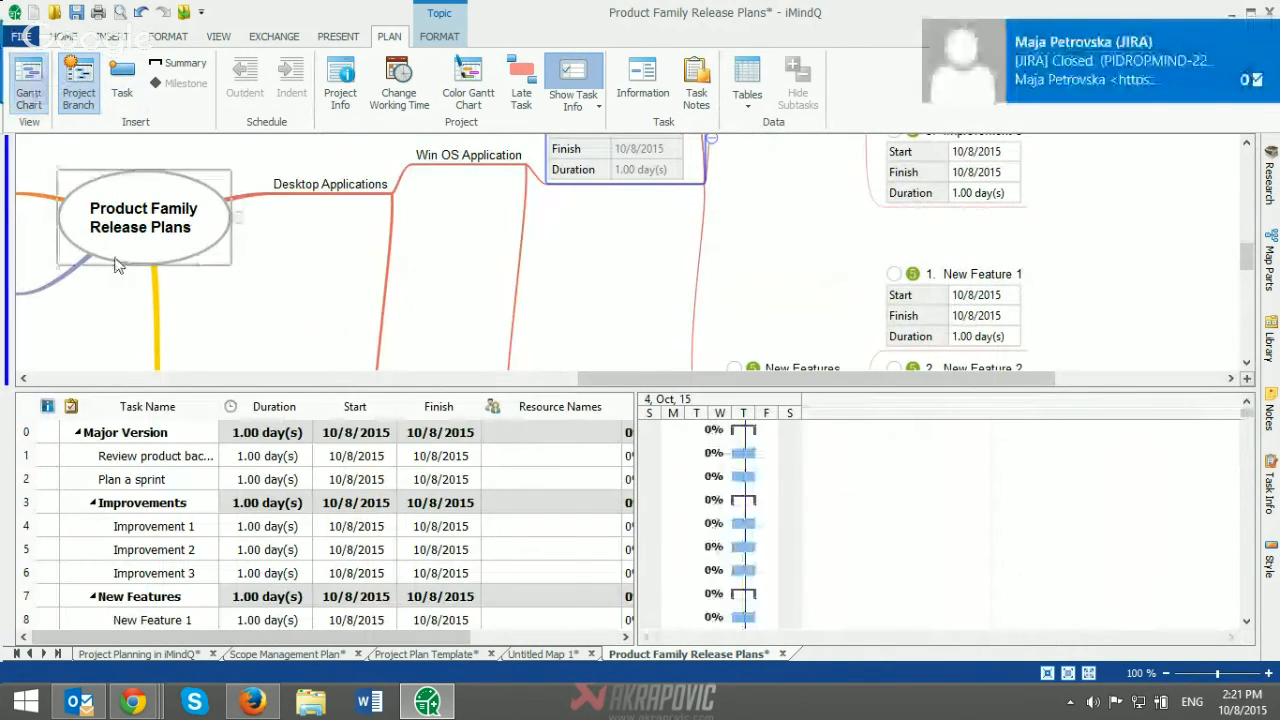
click(1254, 122)
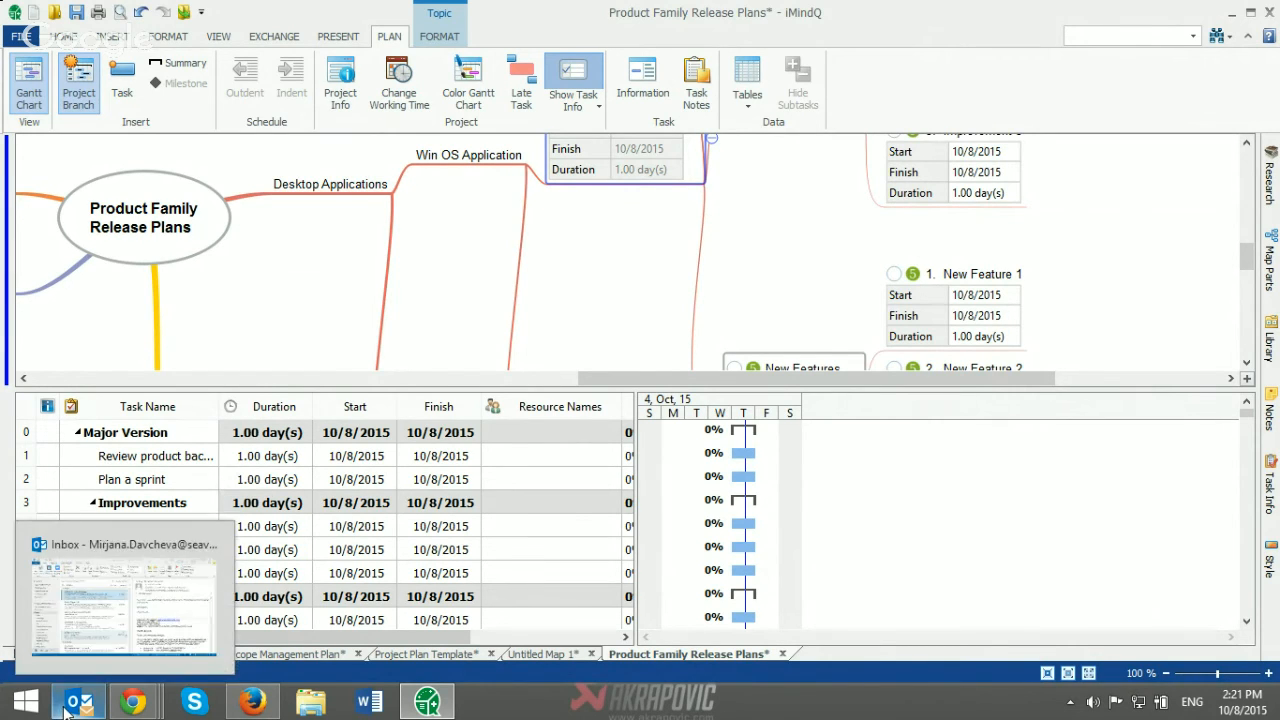
click(895, 426)
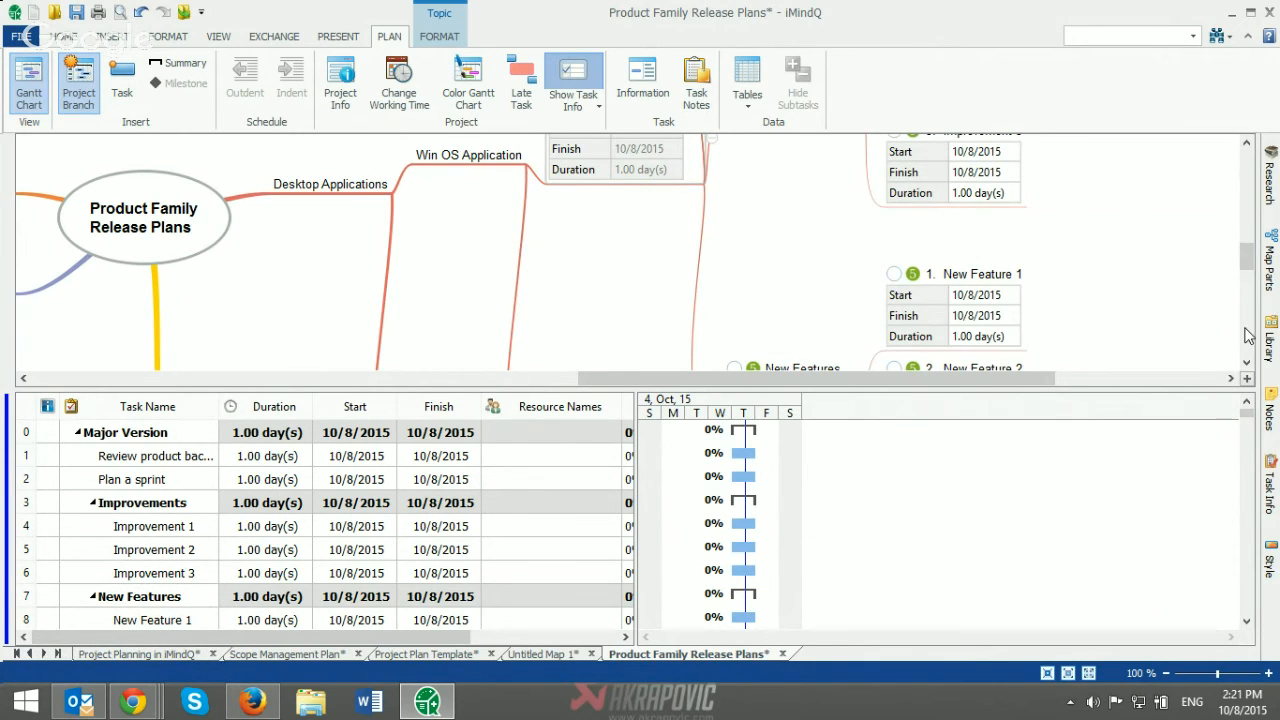
Step: Create a dependency from the Improvement 1 task to the Improvement 2 task in the map and check it in the Gantt chart
click(1248, 262)
drag(1248, 262, 1246, 241)
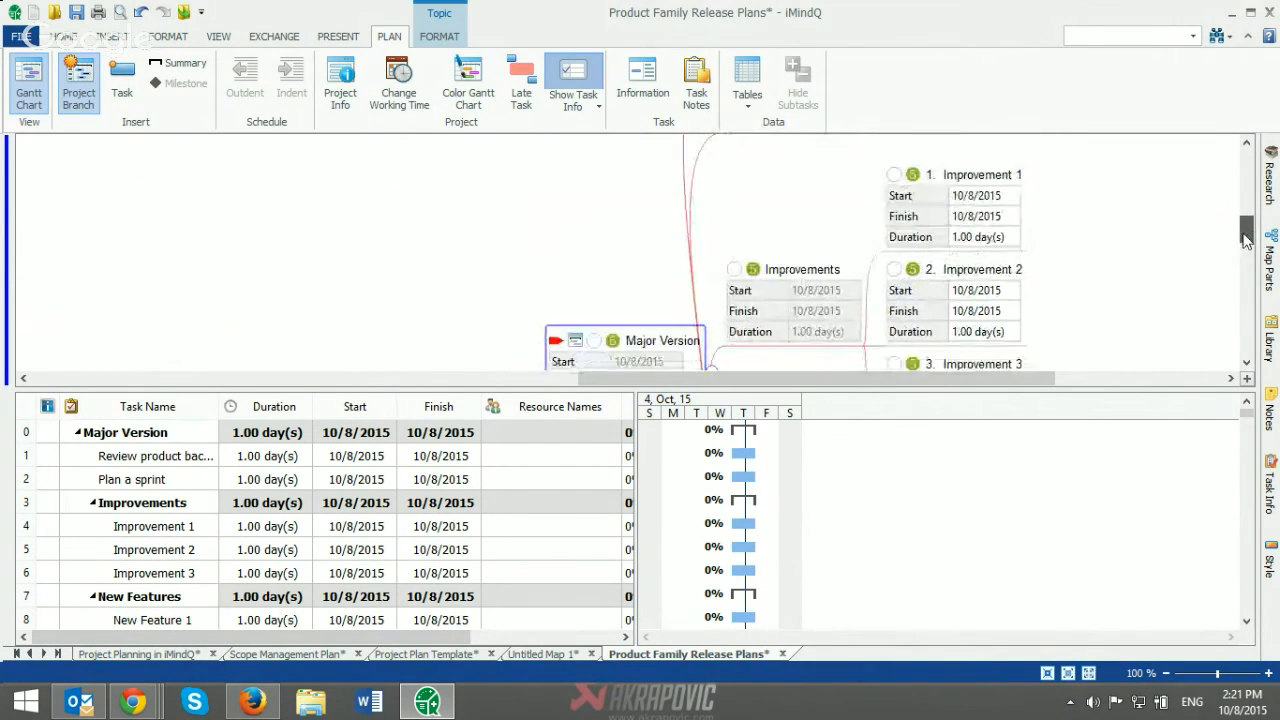
click(972, 176)
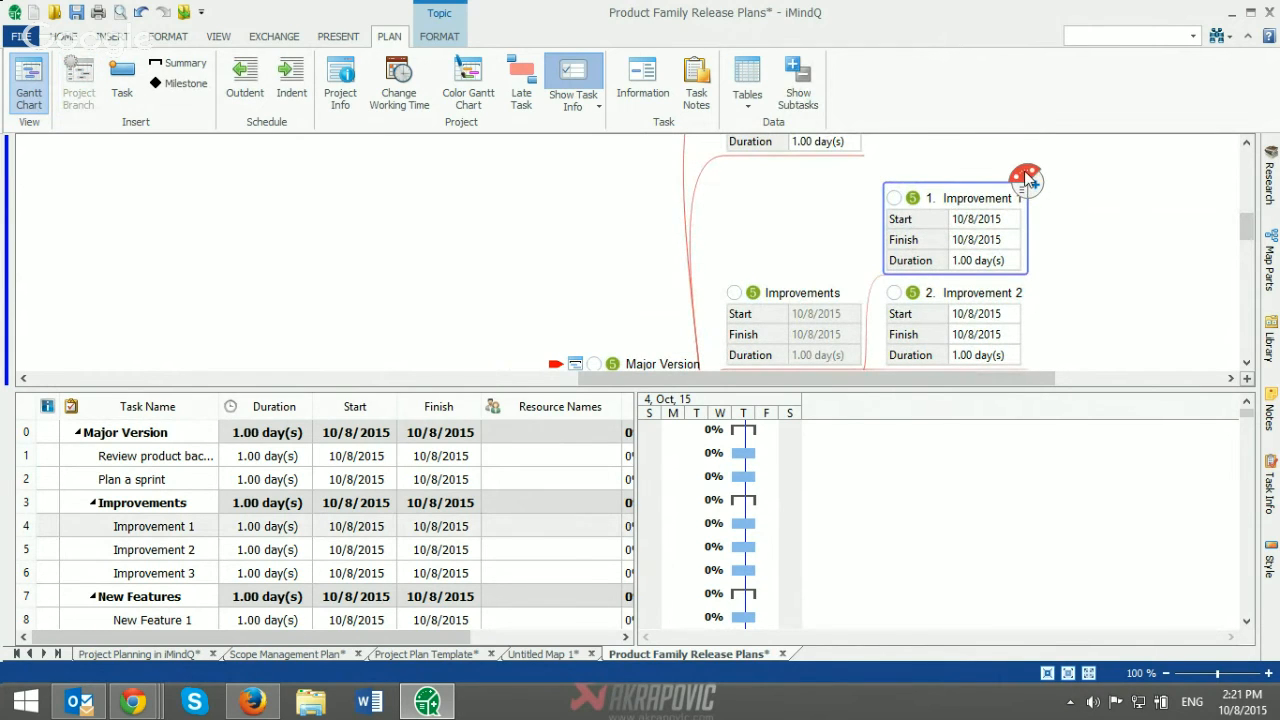
drag(1027, 180, 1005, 313)
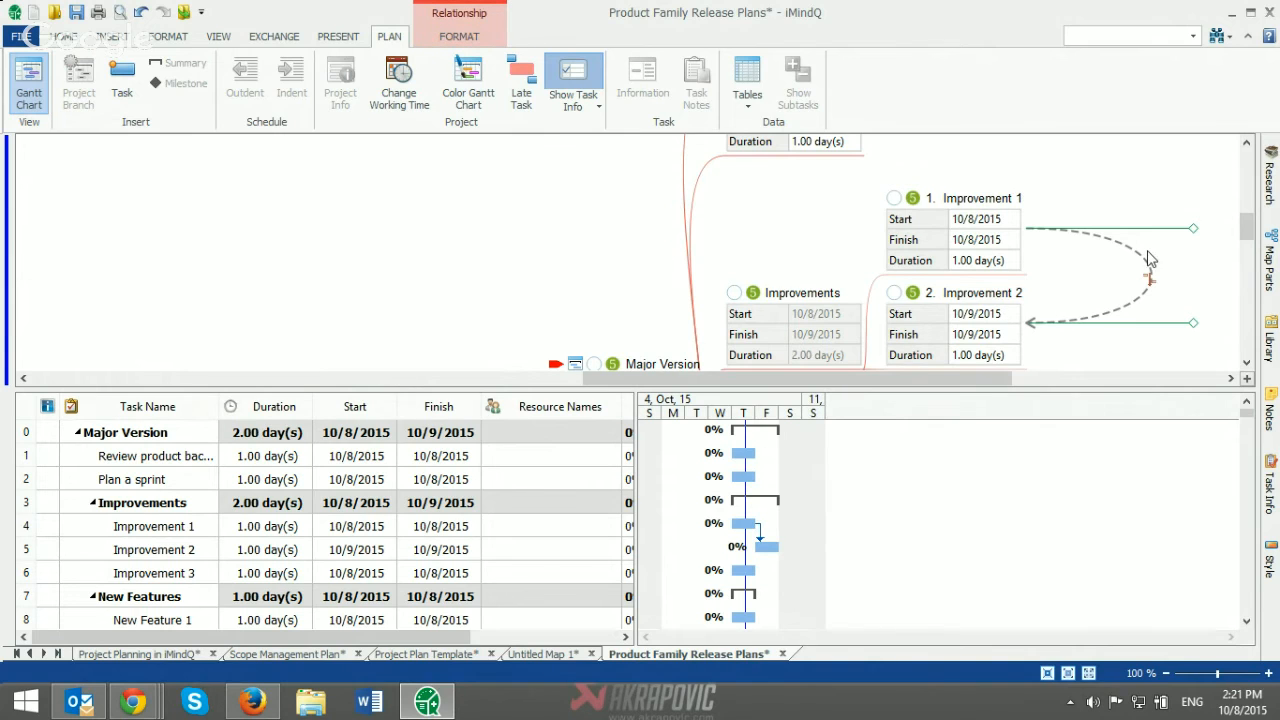
click(1246, 364)
click(1247, 365)
click(1247, 365)
click(1247, 365)
click(1247, 365)
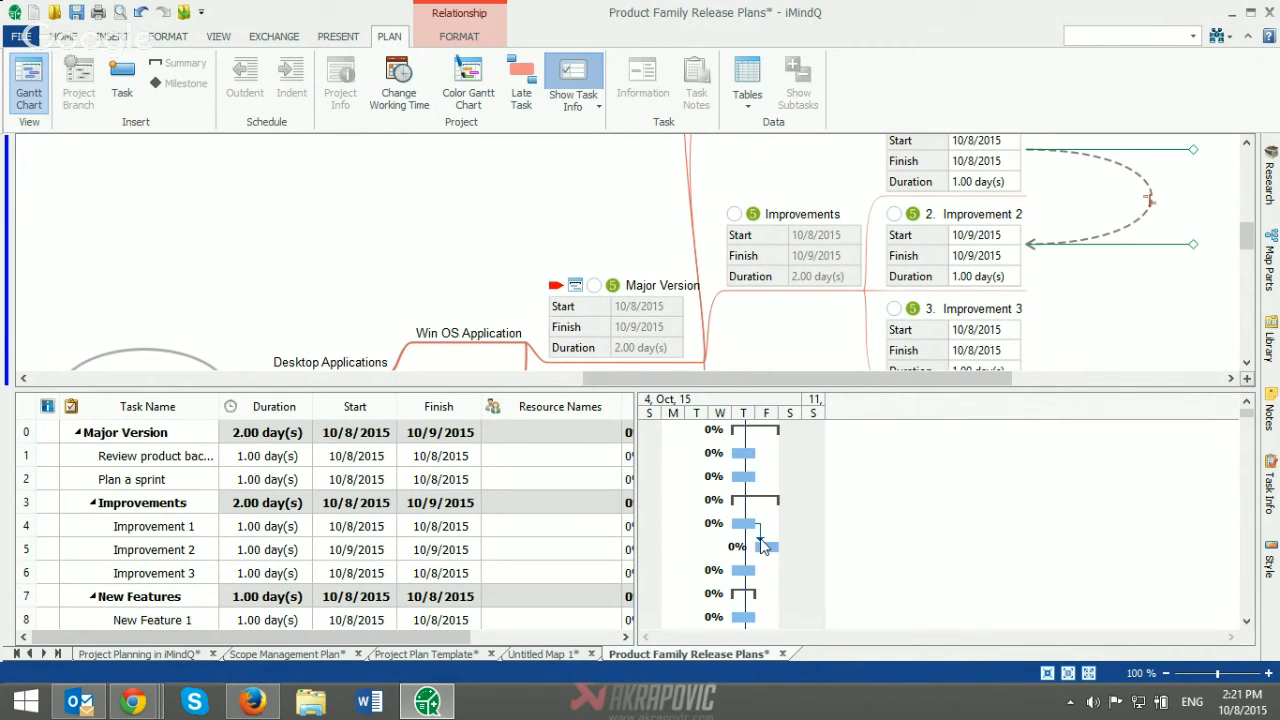
Step: Hide the Duration field from the task info shown in the mind map through the task info display options
mouse_move(770, 551)
click(573, 107)
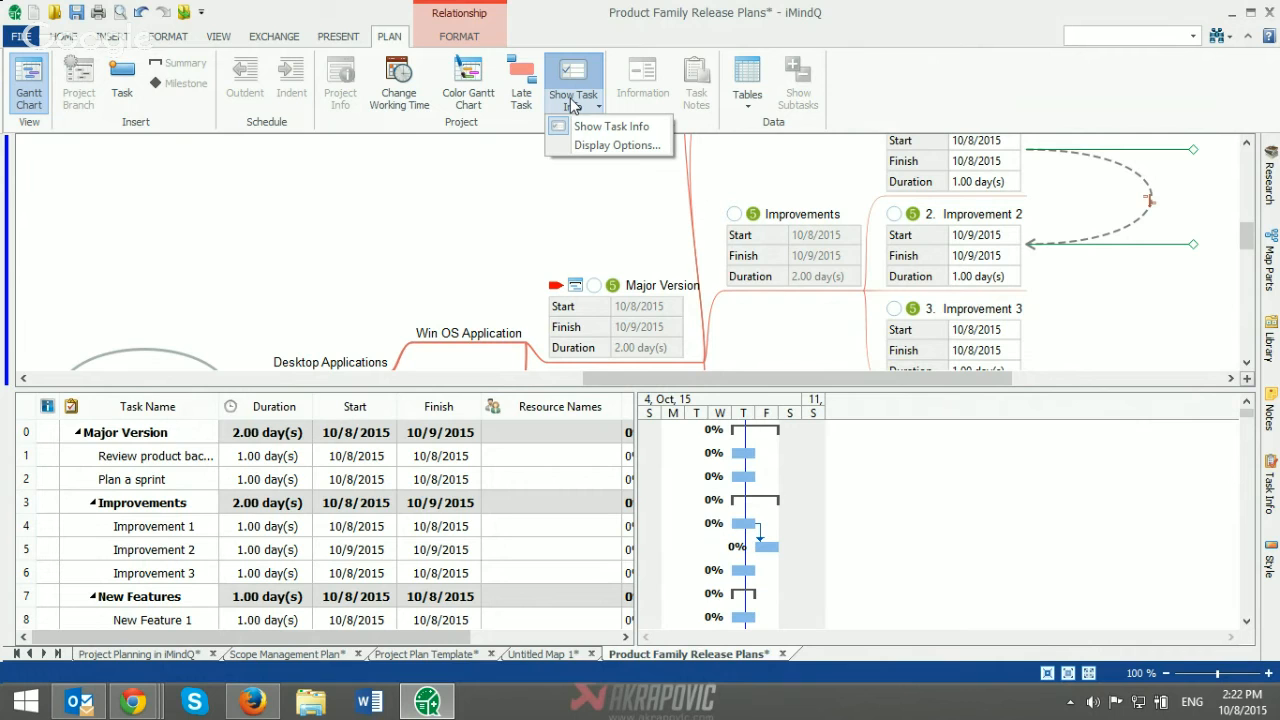
click(610, 146)
drag(624, 70, 240, 113)
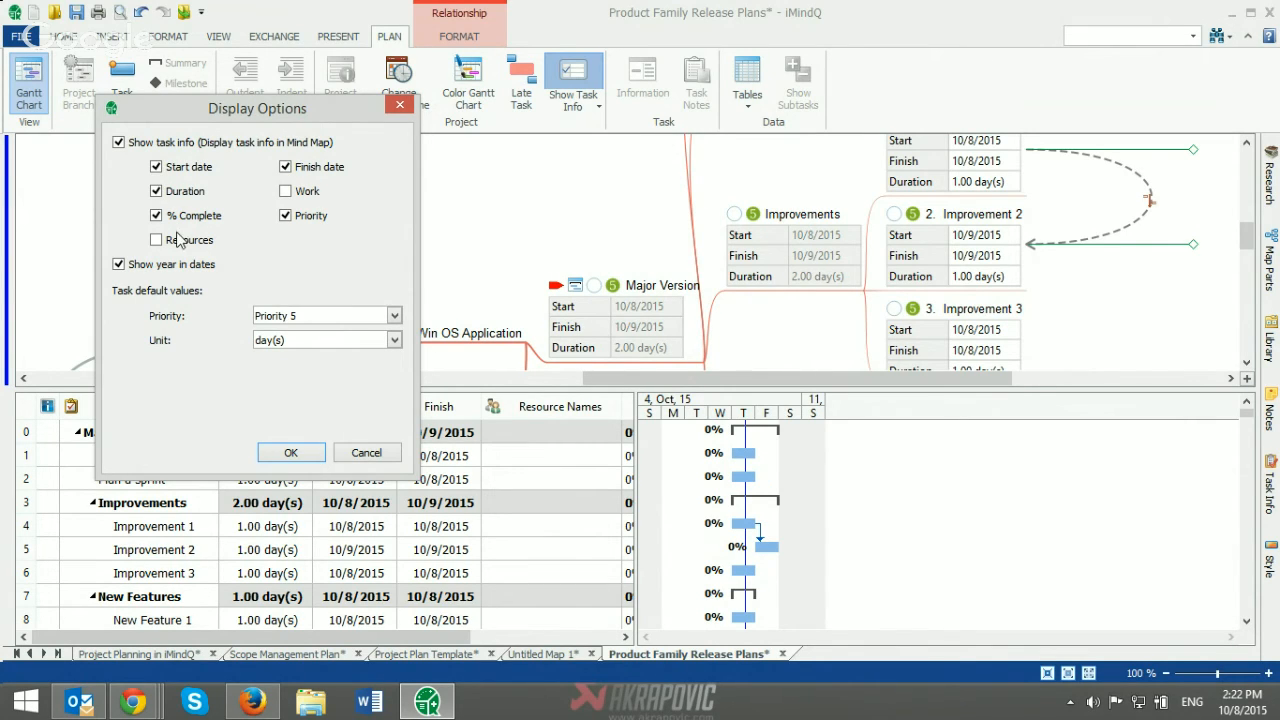
click(158, 191)
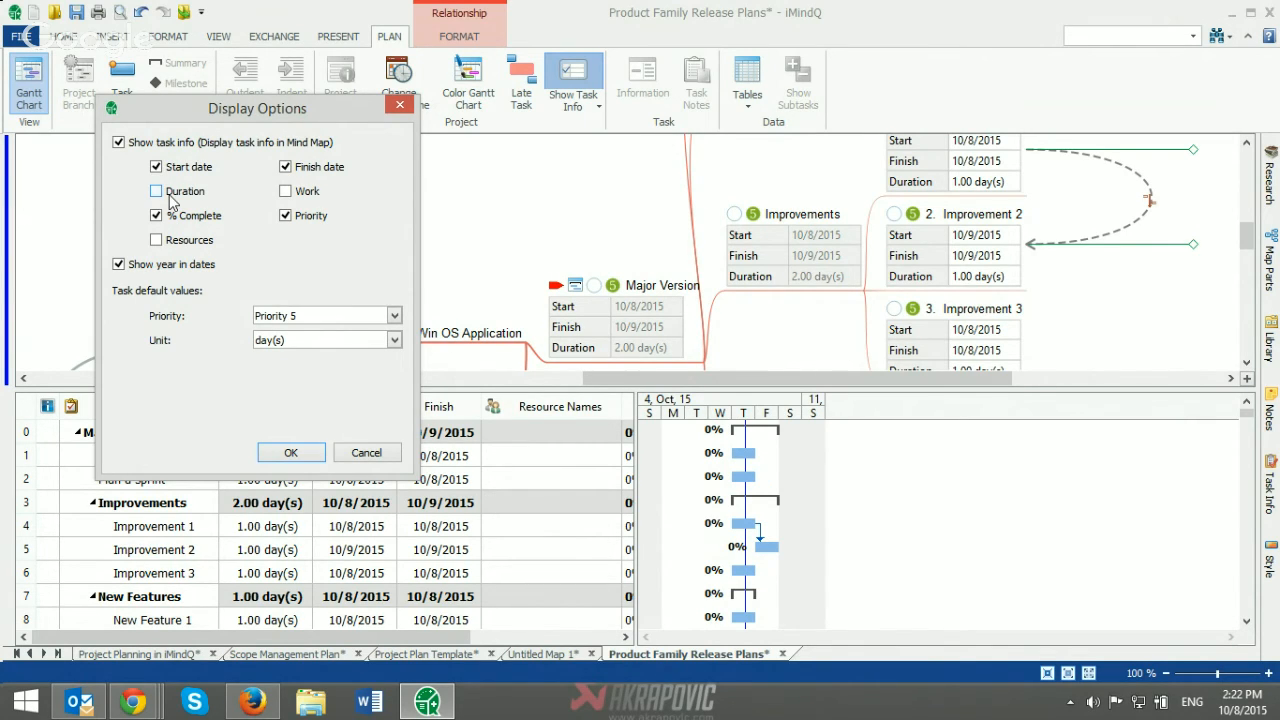
click(283, 455)
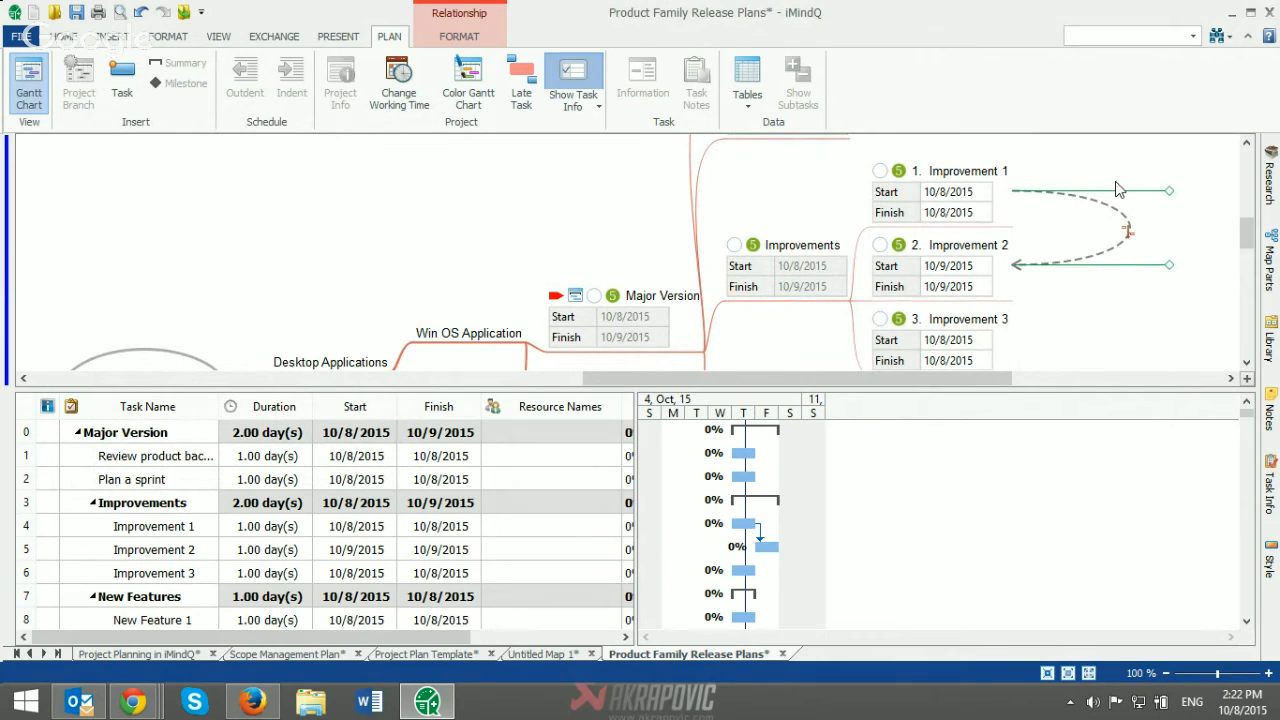
Step: Add a task named Version Released after the New Features topic in the Major Version branch
drag(1028, 386, 1024, 500)
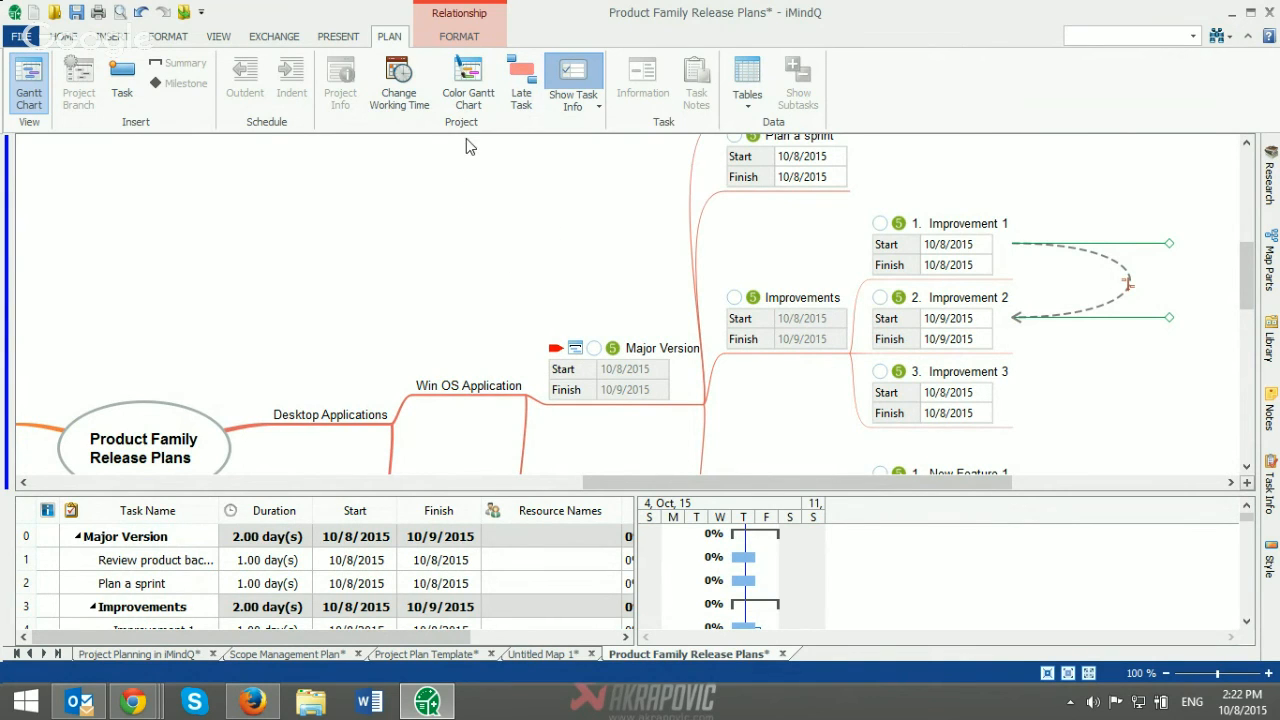
drag(704, 481, 685, 495)
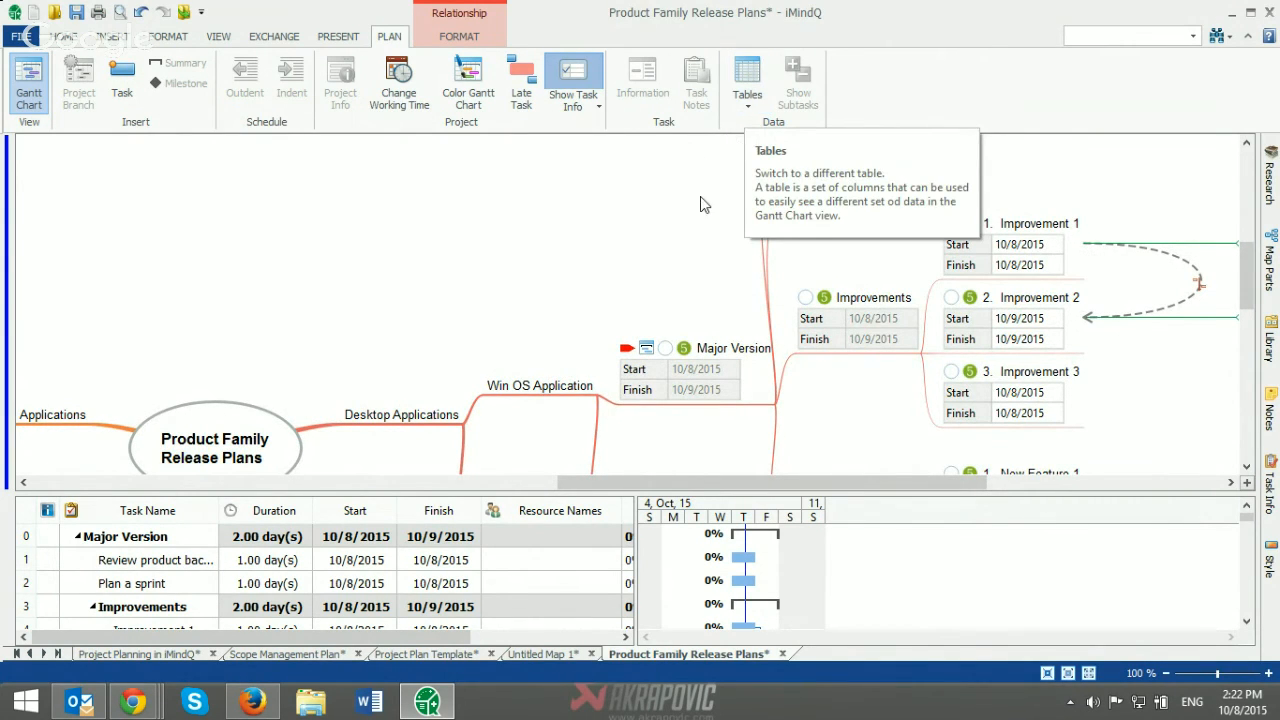
scroll(726, 477, down, 2)
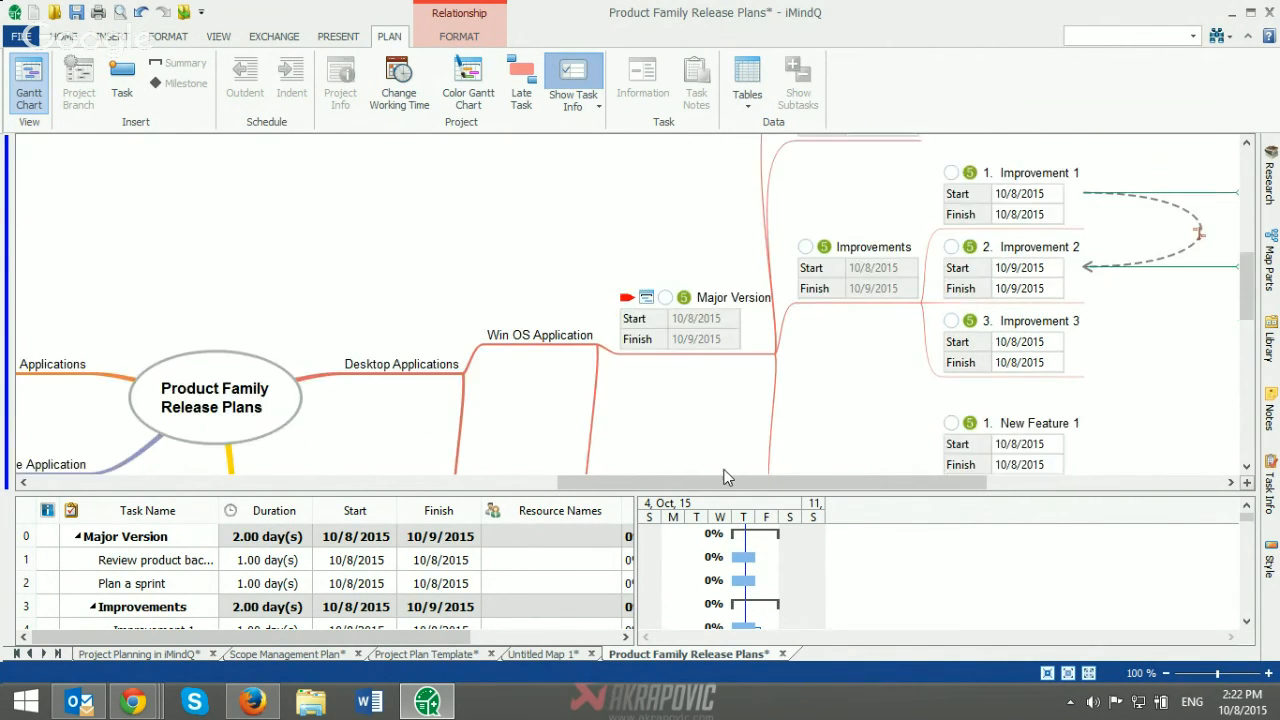
scroll(726, 472, down, 3)
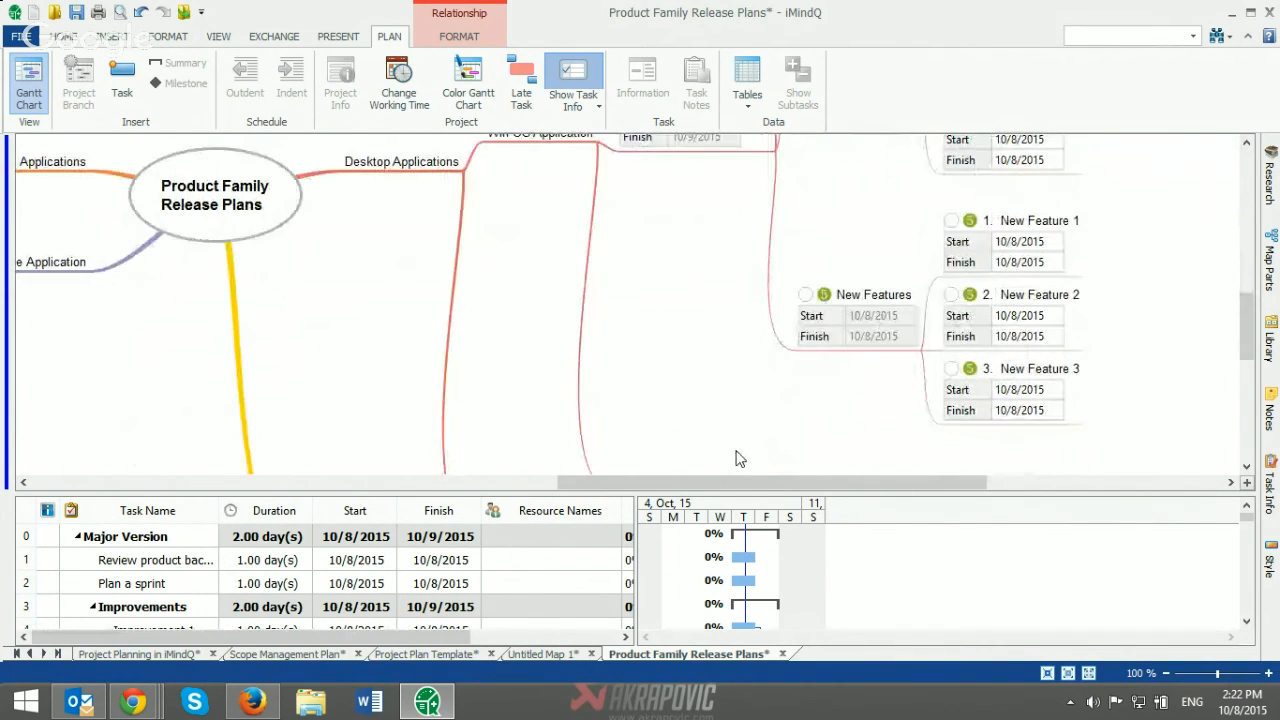
click(849, 348)
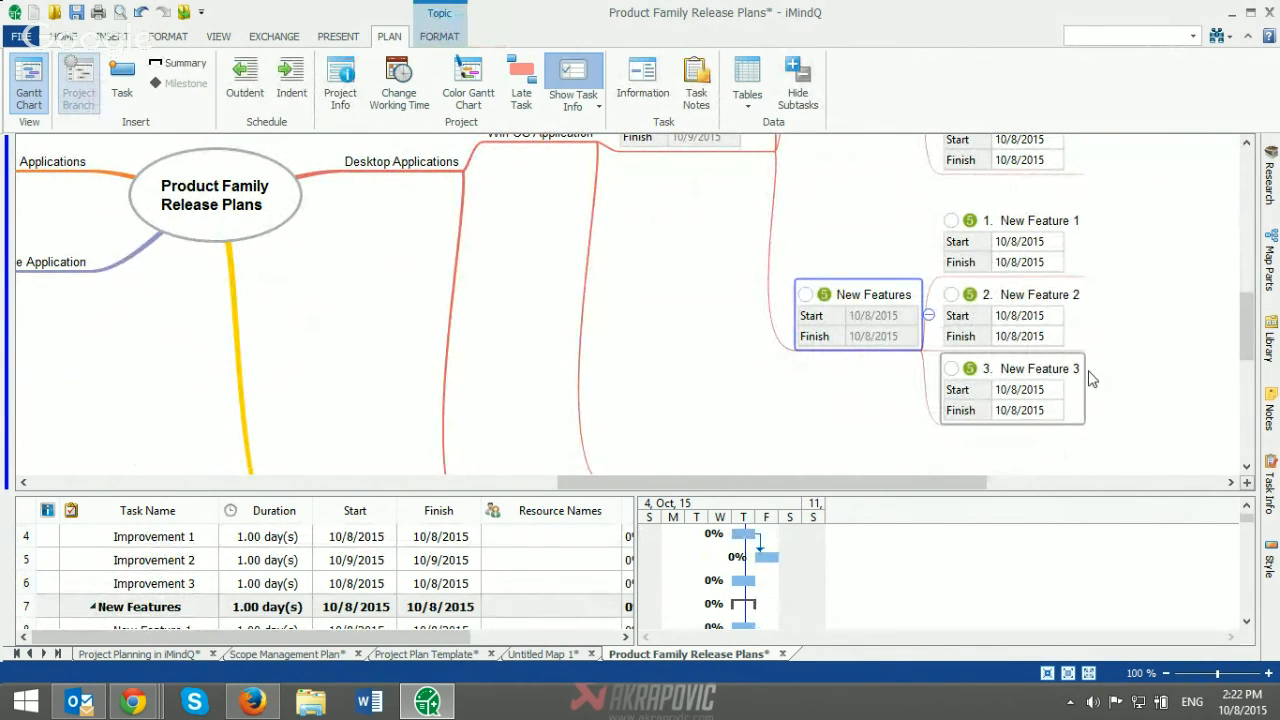
key(Return)
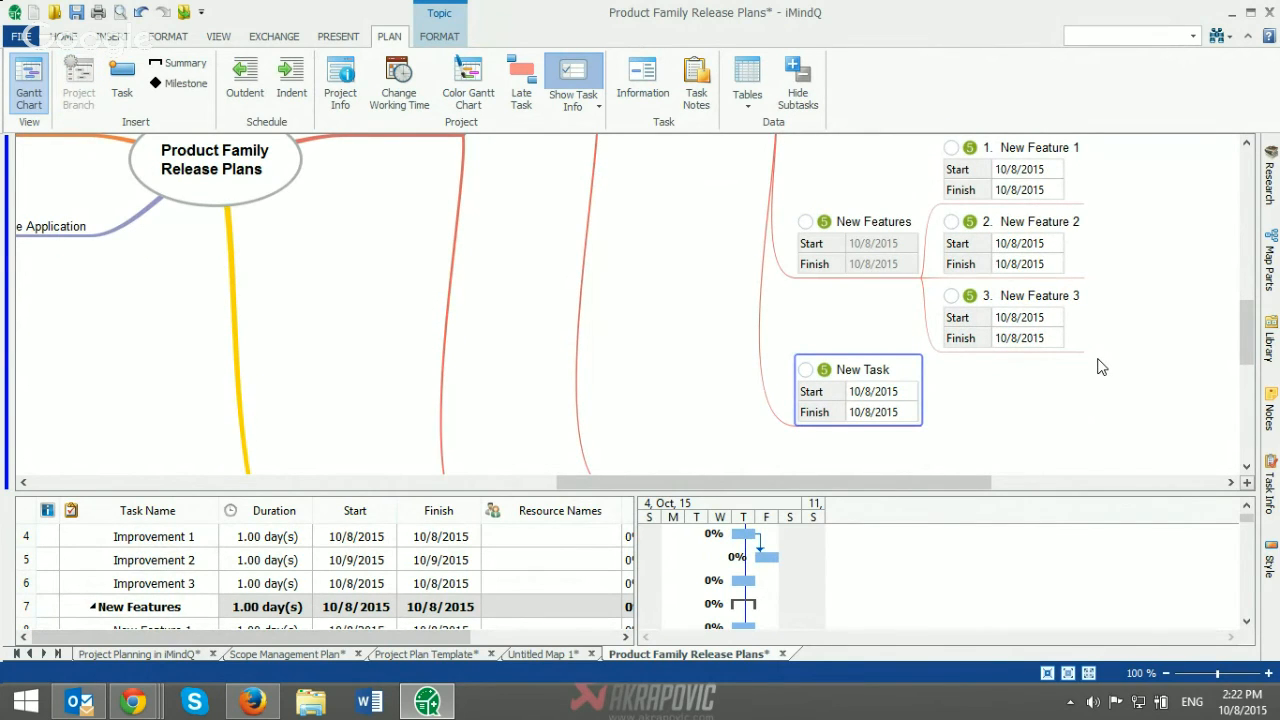
text(Version Released)
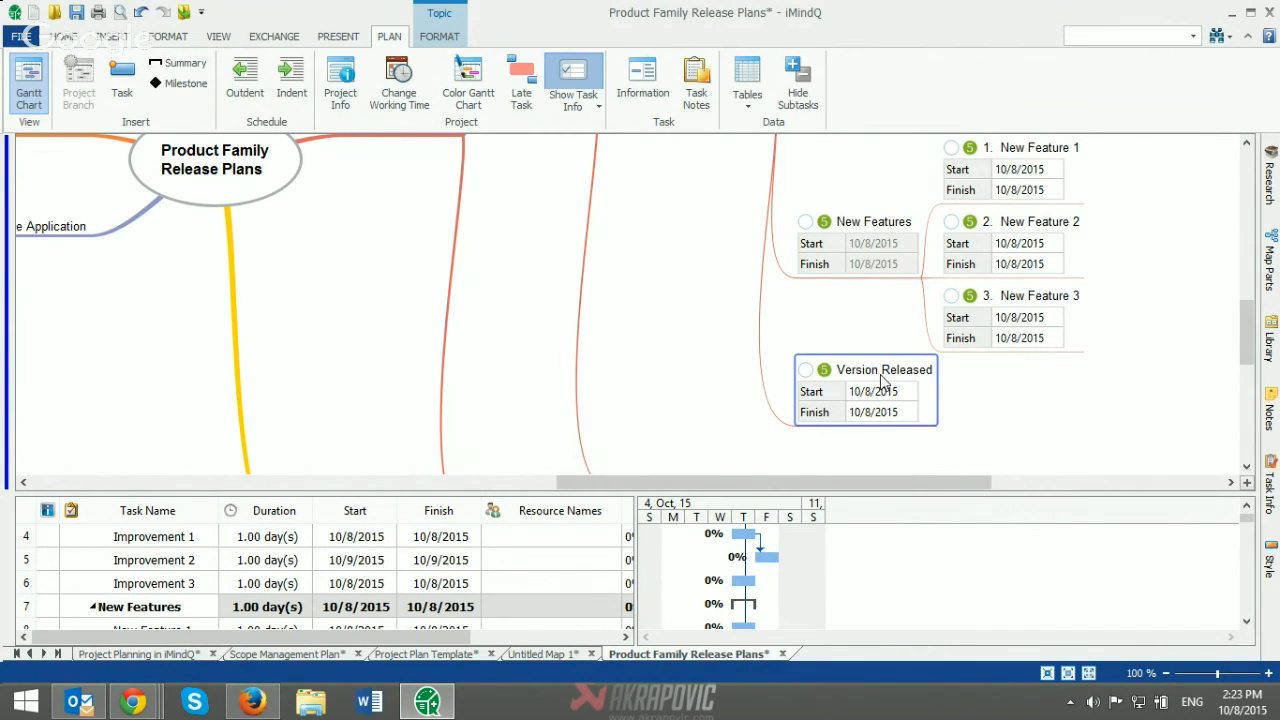
Step: Turn the Version Released task into a milestone and check it in the Gantt chart
click(158, 85)
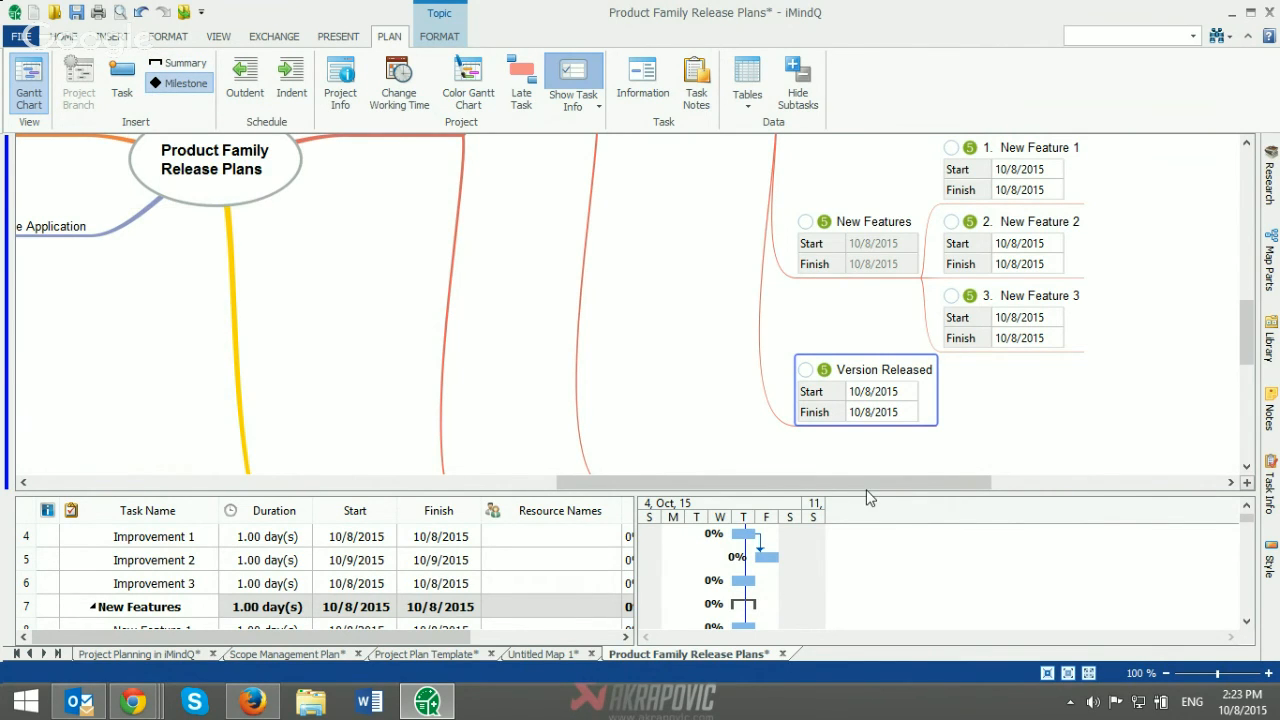
drag(866, 495, 863, 359)
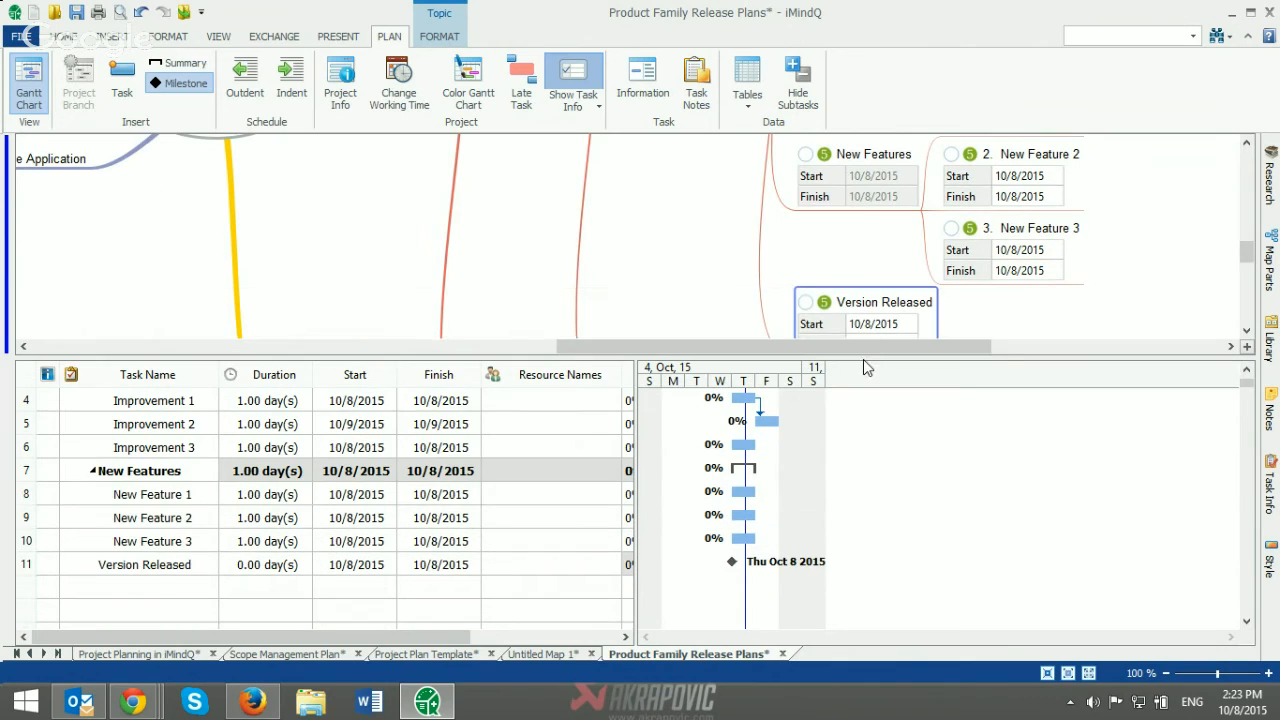
click(786, 569)
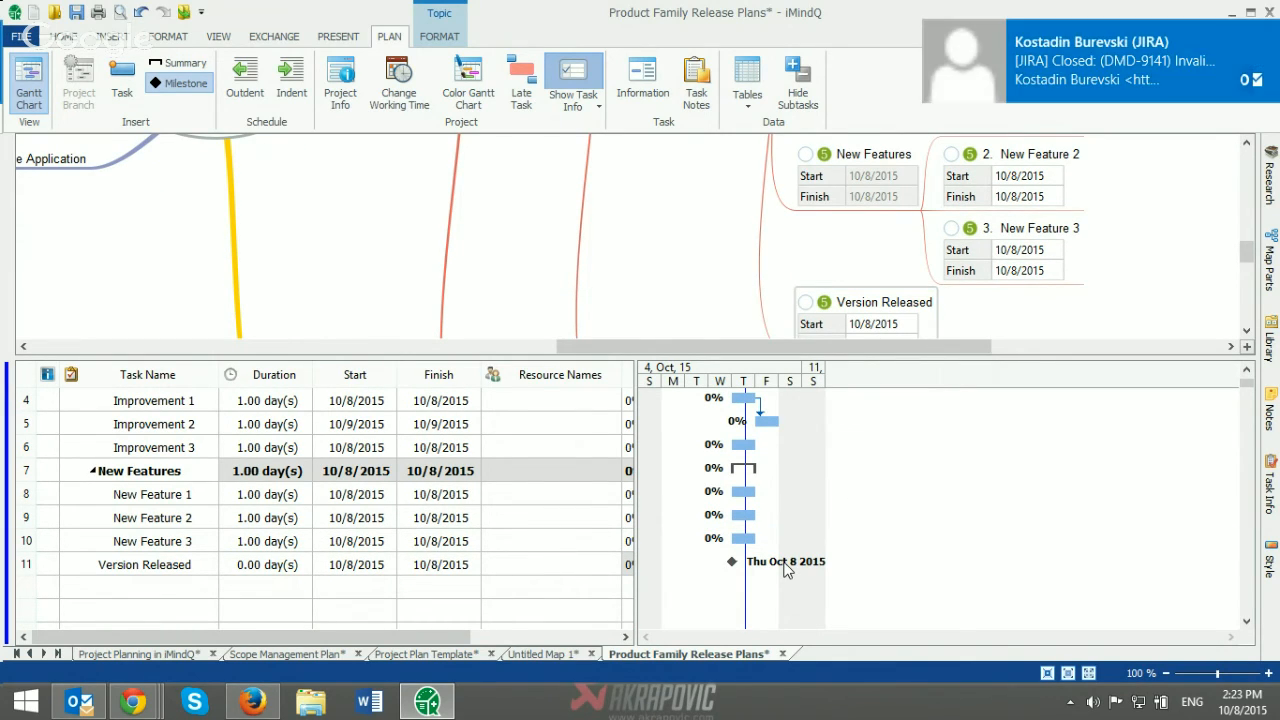
click(1266, 36)
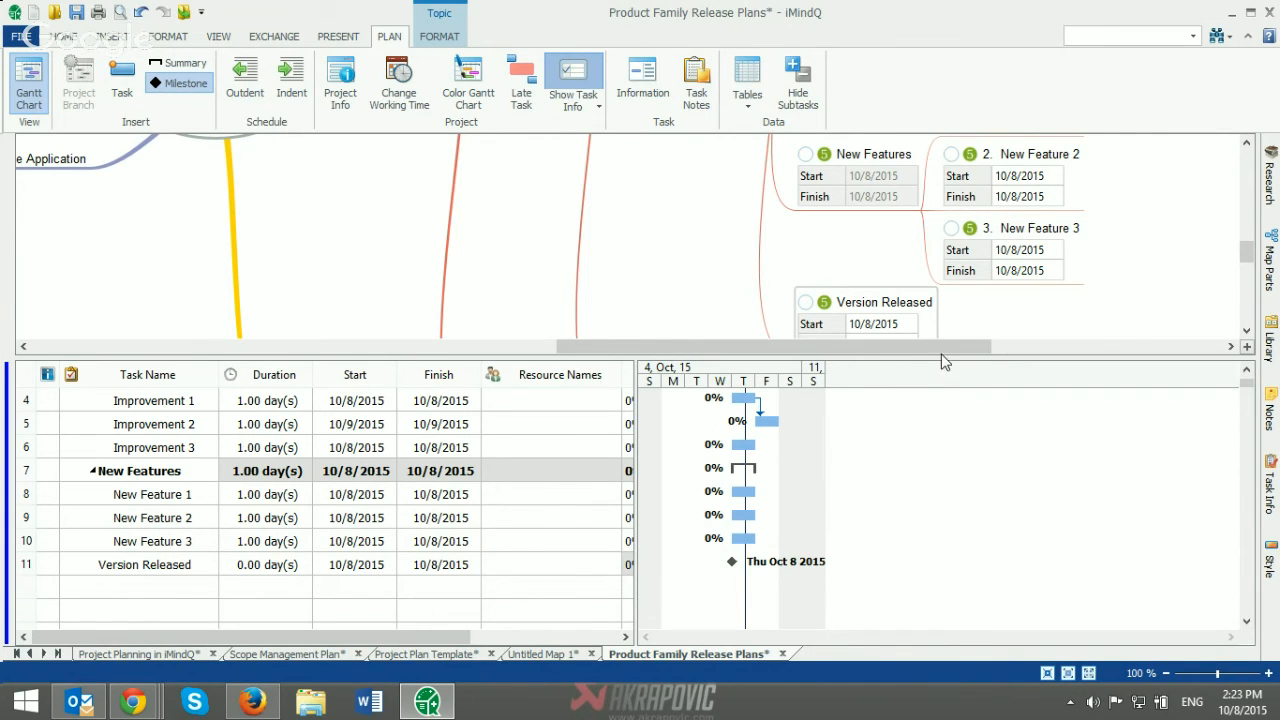
Step: Set the progress of the Improvement 3 task to 50% and Improvement 2 to 25% in the map
scroll(940, 350, left, 2)
scroll(980, 337, right, 2)
drag(1246, 262, 1245, 232)
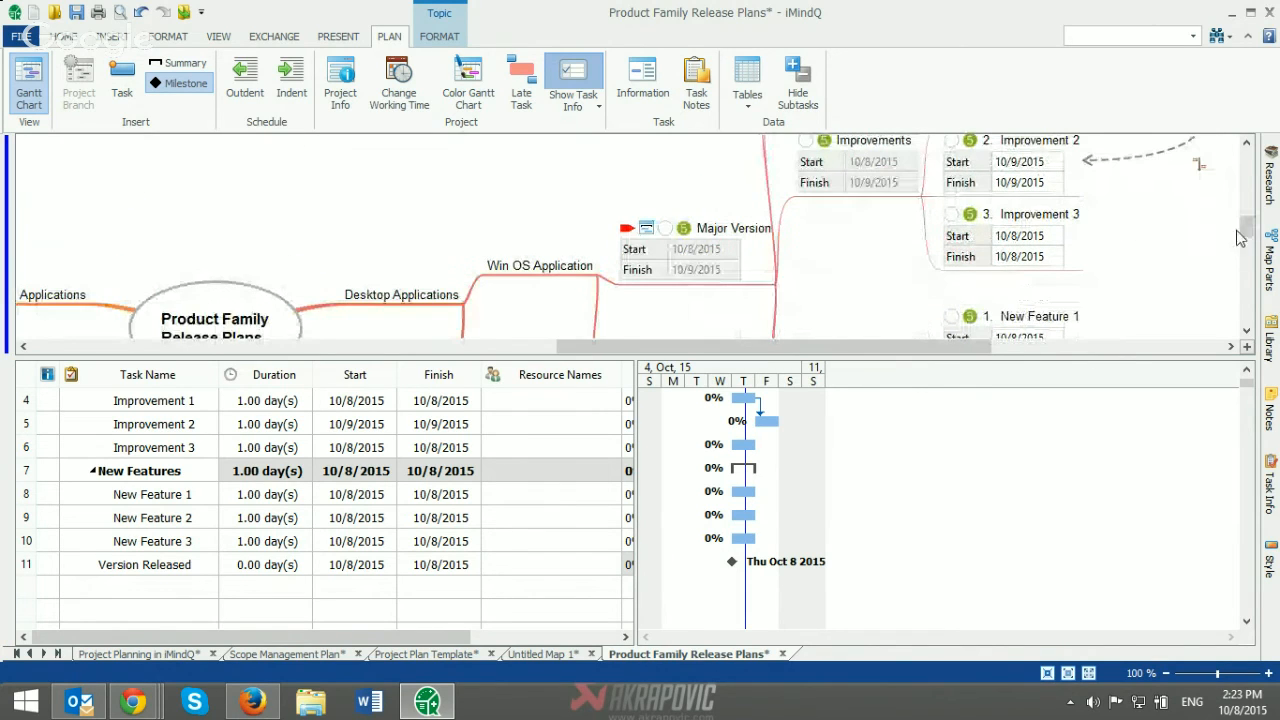
click(951, 216)
click(951, 216)
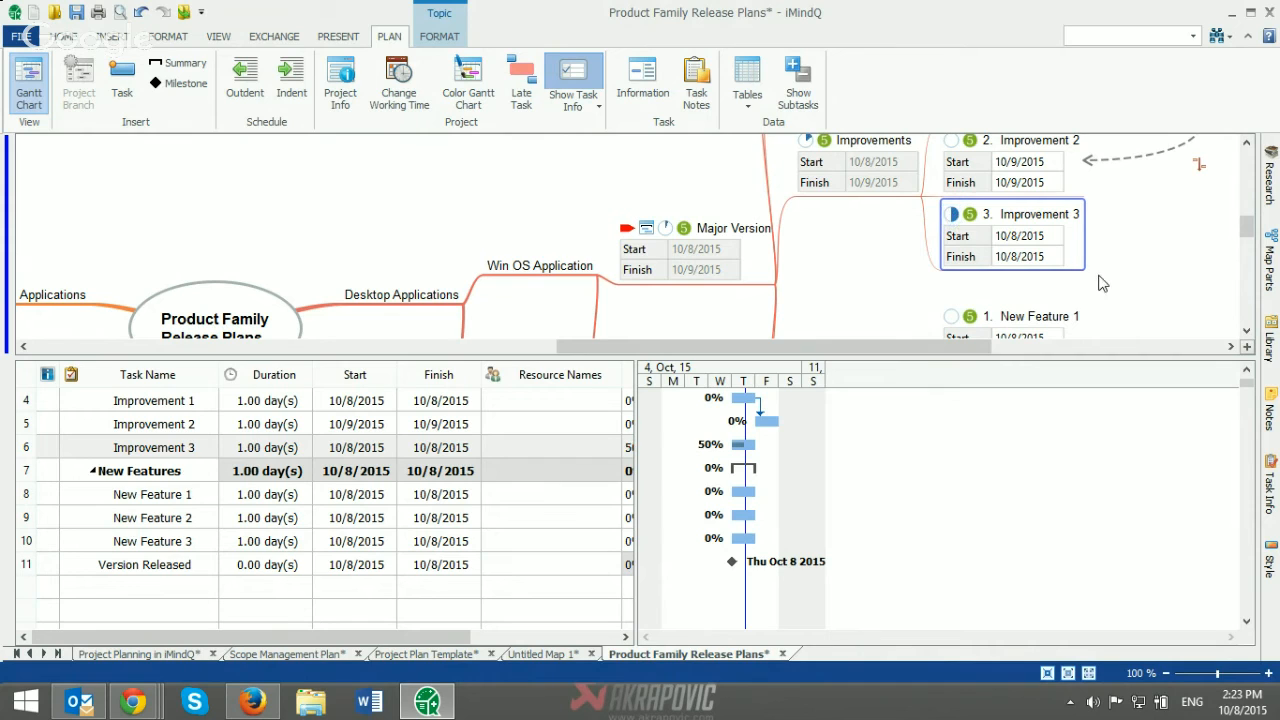
click(951, 168)
Step: Mark the Improvement 1 task as 100% complete in the map
scroll(951, 190, up, 1)
click(951, 197)
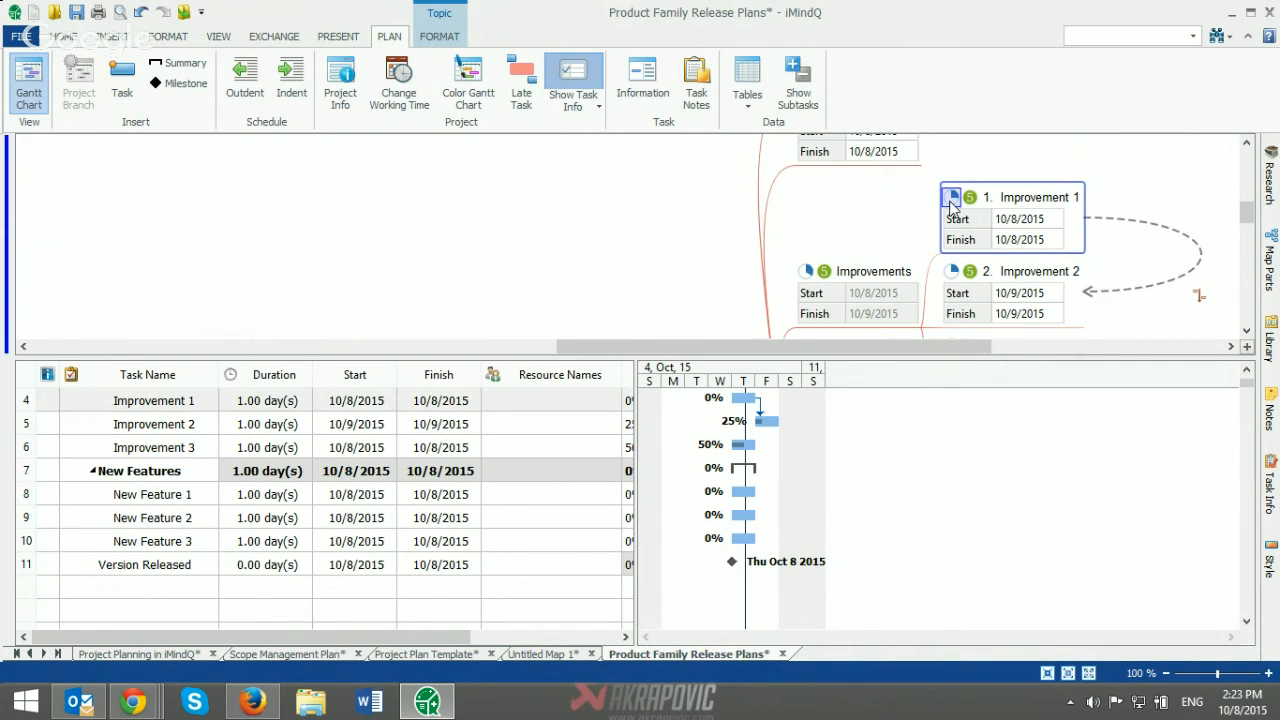
click(951, 198)
click(951, 198)
click(951, 198)
Step: Hide the Gantt chart so that only the release plan mind map is shown
scroll(951, 198, down, 2)
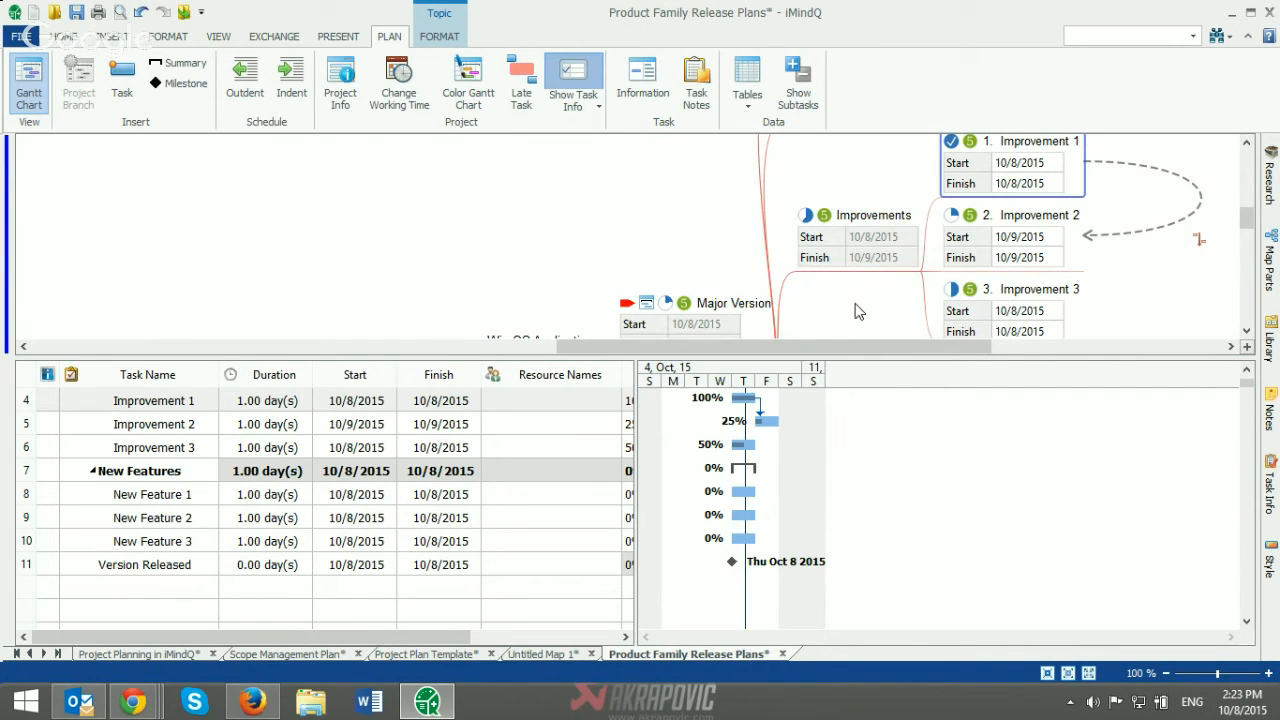
drag(831, 348, 778, 347)
scroll(795, 288, down, 2)
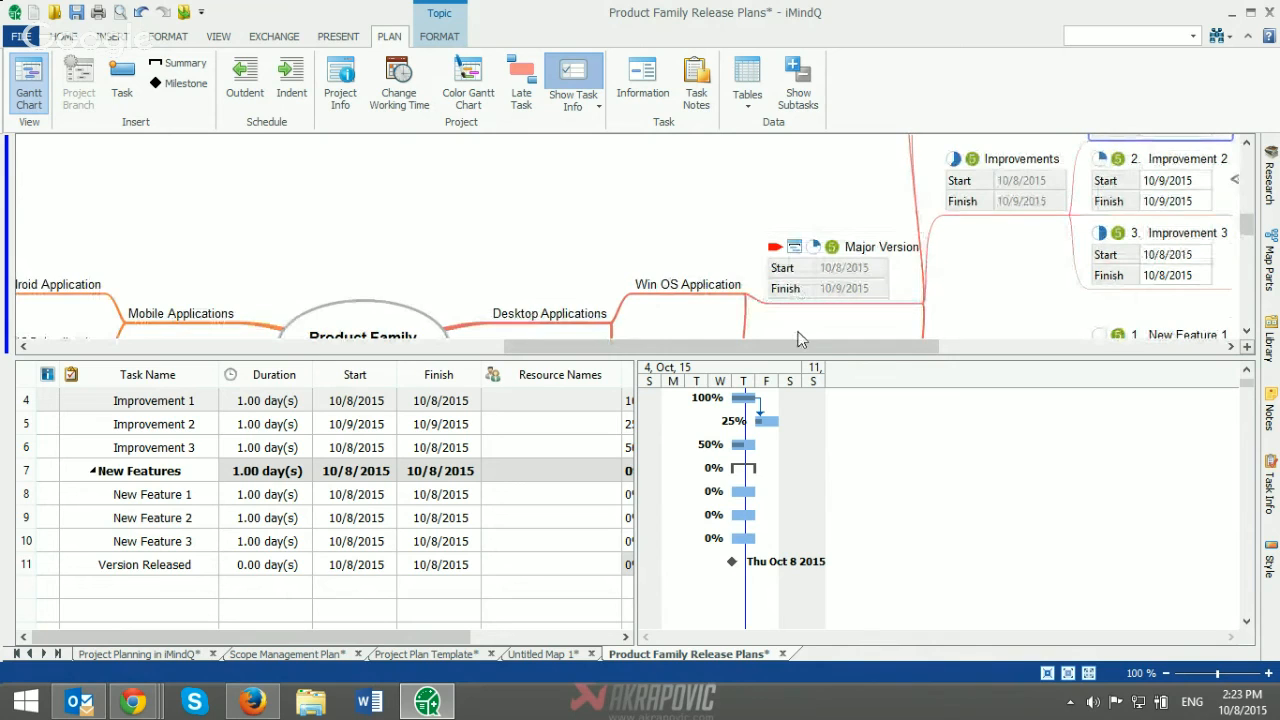
click(29, 82)
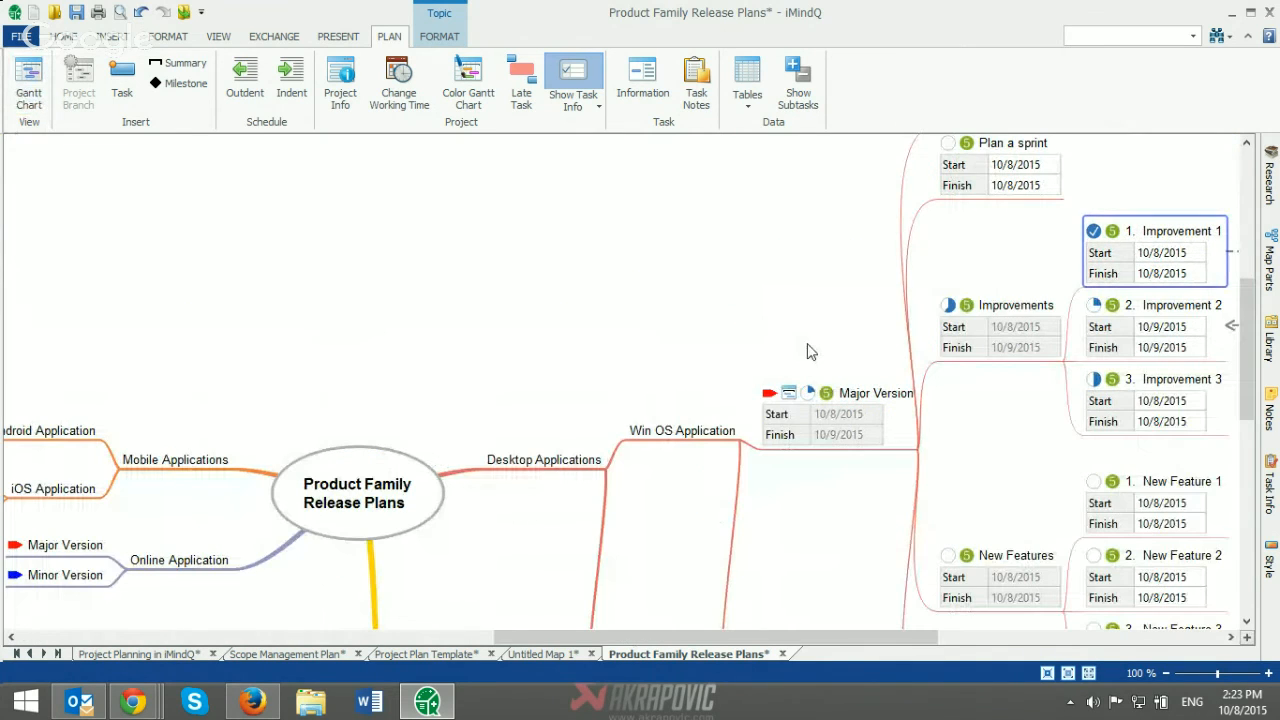
Step: View the project statistics for the Win OS Application's Major Version branch and close them
click(853, 397)
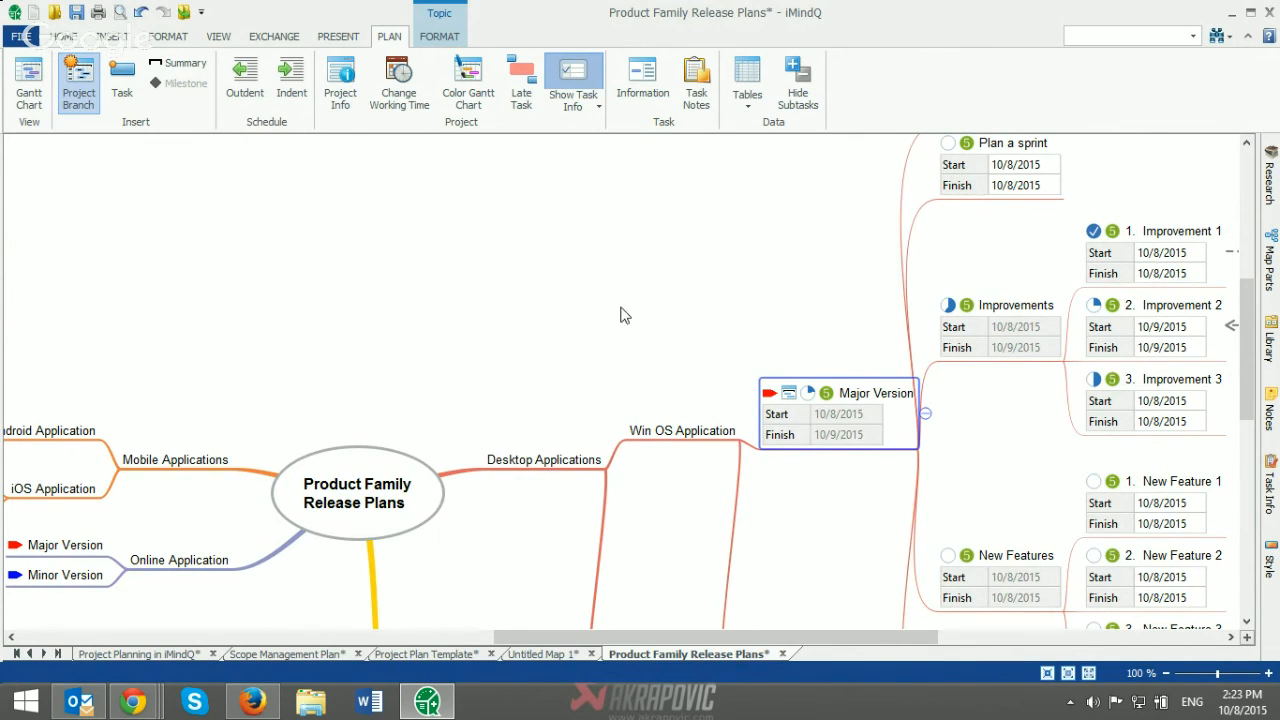
click(340, 98)
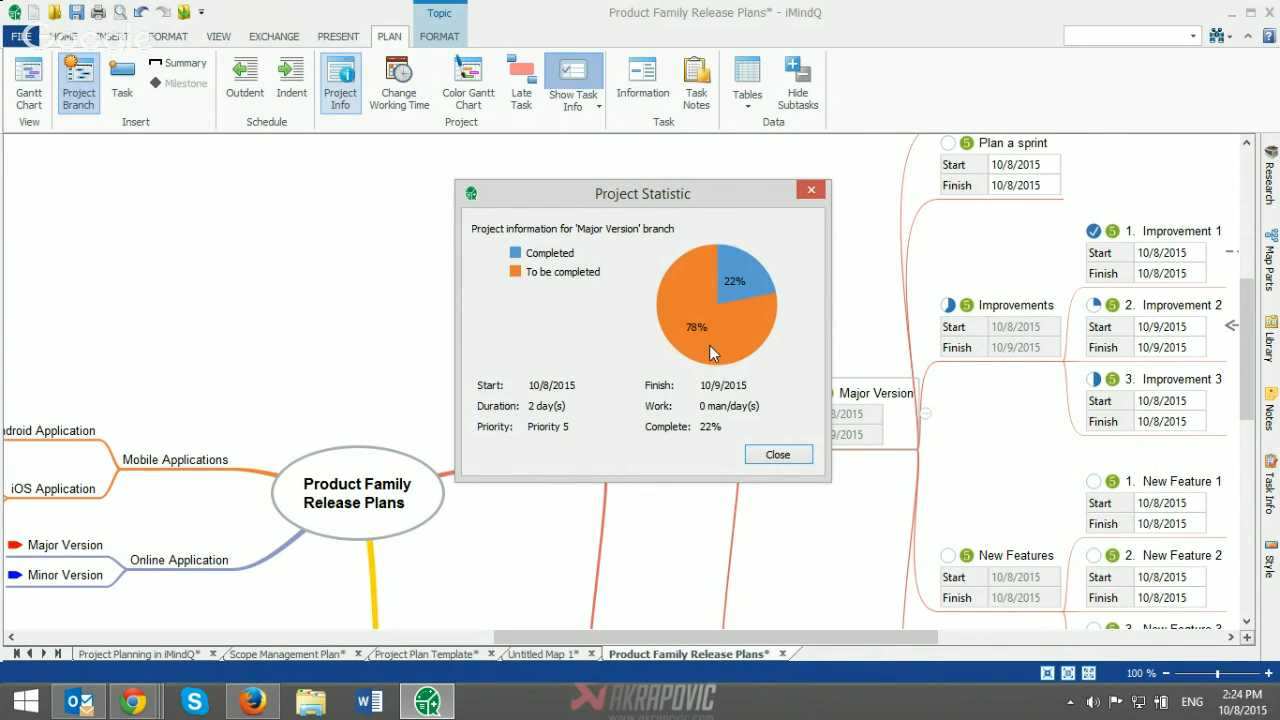
click(810, 192)
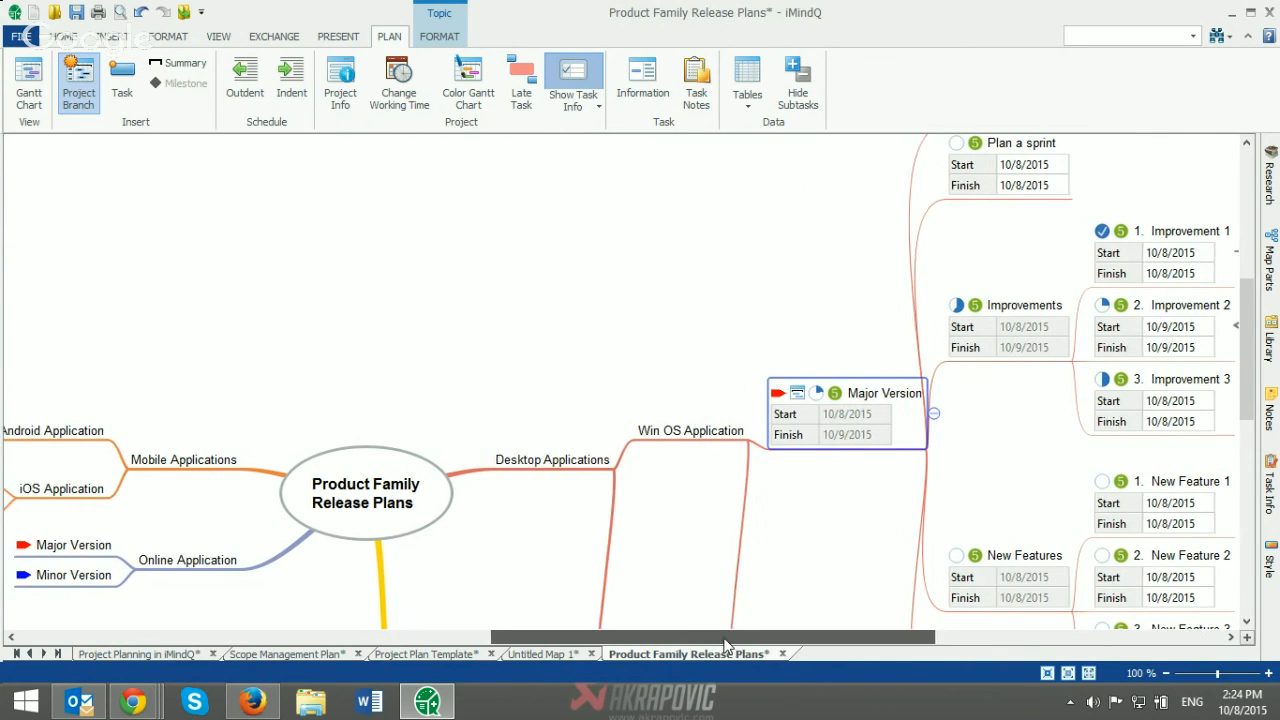
Step: Return to the Project Planning in iMindQ map and bring the whole overview into view
click(169, 653)
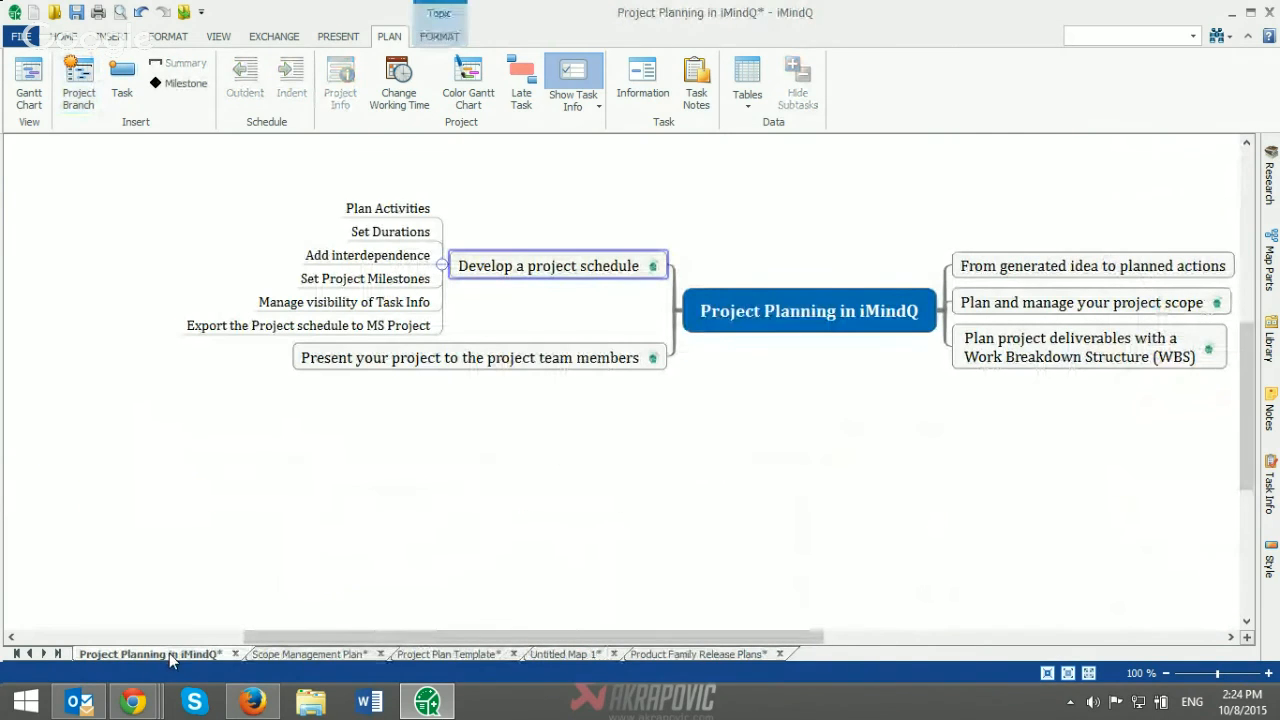
drag(464, 638, 532, 638)
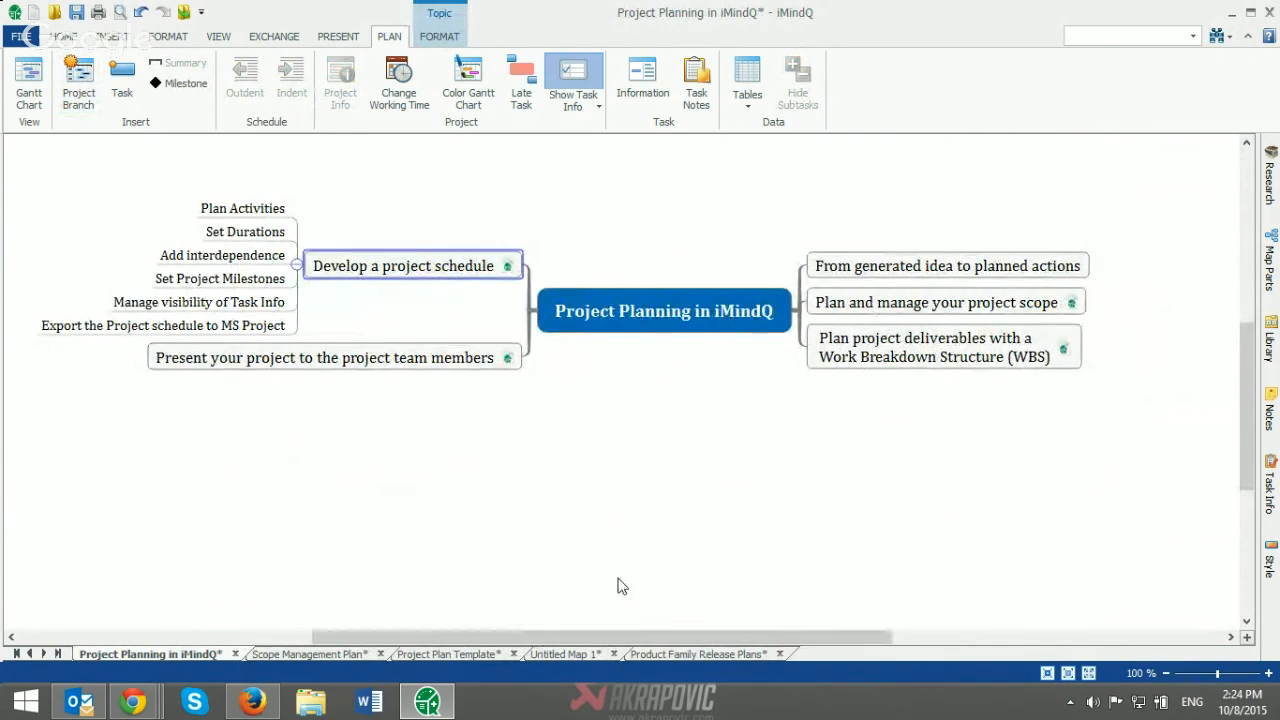
scroll(629, 572, up, 1)
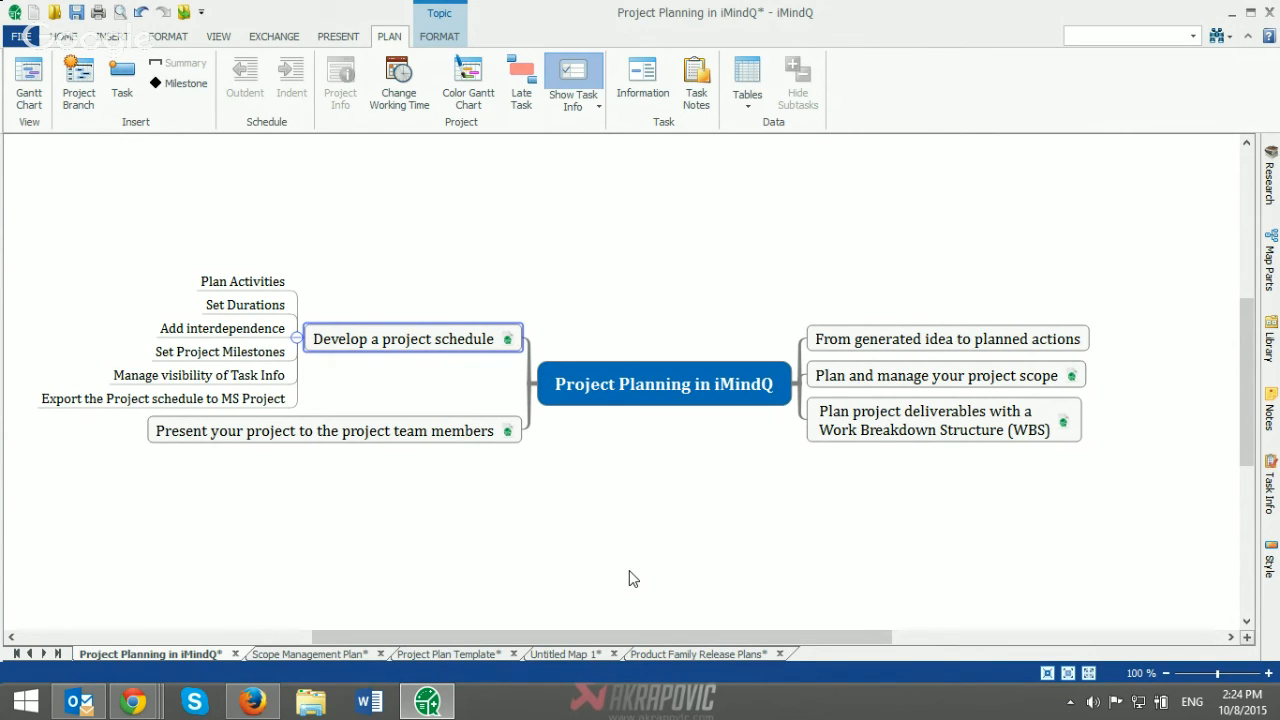
Step: Switch to the Google+ Hangouts window in Chrome and stop presenting the shared screen to everyone
click(130, 704)
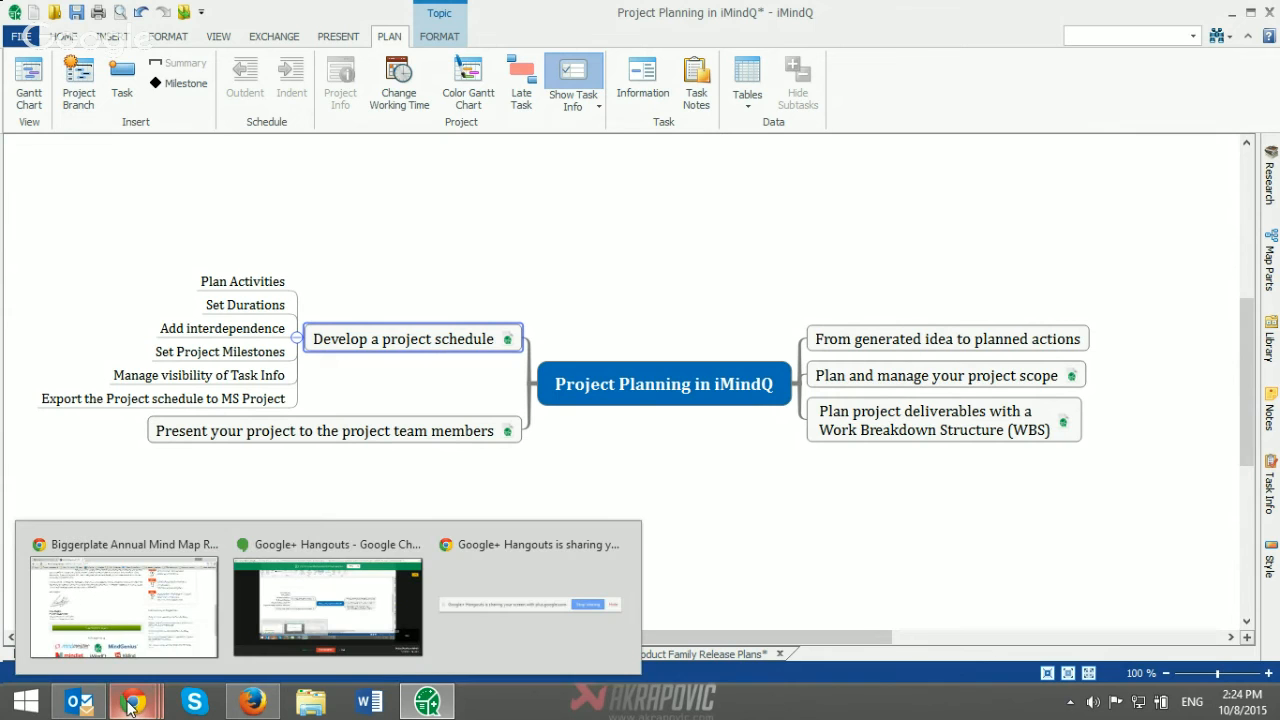
click(280, 628)
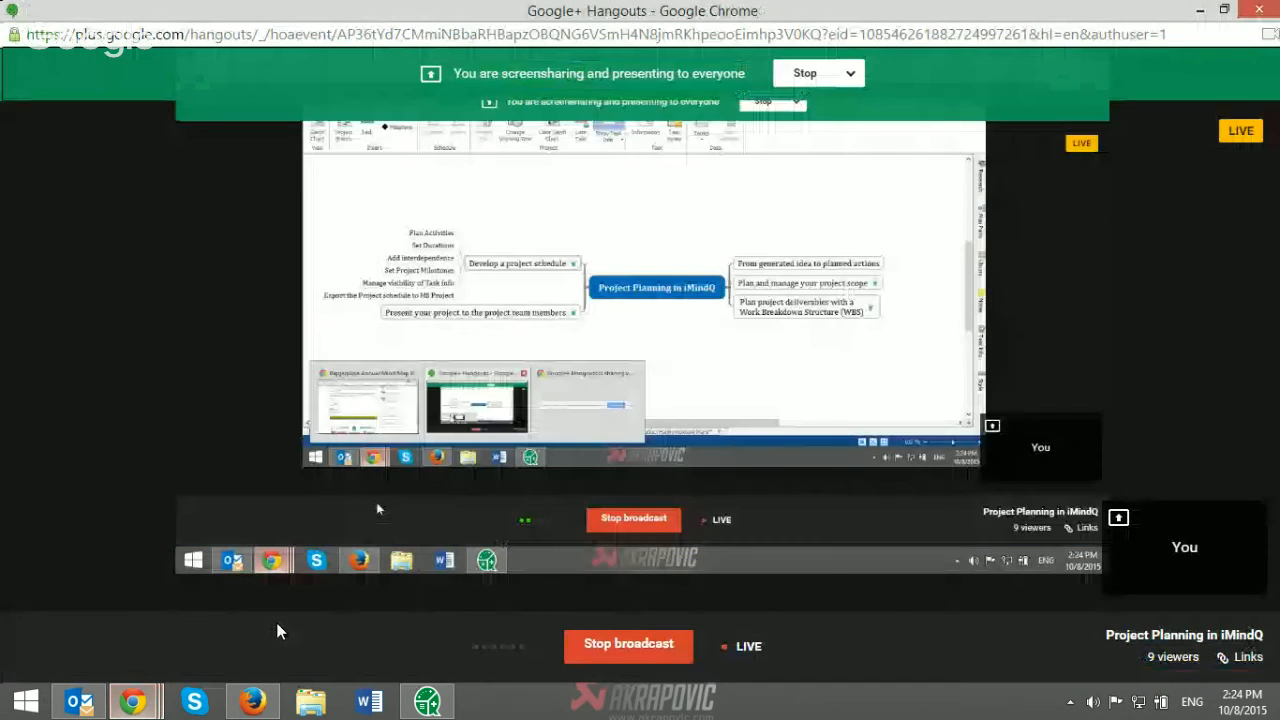
click(808, 76)
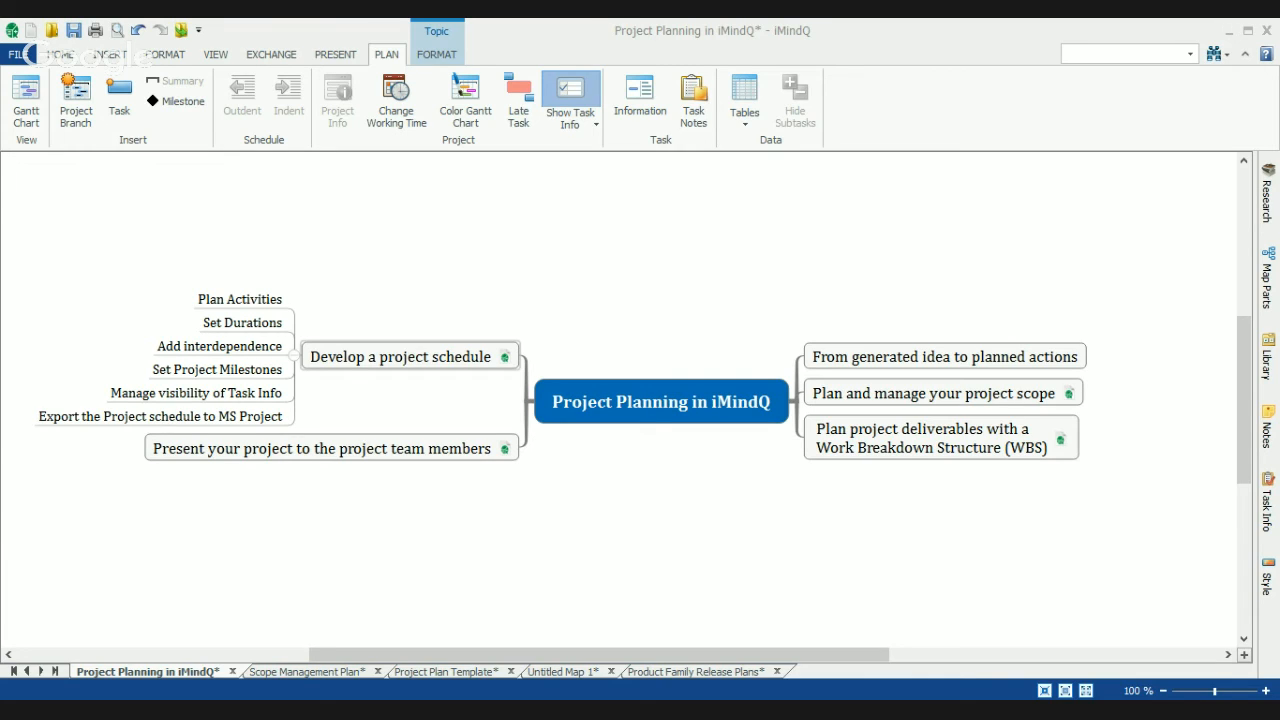
Step: Look over the base calendar options in the project's working time settings and close the dialog without changes
click(387, 106)
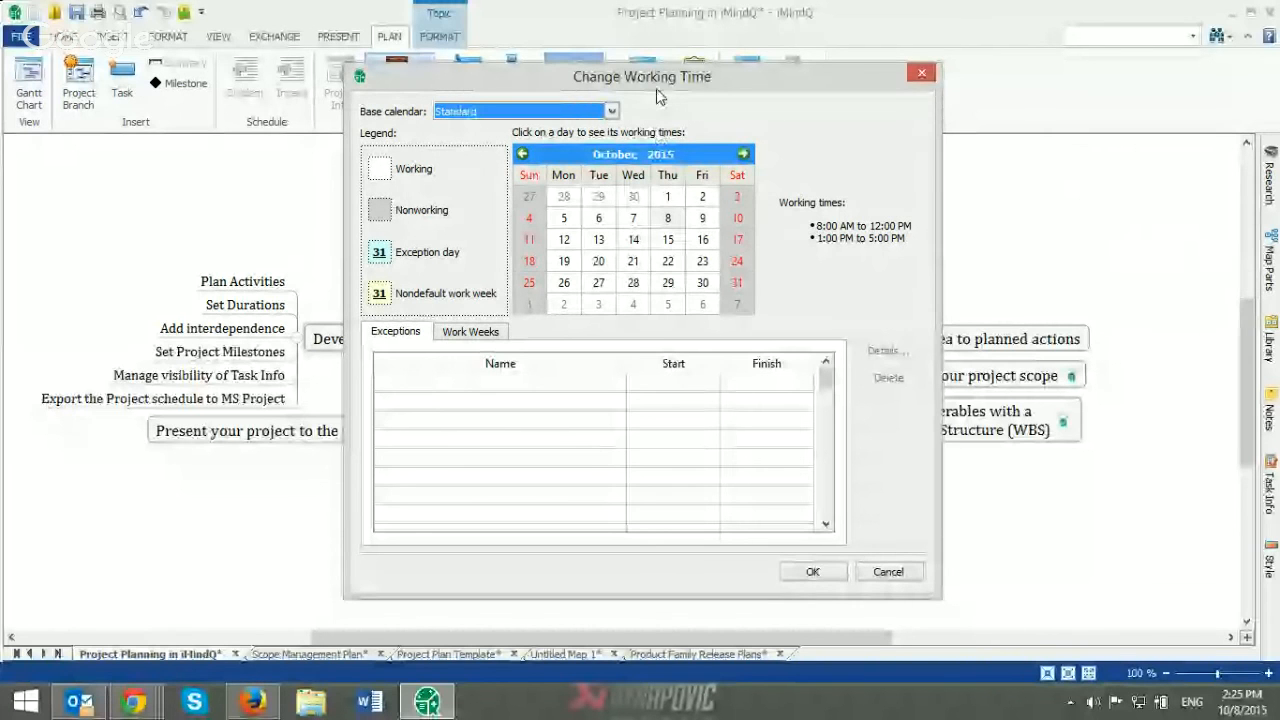
click(611, 111)
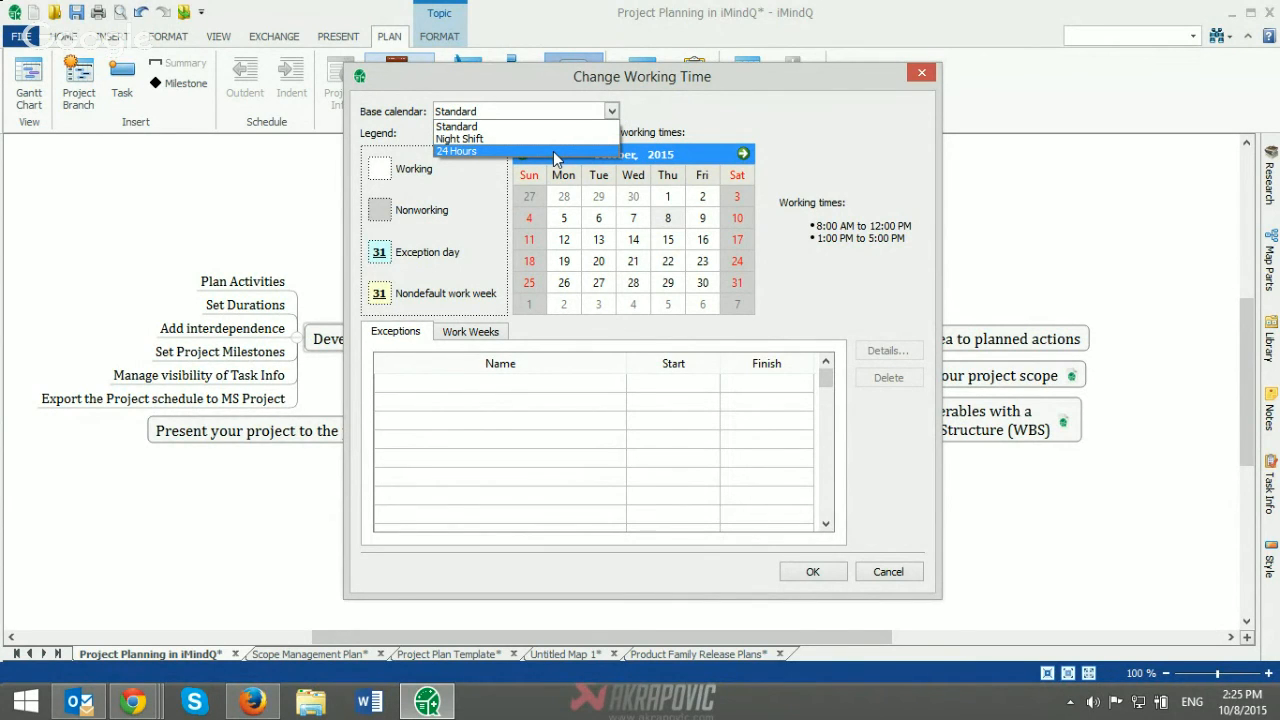
click(801, 181)
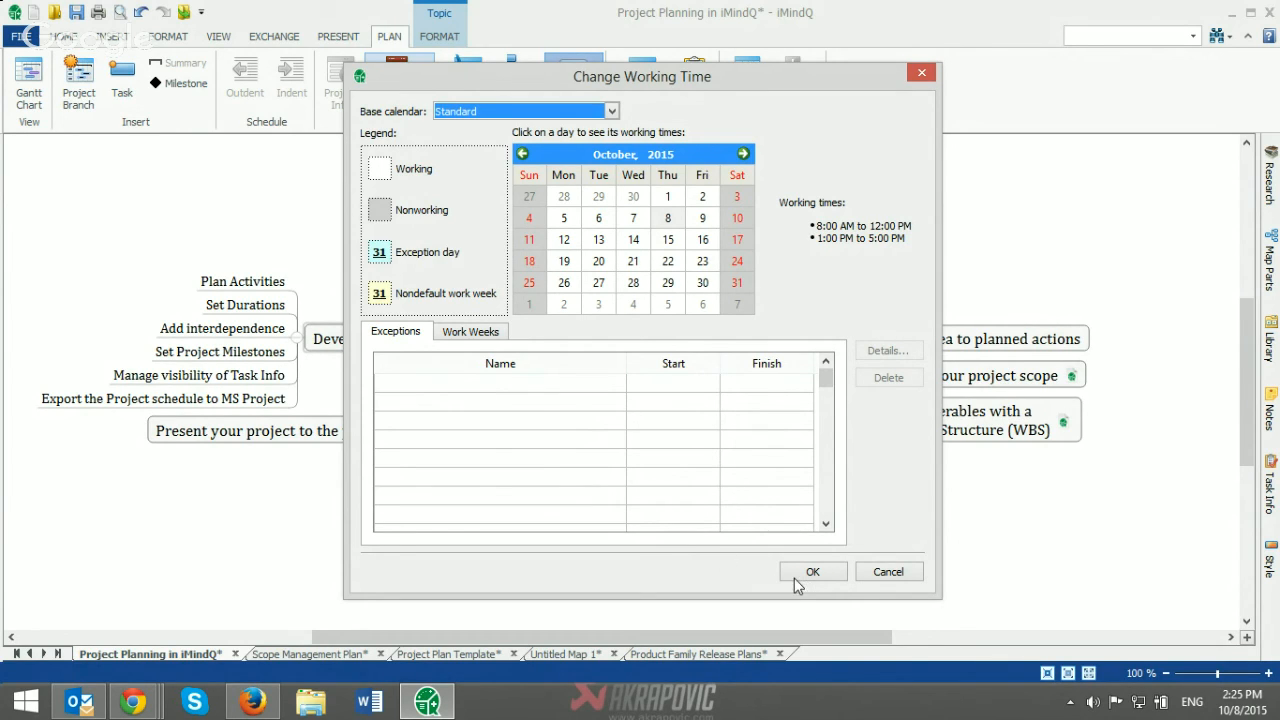
click(921, 76)
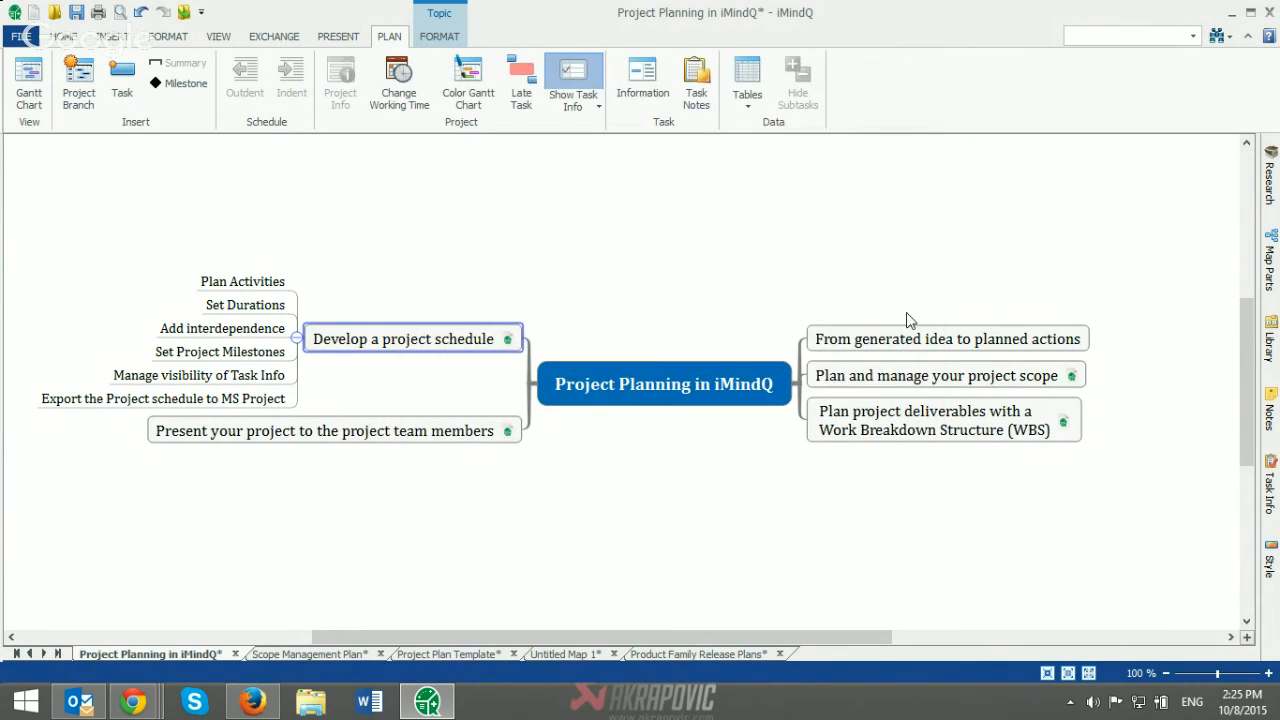
Step: Show the Scope Management Plan map and present the shared screen to everyone again in Google+ Hangouts, returning to iMindQ
click(905, 341)
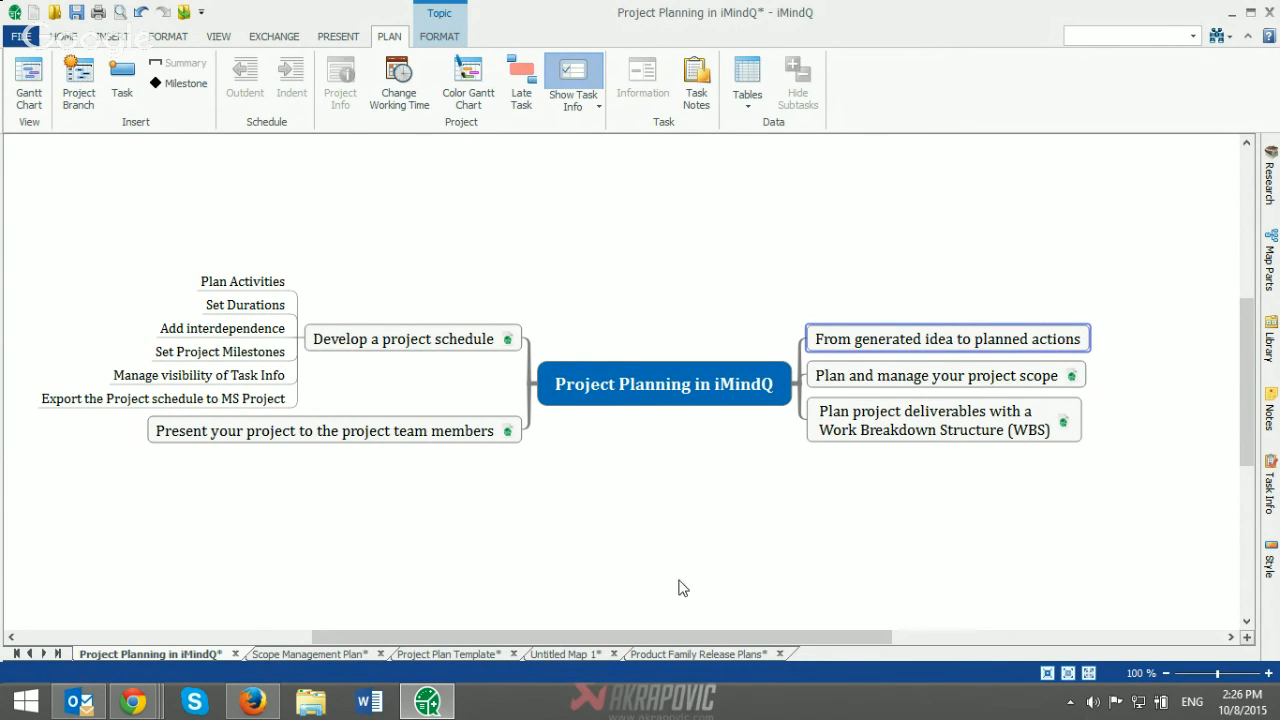
click(314, 654)
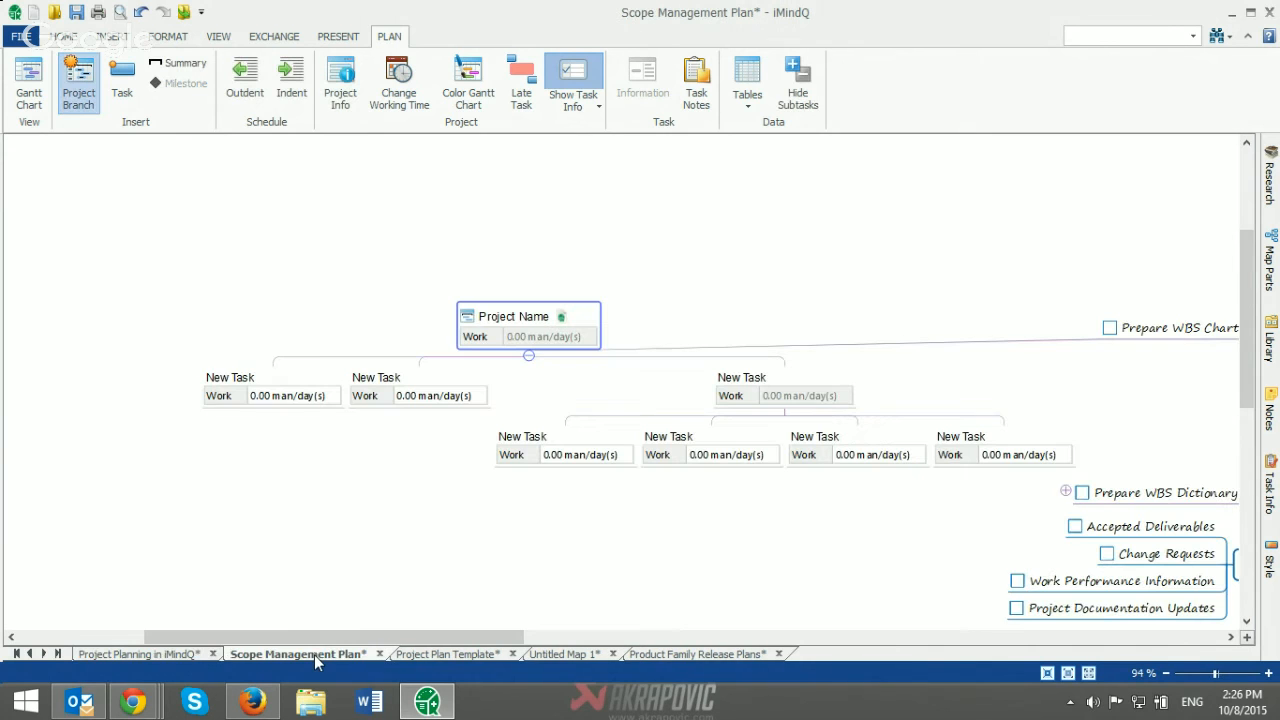
mouse_move(132, 702)
click(329, 598)
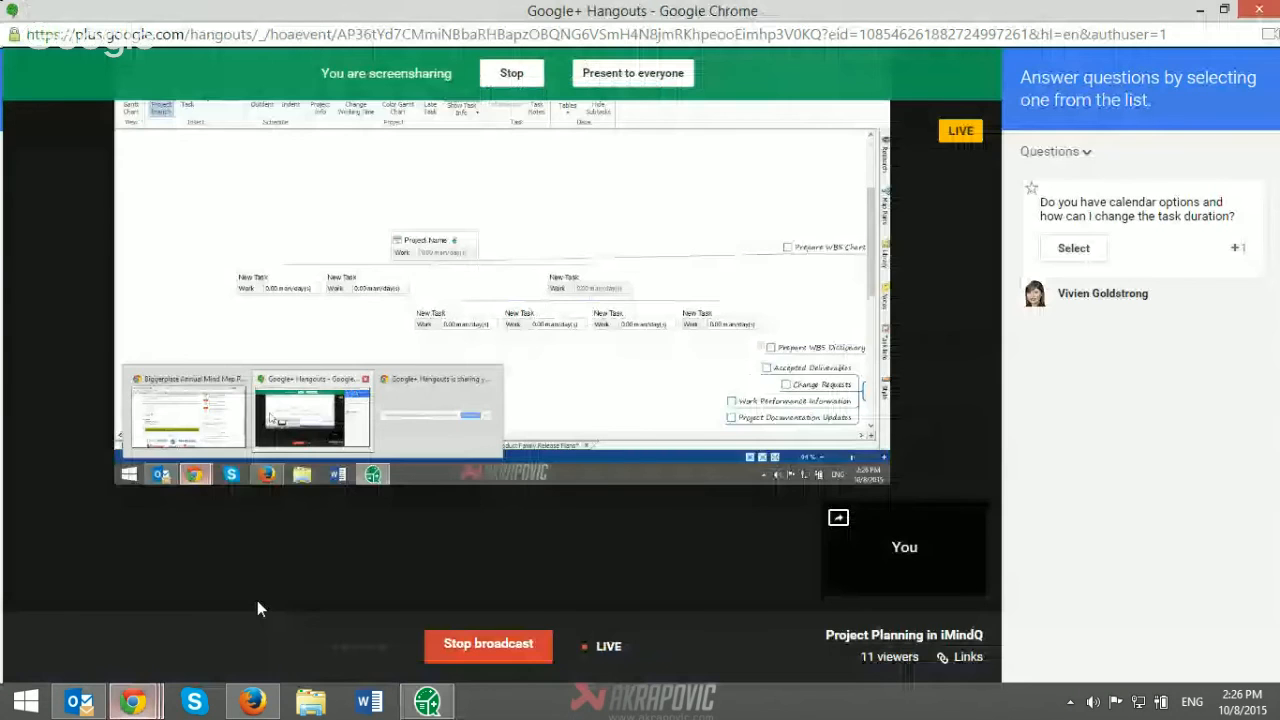
click(617, 76)
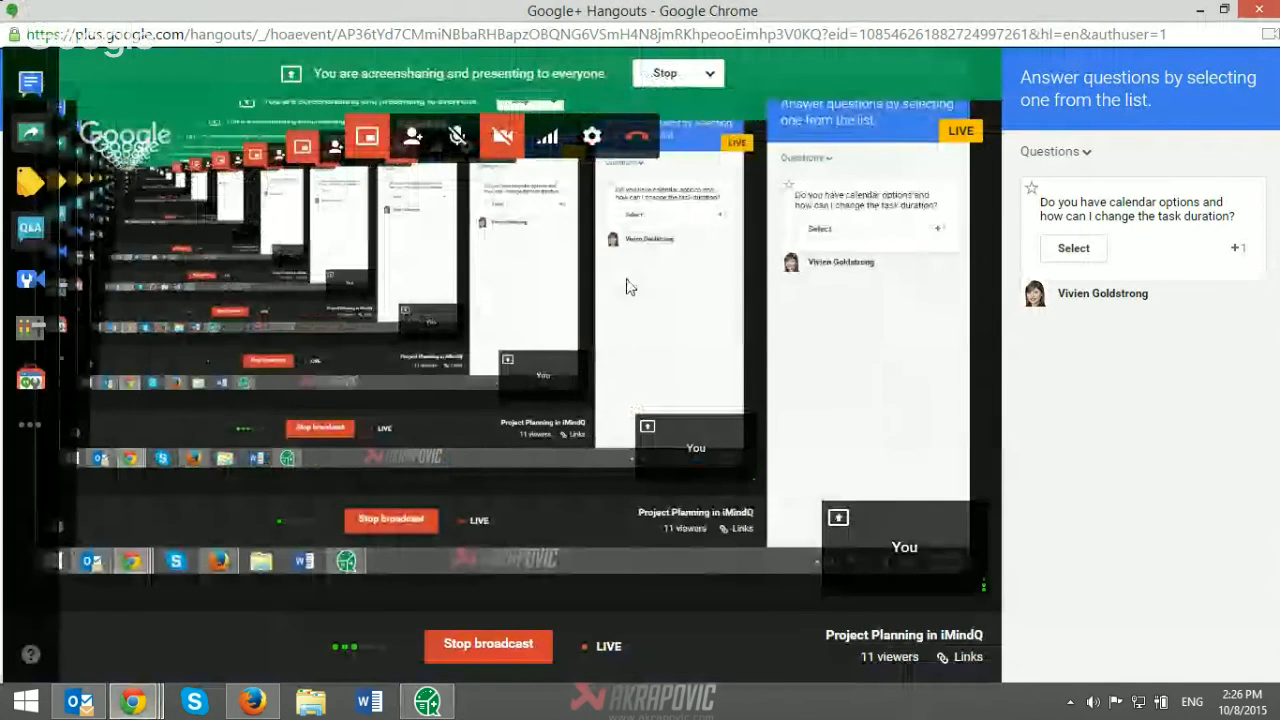
click(428, 704)
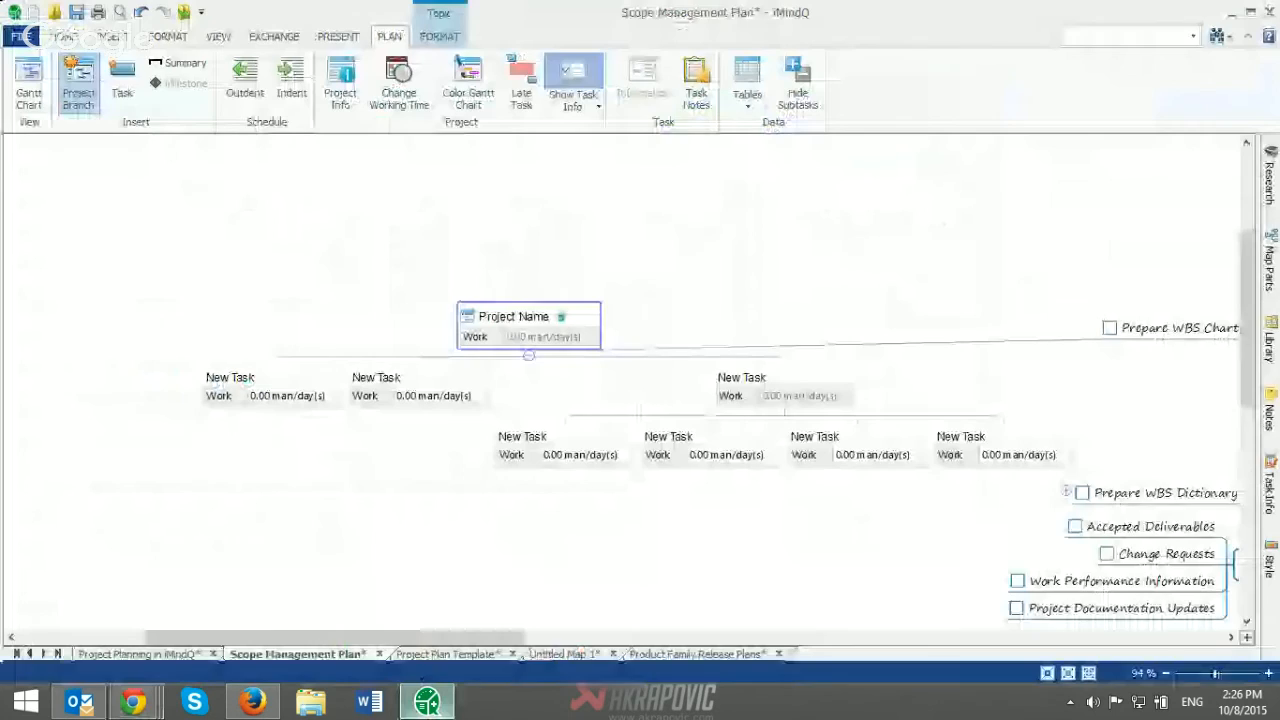
Step: Show the Product Family Release Plans map with the Major Version branch and its tasks in view
click(170, 652)
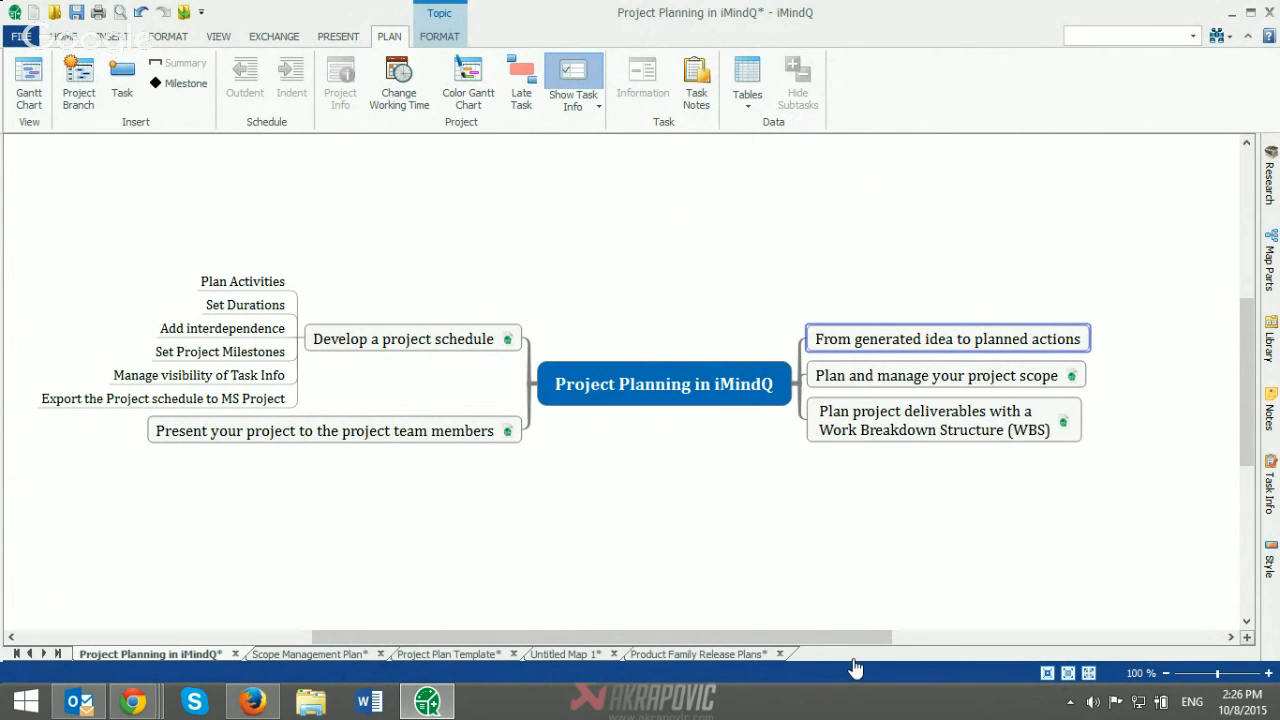
click(722, 653)
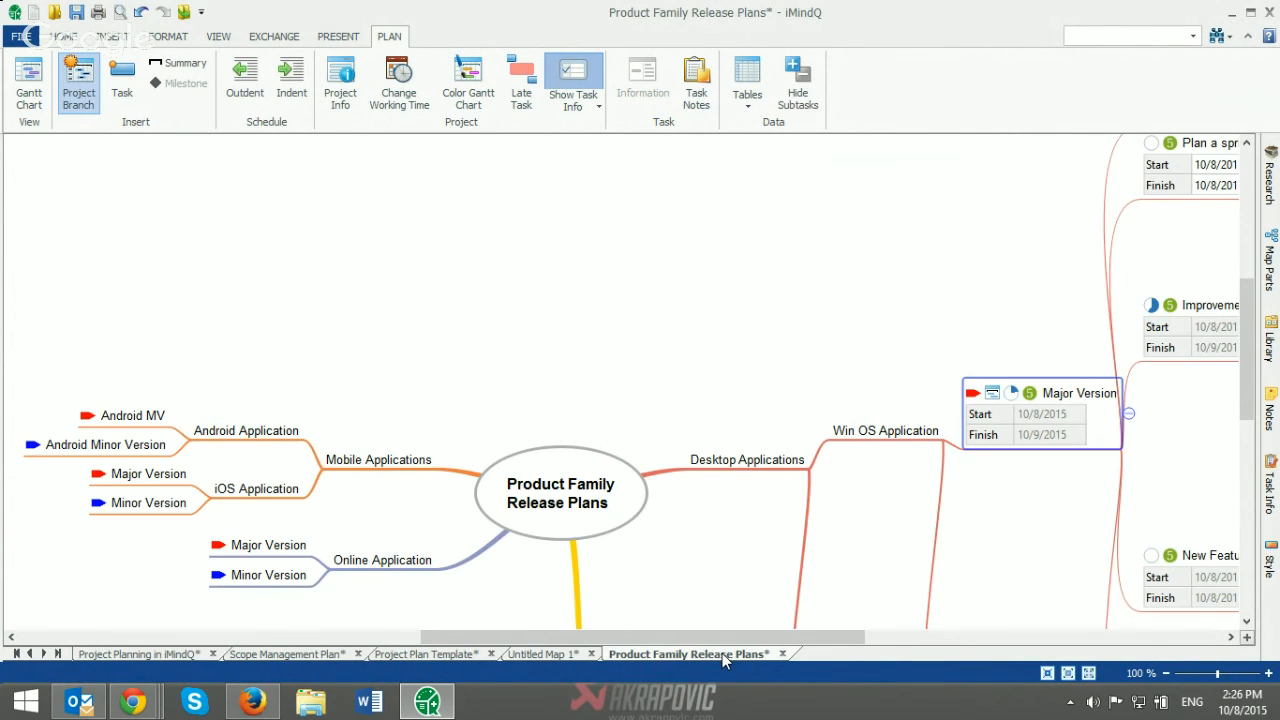
drag(679, 638, 876, 634)
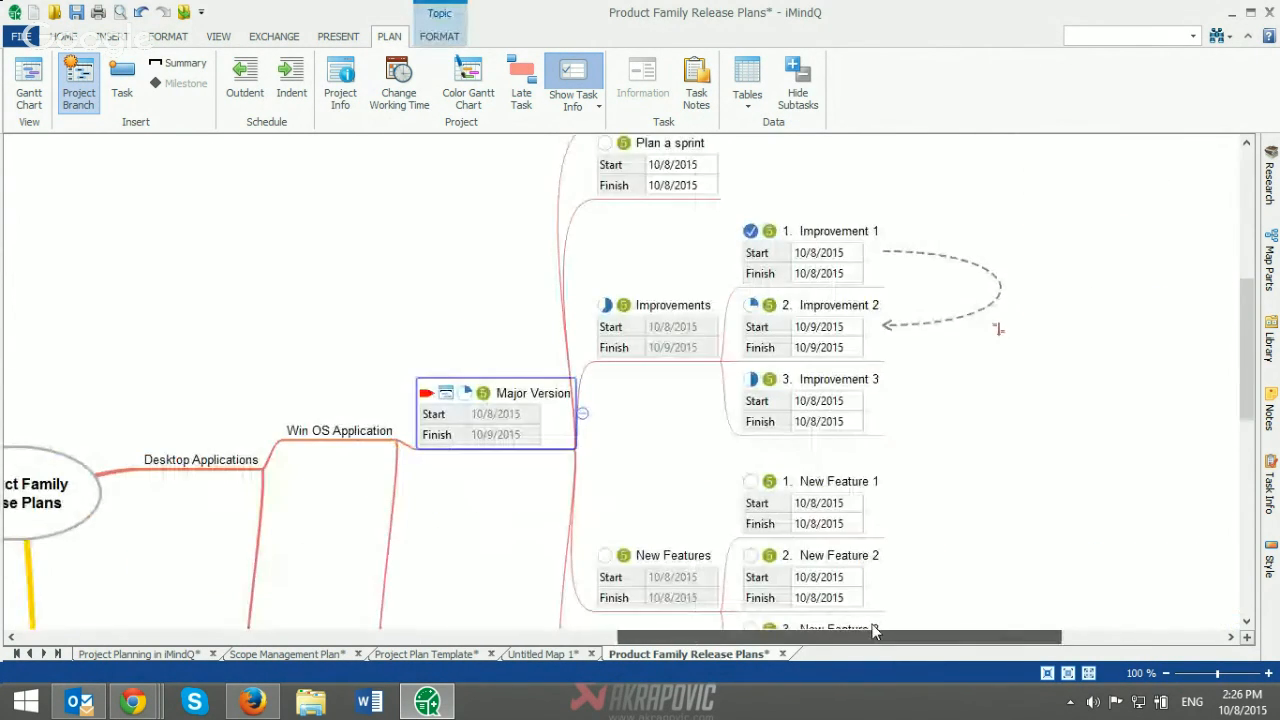
Step: Export the map to the desktop as Product Family Release Plans.xml for Microsoft Project, including only topics with task info and skipping completed tasks
click(24, 36)
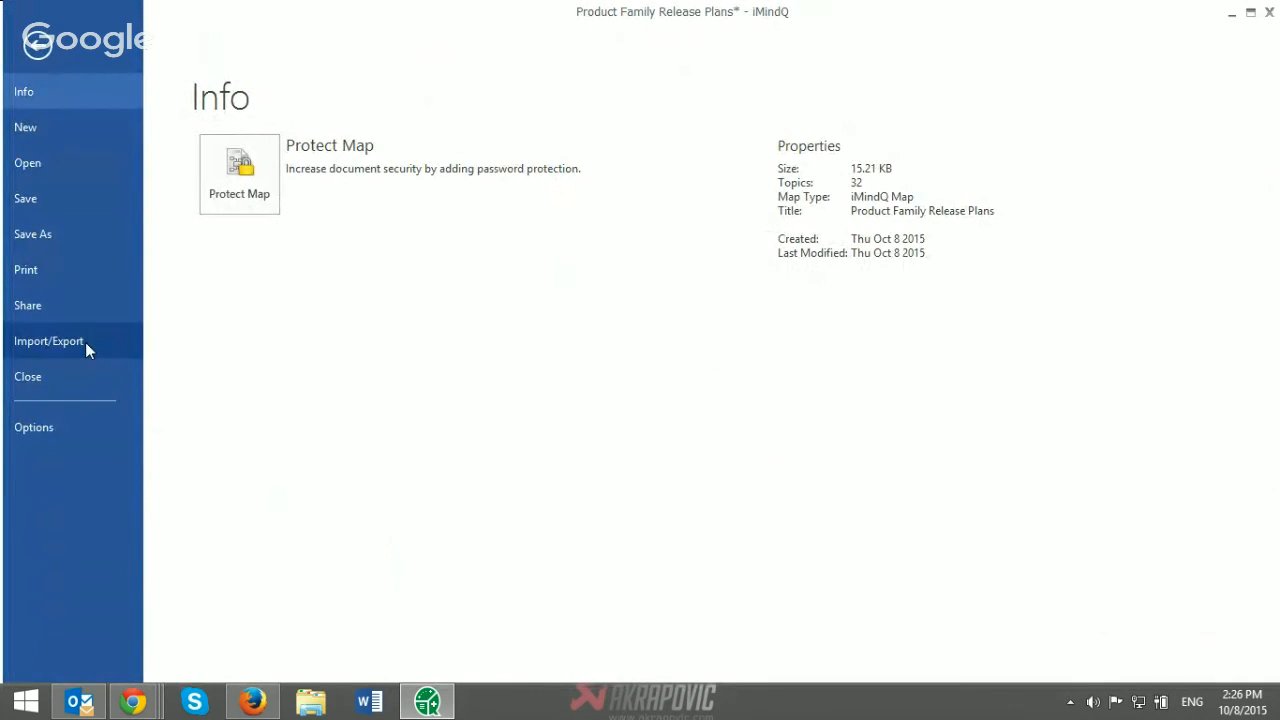
click(85, 342)
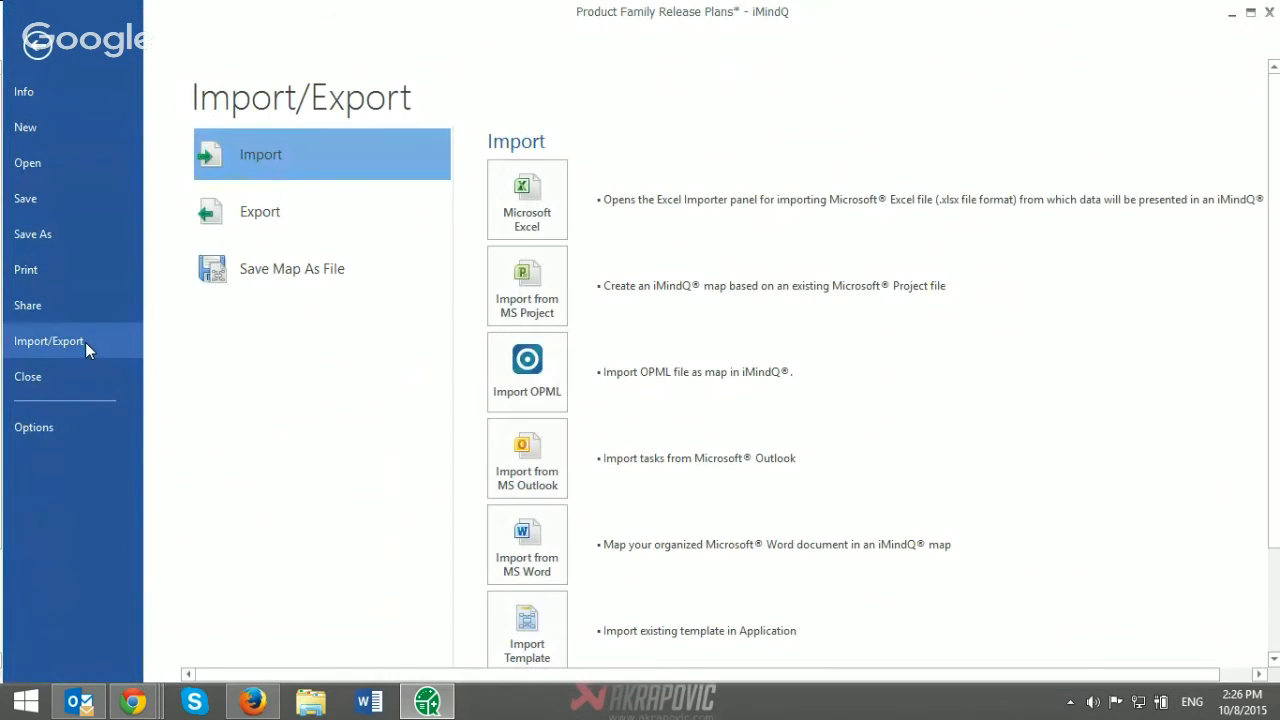
click(245, 226)
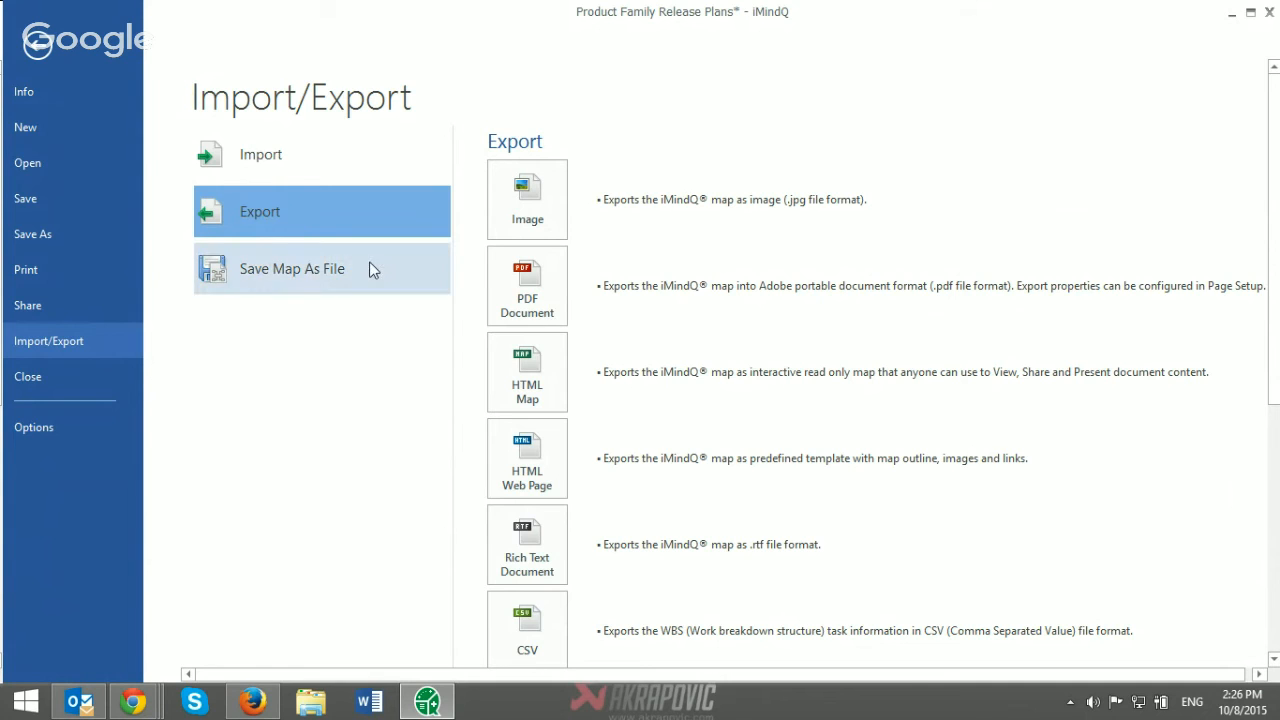
scroll(608, 491, down, 2)
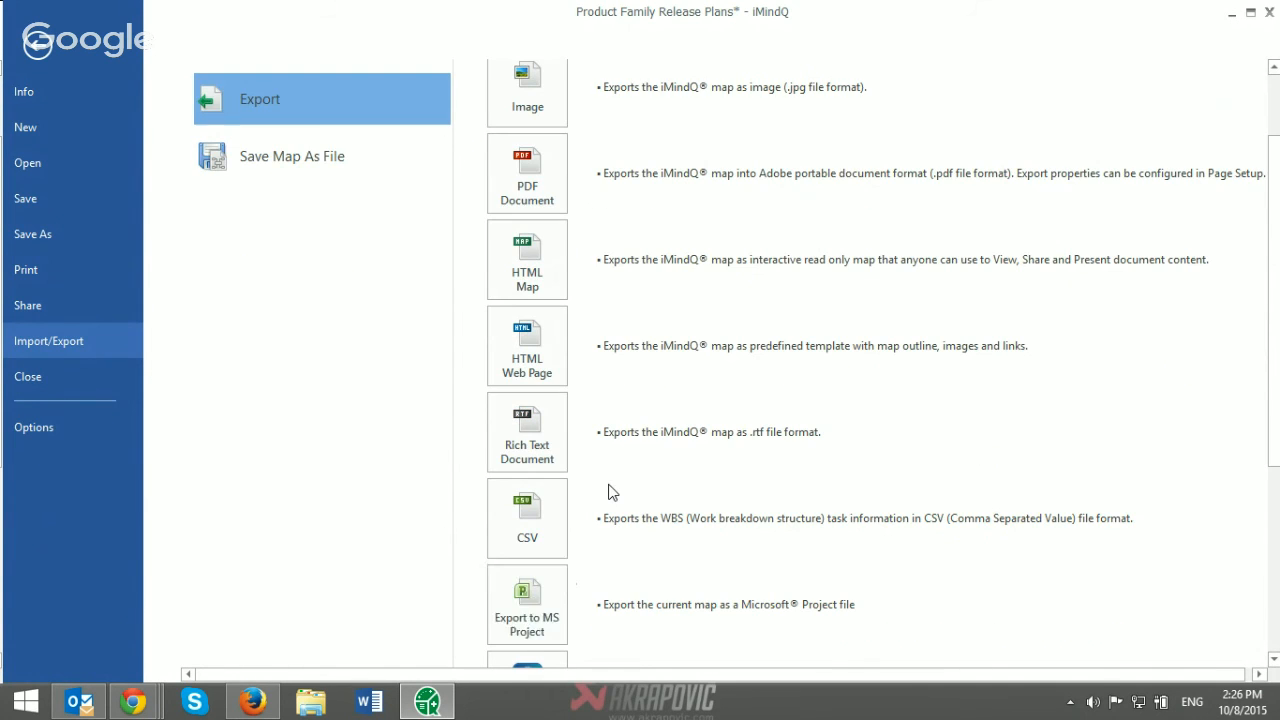
click(553, 594)
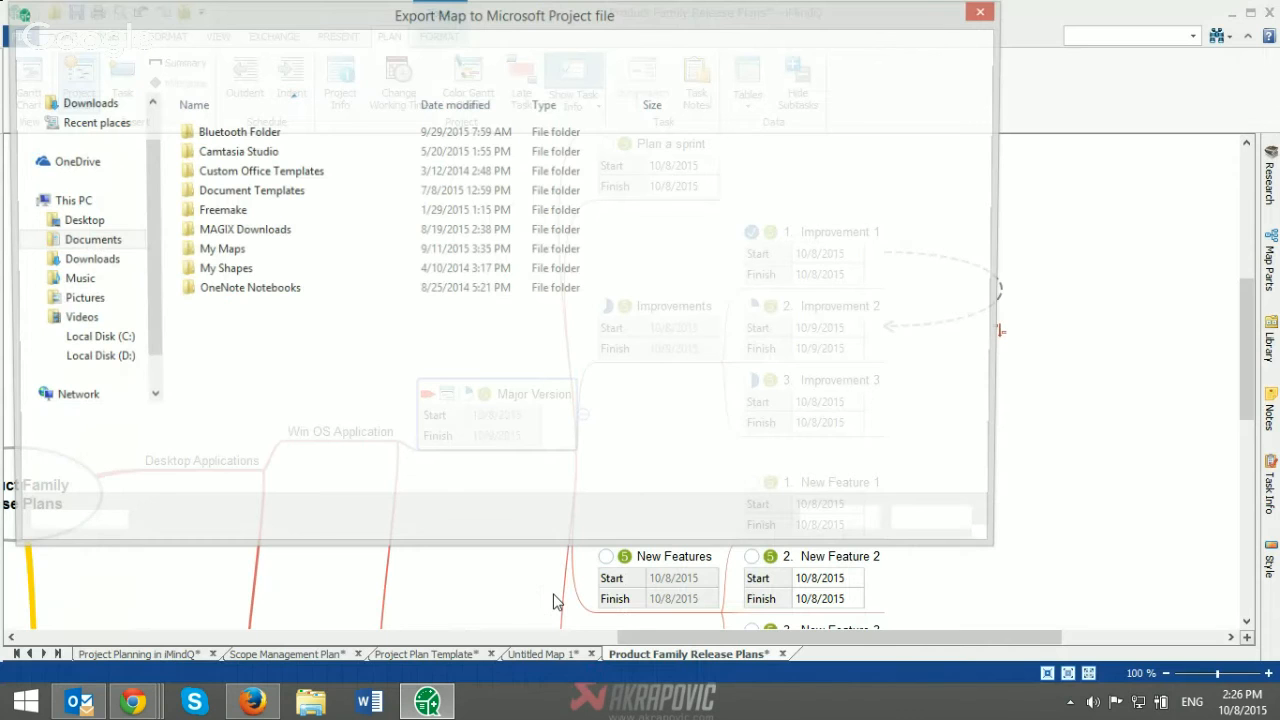
click(88, 132)
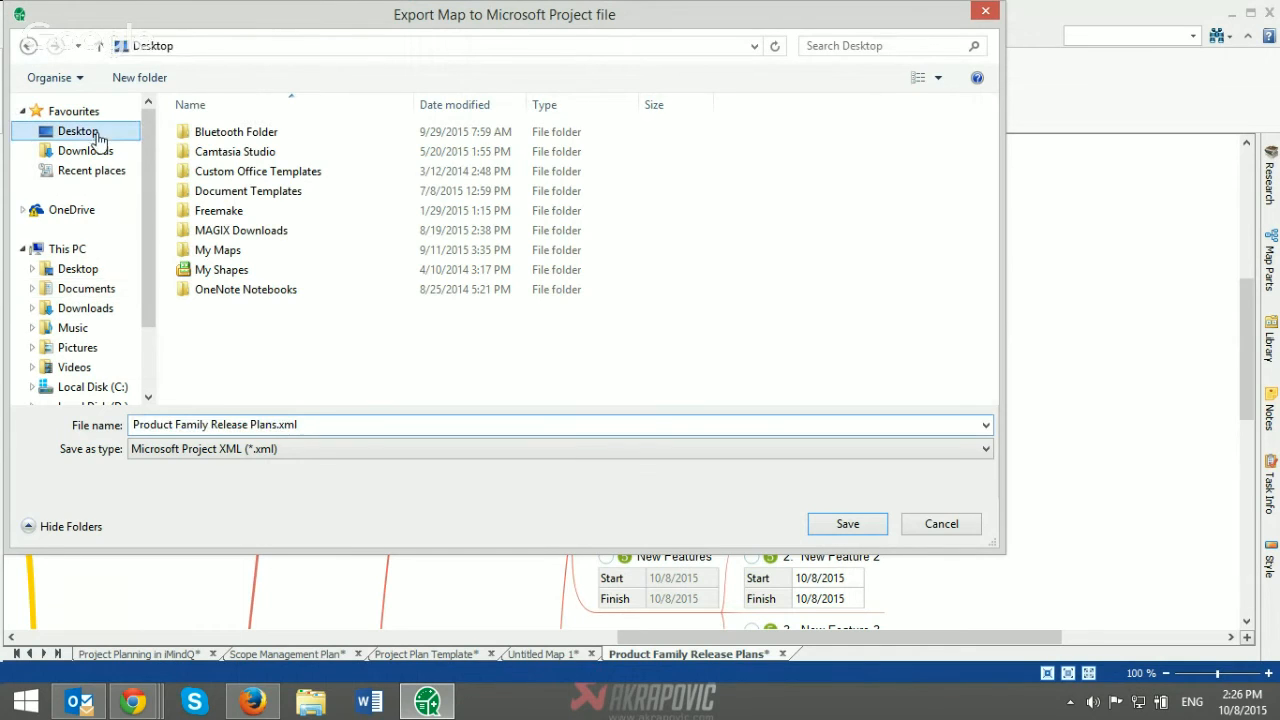
click(806, 524)
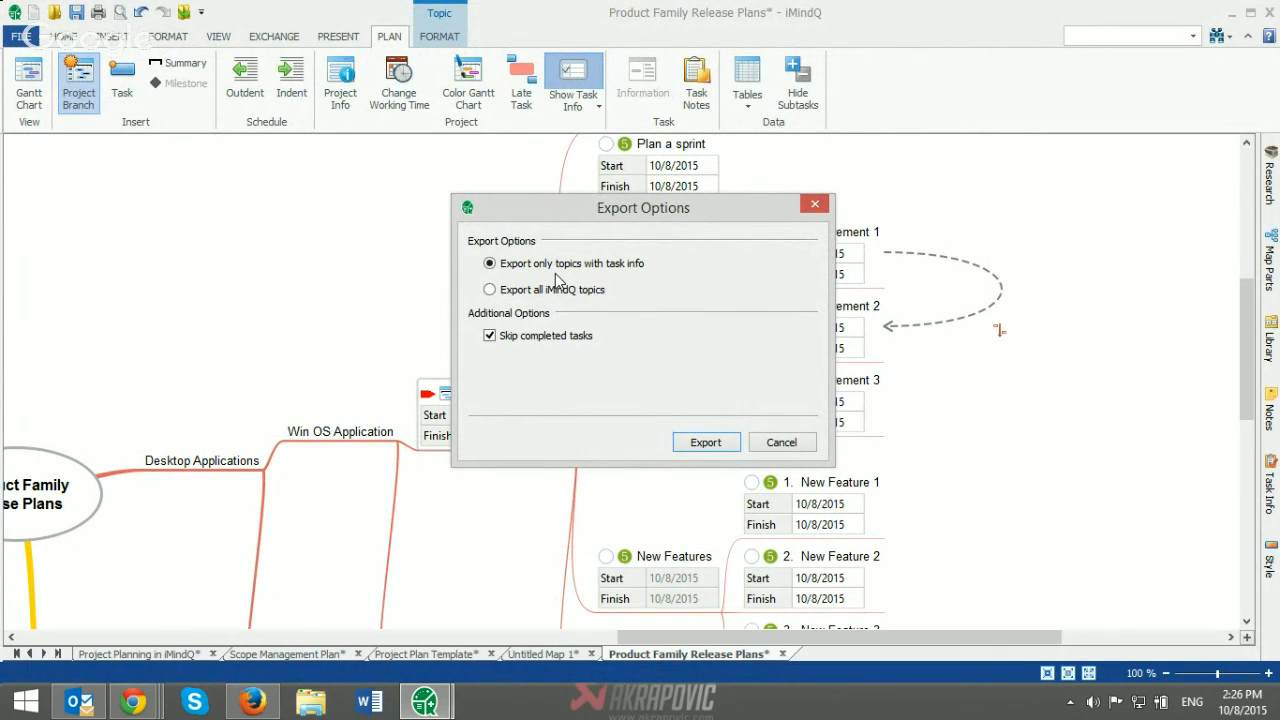
click(692, 448)
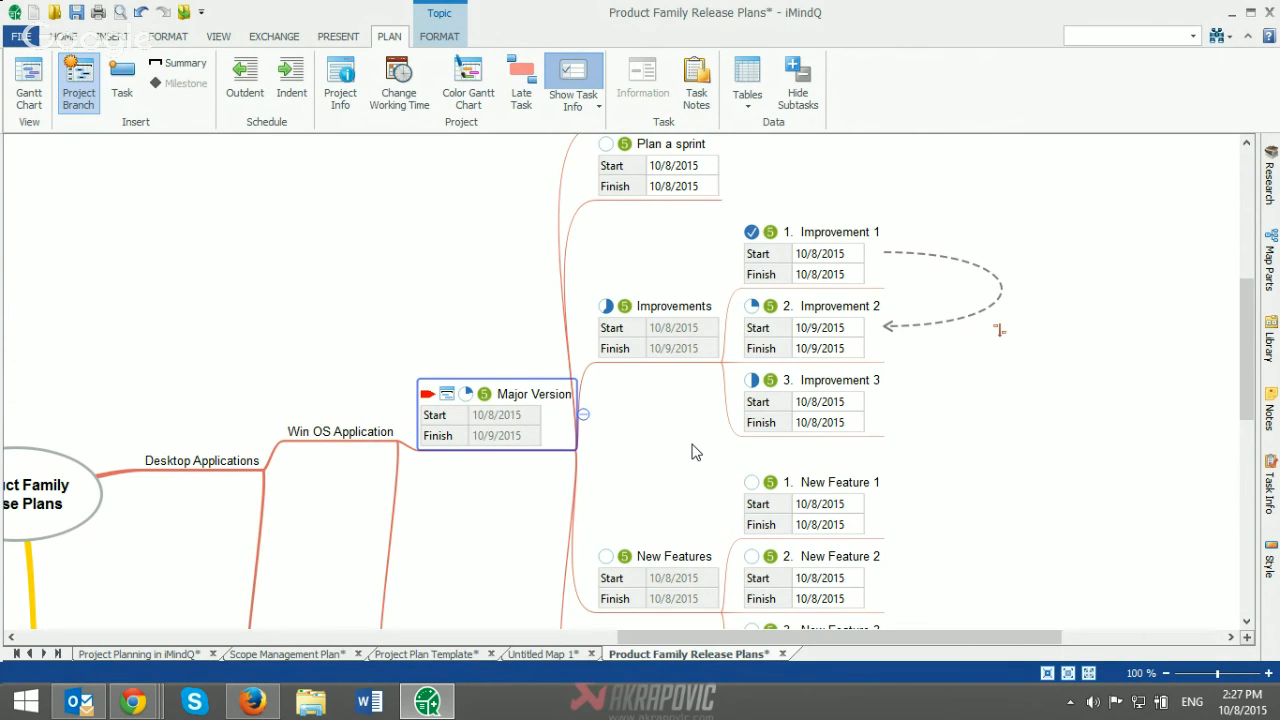
Step: Import the Microsoft Project file Software development plan - short.mpp from the desktop's Demo Presentation folder, subfolder Webinar 2 Project Planning in iMindQ
click(20, 37)
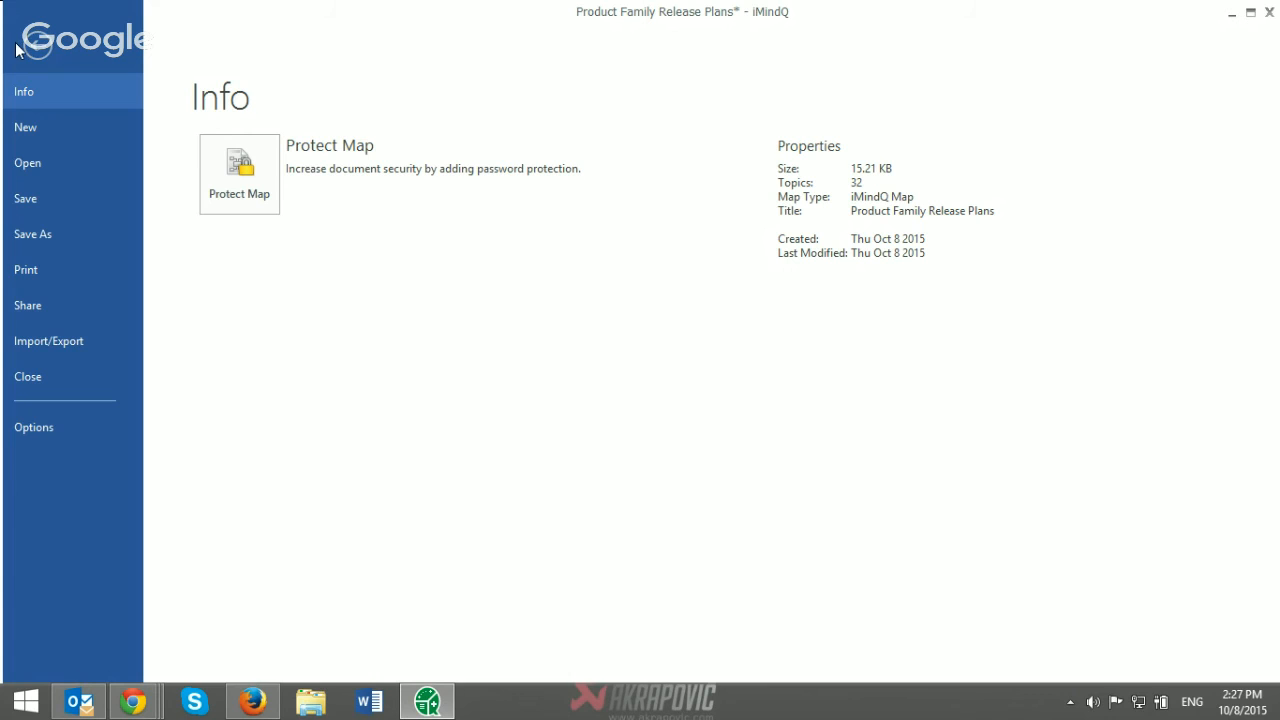
click(70, 341)
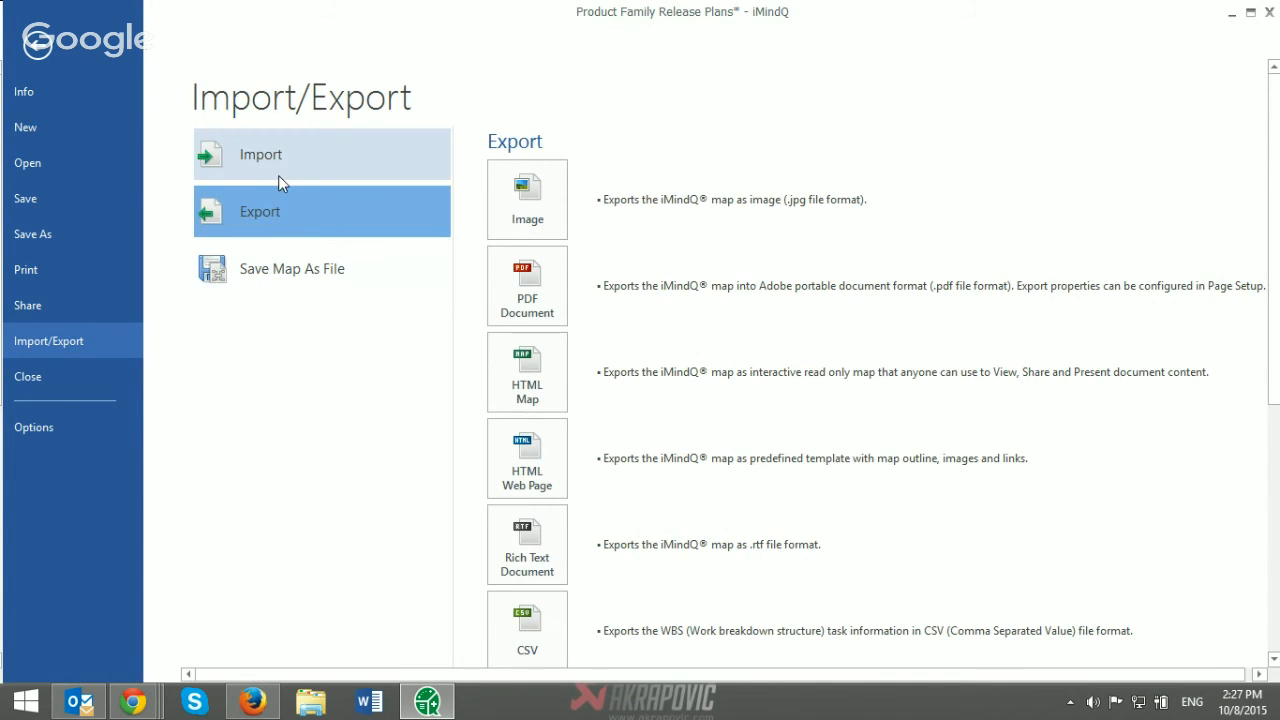
click(278, 170)
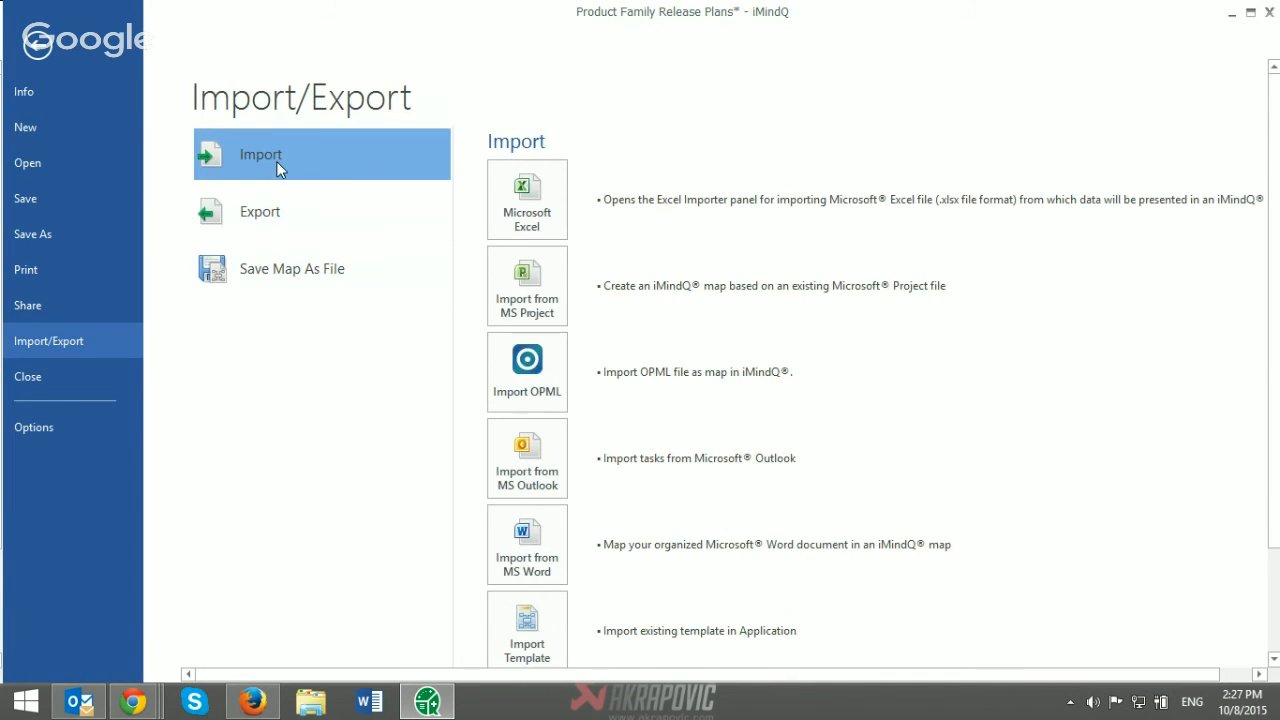
click(533, 278)
click(77, 268)
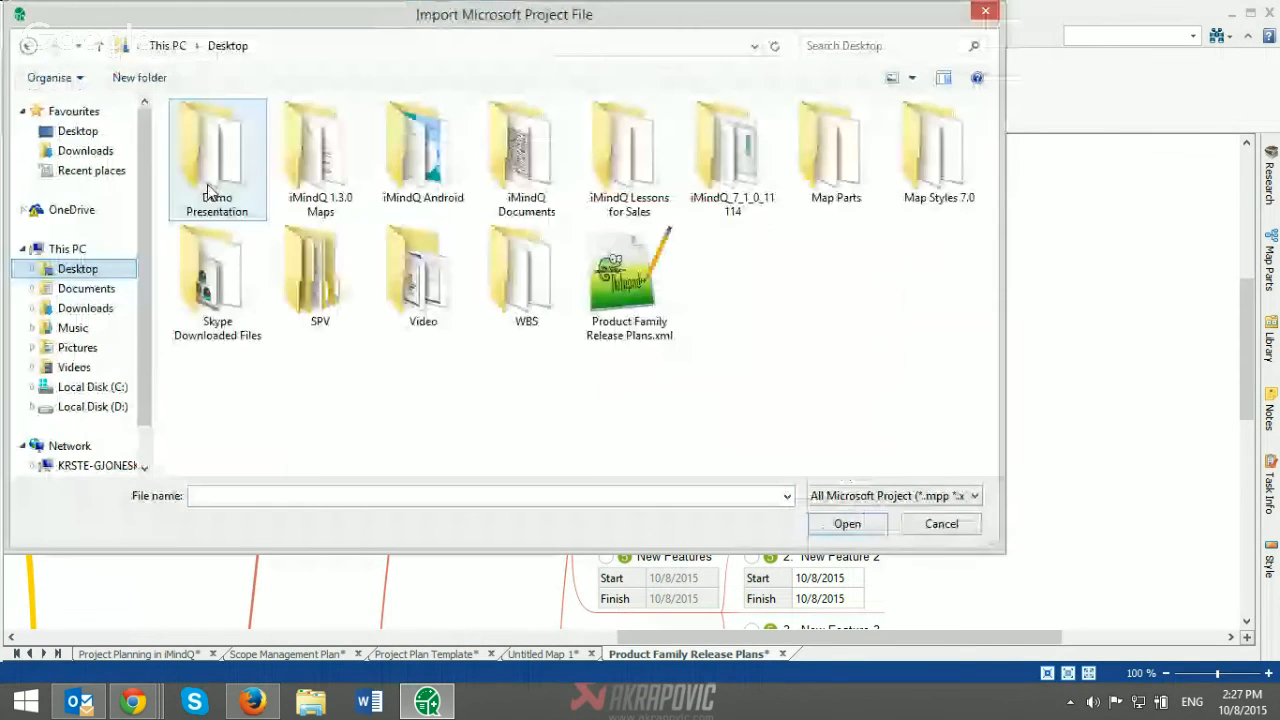
double_click(215, 132)
double_click(243, 151)
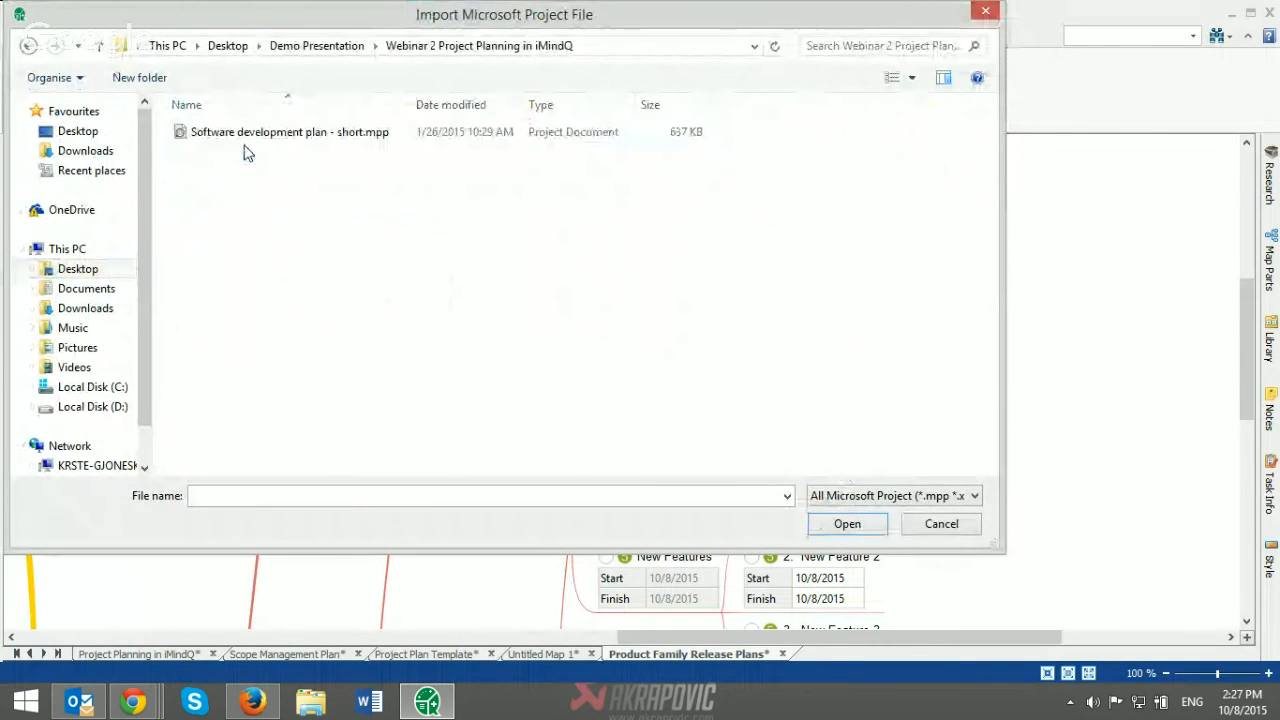
click(248, 134)
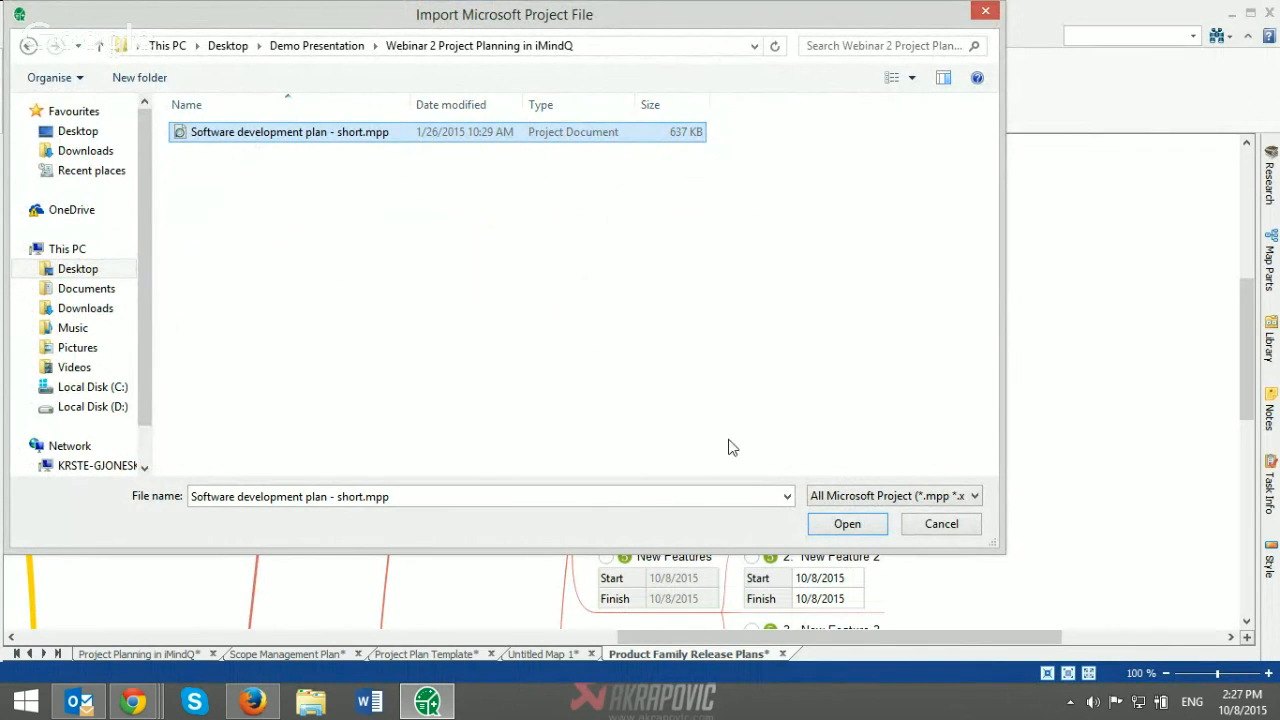
click(845, 524)
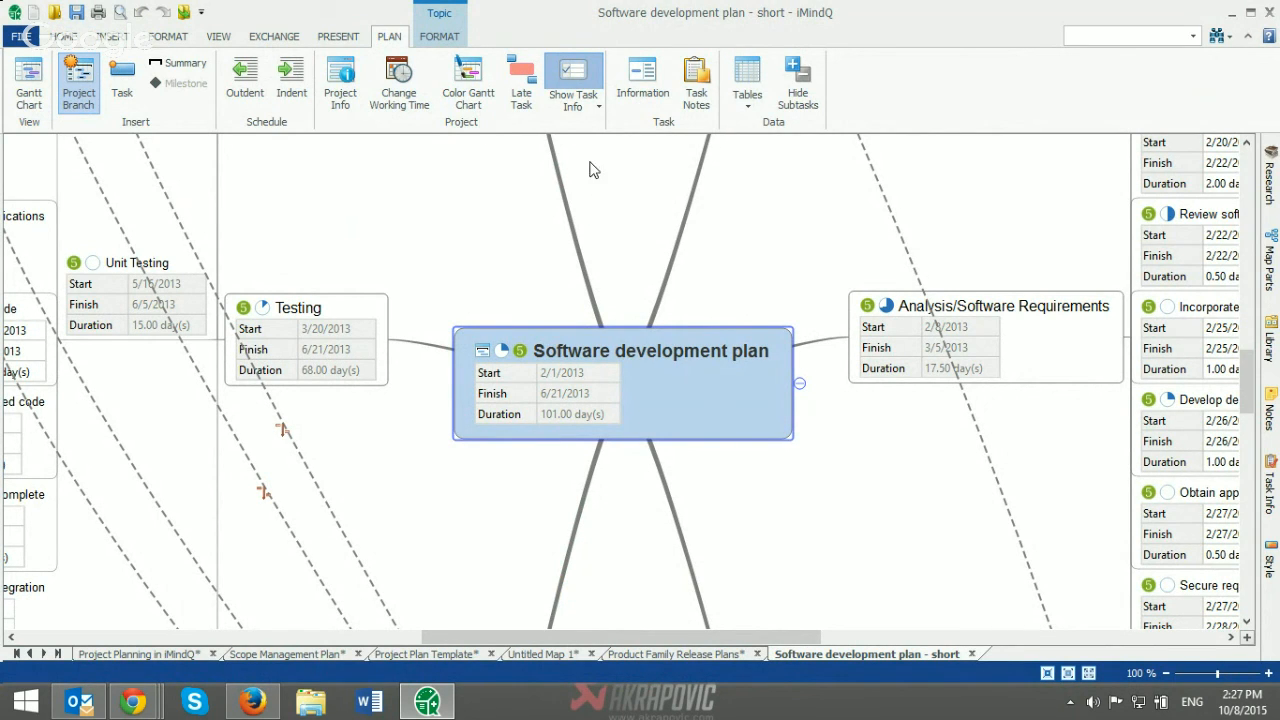
Step: Hide the task info in the Software development plan map and change the central topic's structure to a top-down tree
click(578, 80)
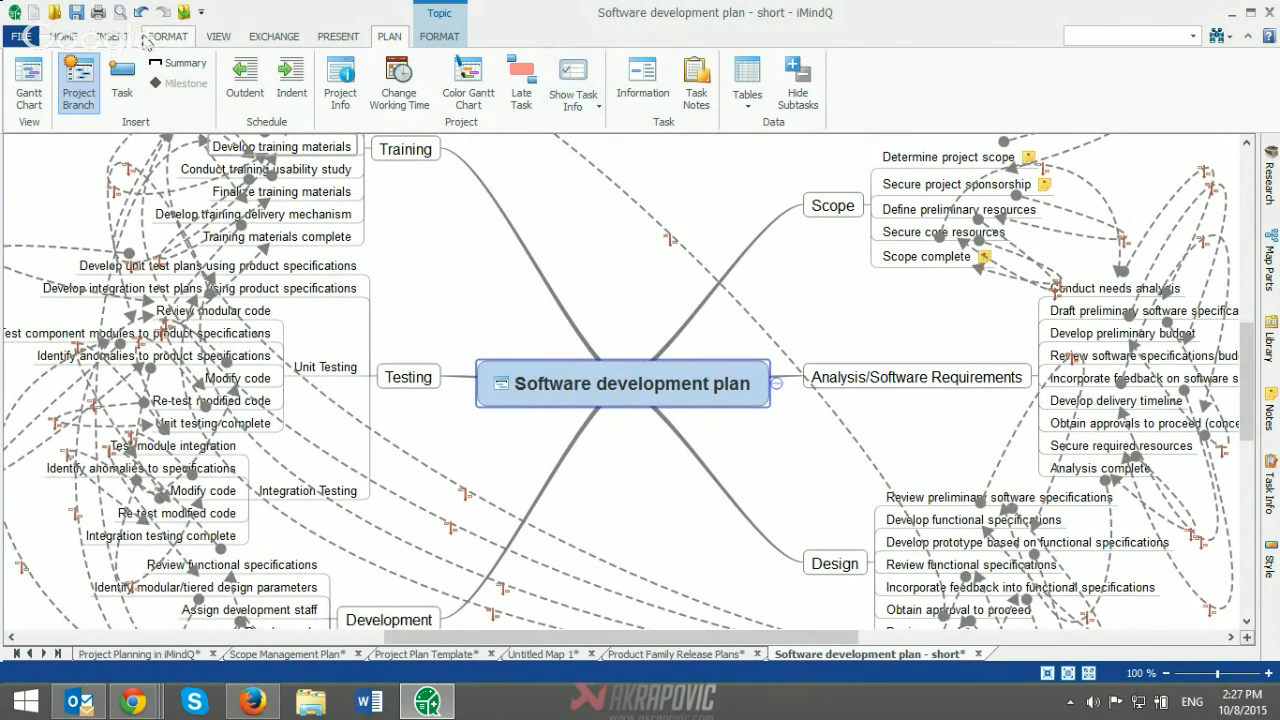
click(138, 37)
click(168, 36)
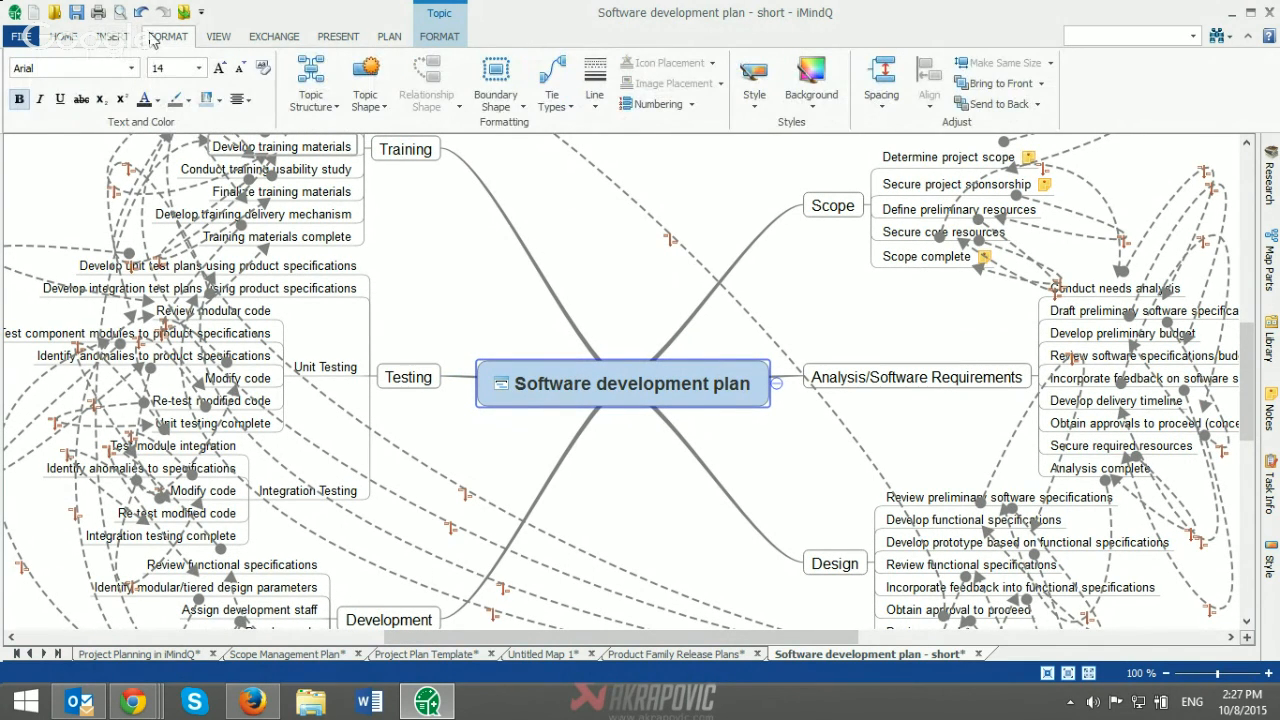
click(310, 106)
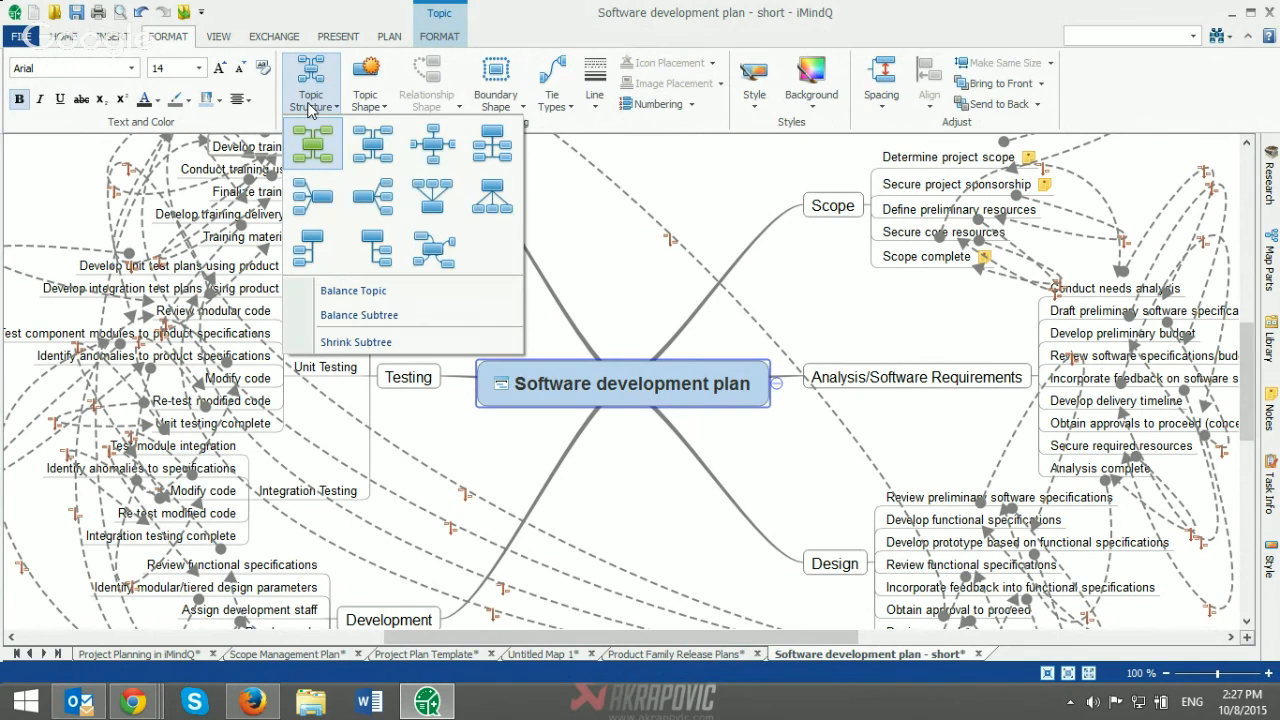
click(490, 200)
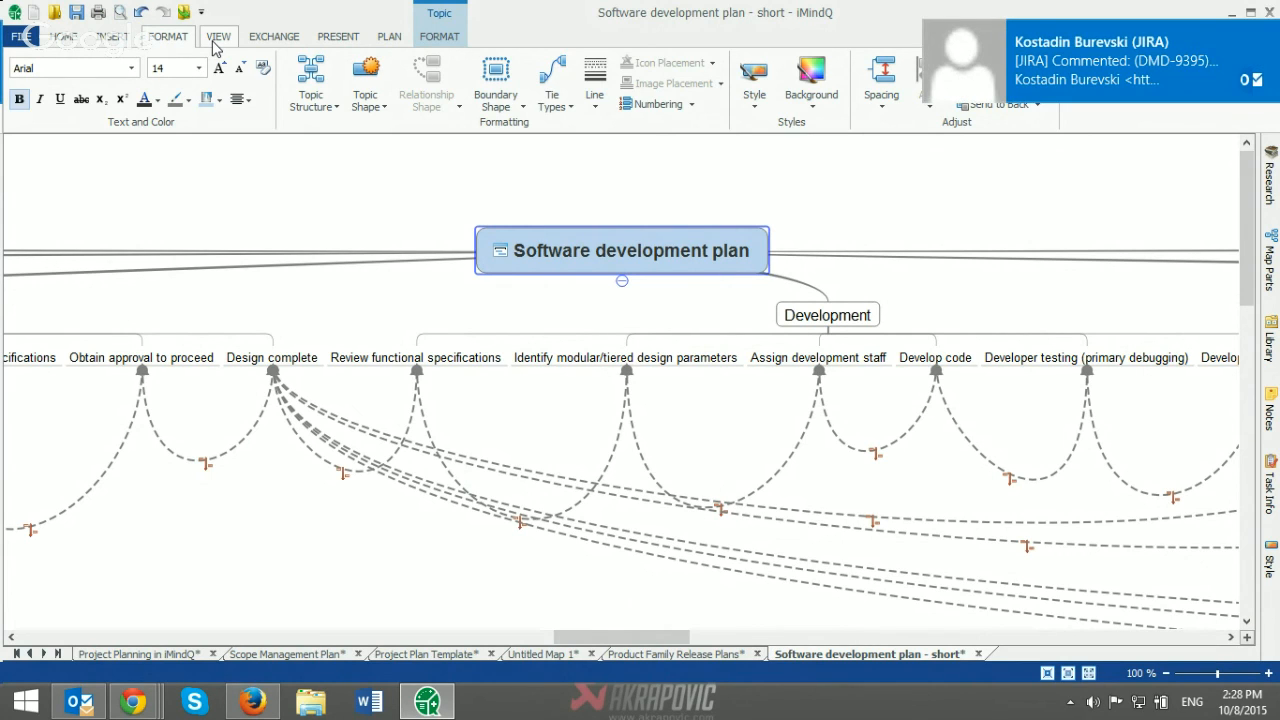
Step: Dismiss the incoming e-mail notification, close Outlook and return to the Software development plan map
click(1268, 31)
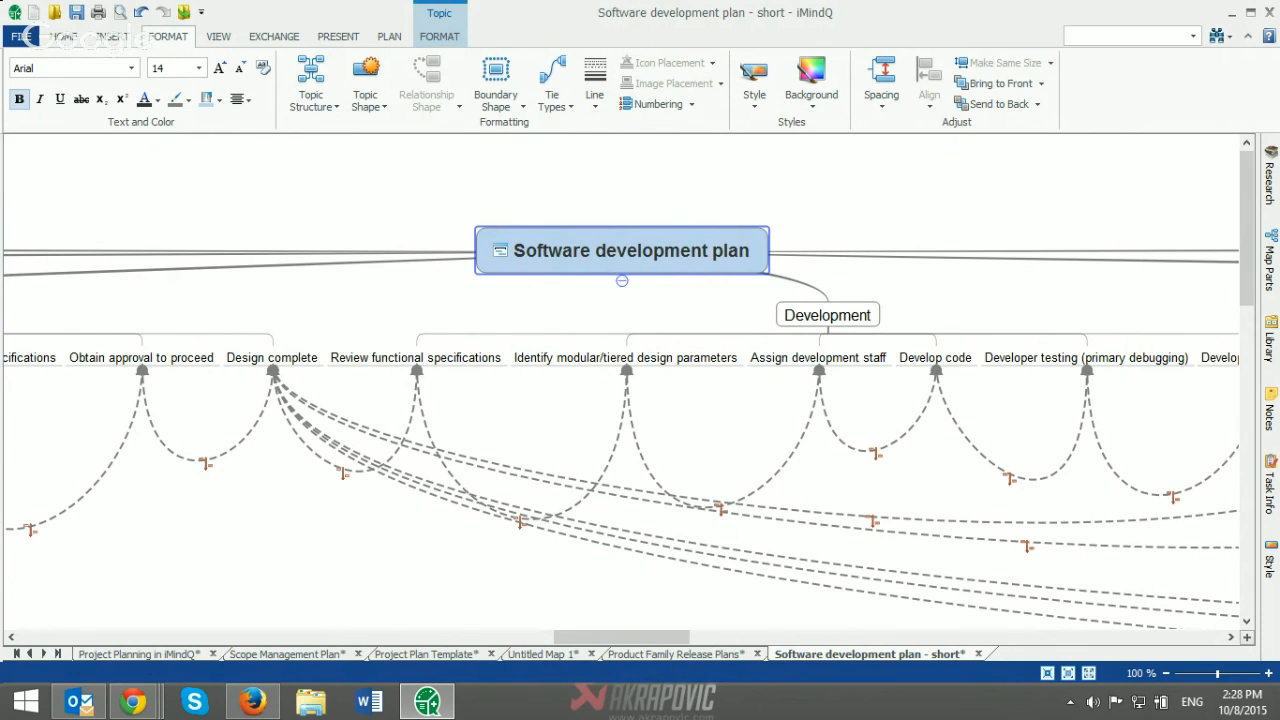
right_click(88, 706)
click(72, 651)
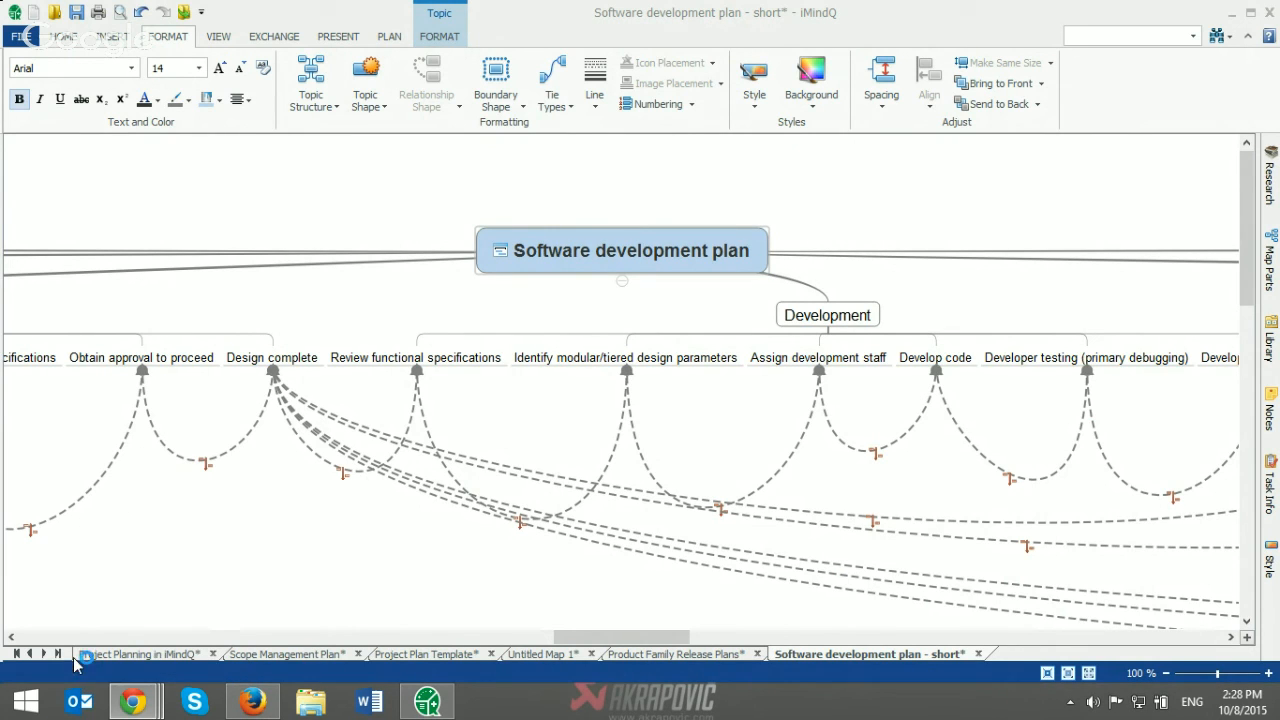
click(116, 703)
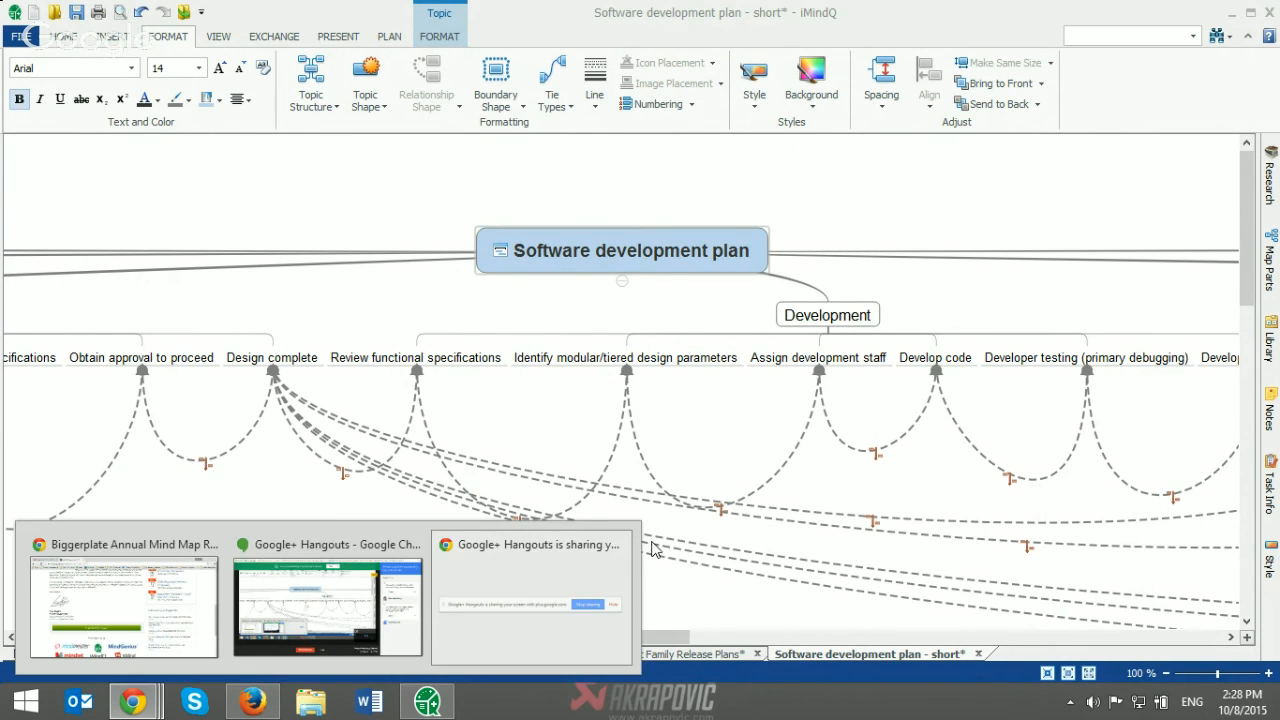
click(826, 487)
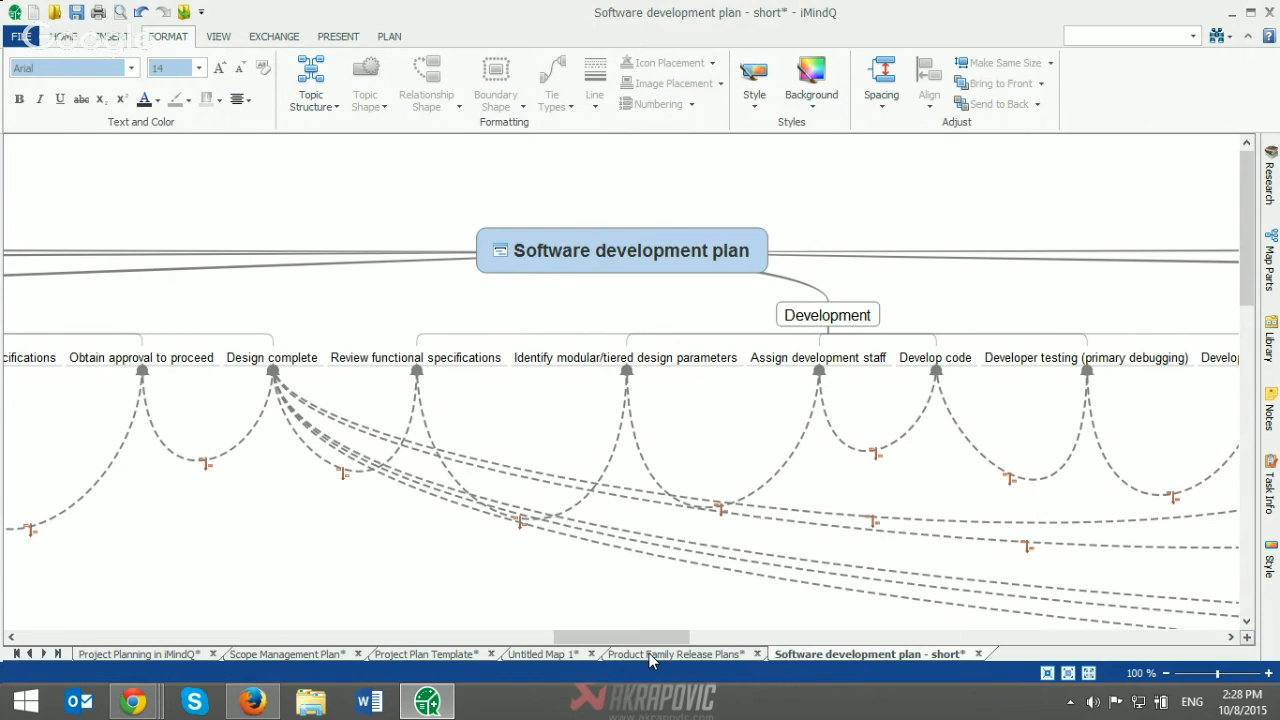
Step: In the Product Family Release Plans map, apply a gradient branch style in green #339966 to the Improvements topic
click(676, 654)
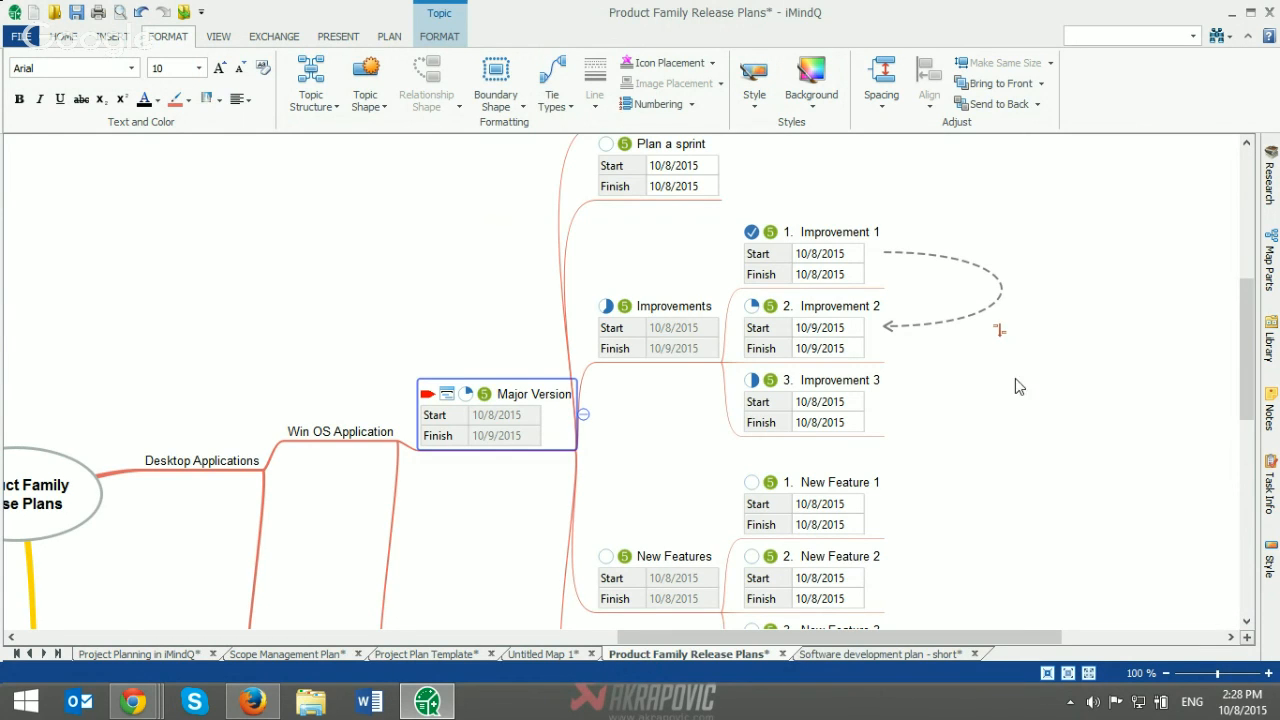
scroll(1058, 399, down, 1)
scroll(1058, 399, up, 1)
click(677, 306)
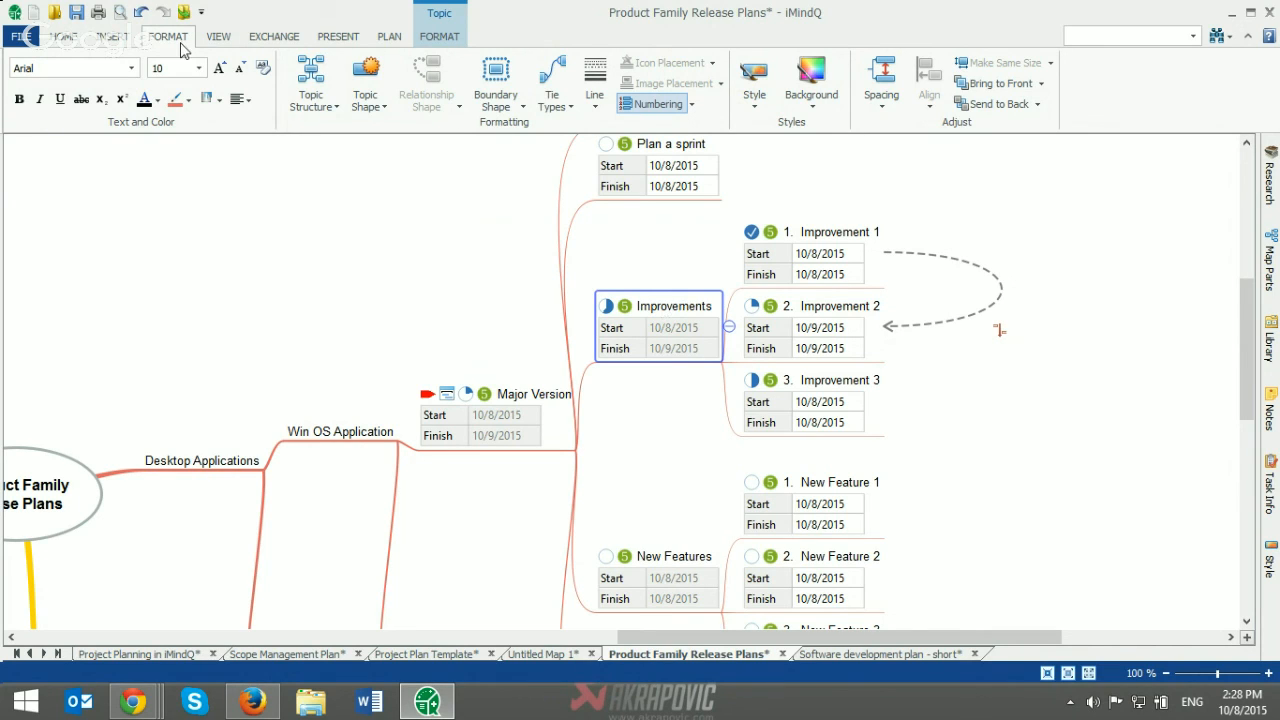
click(744, 110)
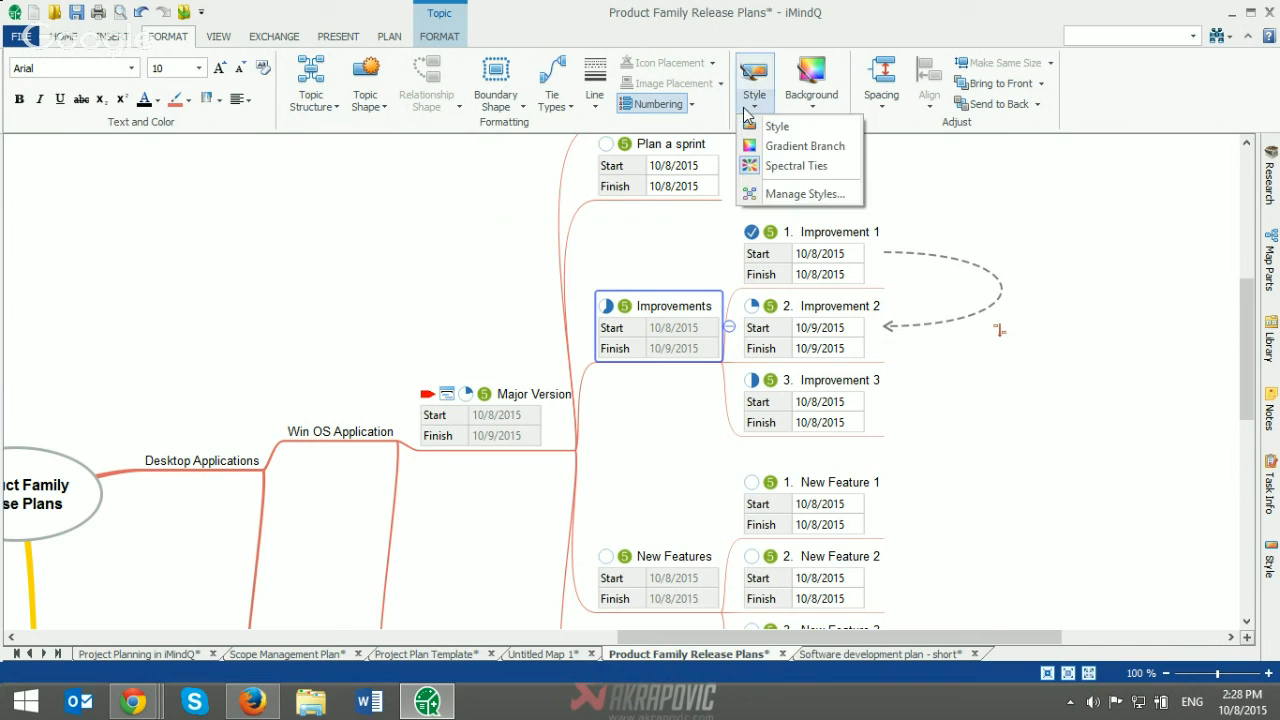
click(797, 146)
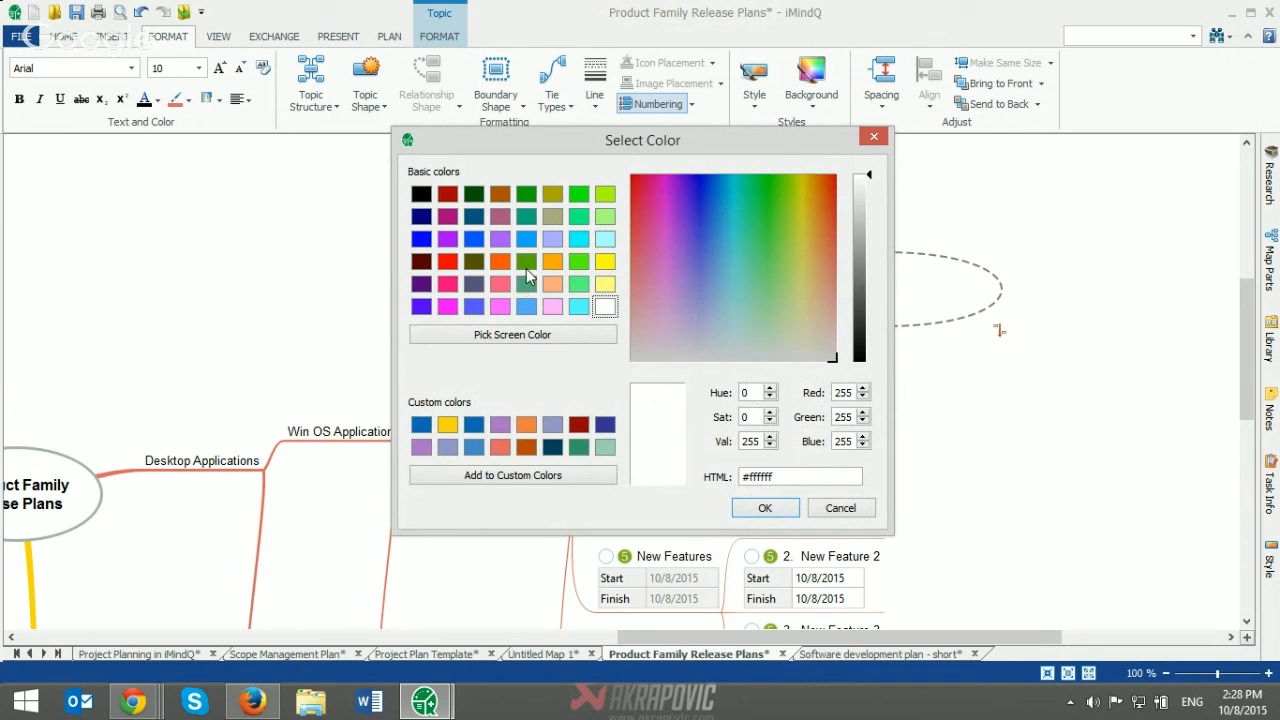
click(577, 450)
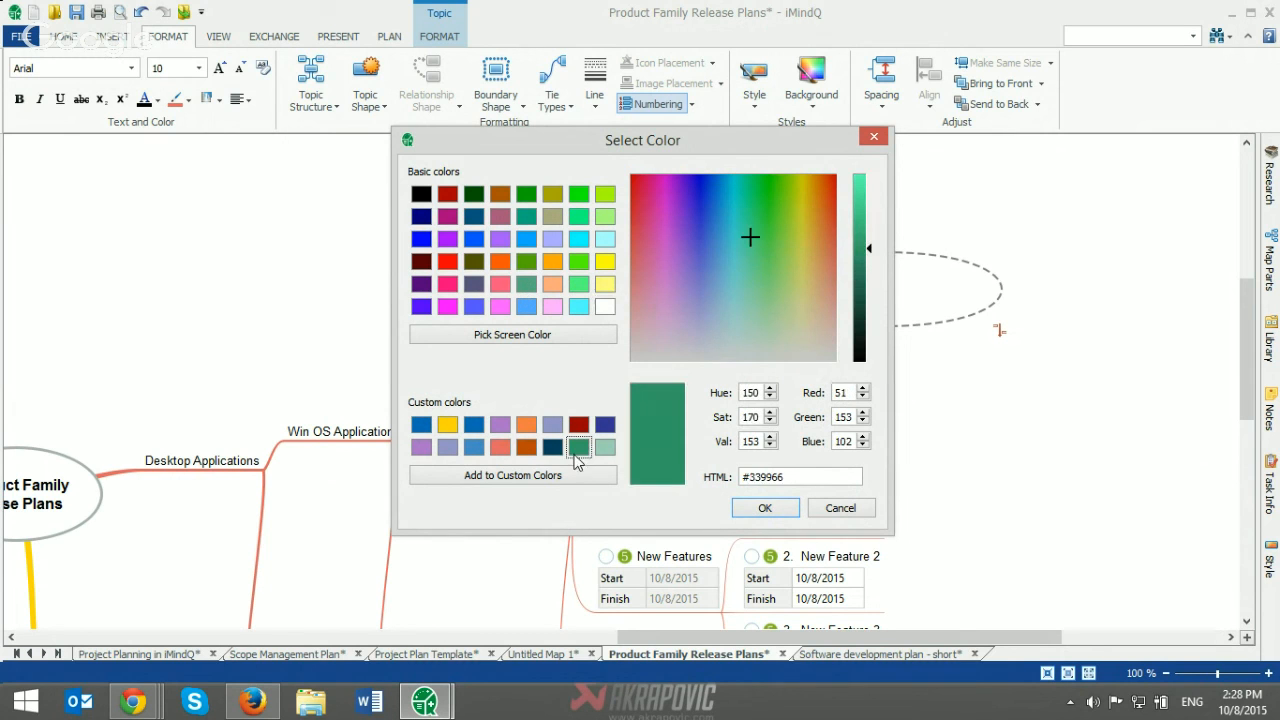
click(765, 508)
Step: Fill the New Features topic and its three subtopics, New Feature 1 to 3, with the coral red custom colour
scroll(1045, 360, down, 3)
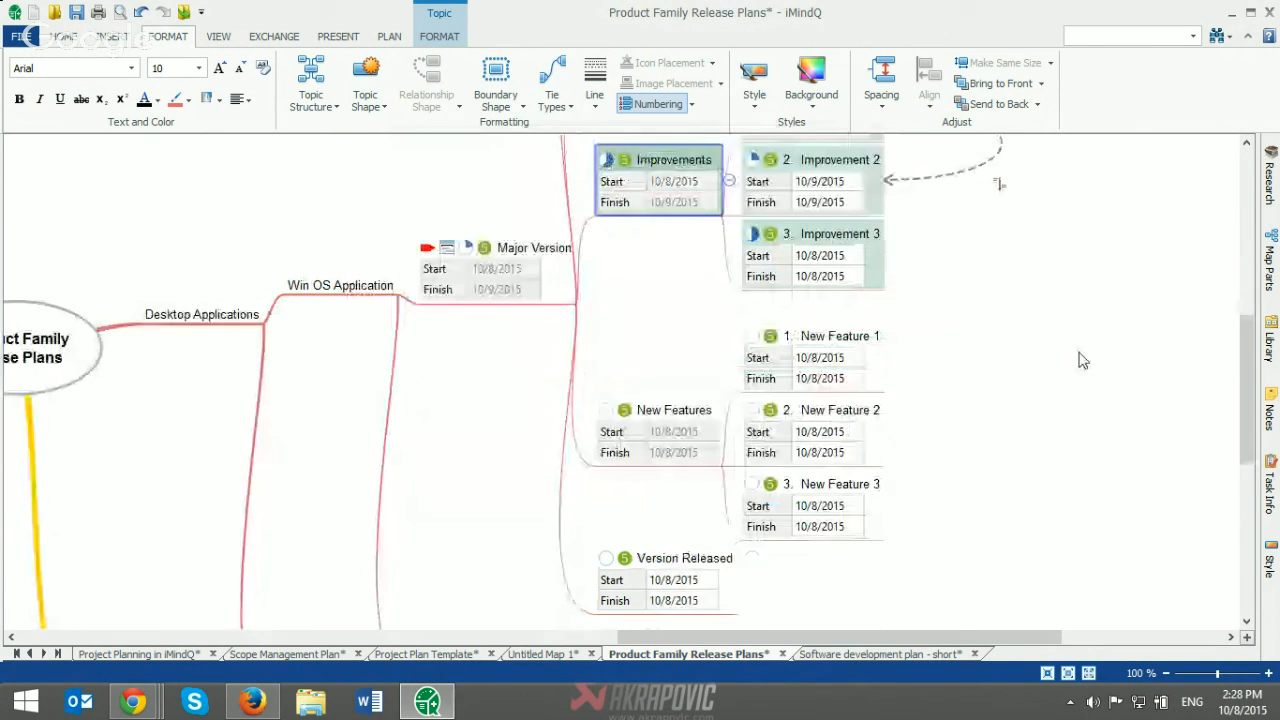
click(687, 437)
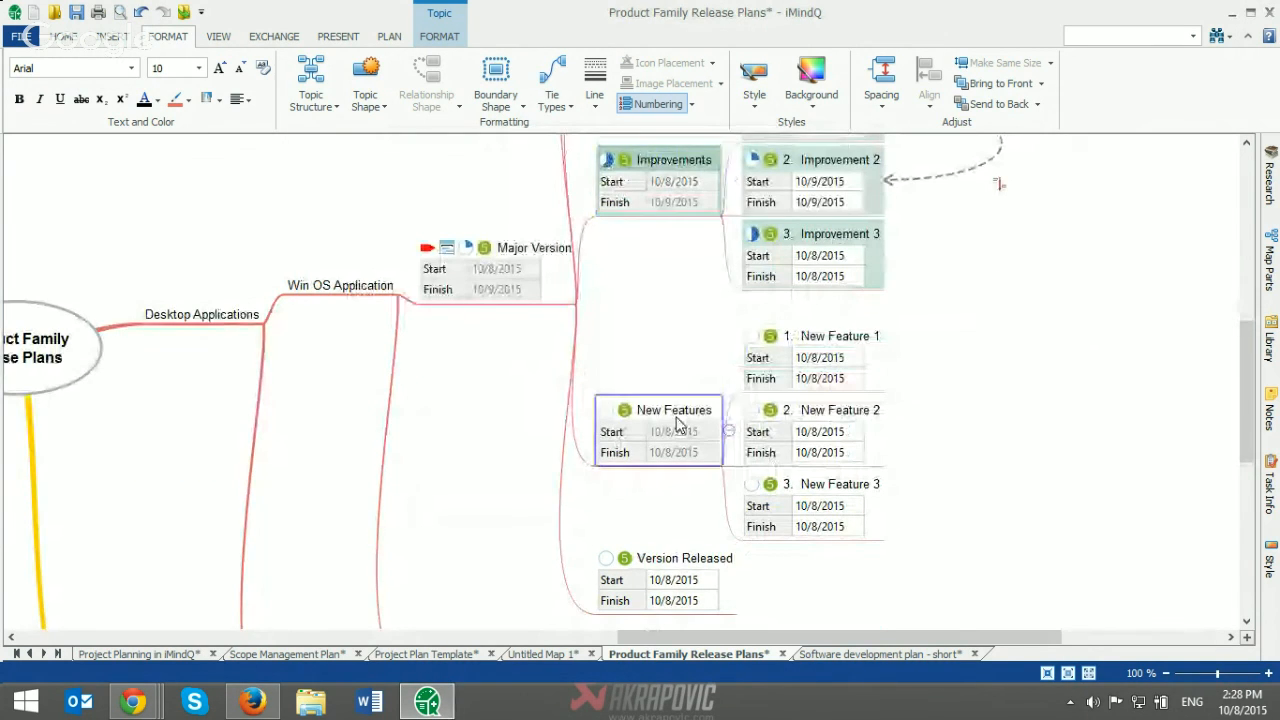
click(219, 100)
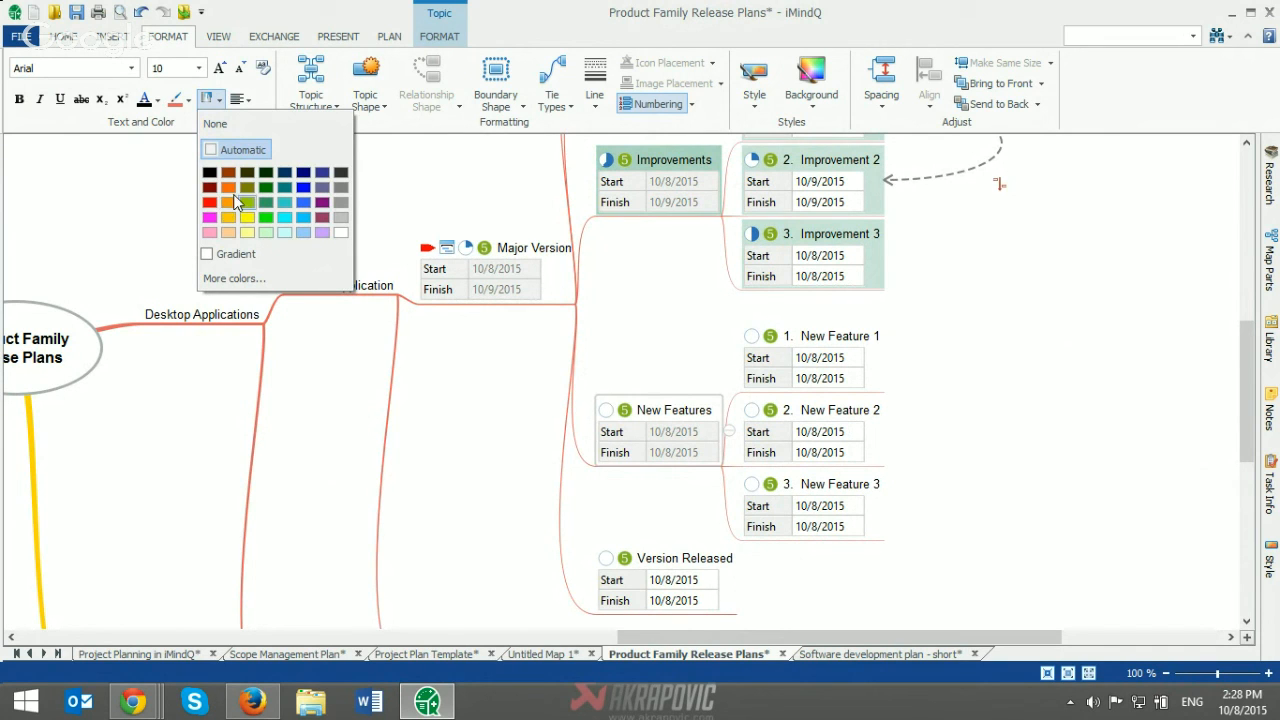
click(258, 277)
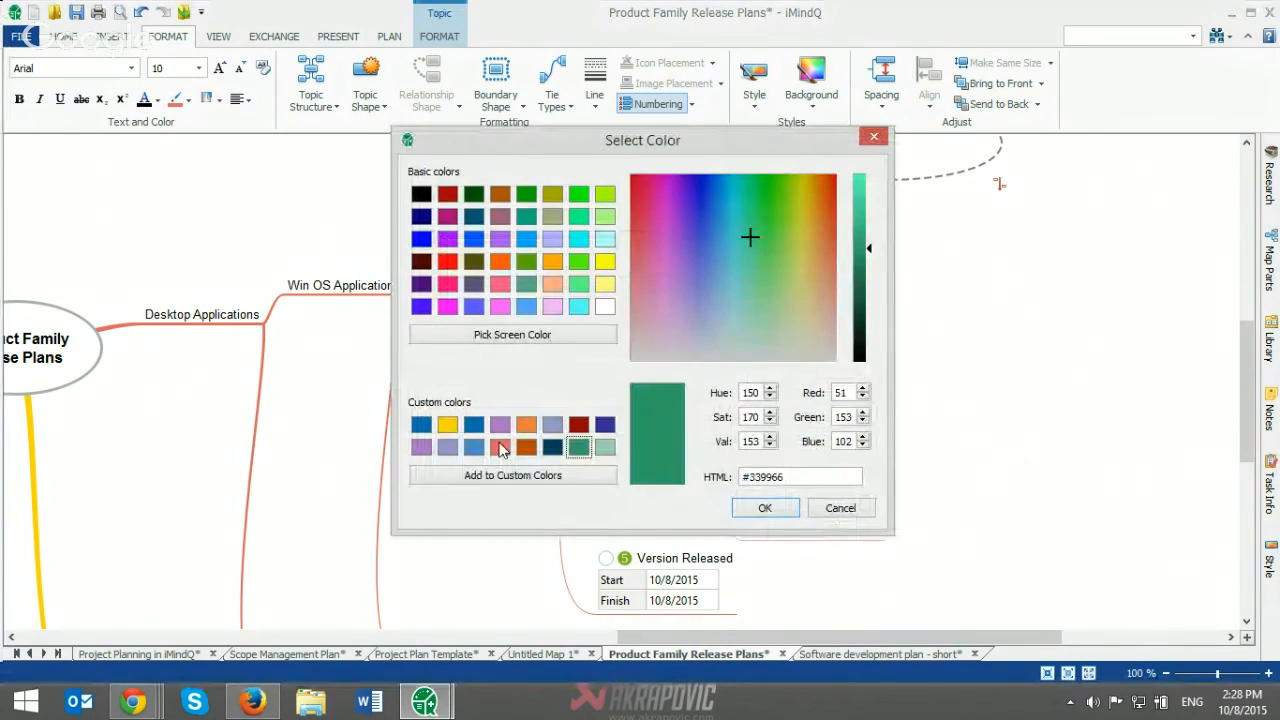
click(500, 447)
click(765, 508)
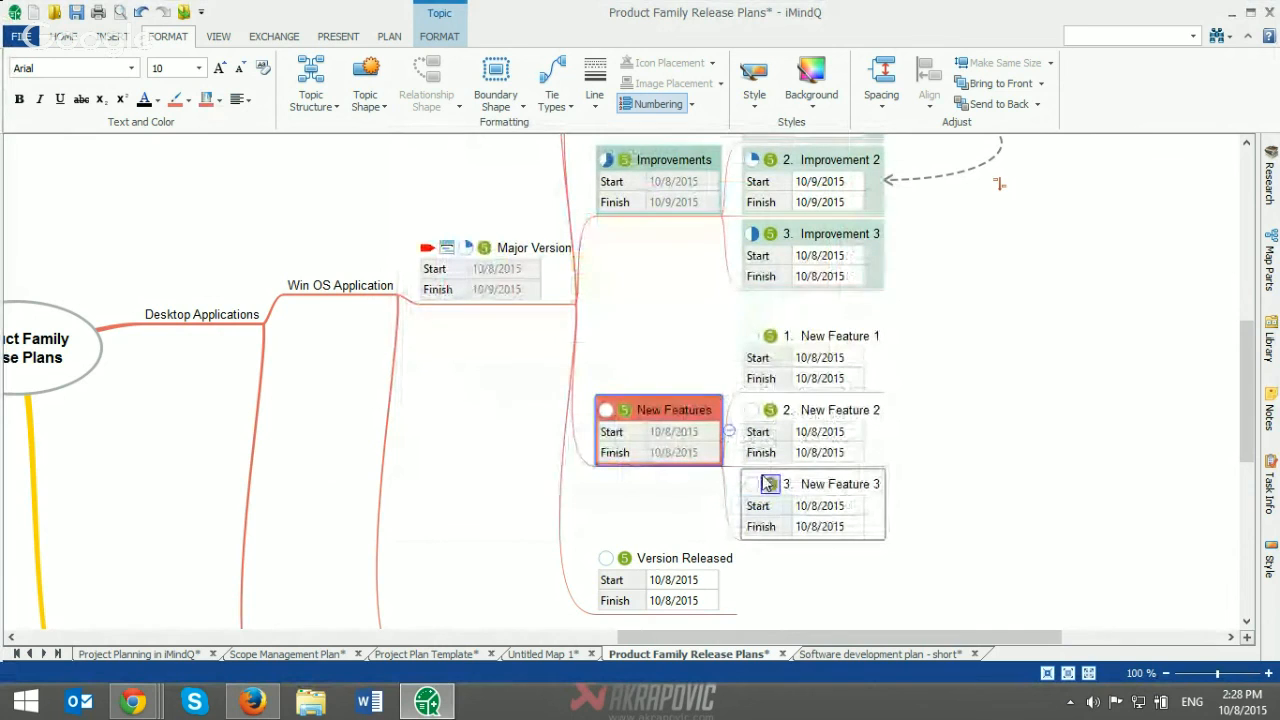
drag(946, 512, 785, 340)
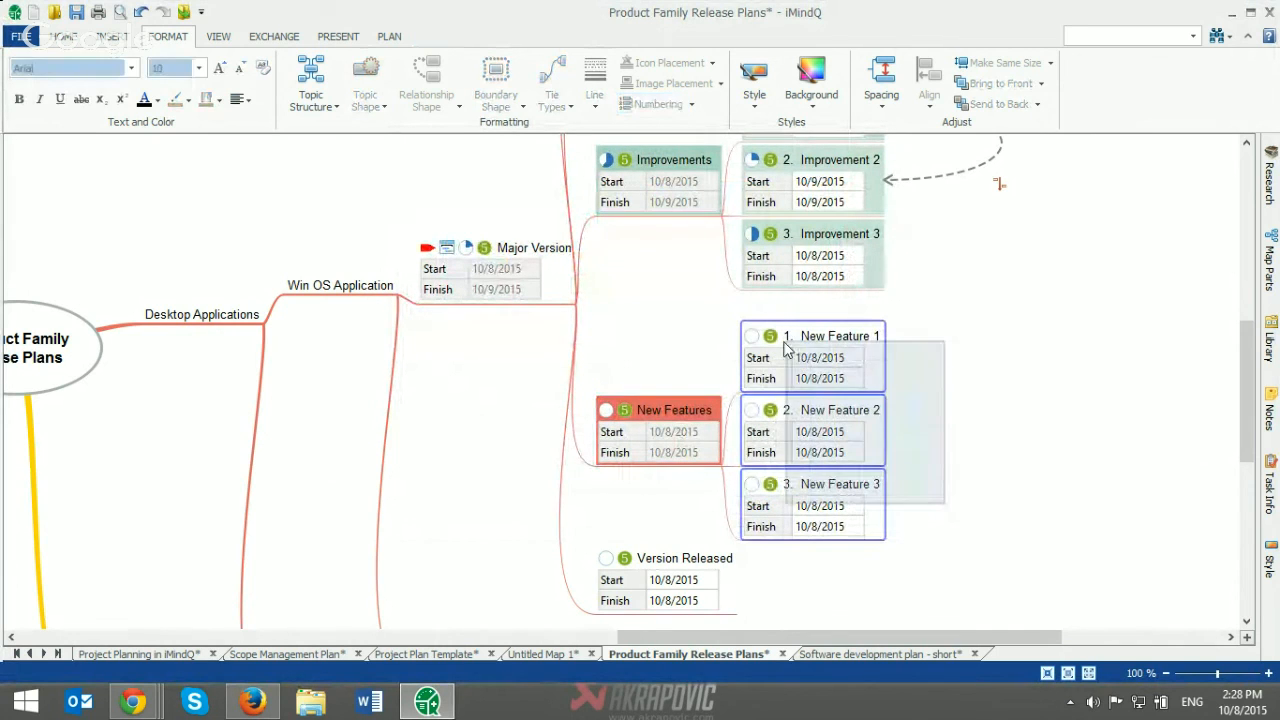
click(205, 100)
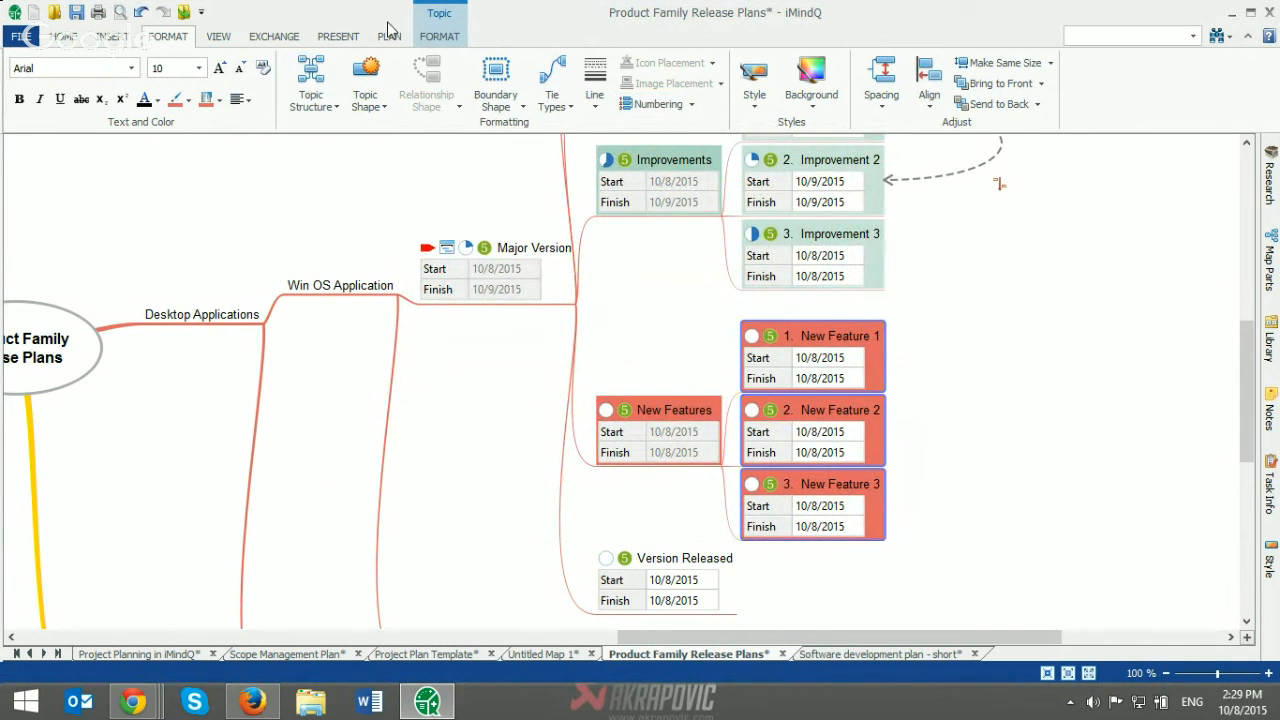
Step: Display the Gantt chart for the Product Family Release Plans map and synchronize its task bar colours with the map colours
click(390, 37)
click(29, 85)
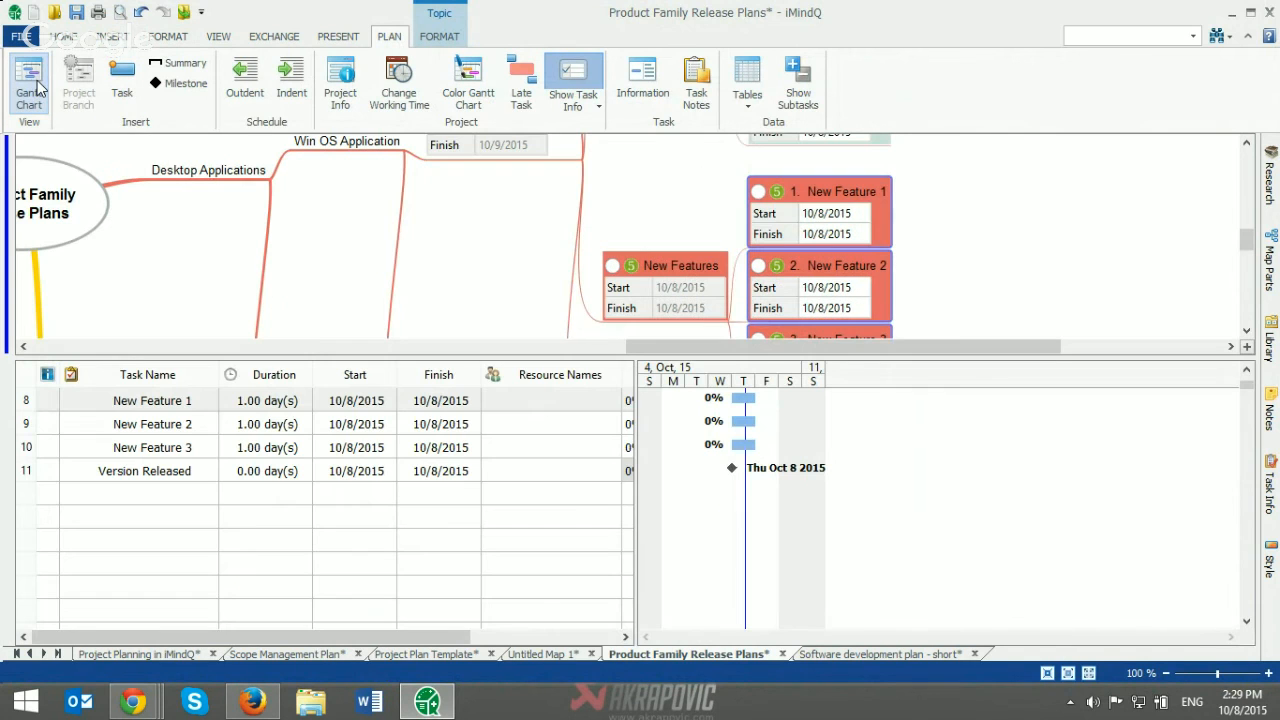
scroll(1100, 478, up, 2)
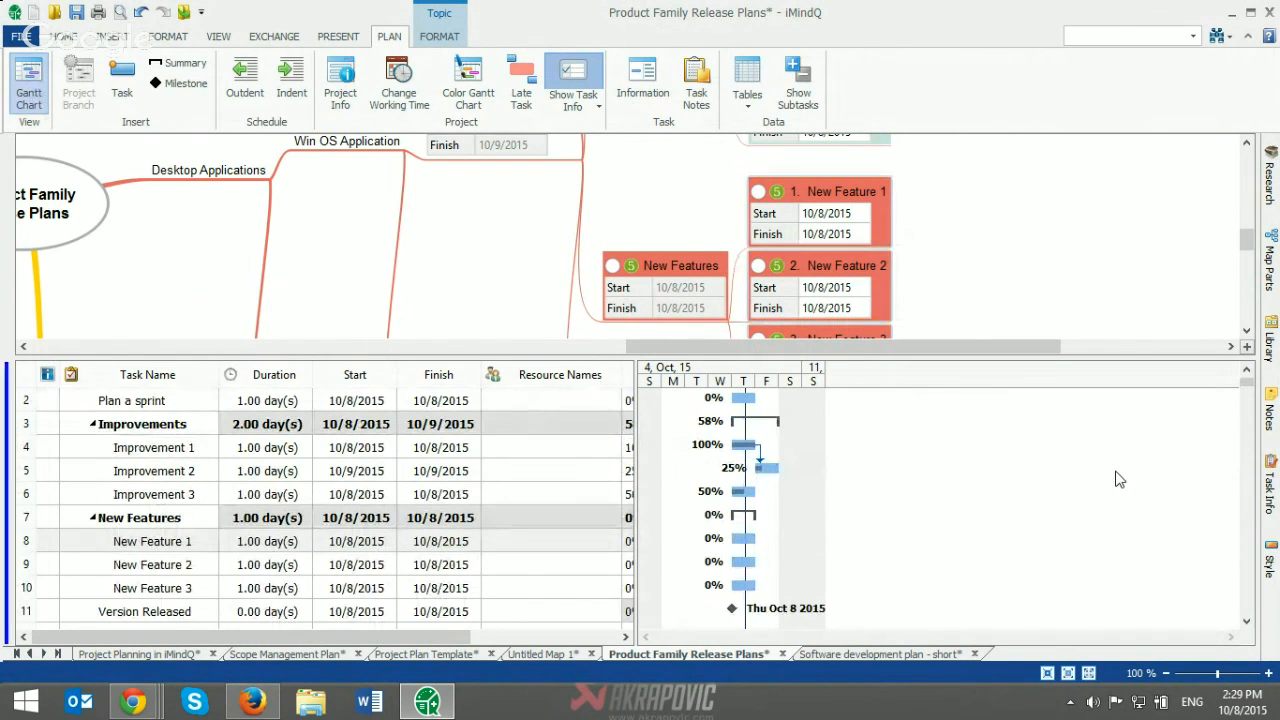
click(479, 106)
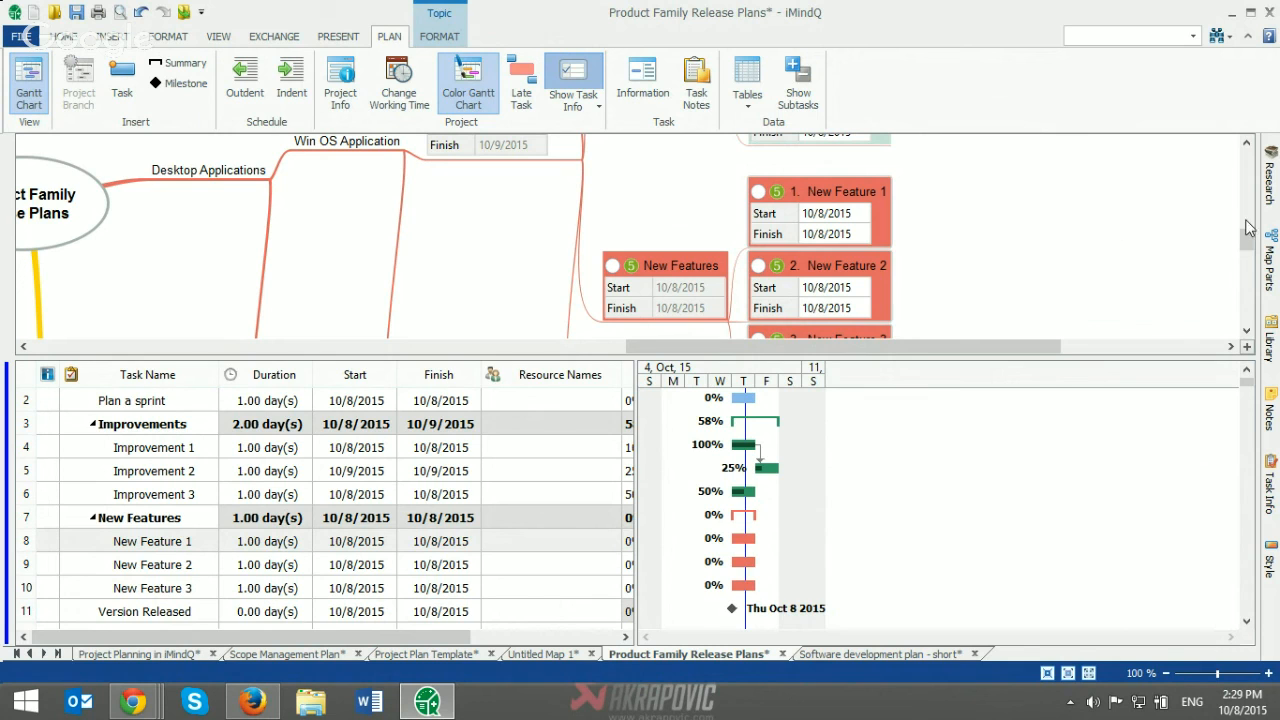
mouse_move(1250, 245)
mouse_down()
mouse_move(1247, 272)
mouse_move(1250, 226)
mouse_up()
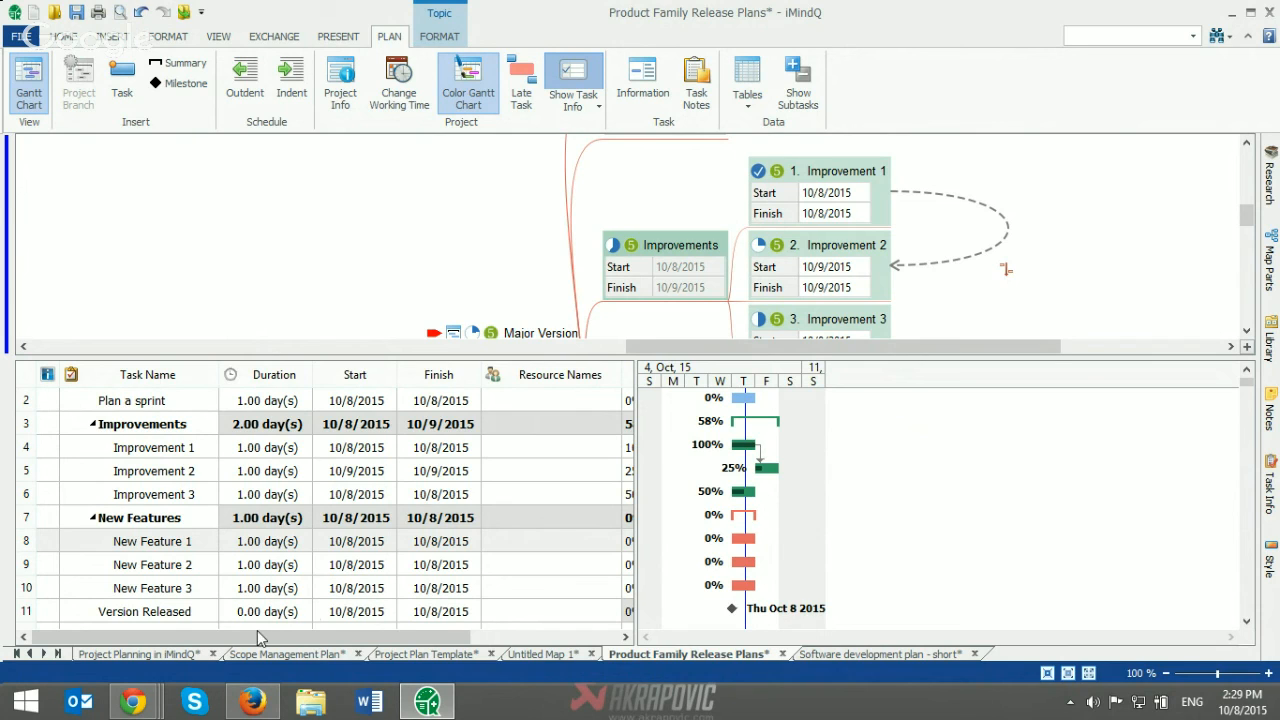
Step: Return to the Project Planning in iMindQ map, then stop the screen sharing in the Google+ Hangouts window in Chrome
click(169, 655)
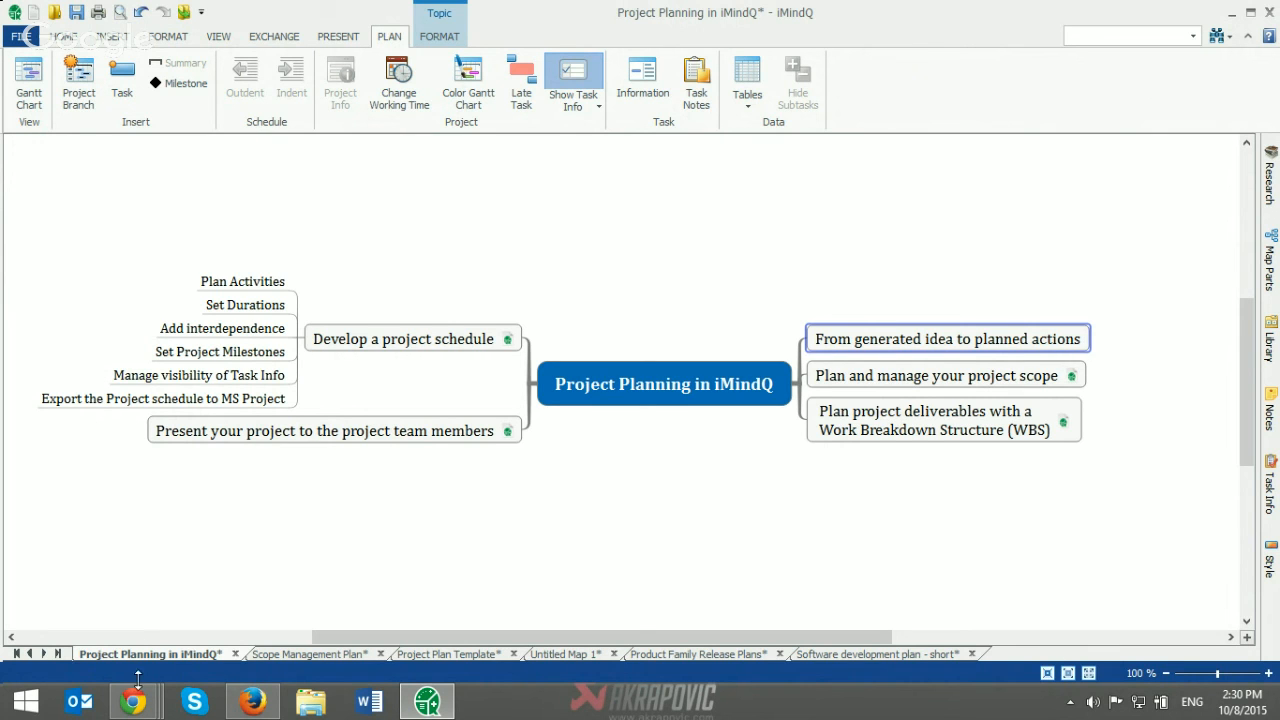
mouse_move(132, 700)
click(265, 618)
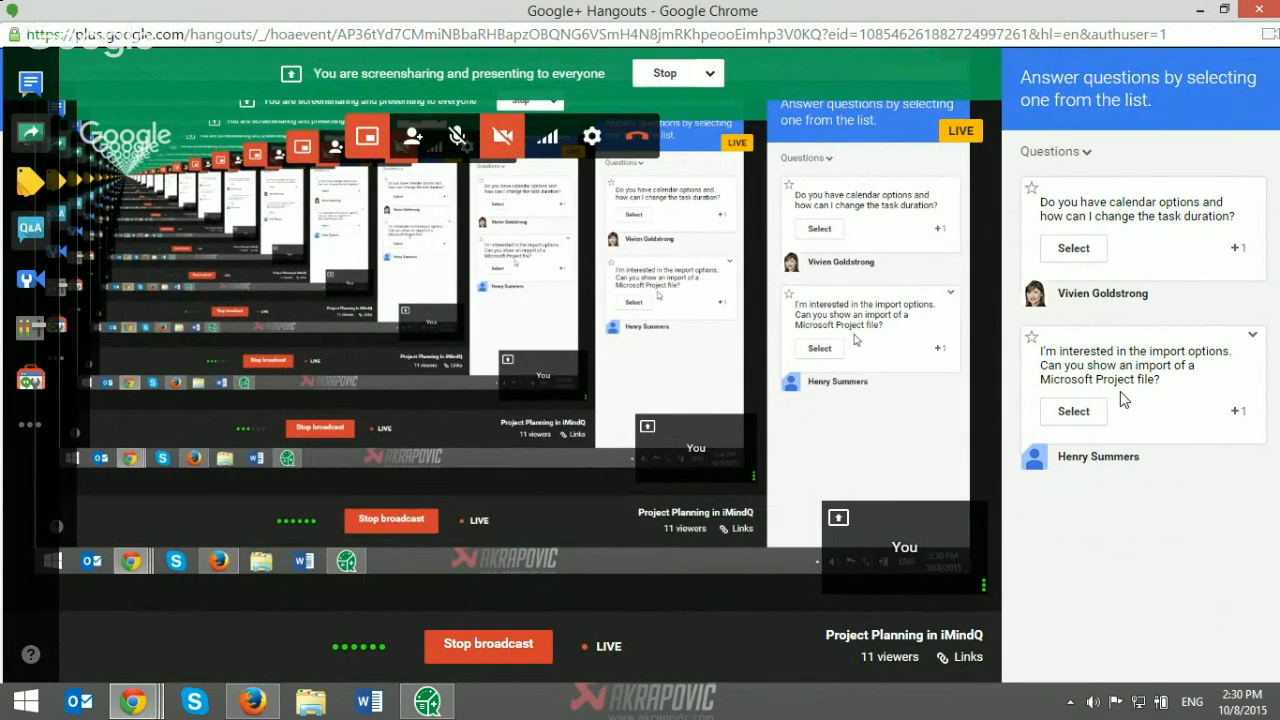
click(665, 75)
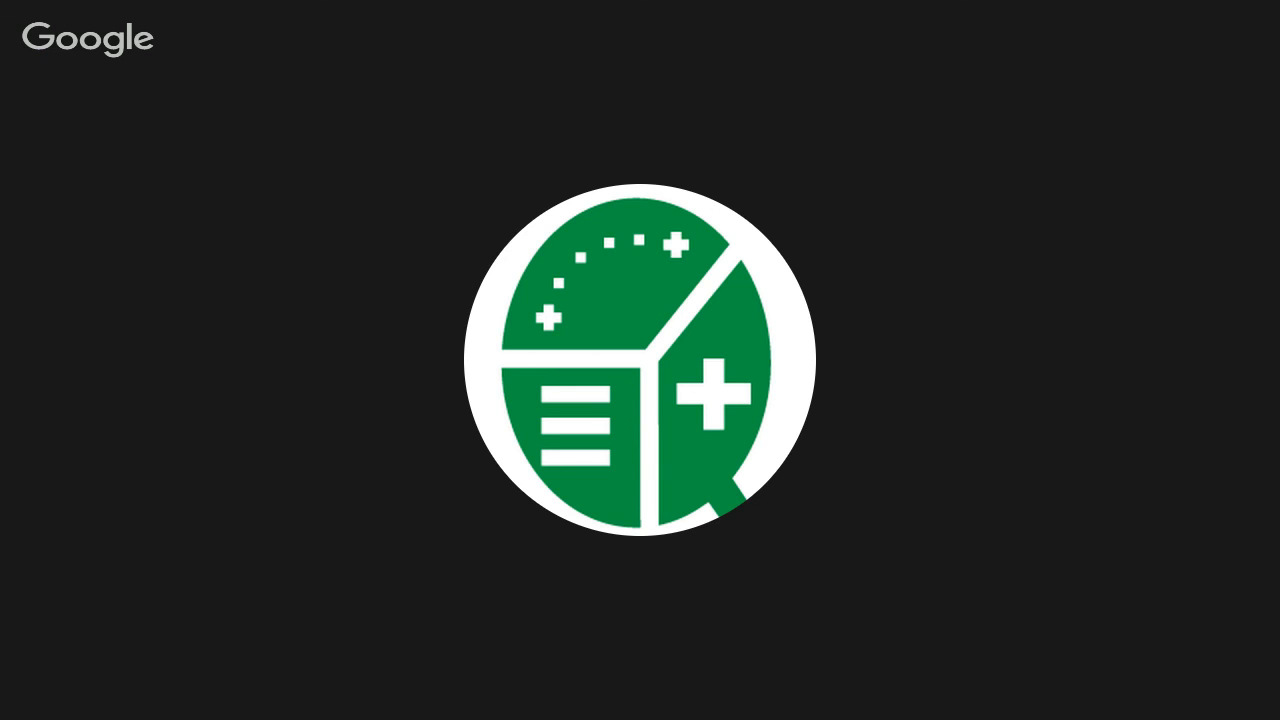